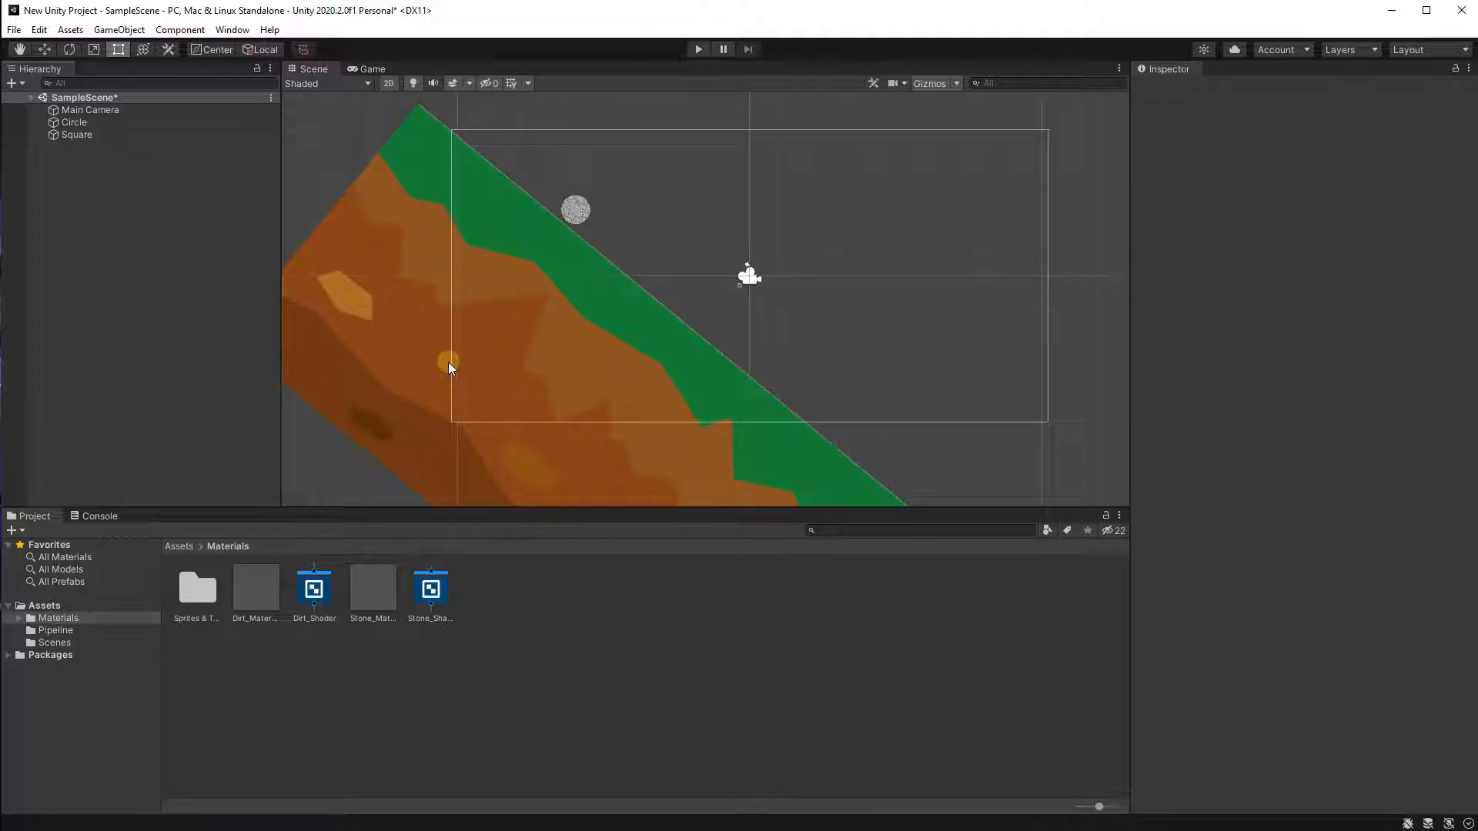
scroll(420, 295, "up", 2)
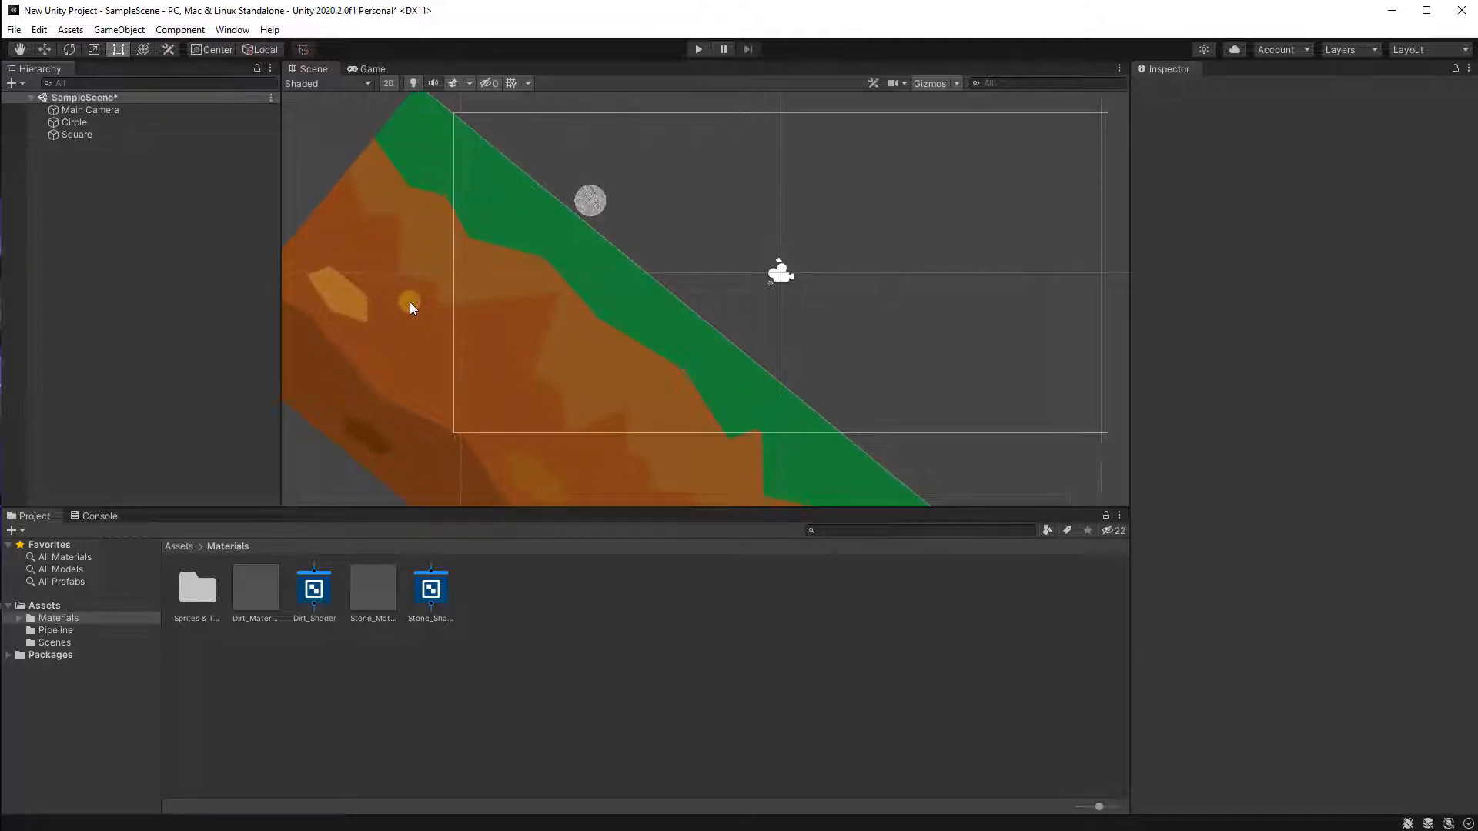
Examine the sloped terrain and the circle sprite in the Scene view.
middle_click_drag(543, 249, 510, 374)
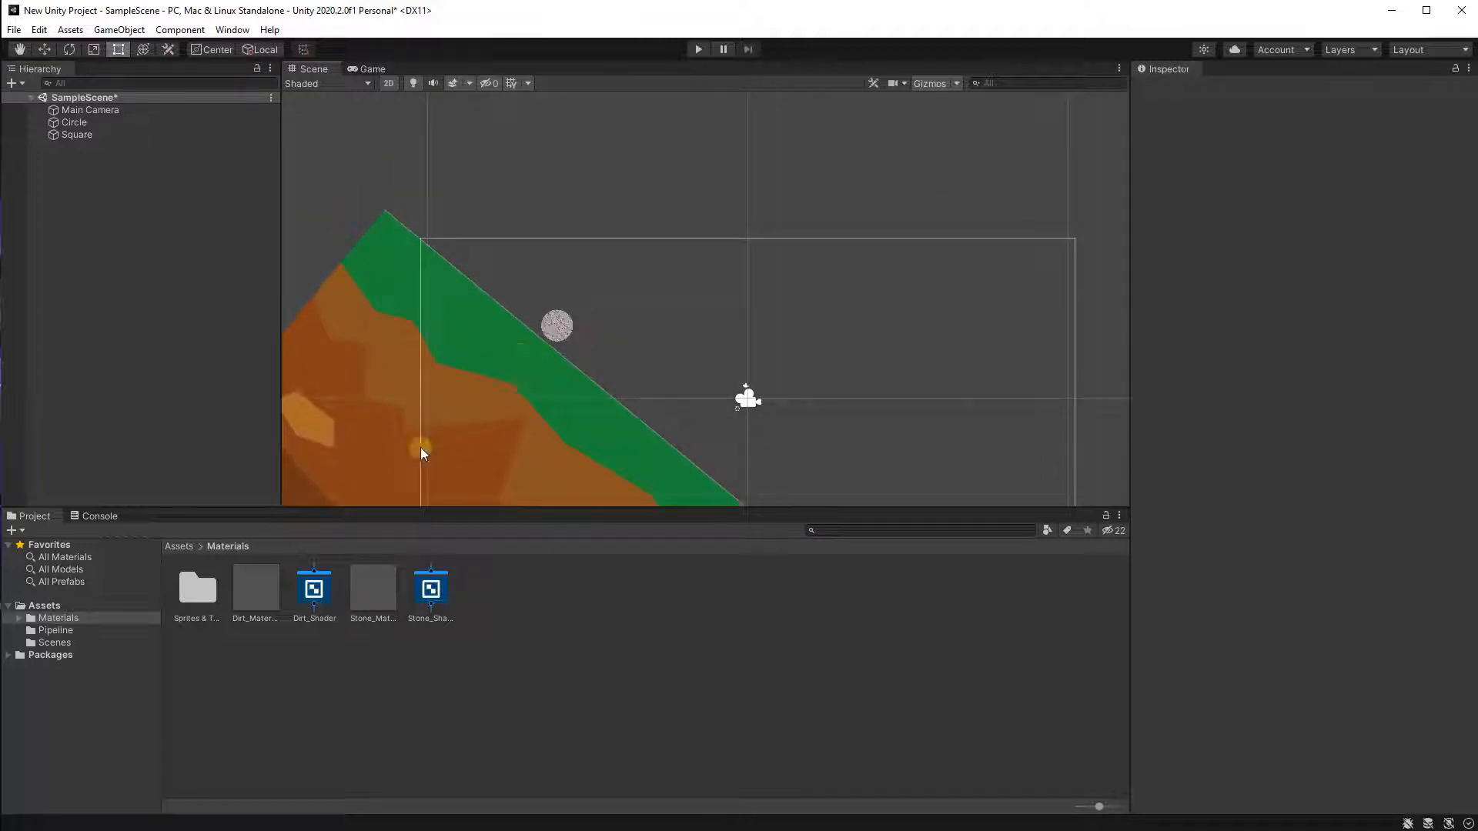
scroll(551, 327, "up", 4)
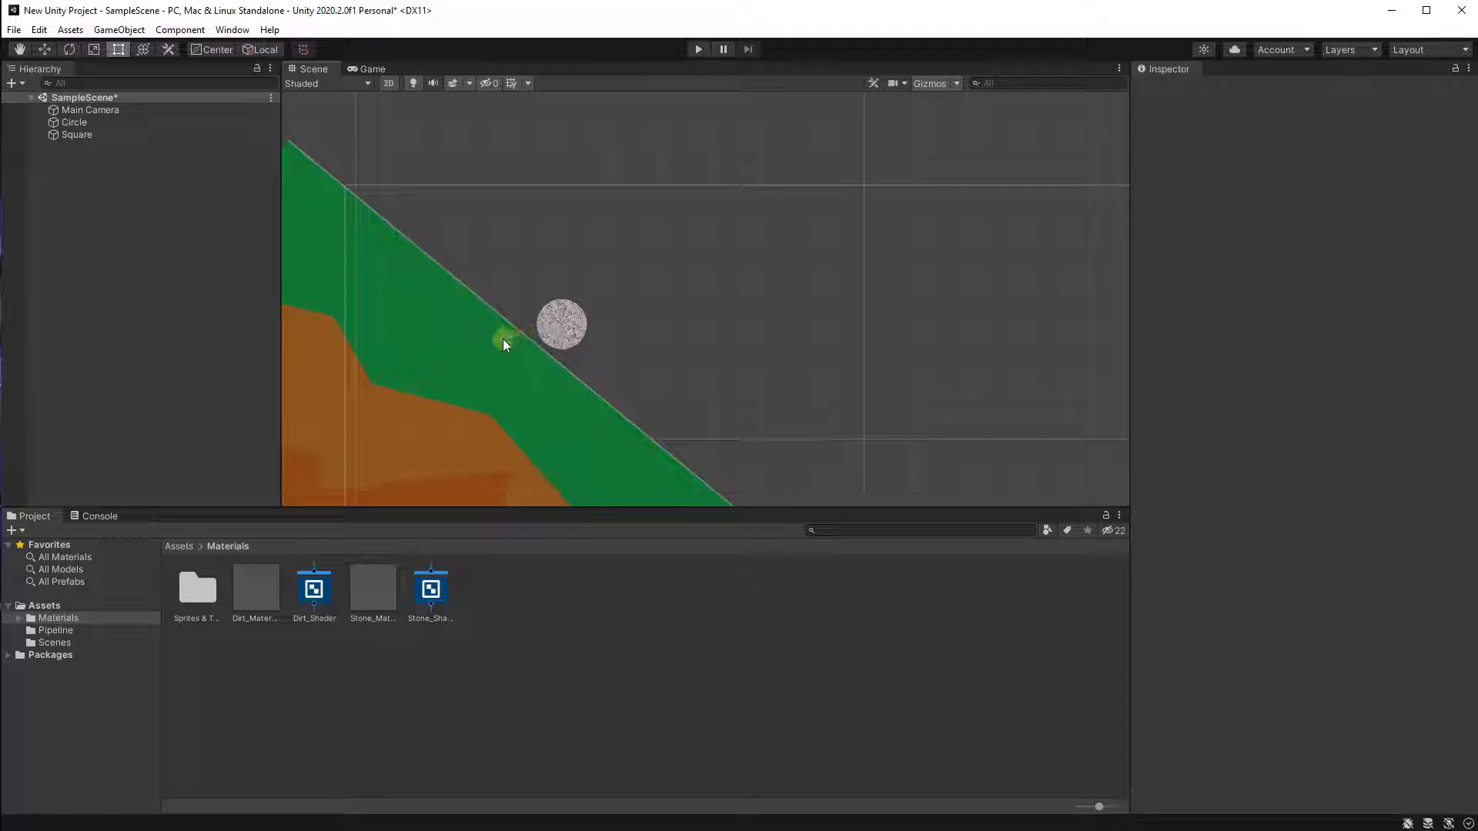
scroll(552, 311, "up", 1)
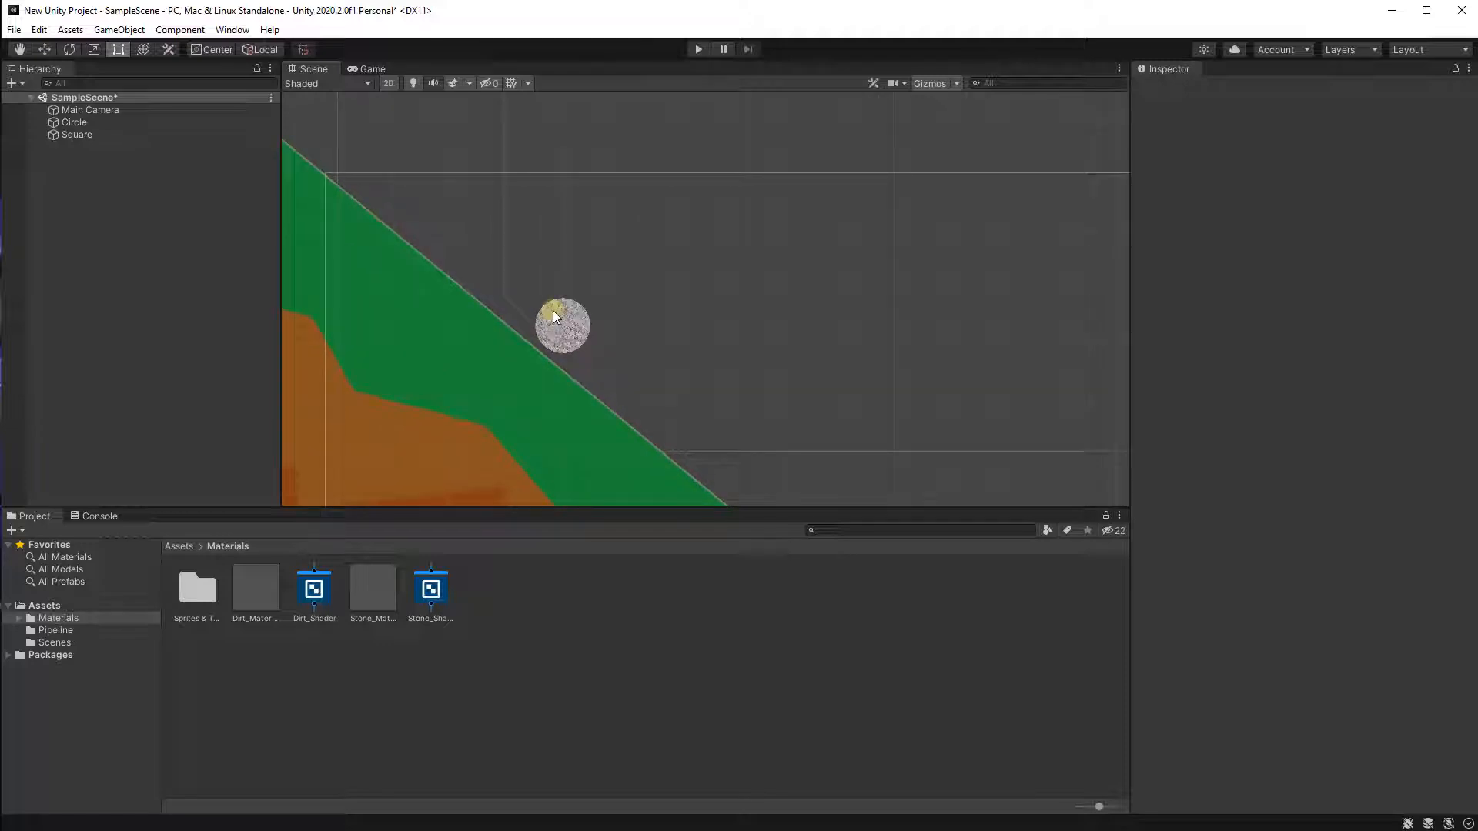
scroll(537, 331, "up", 2)
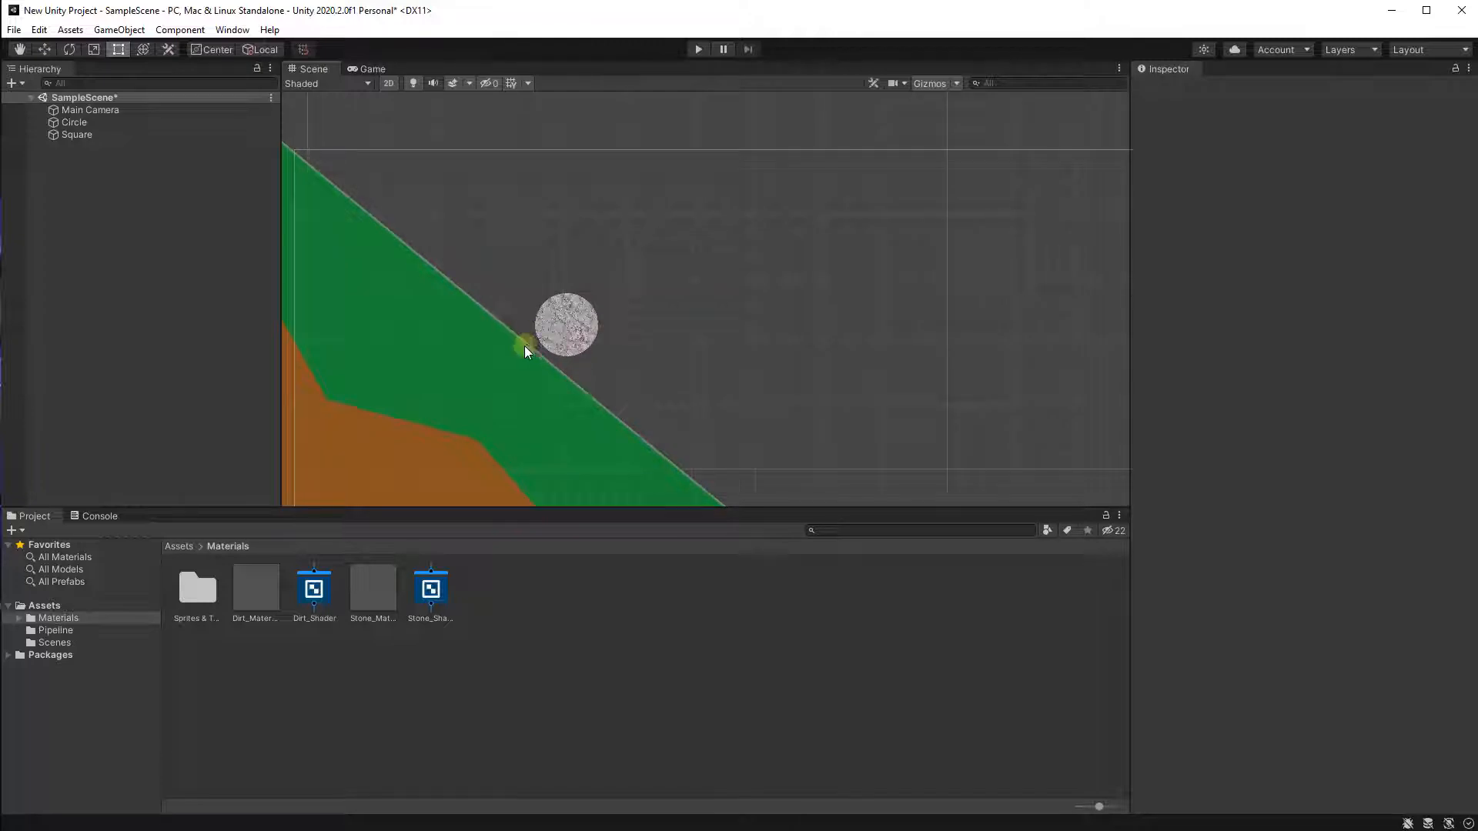
scroll(492, 421, "down", 2)
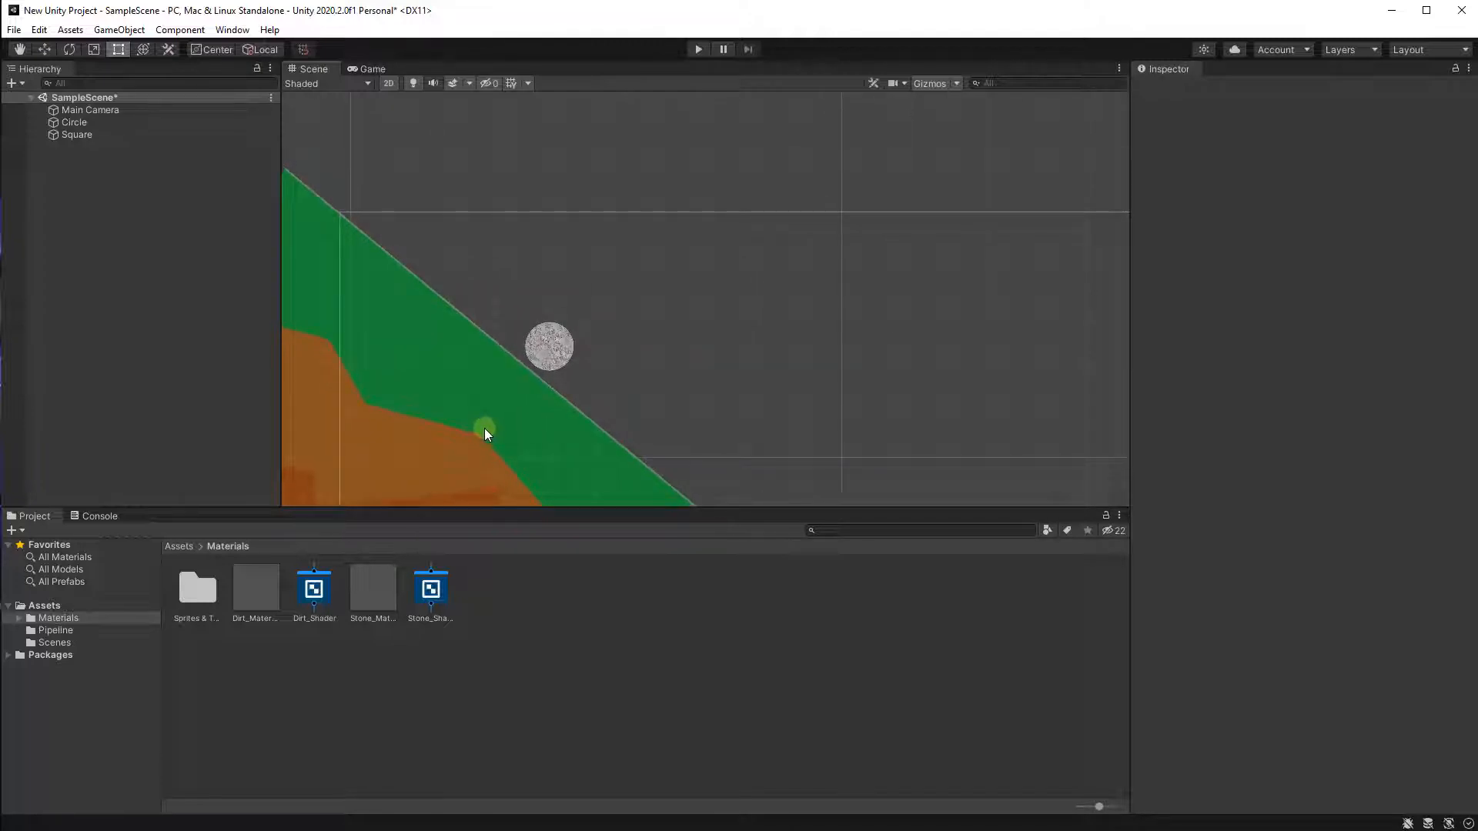
middle_click_drag(483, 428, 716, 307)
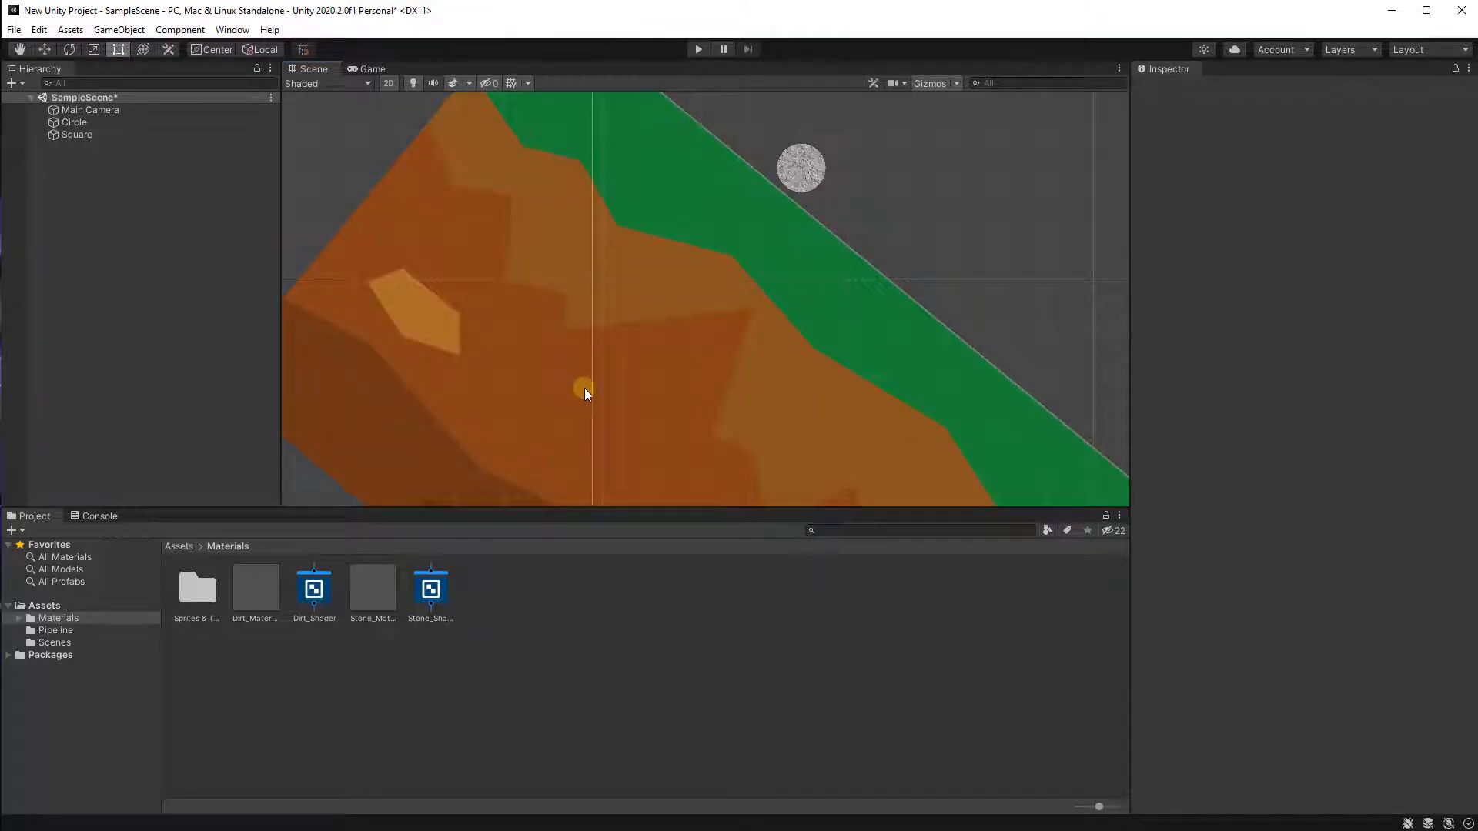
scroll(584, 388, "down", 4)
middle_click_drag(692, 371, 516, 394)
scroll(588, 385, "down", 5)
middle_click_drag(602, 384, 520, 358)
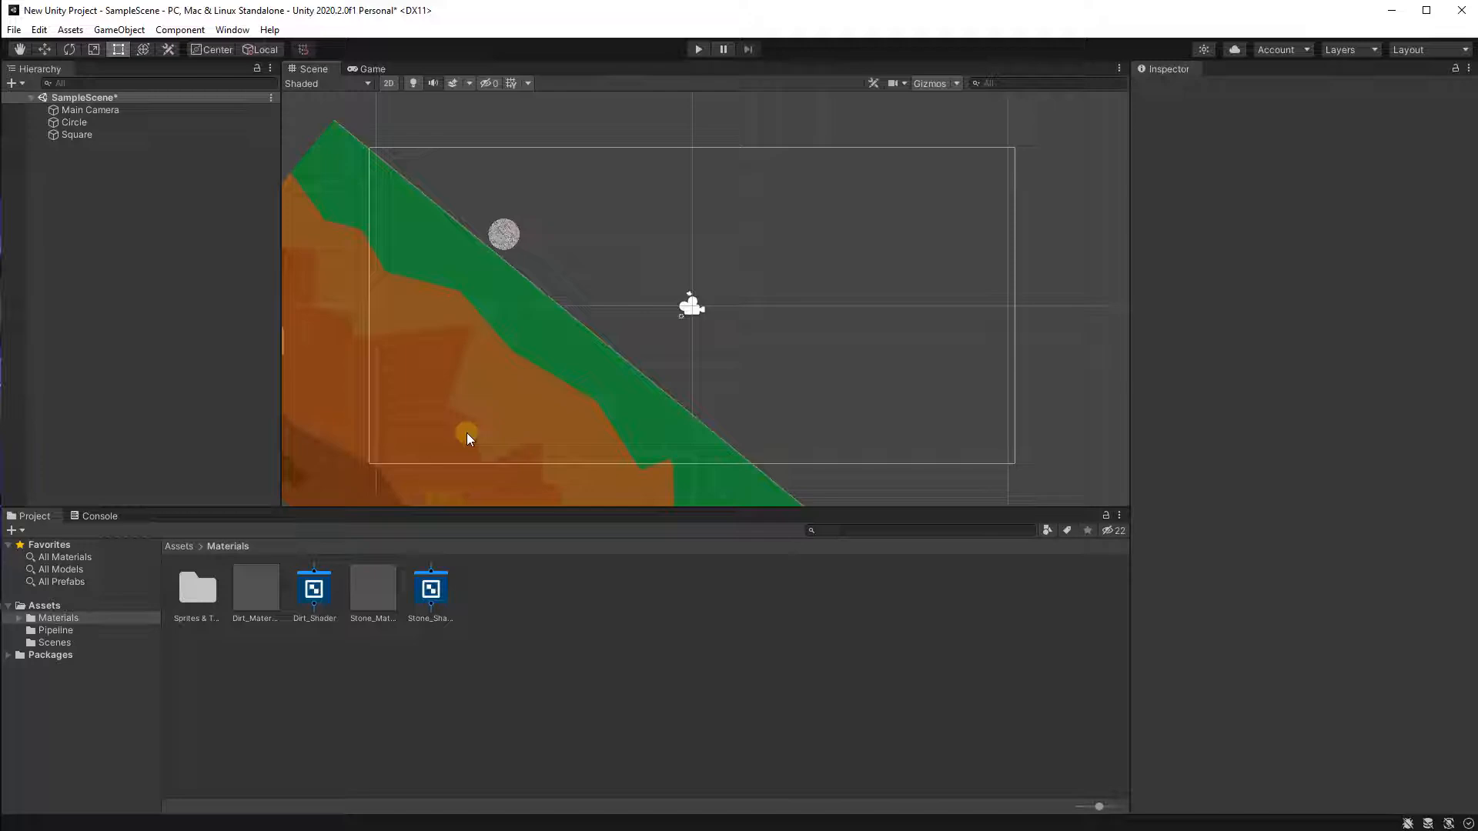
Open the Stone_Shader graph and inspect its texture, multiply and fragment nodes.
double_click(425, 591)
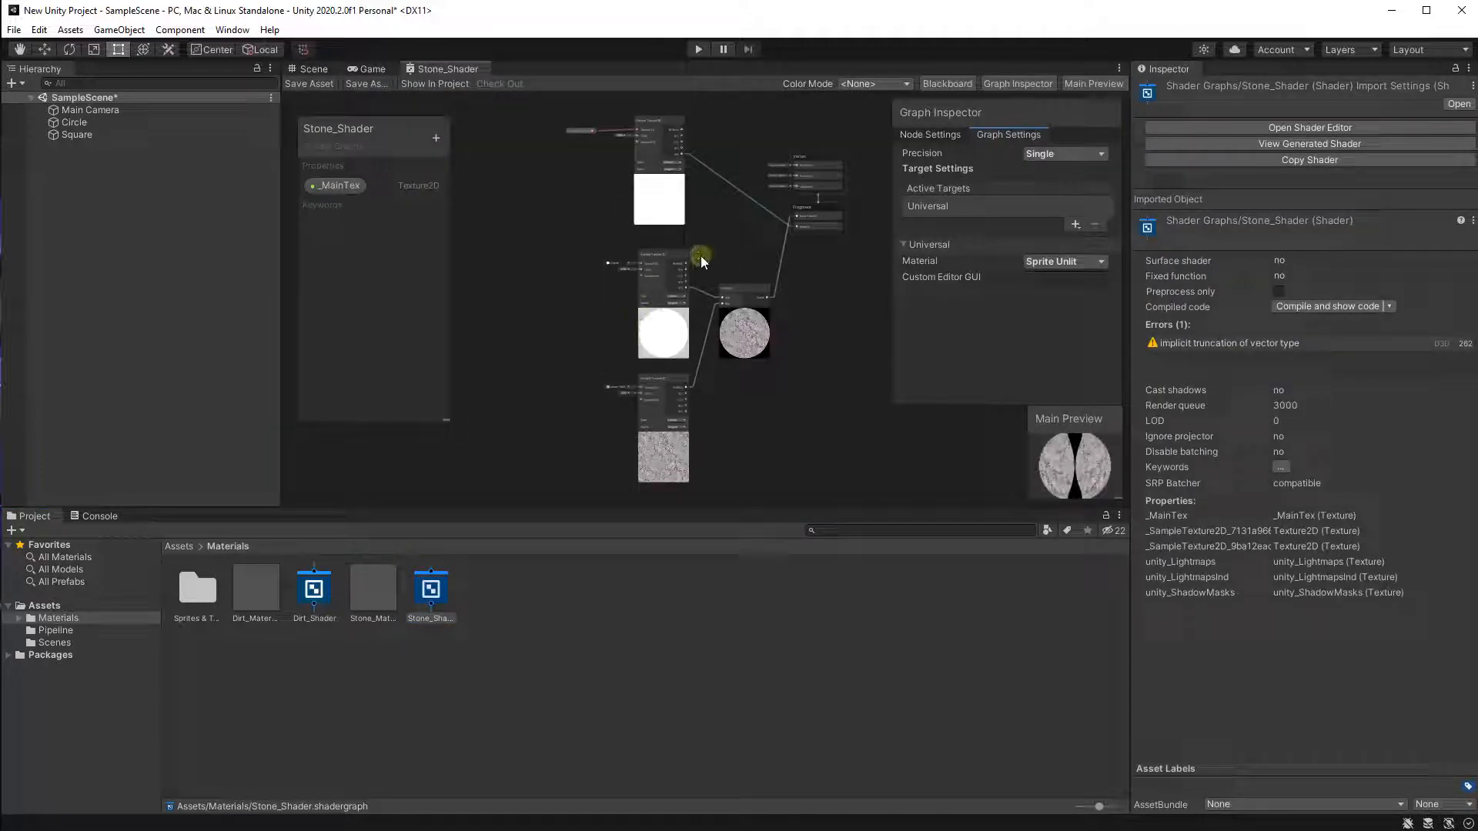
scroll(699, 257, "up", 2)
scroll(680, 372, "up", 2)
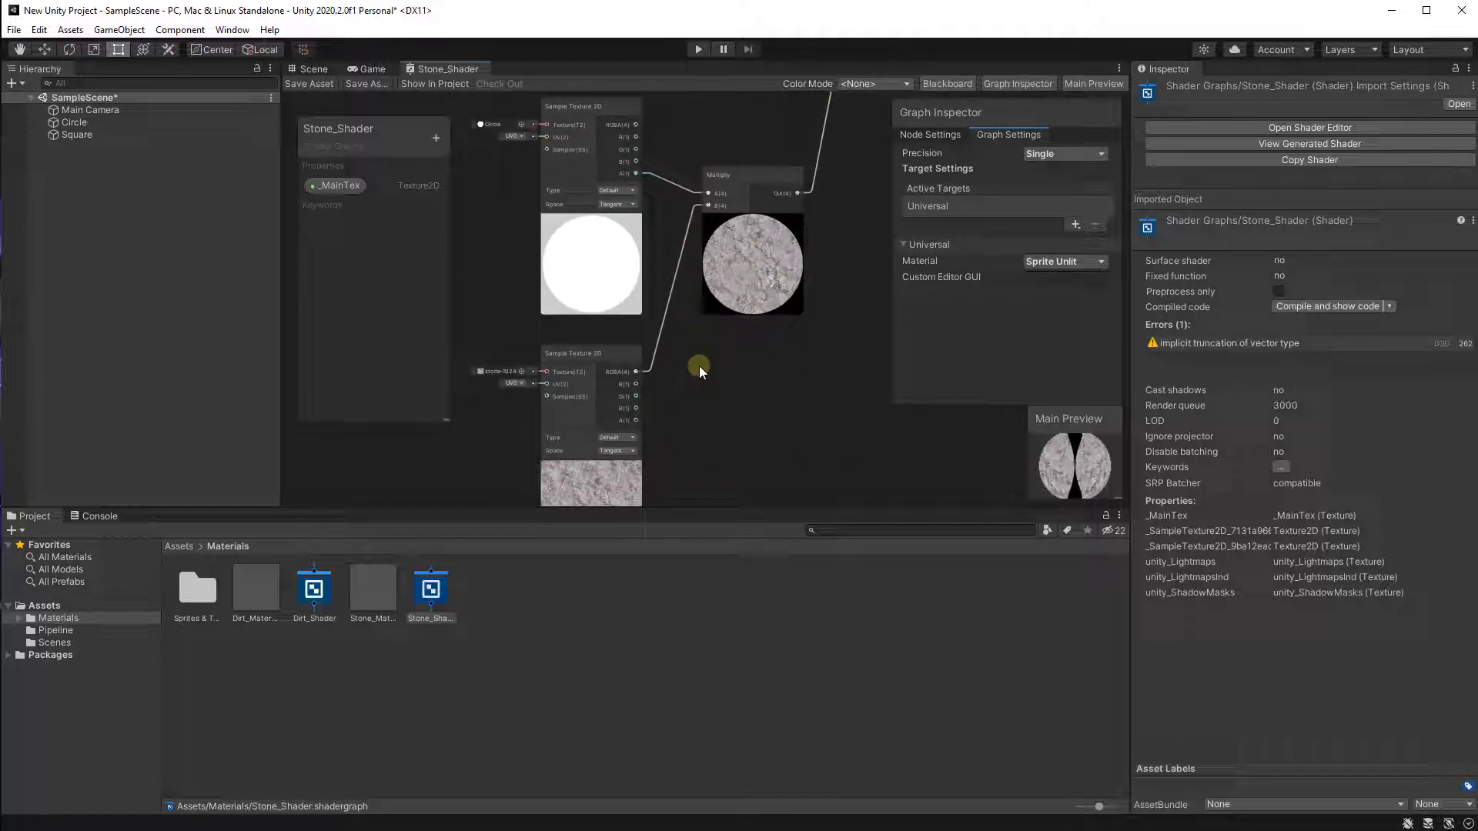
middle_click_drag(693, 238, 640, 470)
middle_click_drag(649, 322, 728, 335)
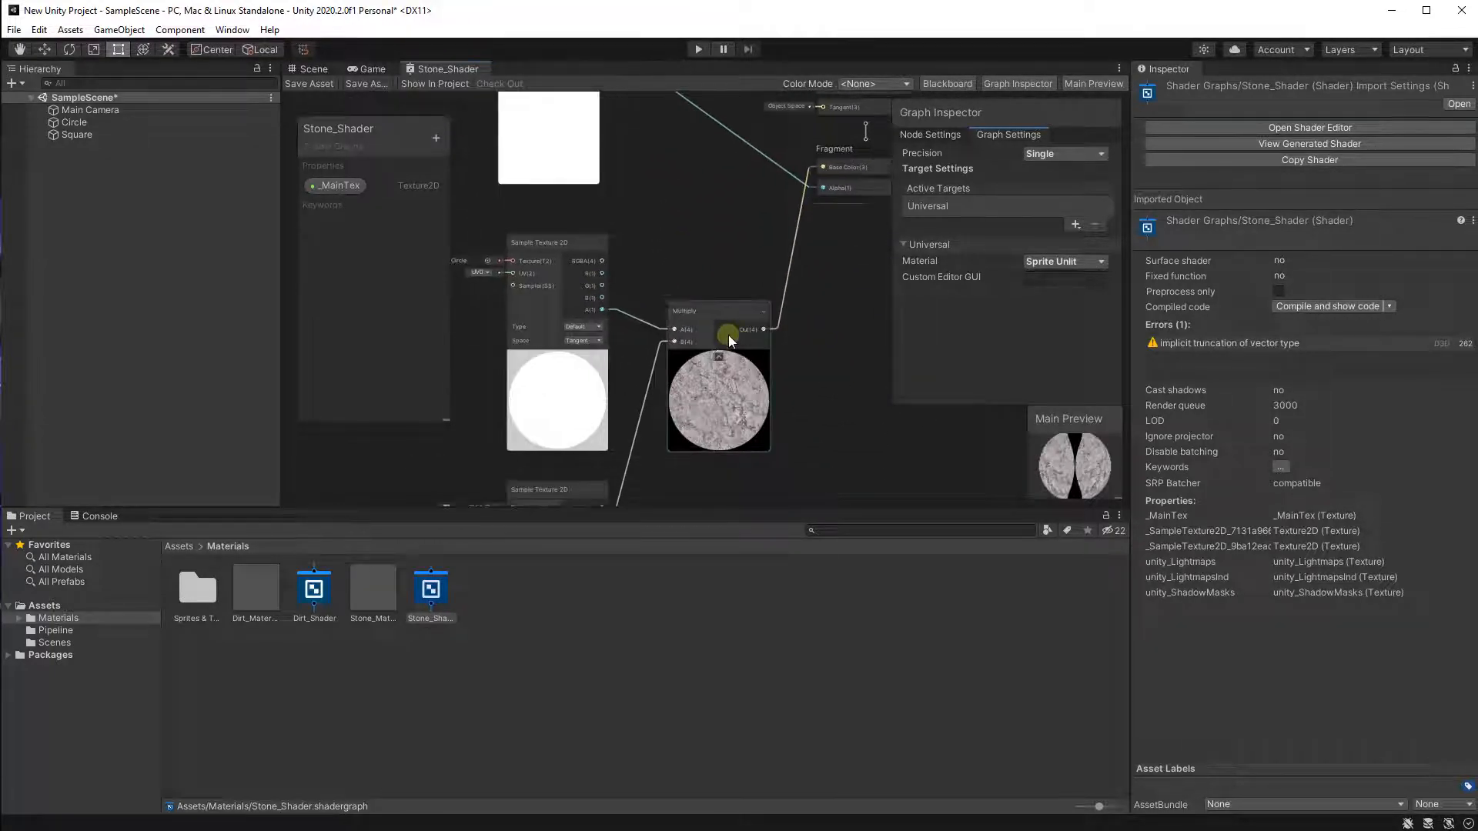
scroll(641, 308, "up", 3)
middle_click_drag(645, 373, 673, 475)
middle_click_drag(683, 349, 474, 385)
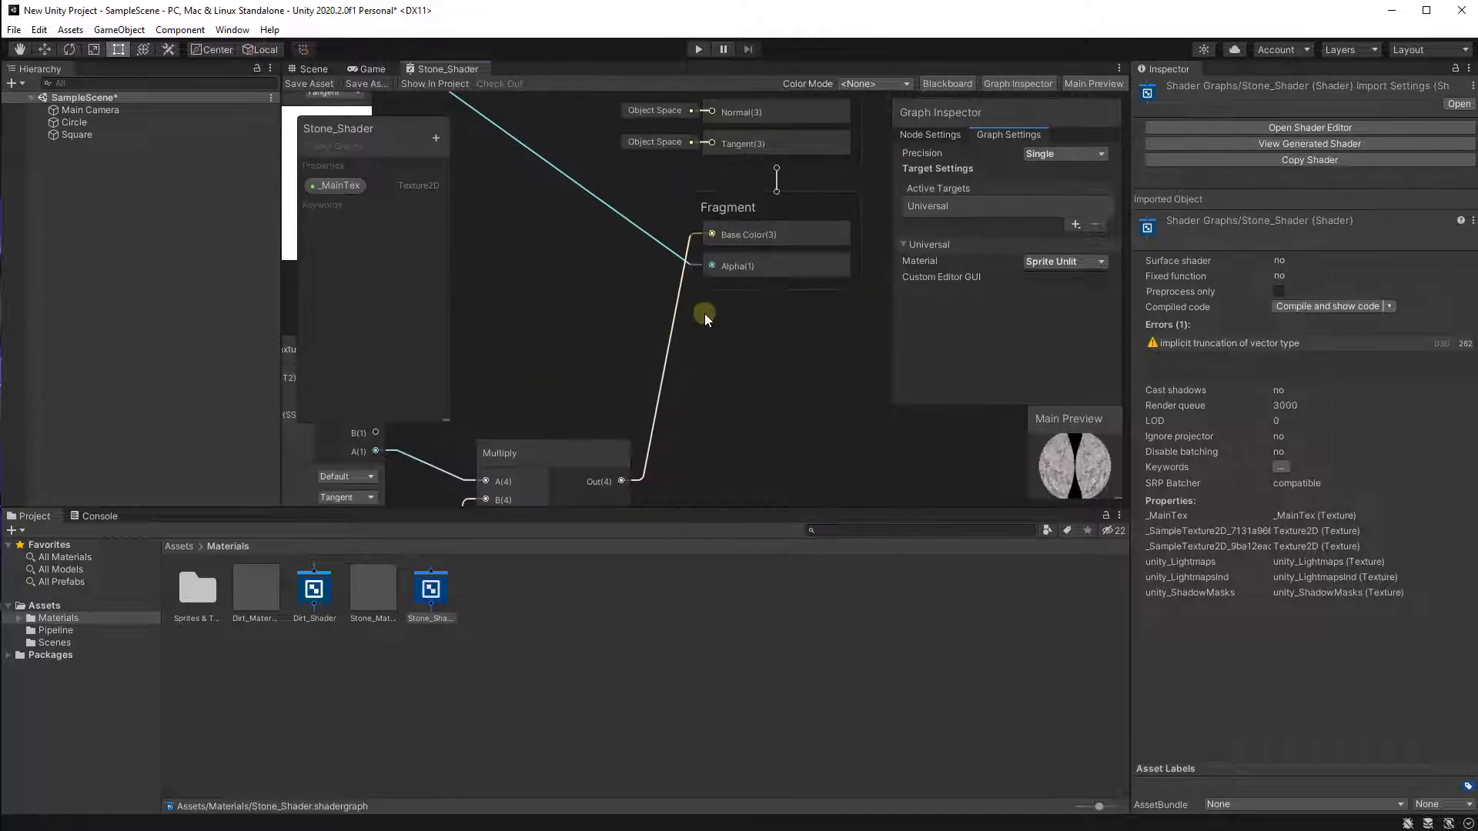
scroll(704, 312, "down", 2)
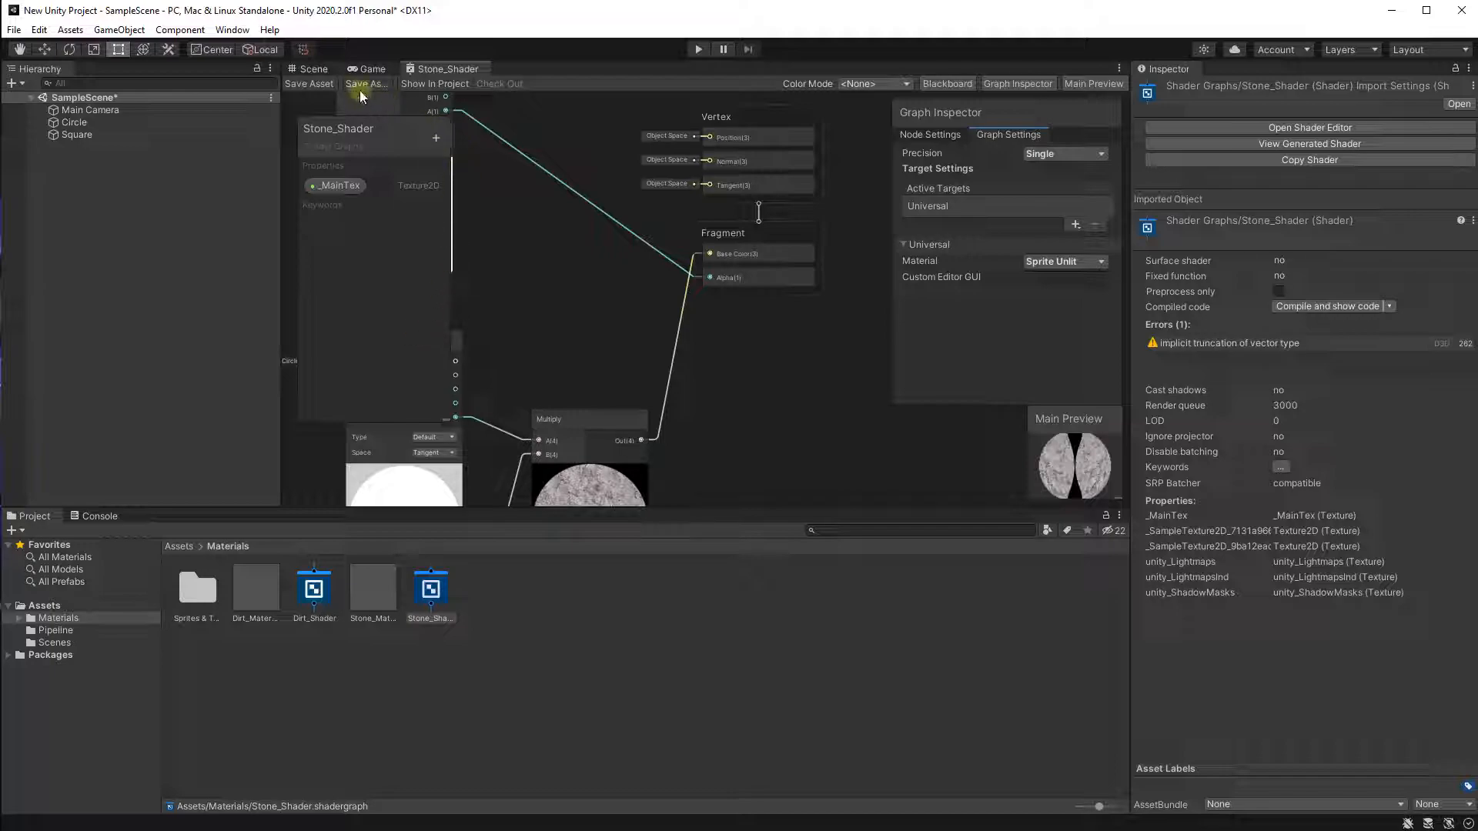
left_click(371, 68)
left_click(430, 68)
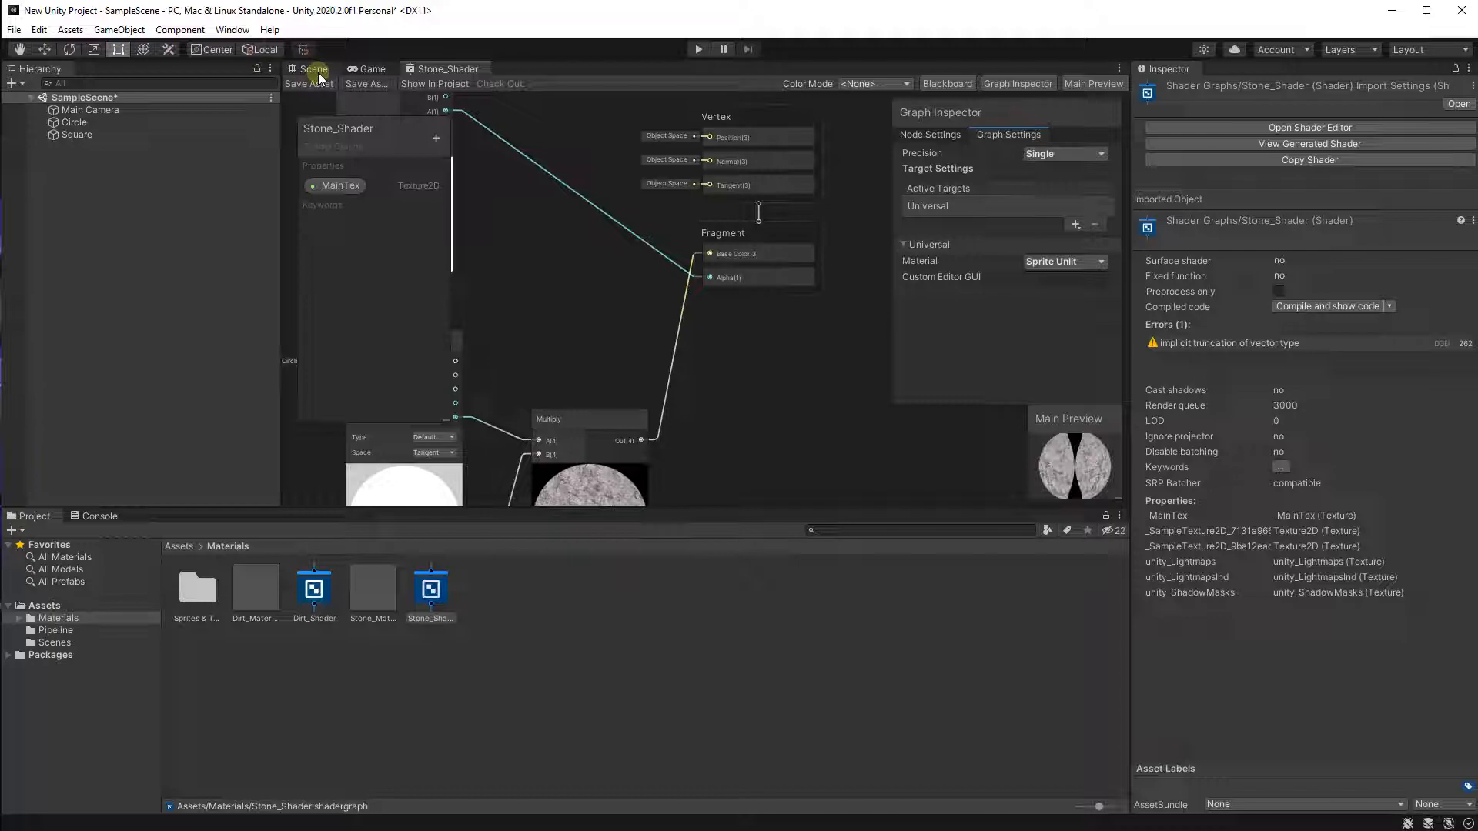
left_click(314, 69)
left_click(454, 68)
left_click(312, 69)
scroll(537, 237, "down", 2)
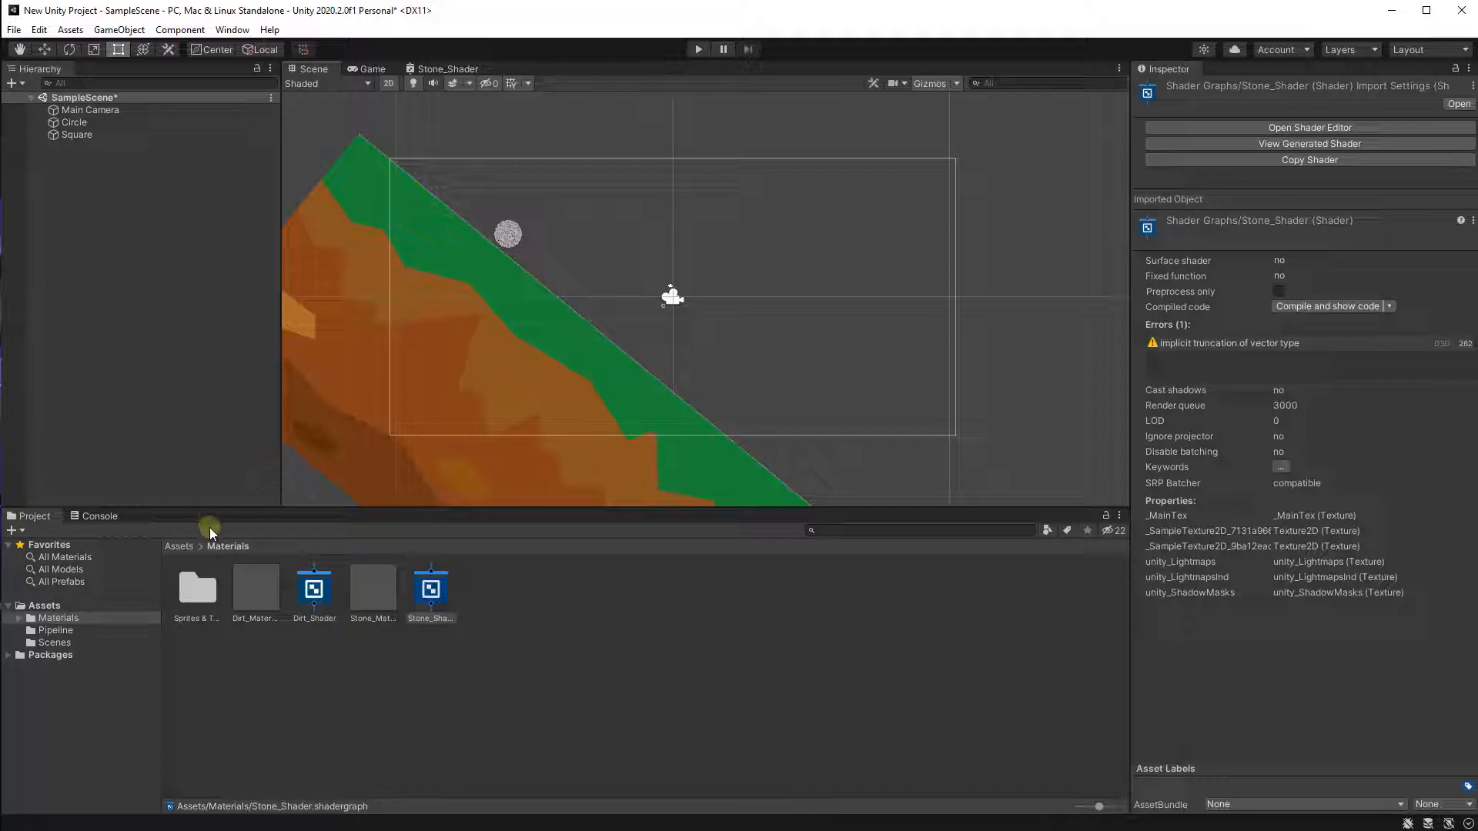
Open the Sprites & Textures folder and place the RTS_Crate sprite in the scene right of the slope.
left_click(58, 619)
left_click(20, 619)
left_click(53, 632)
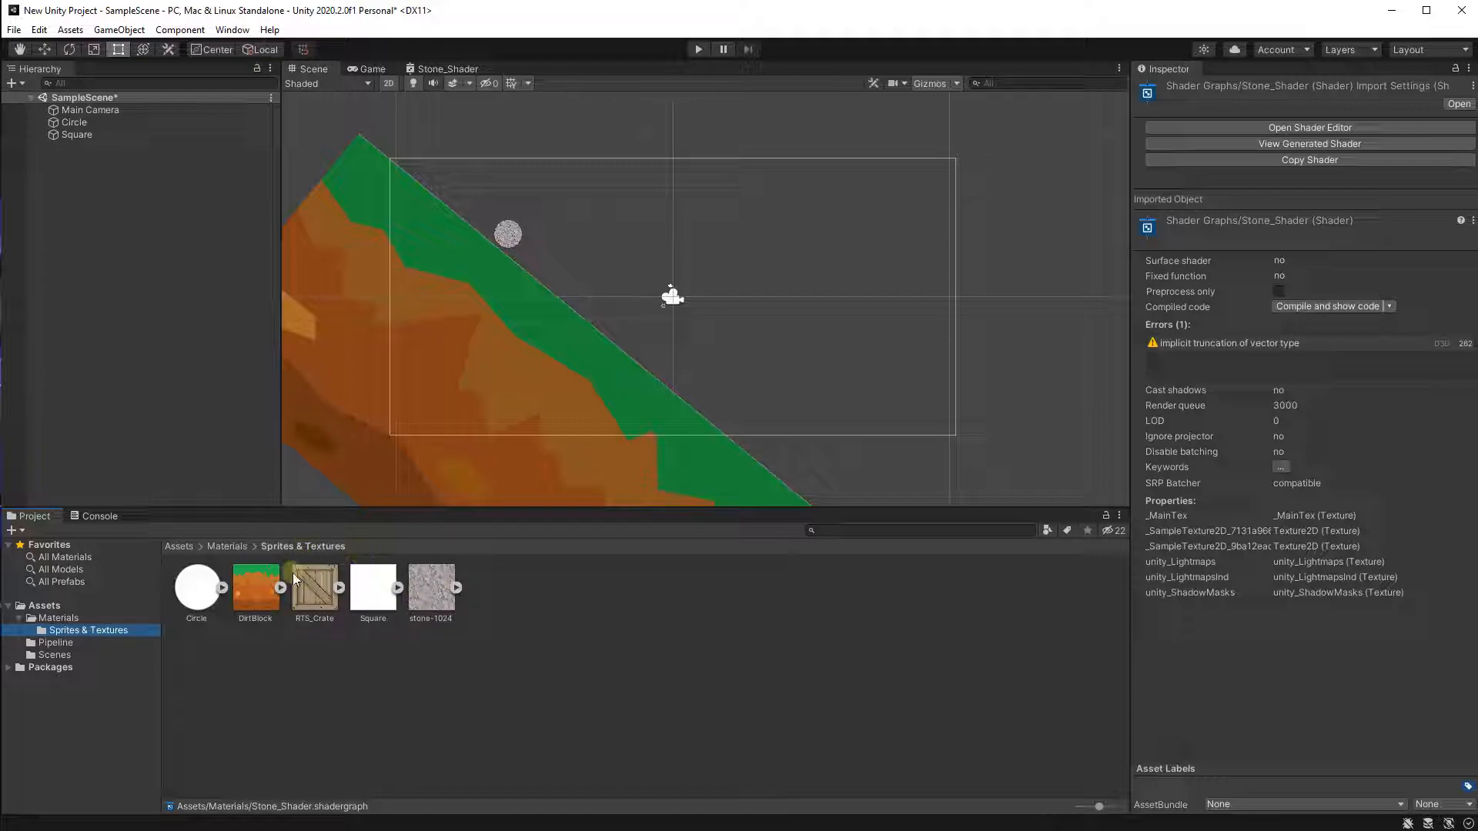
middle_click_drag(447, 331, 443, 445)
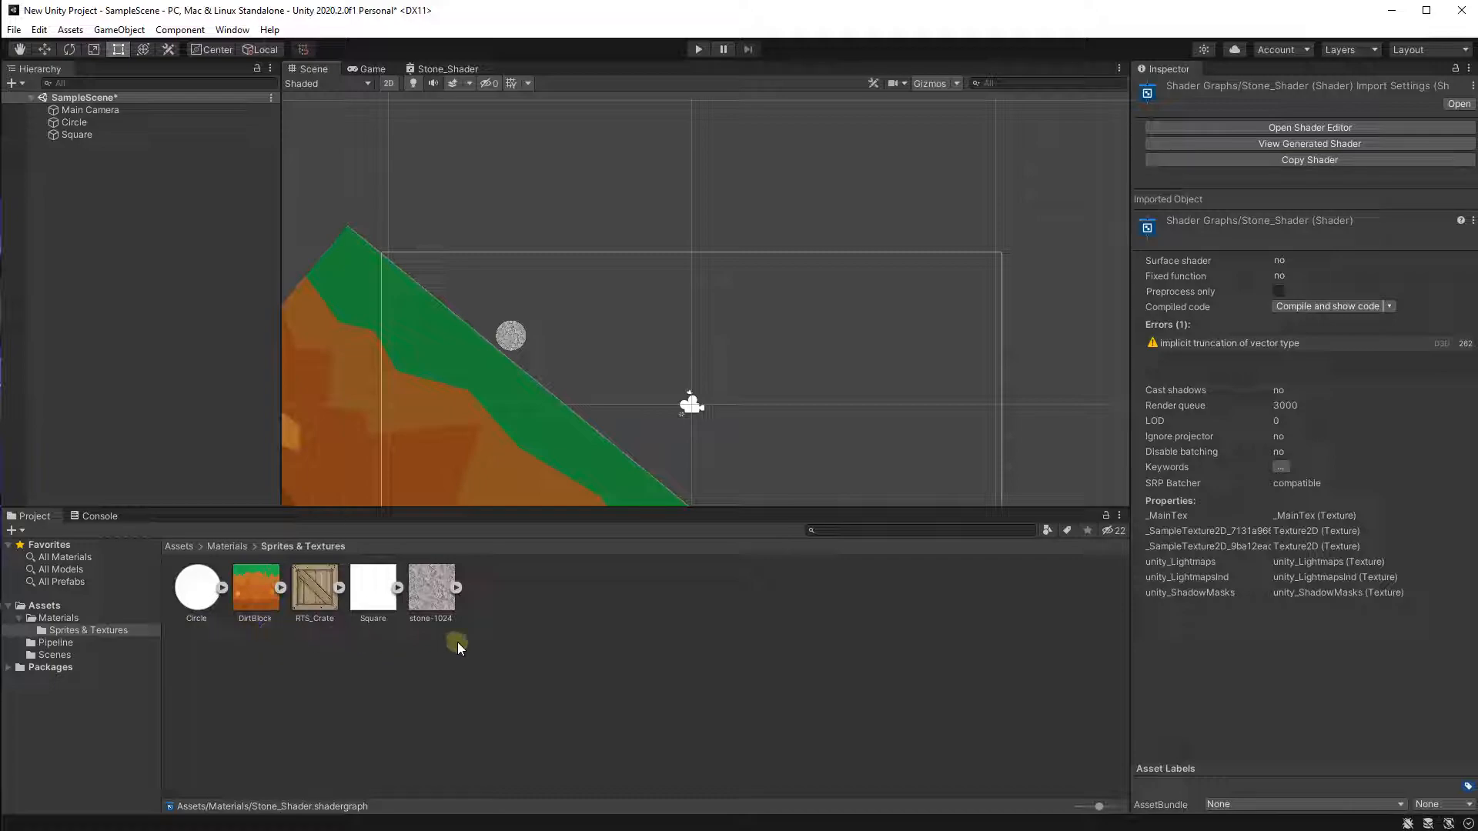
middle_click_drag(556, 483, 525, 400)
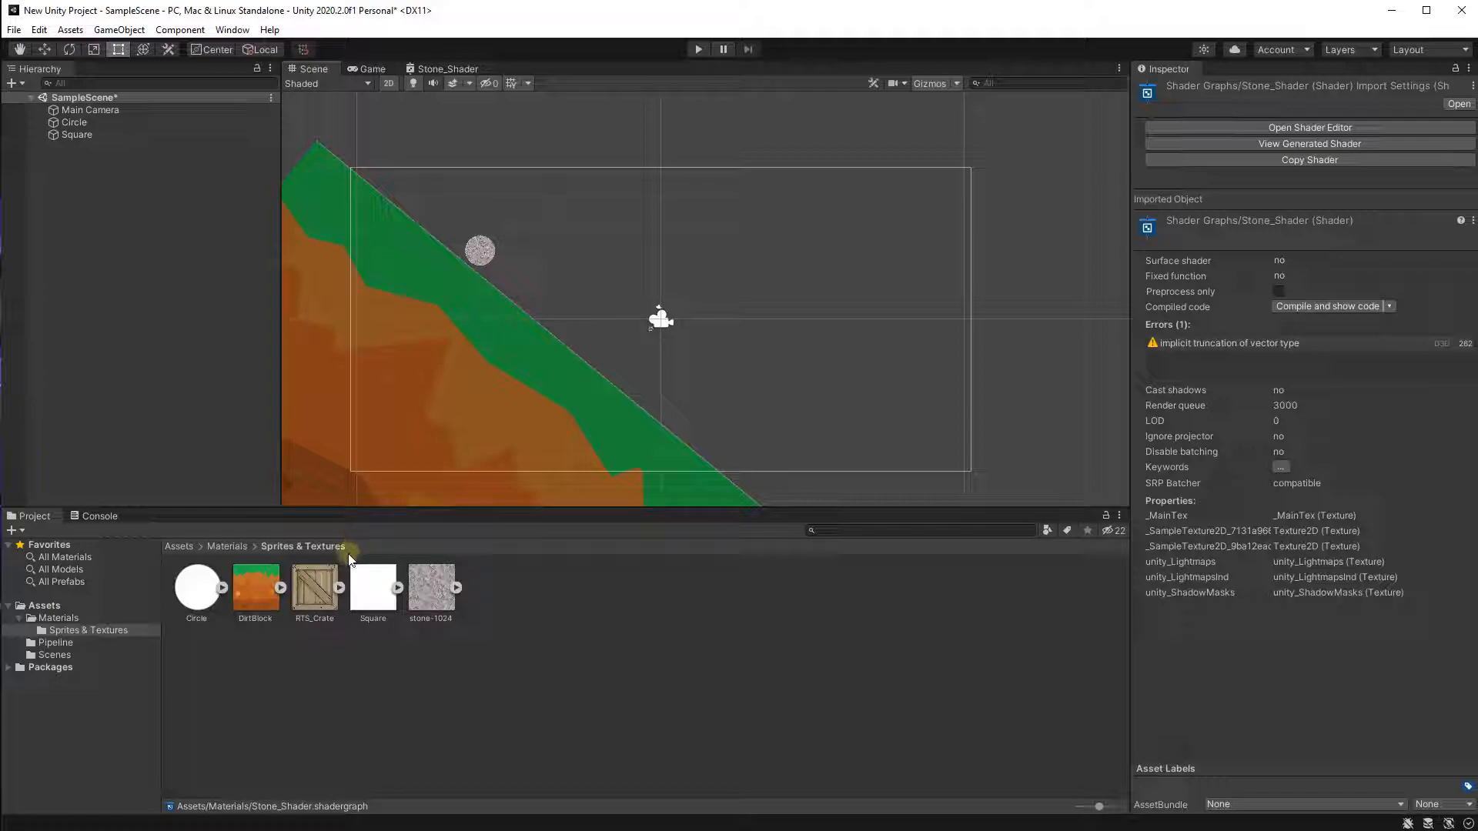
middle_click_drag(376, 457, 271, 547)
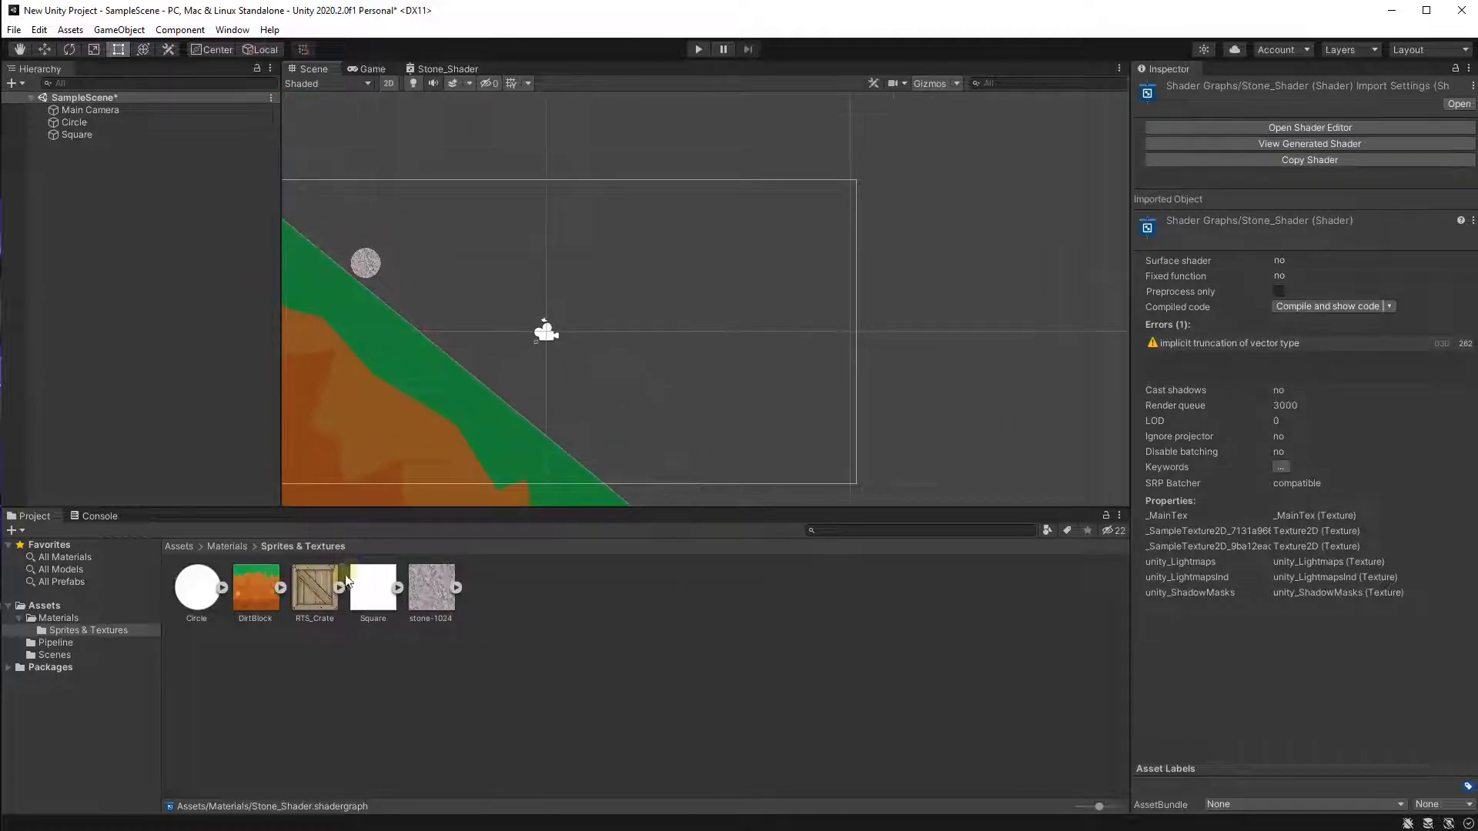
left_click_drag(322, 605, 956, 373)
middle_click_drag(669, 471, 667, 404)
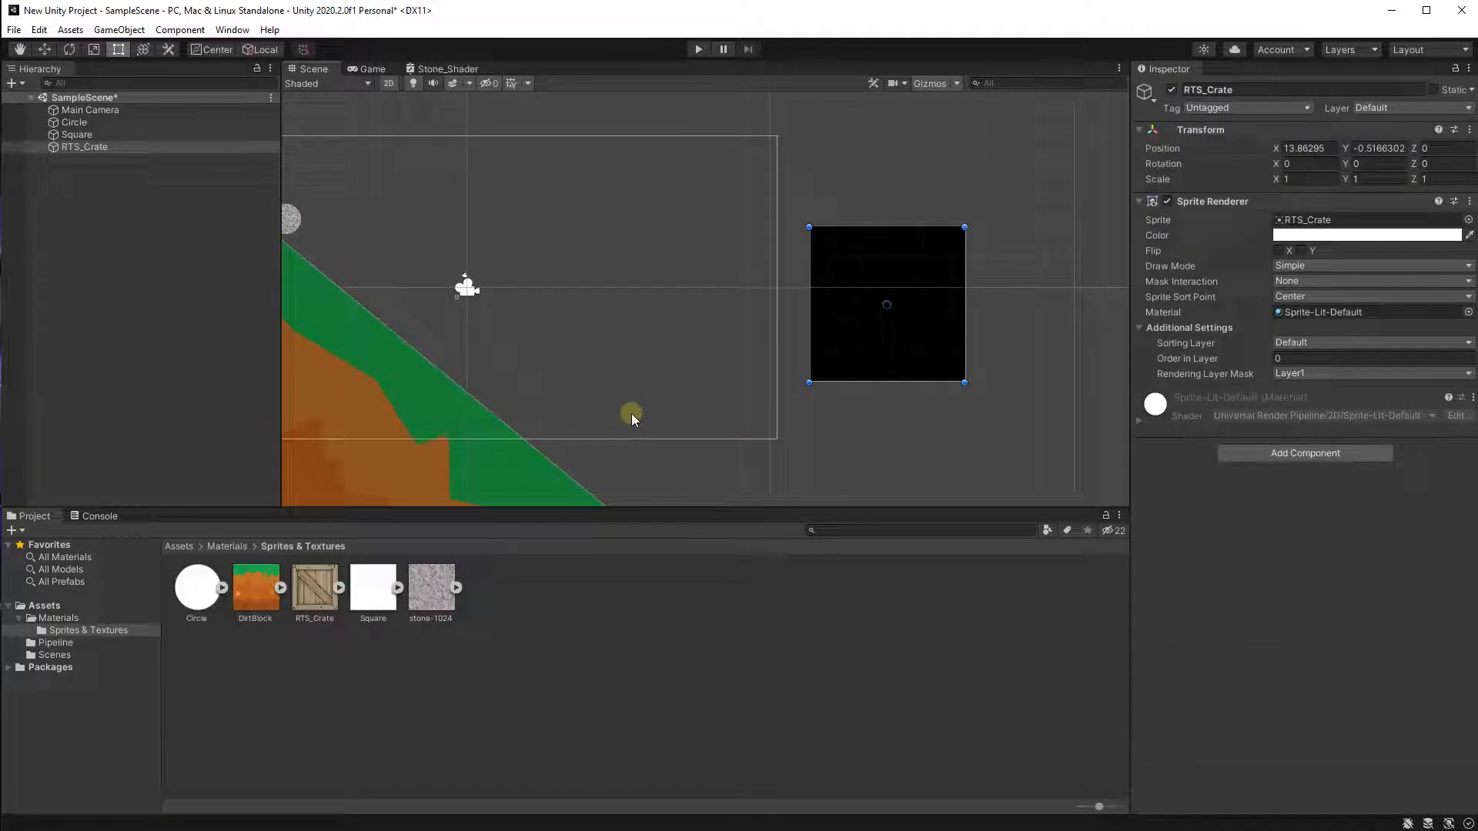
Move the crate into the camera frame, to about X 6.06, Y -1.16.
scroll(631, 413, "down", 2)
middle_click_drag(612, 418, 689, 432)
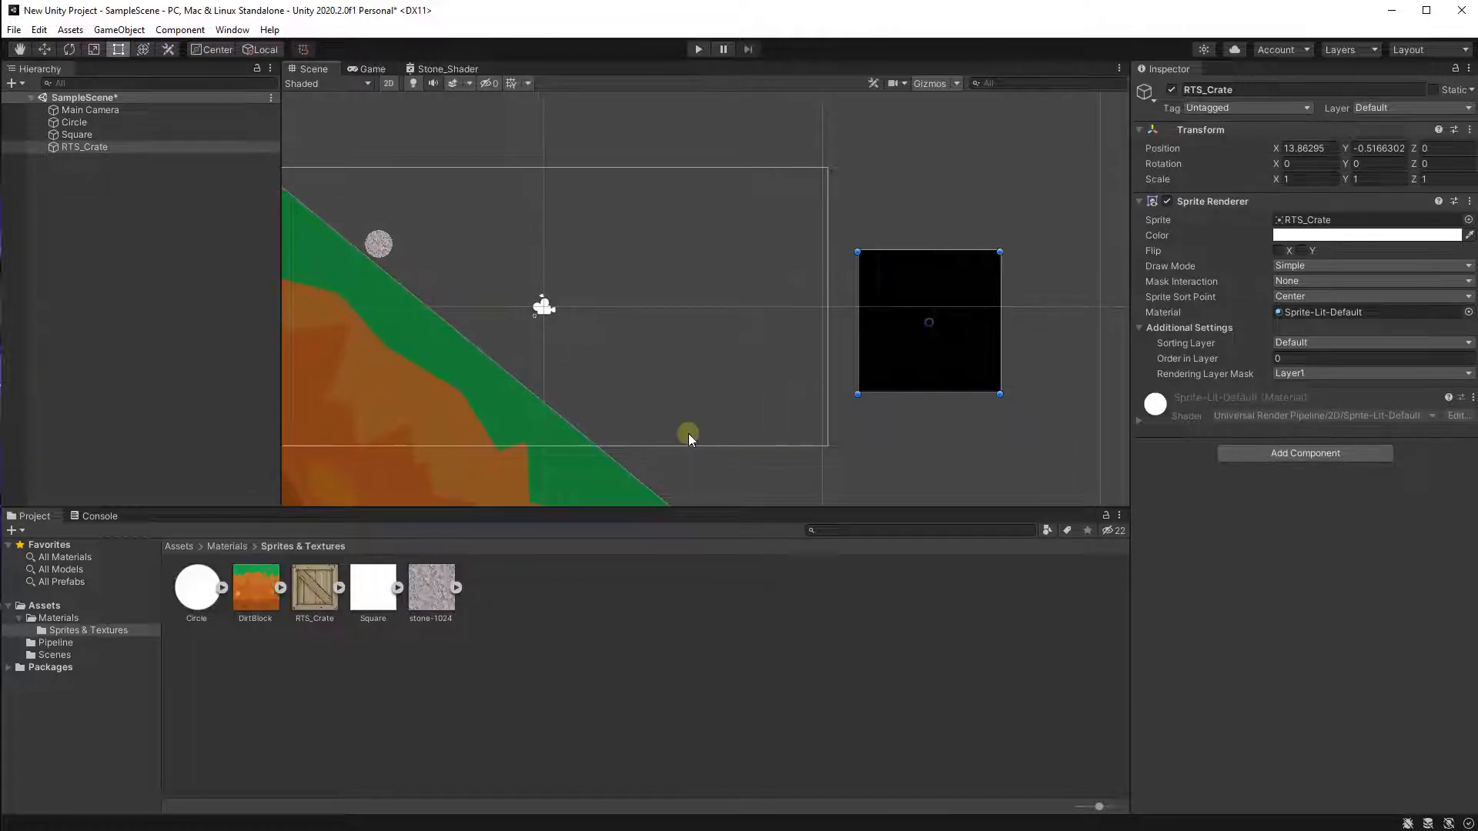
left_click_drag(970, 344, 754, 363)
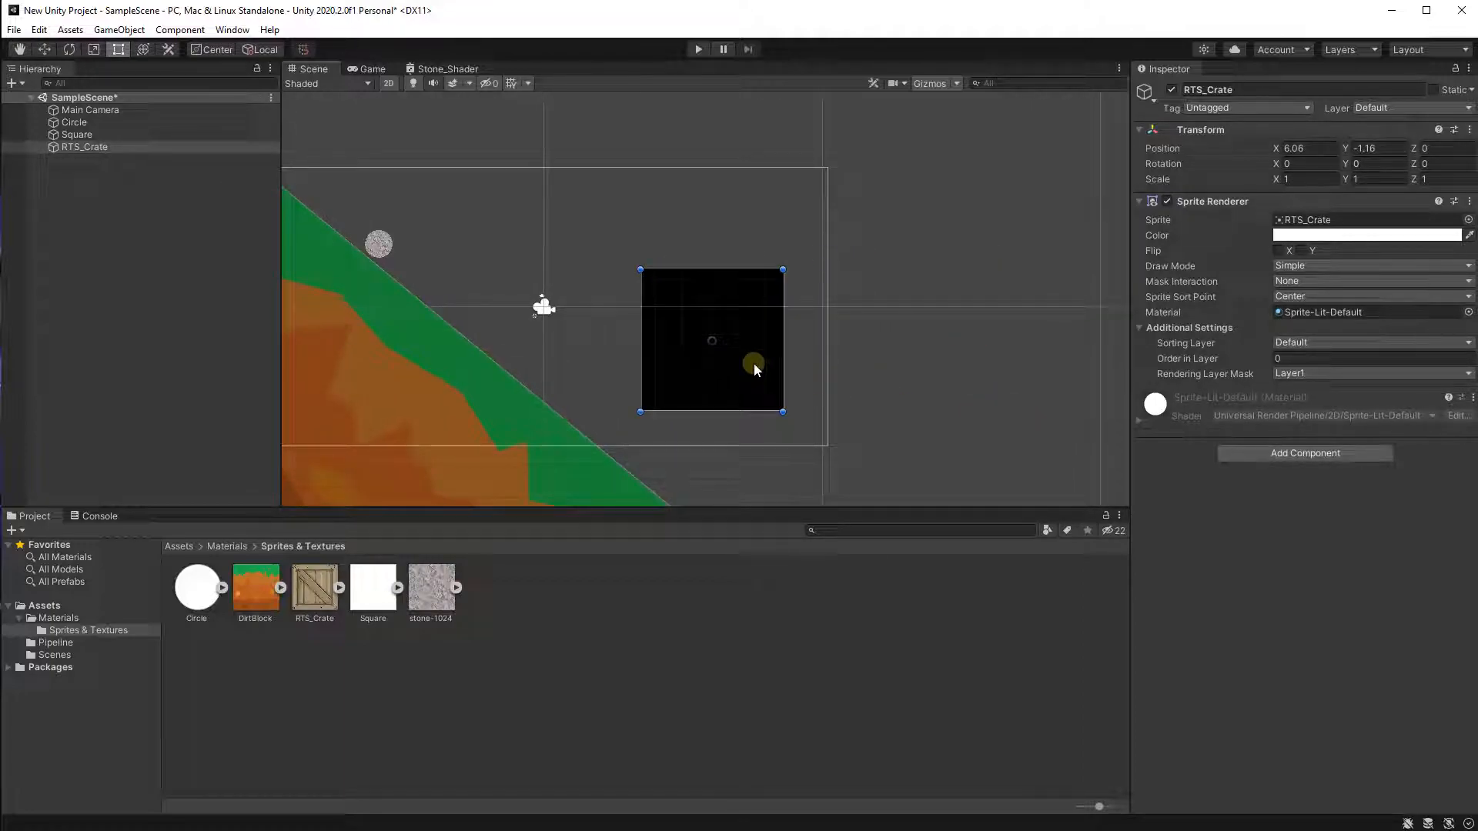
Check the Game view and the Main Camera's framing of the crate.
left_click(368, 69)
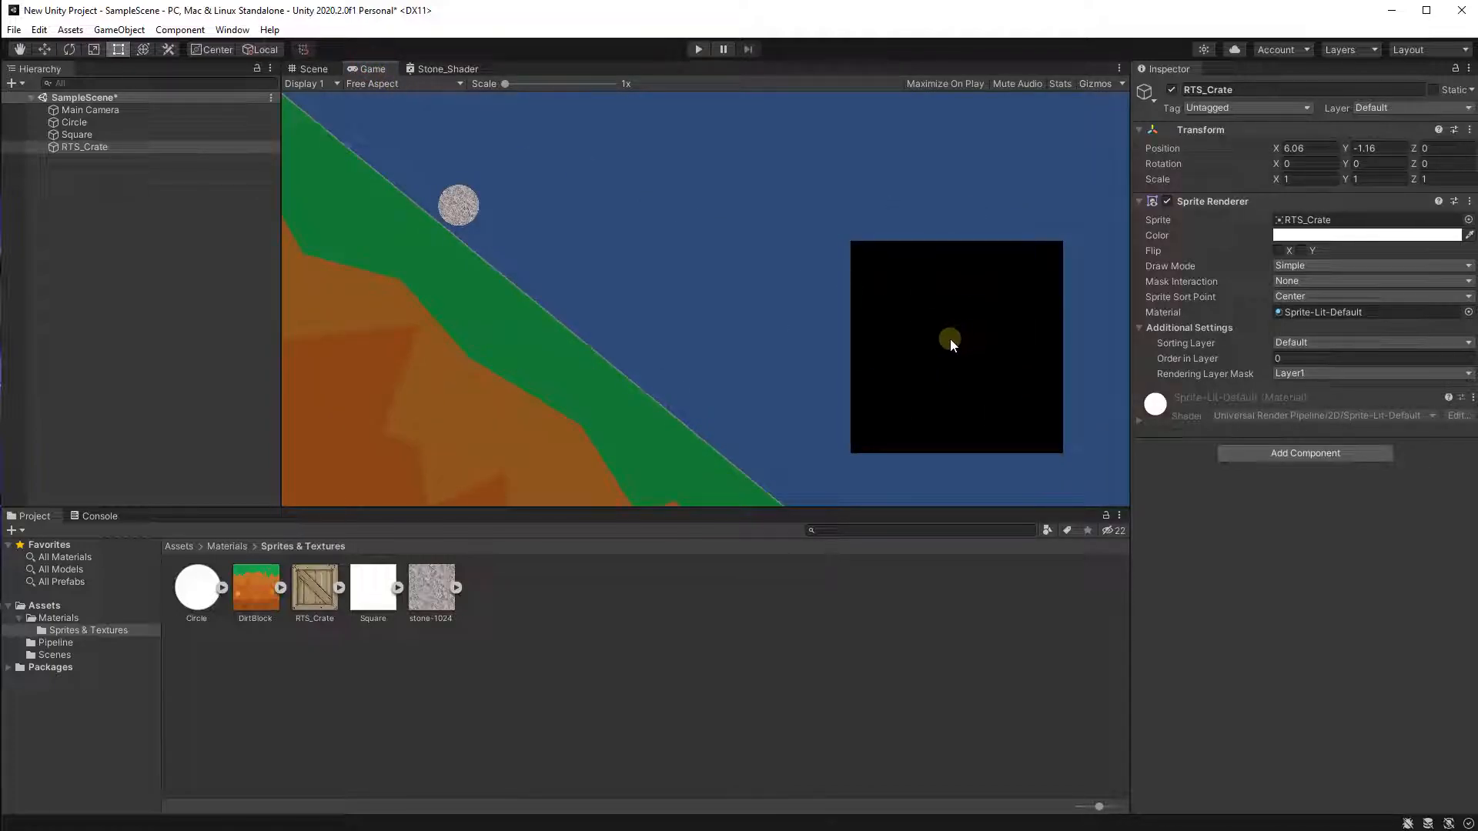
left_click(314, 70)
scroll(665, 396, "up", 1)
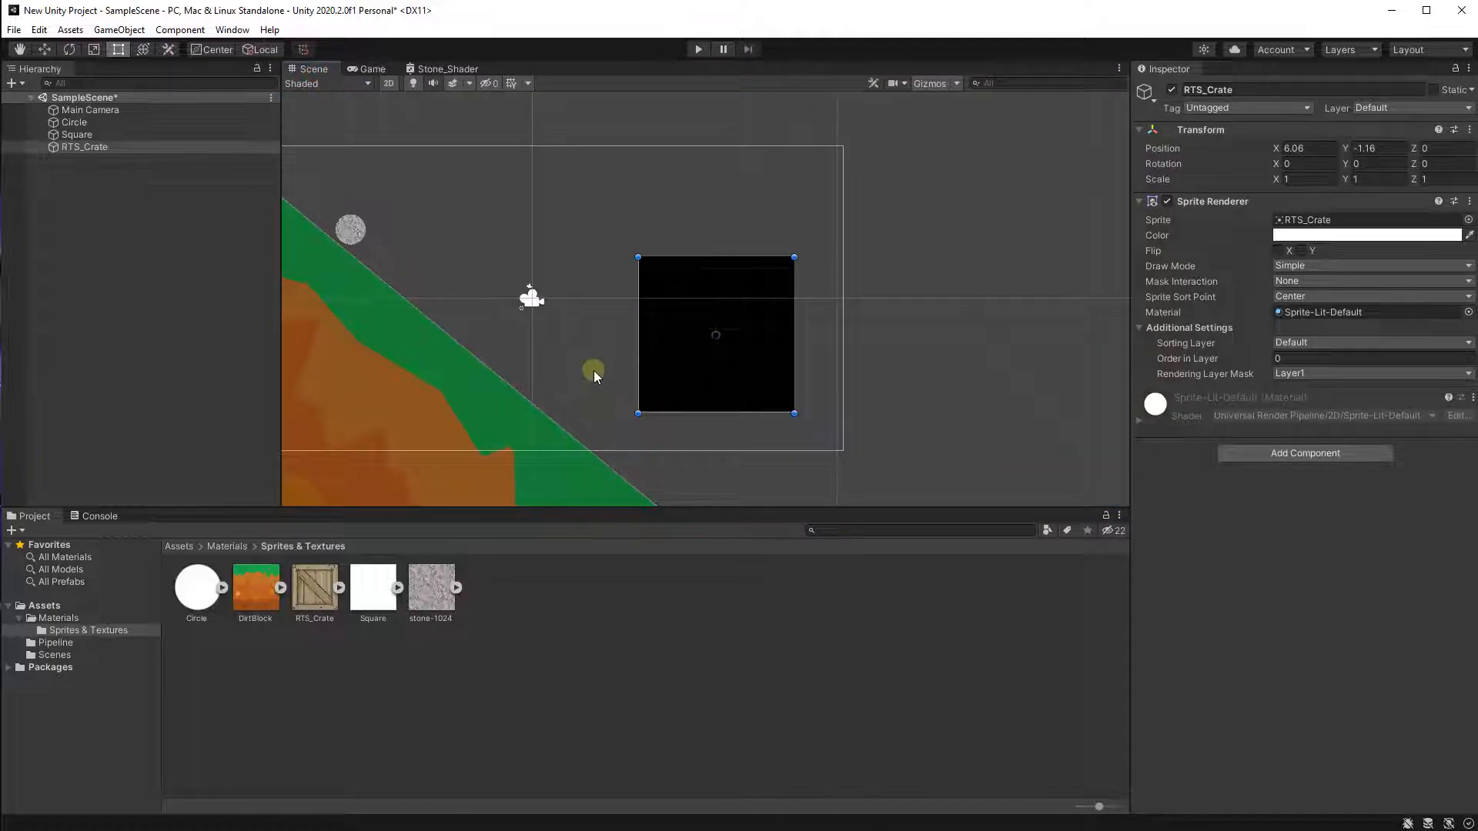
scroll(592, 360, "up", 1)
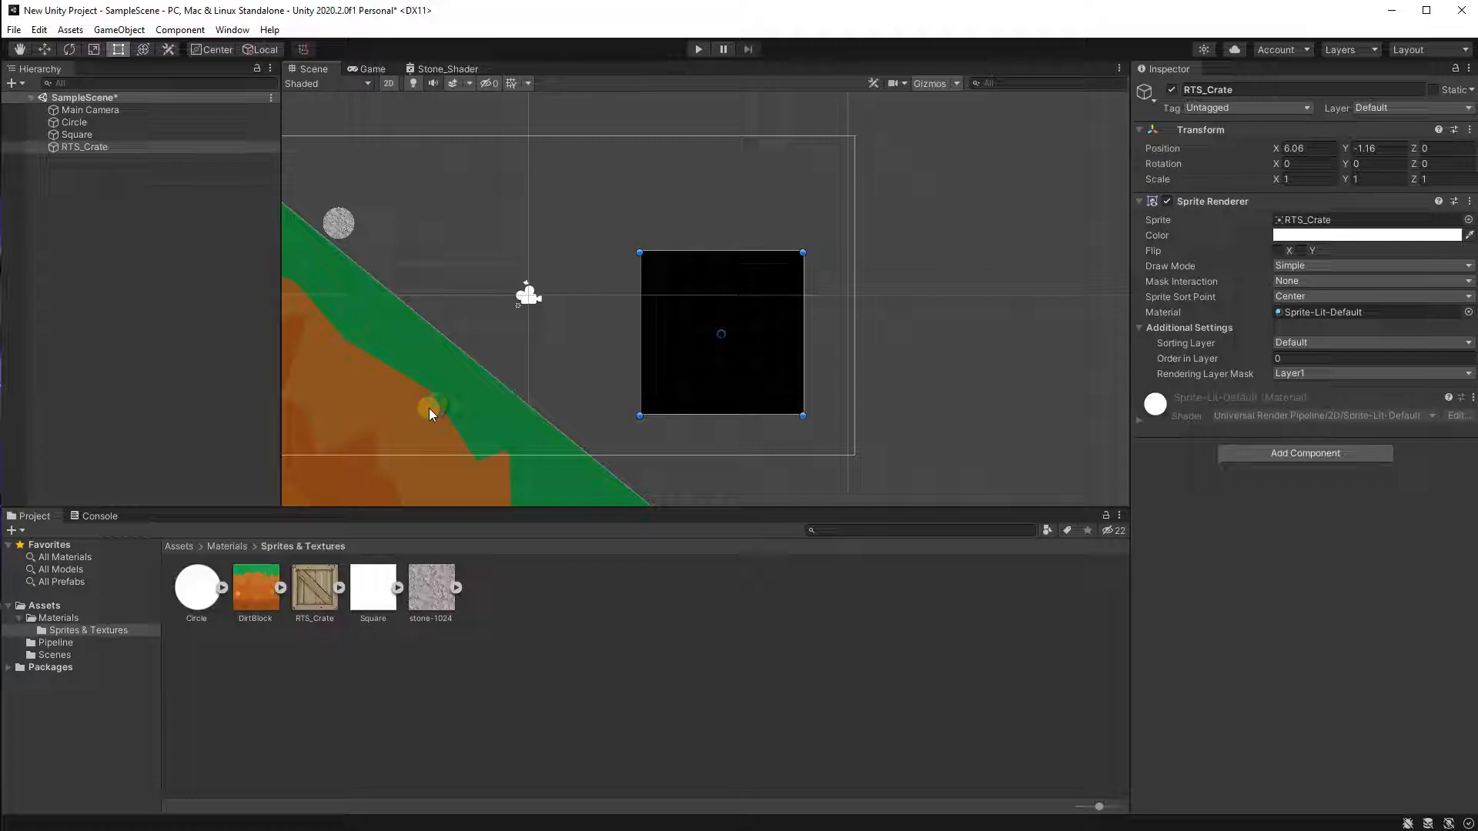
middle_click_drag(536, 328, 721, 344)
left_click(150, 110)
mouse_move(719, 276)
middle_mouse_down()
mouse_move(674, 290)
mouse_move(700, 255)
middle_mouse_up()
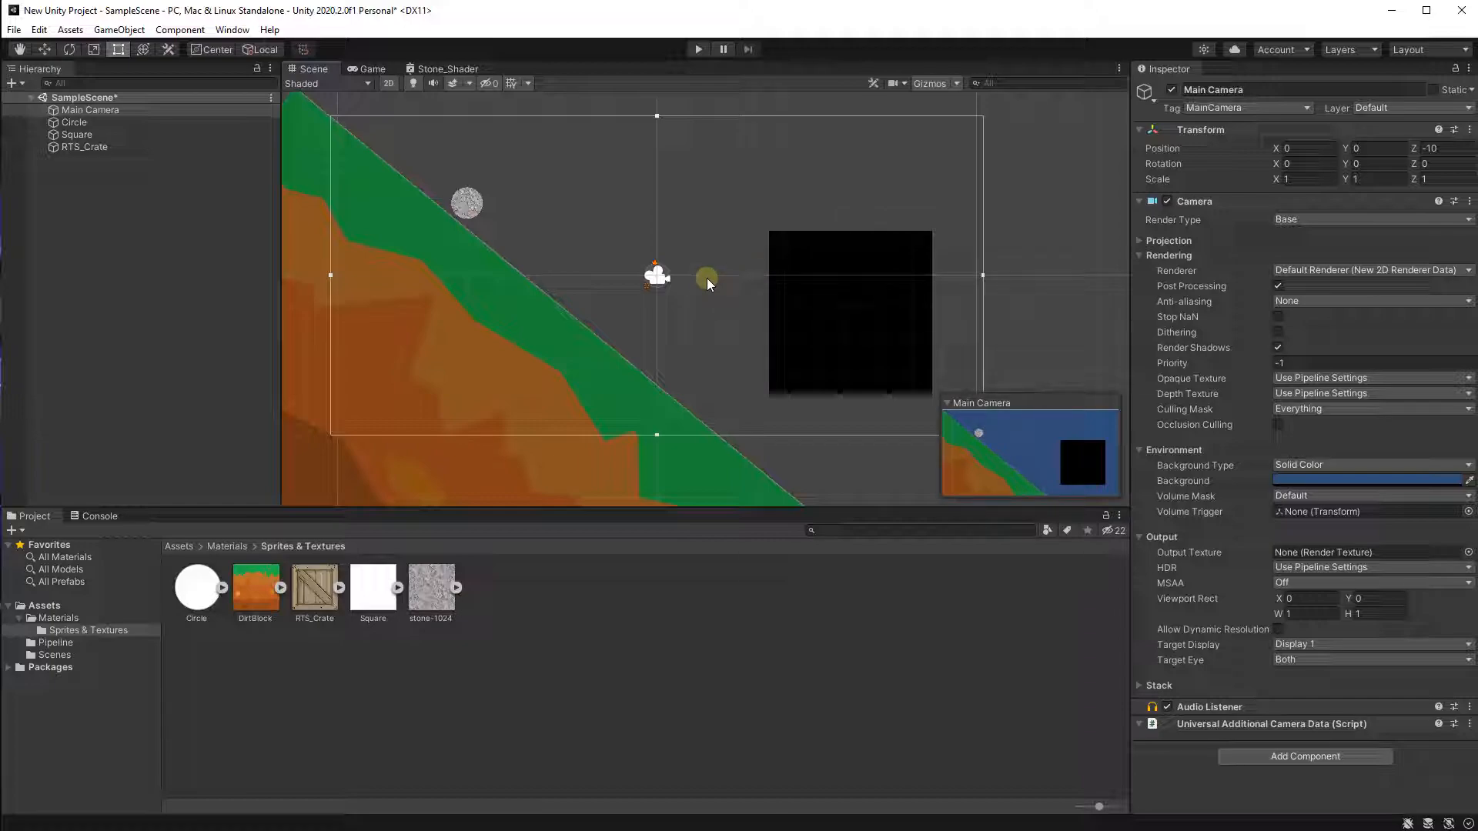
middle_click_drag(732, 271, 726, 284)
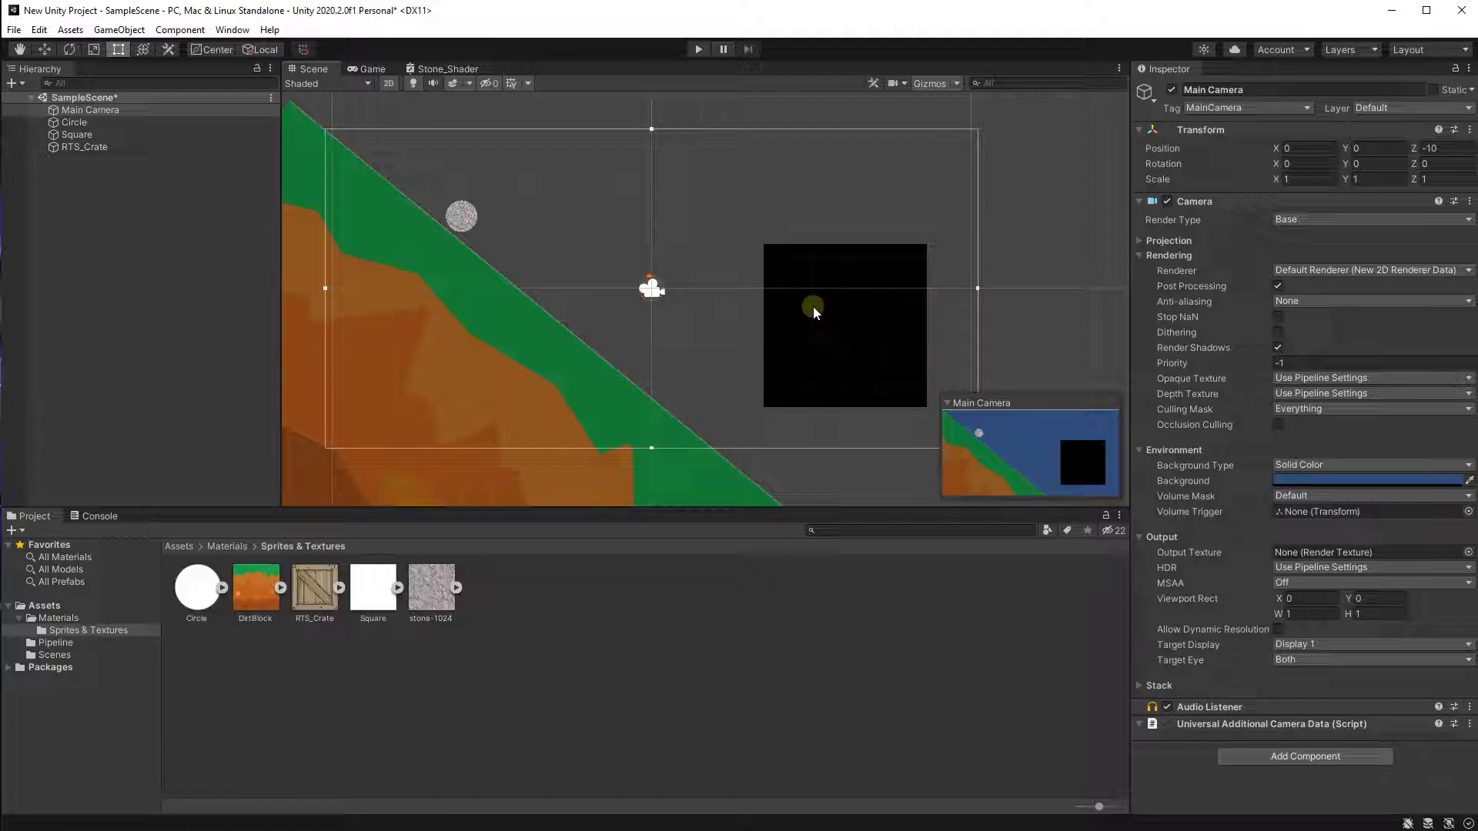
Select the RTS_Crate object and set its Sprite Renderer material to Sprite-Unlit-Default.
left_click(215, 147)
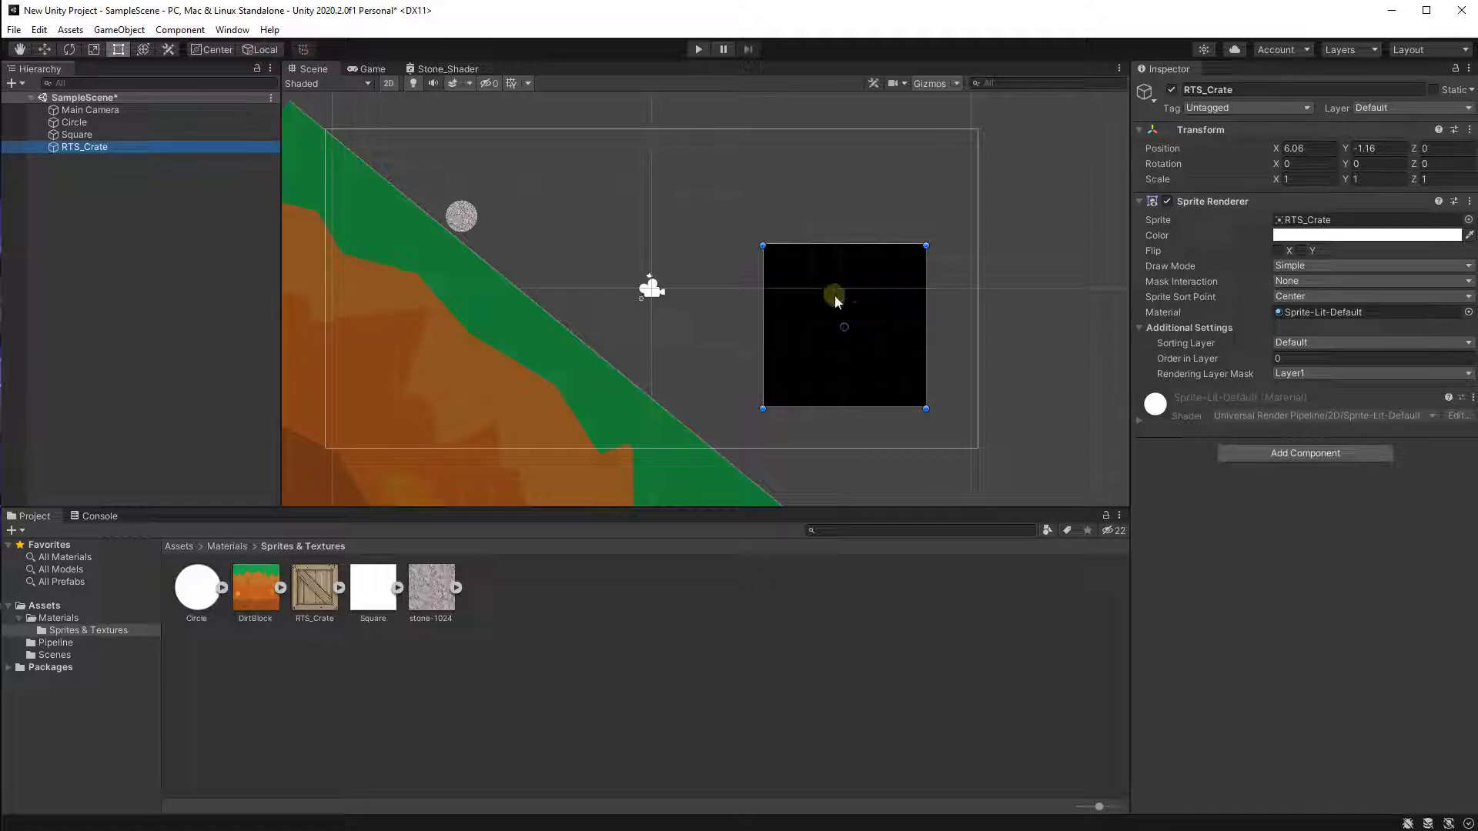
left_click(896, 342)
scroll(895, 348, "up", 1)
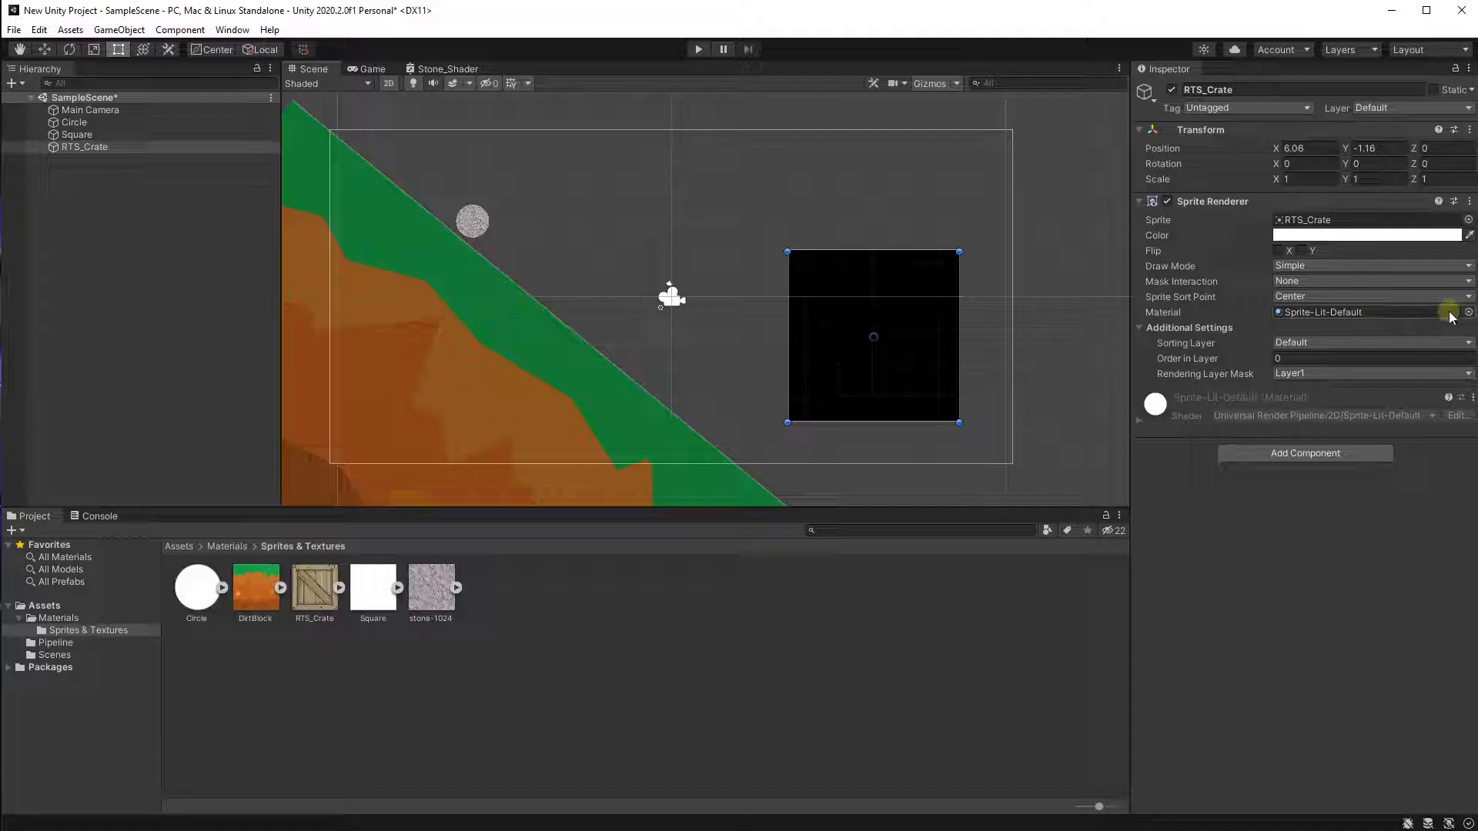
left_click(1469, 312)
left_click_drag(1397, 300, 1030, 241)
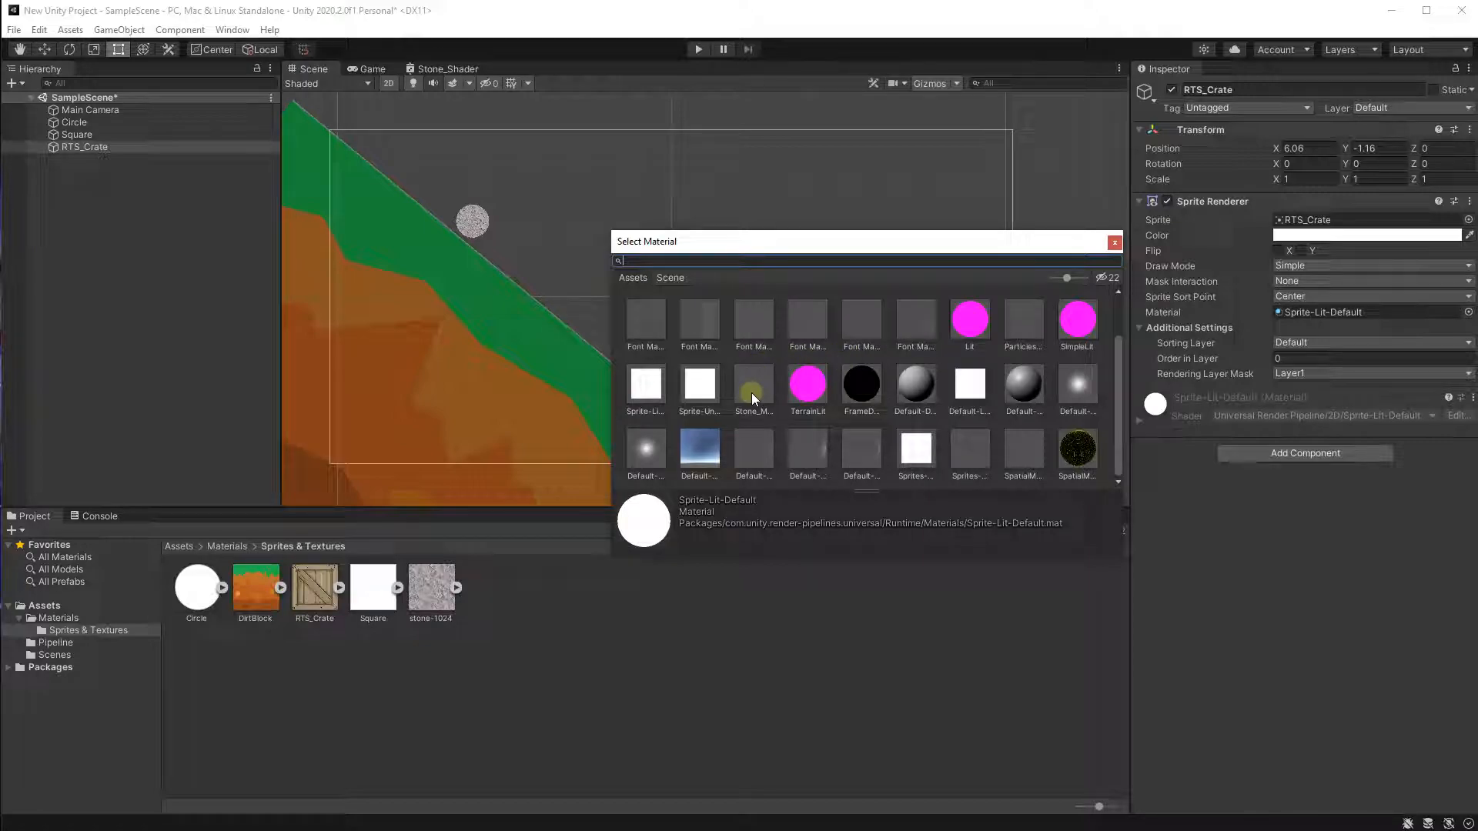
left_click(698, 393)
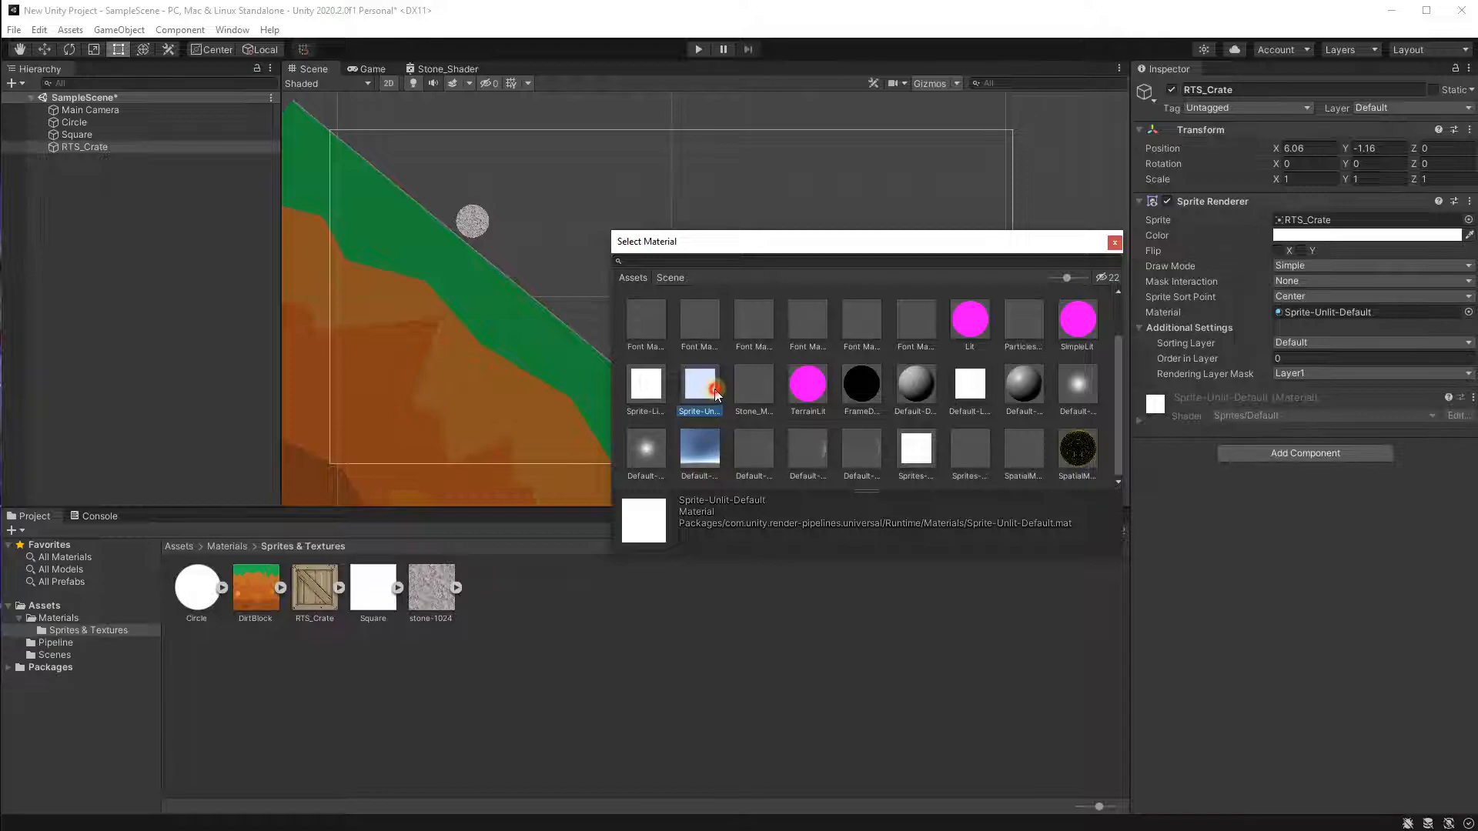
double_click(714, 390)
Move the crate closer to the camera, to about X 3.26, Y -0.31.
scroll(993, 337, "up", 1)
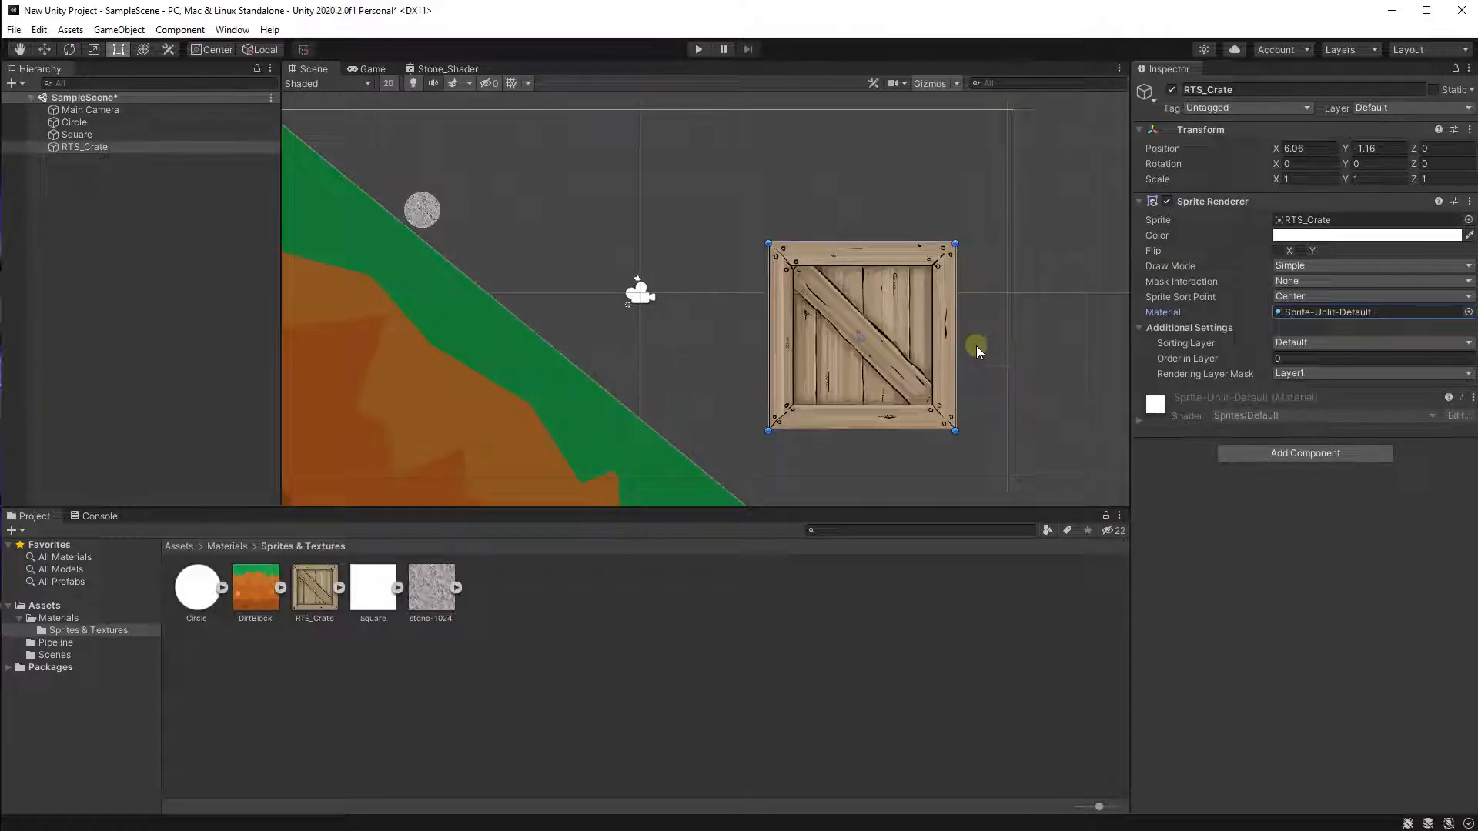
scroll(976, 345, "up", 2)
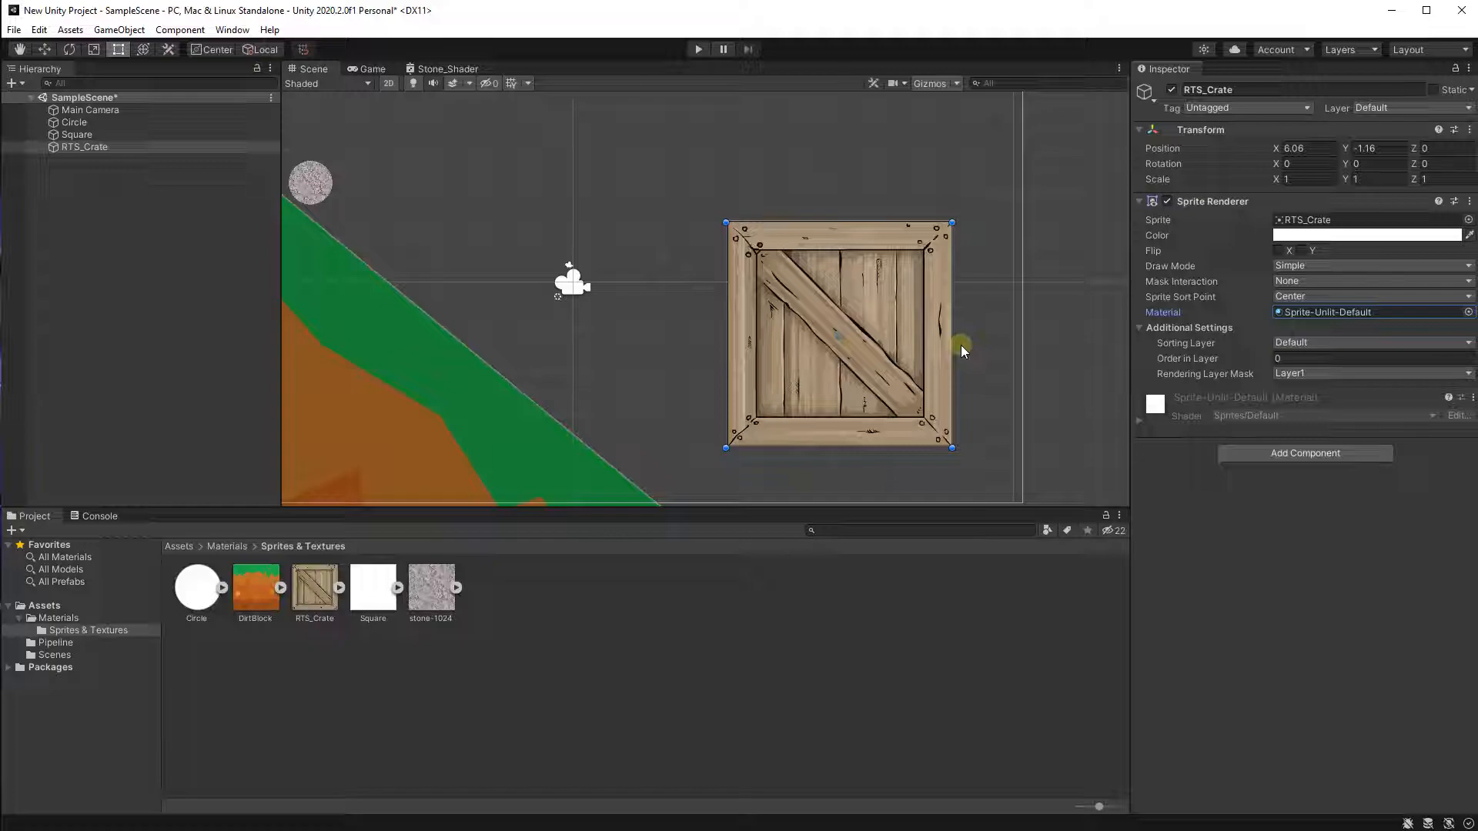
scroll(961, 348, "down", 4)
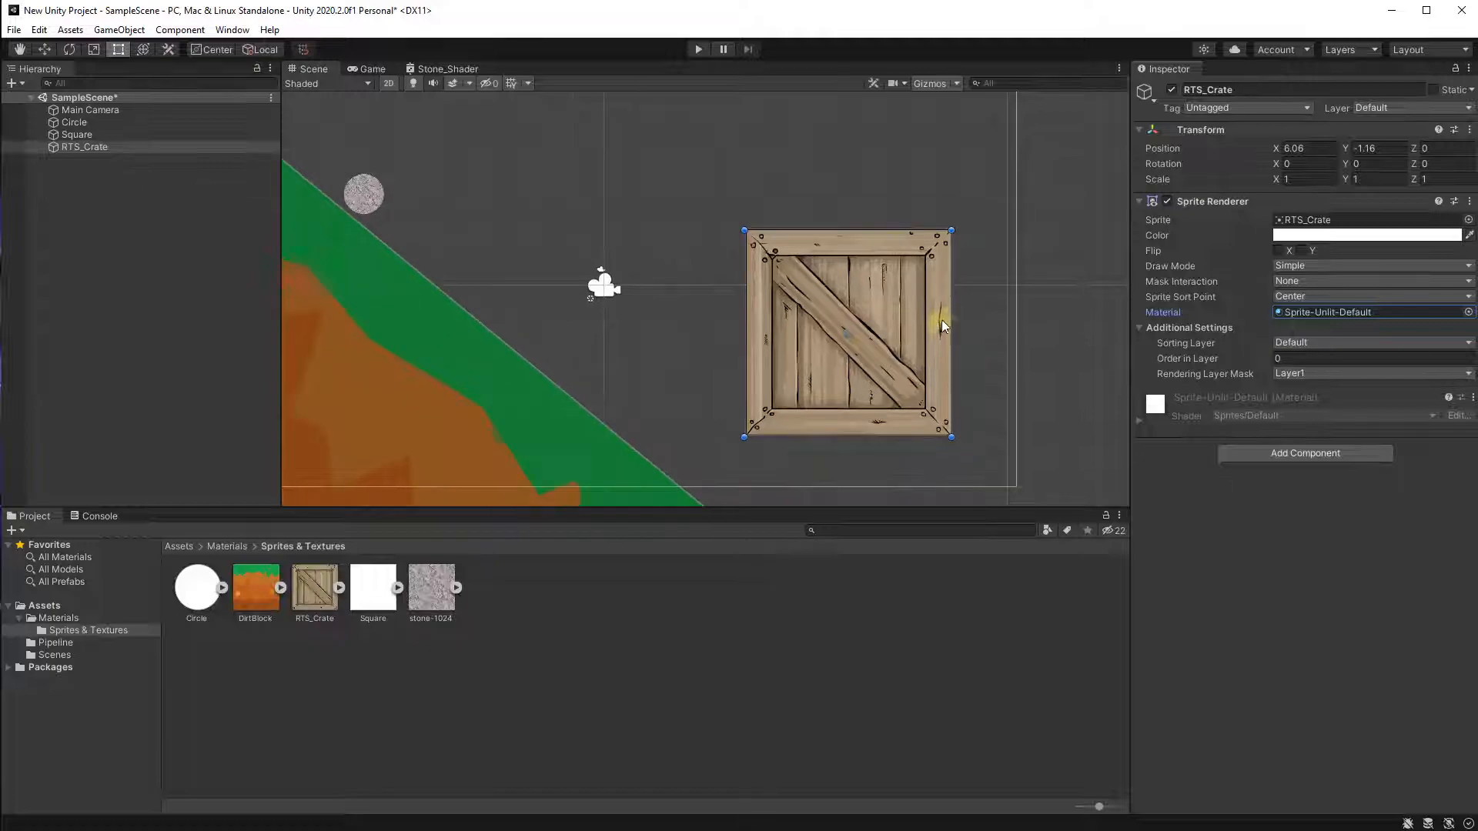
left_click_drag(885, 314, 771, 288)
scroll(759, 275, "up", 2)
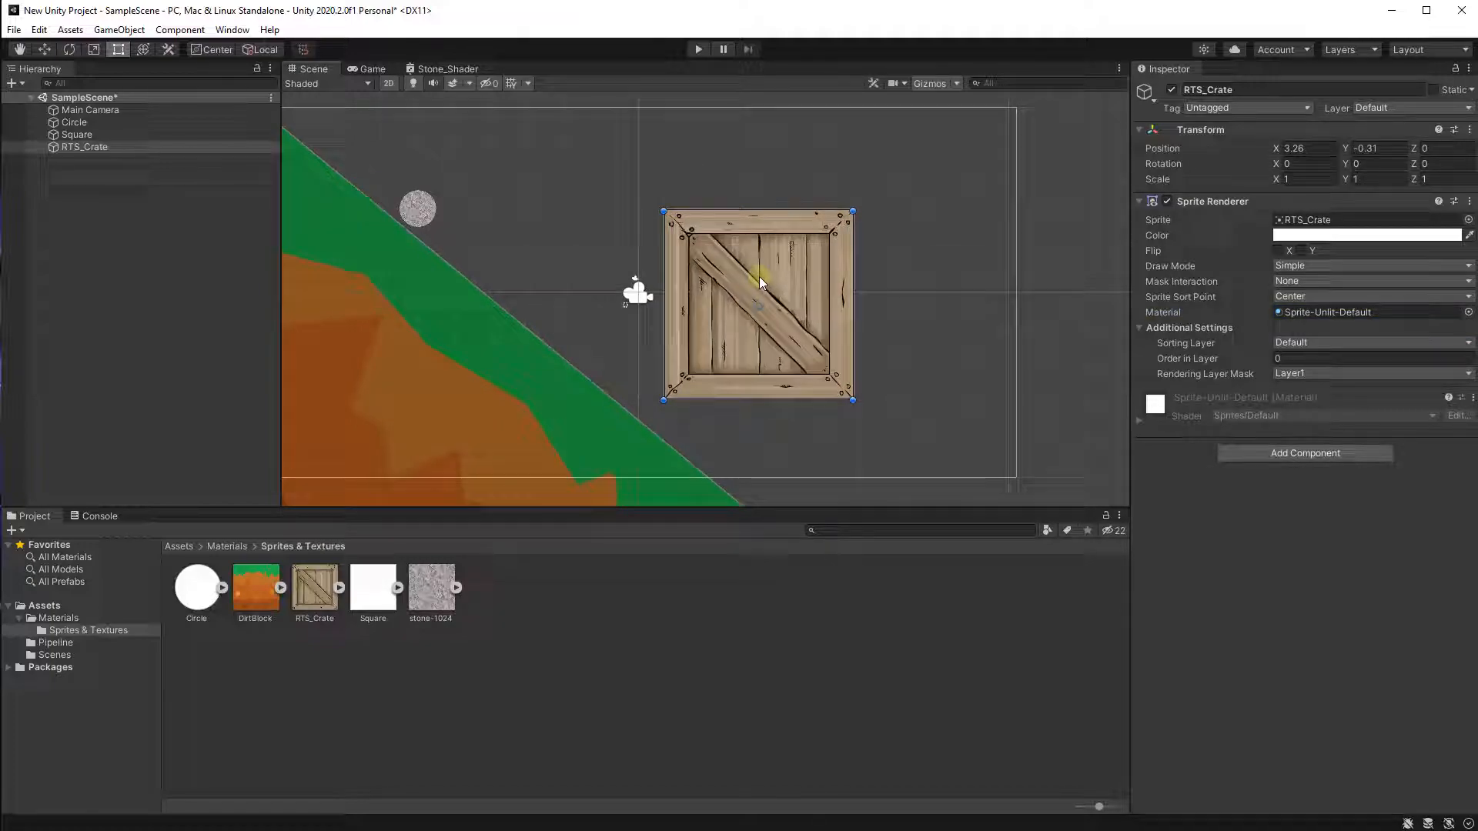
Move the crate further right in the camera frame, to about X 4.19, Y -0.09.
middle_click_drag(826, 308, 876, 276)
mouse_move(845, 254)
left_mouse_down()
mouse_move(883, 297)
mouse_move(867, 247)
left_mouse_up()
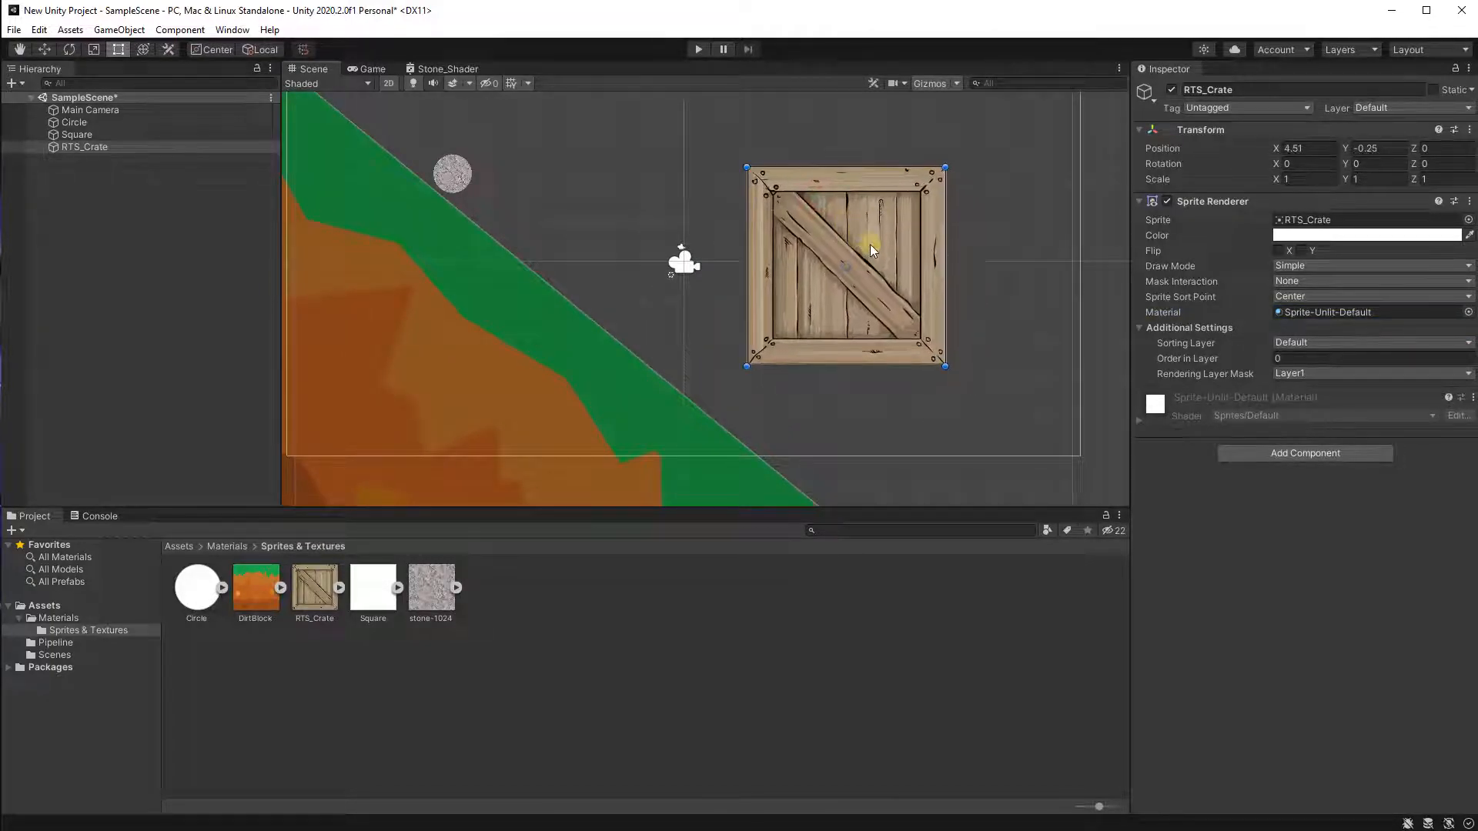
middle_click_drag(538, 316, 602, 332)
scroll(601, 330, "down", 1)
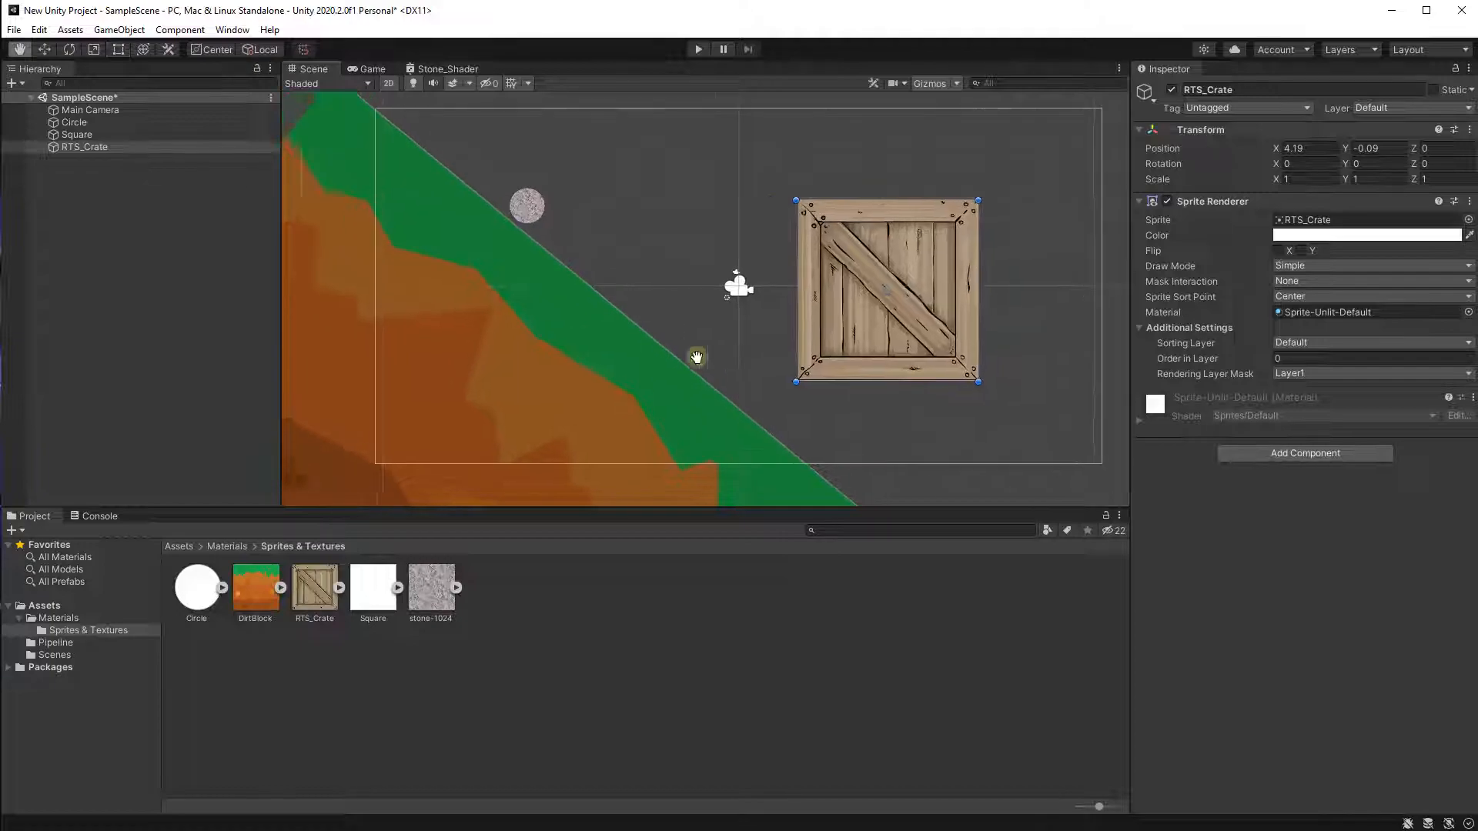
Add a Rigidbody 2D component to the crate.
left_click(1260, 457)
type("rigid")
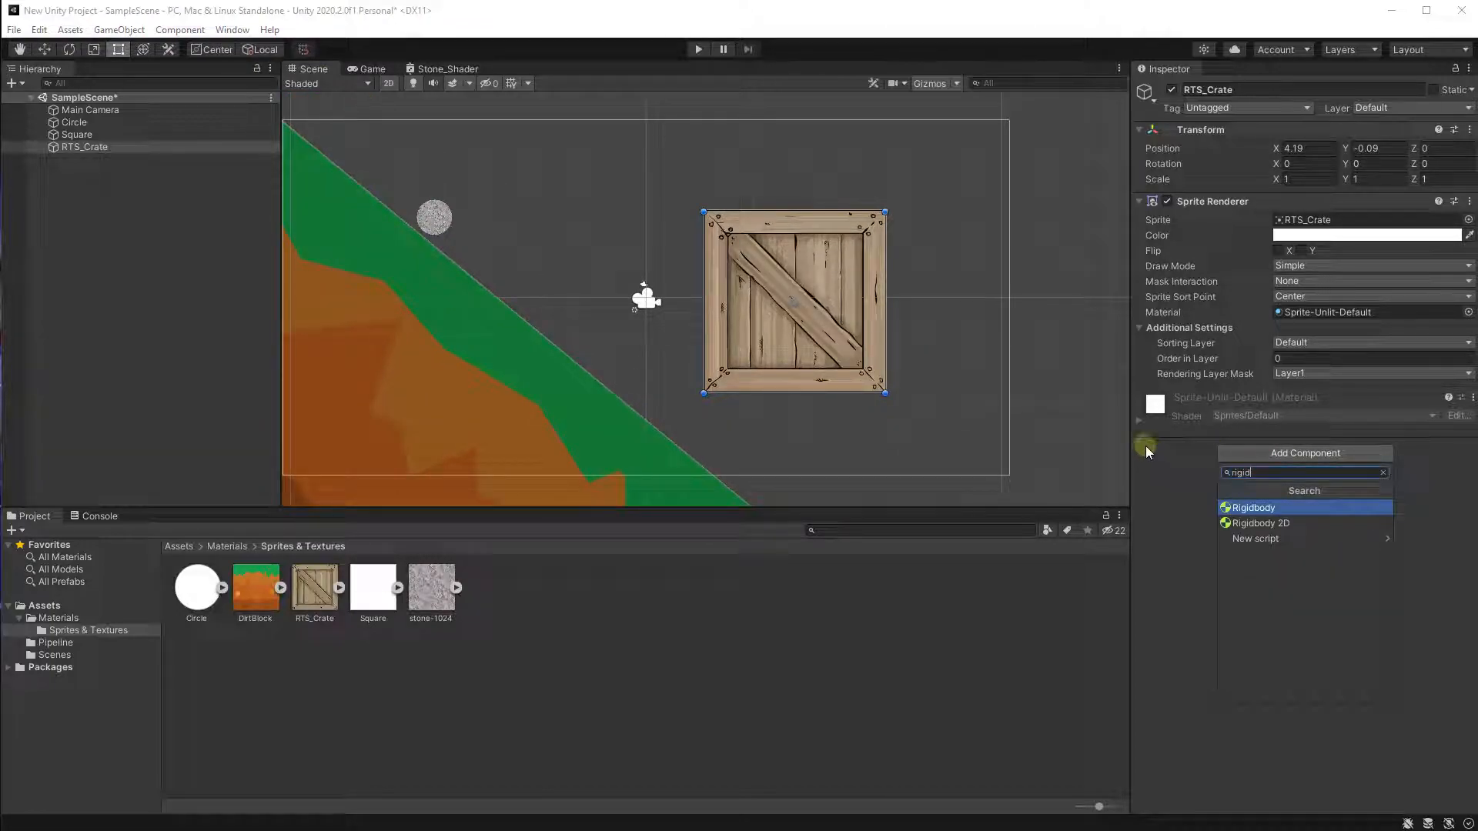
left_click(1231, 523)
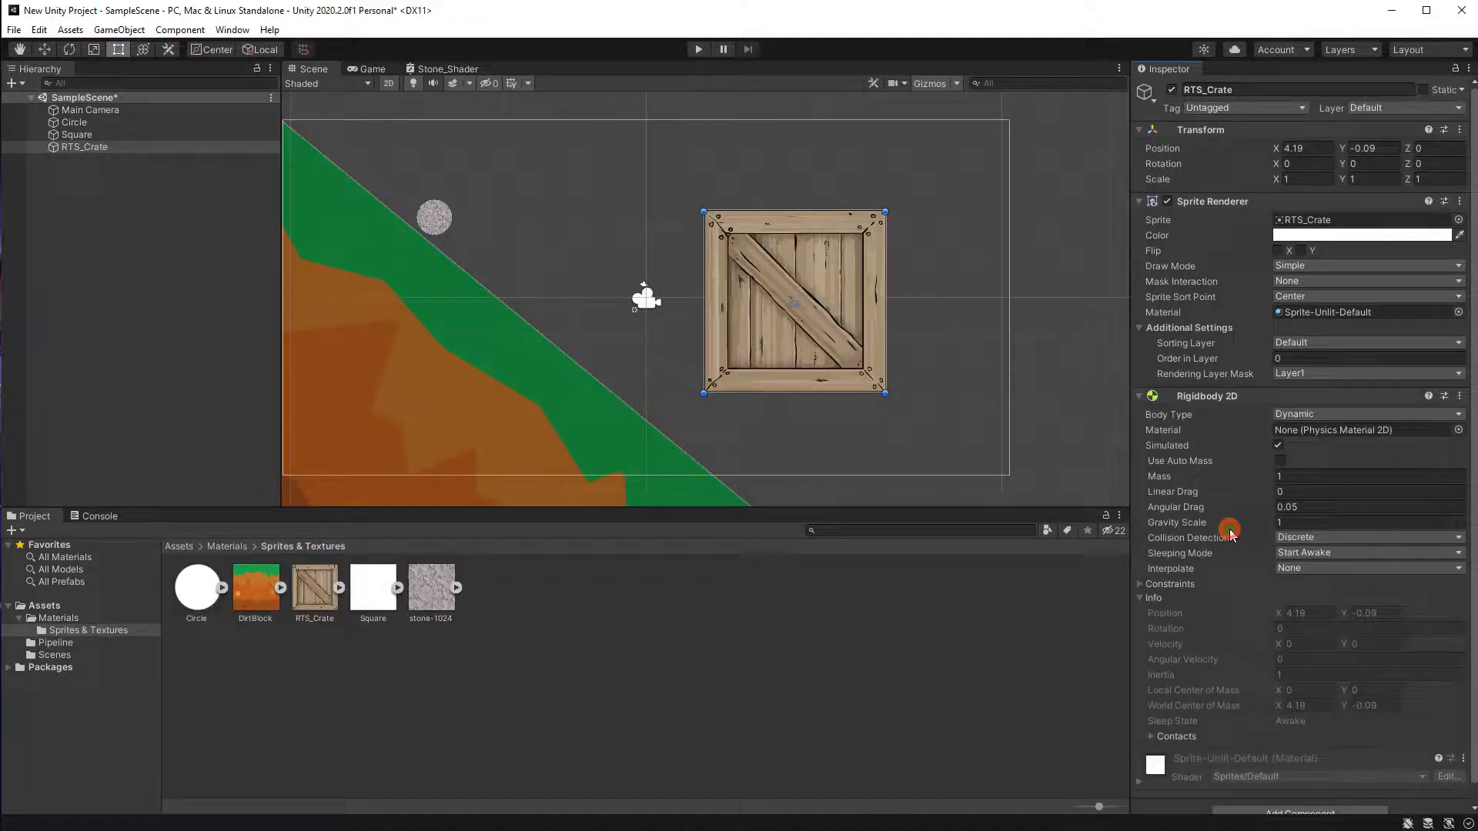
Add a Box Collider 2D component to the crate.
scroll(1174, 481, "down", 1)
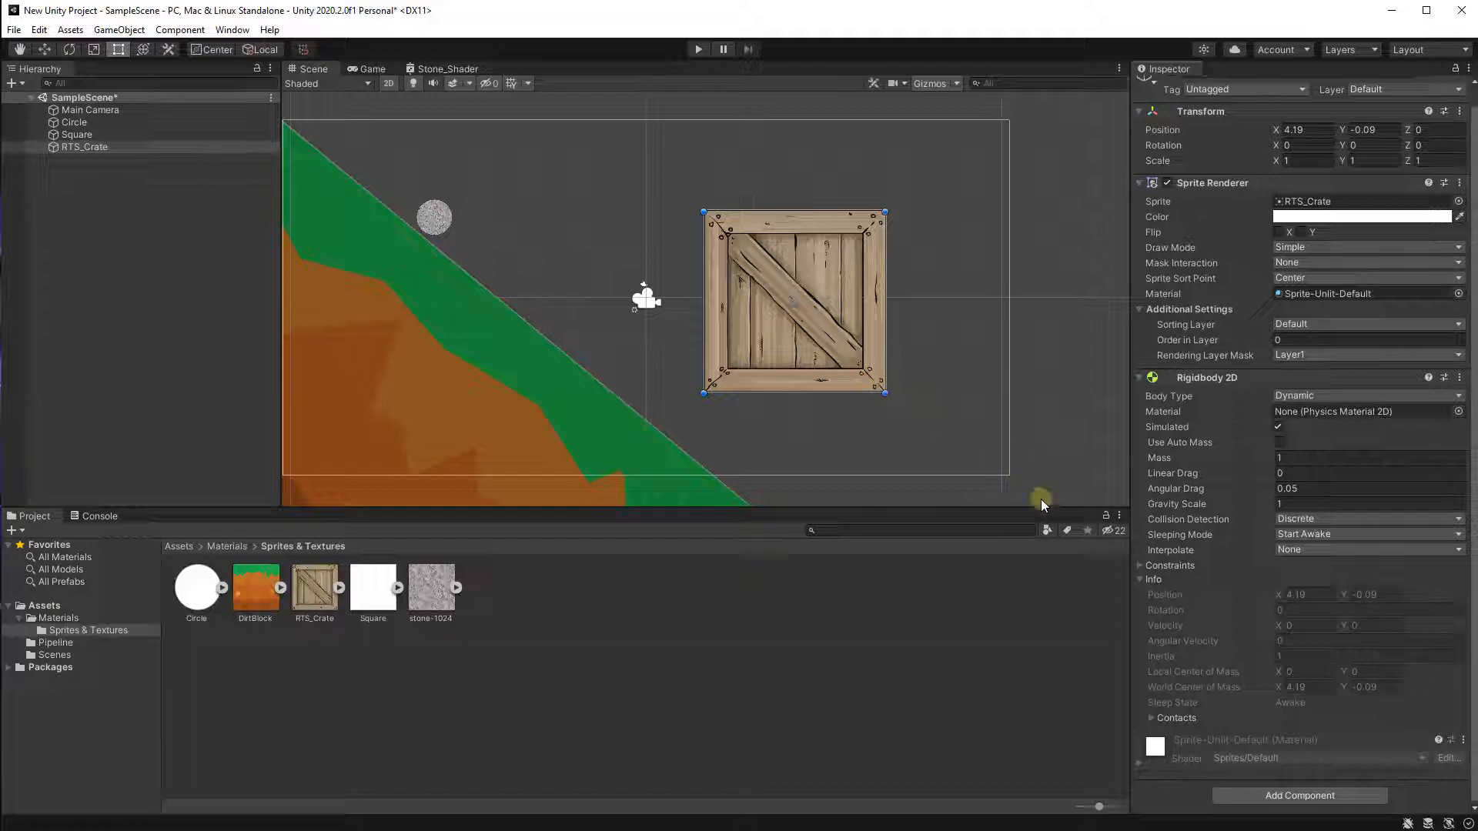
left_click(1240, 797)
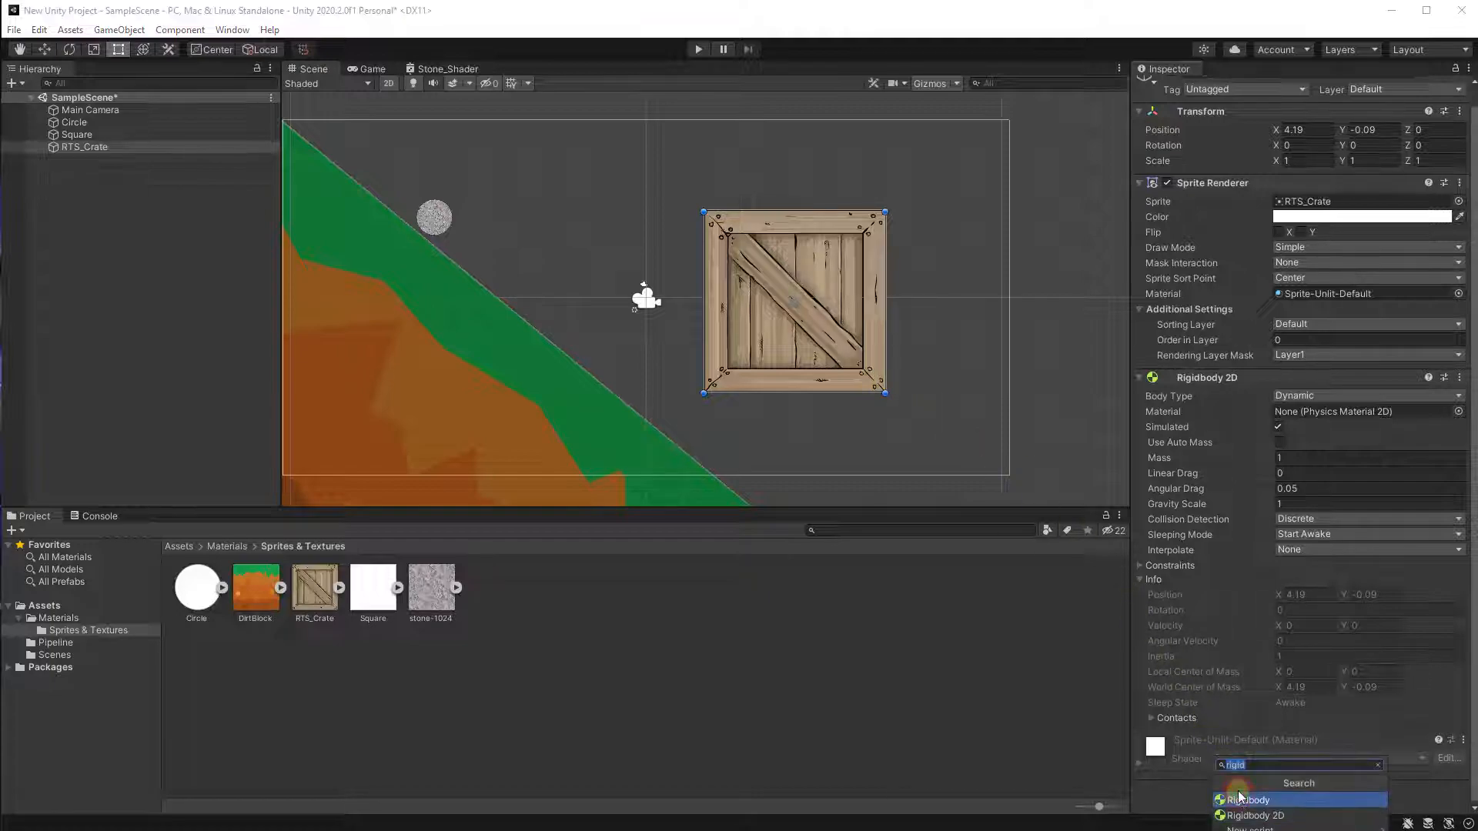
type("box")
left_click(1272, 817)
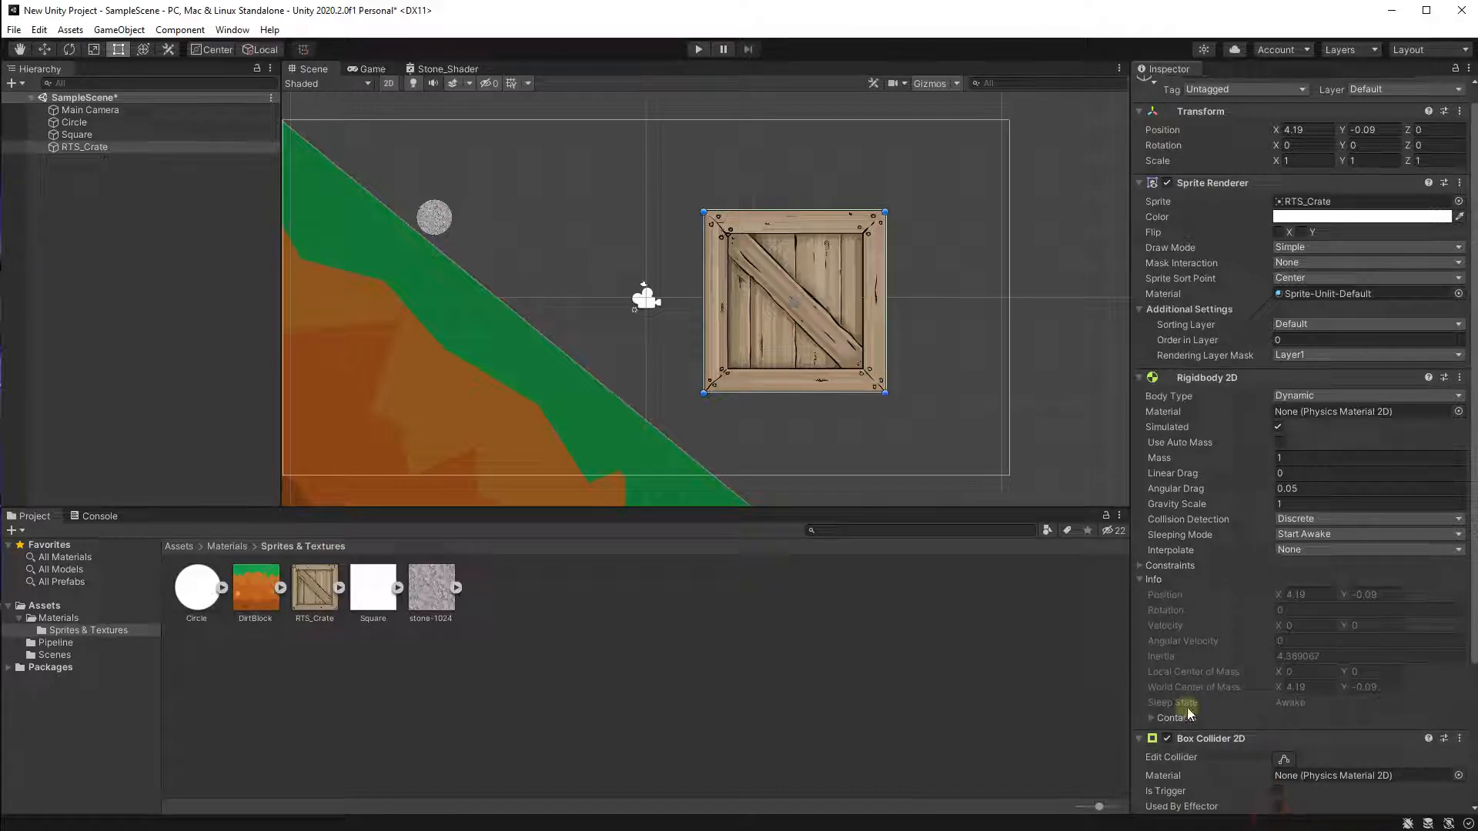
Scale the crate to 0.2 on X, Y and Z.
scroll(816, 280, "up", 2)
scroll(781, 311, "up", 1)
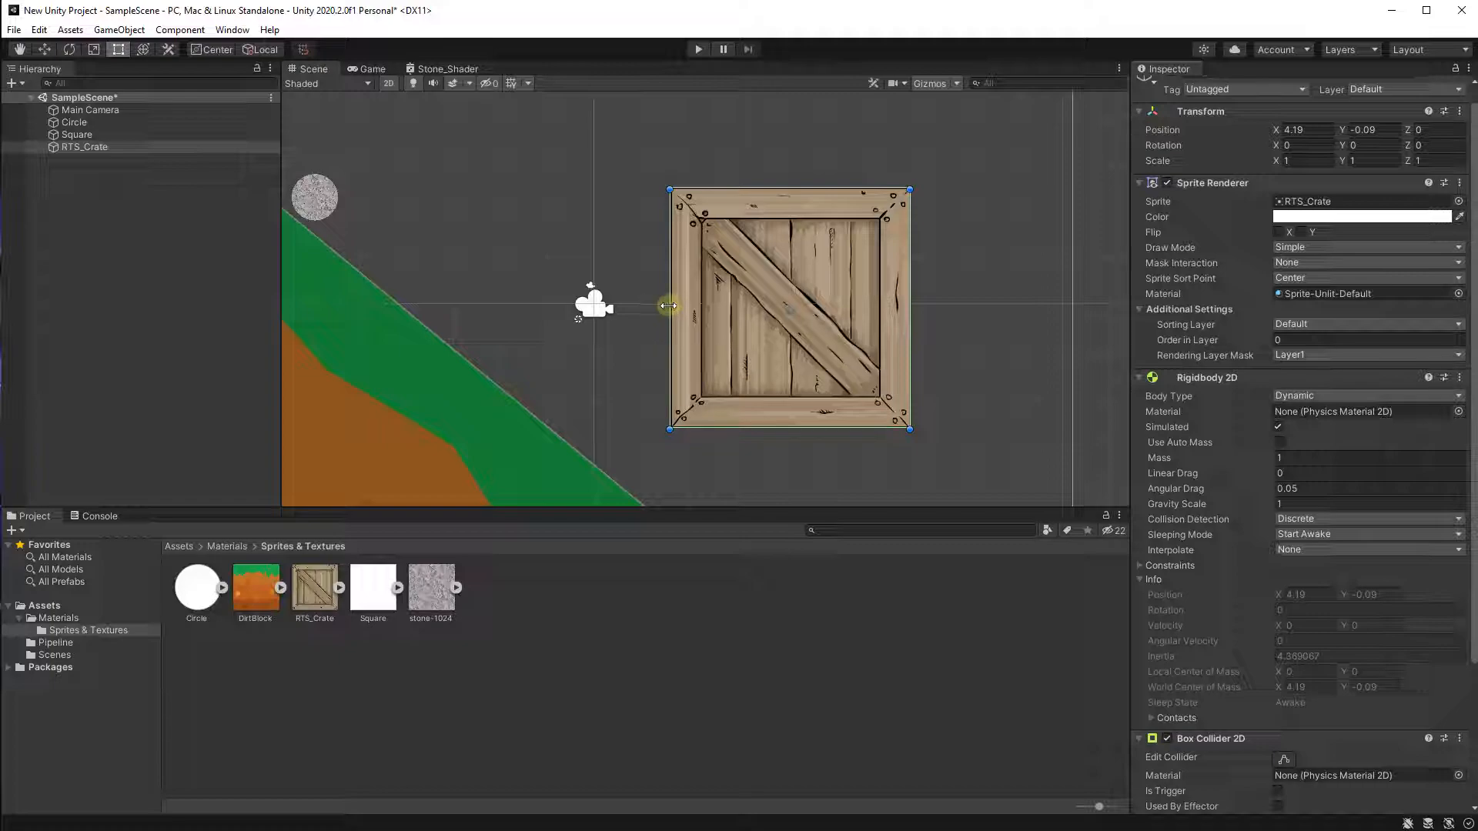
mouse_move(682, 368)
middle_mouse_down()
mouse_move(714, 288)
mouse_move(697, 347)
middle_mouse_up()
scroll(712, 289, "down", 3)
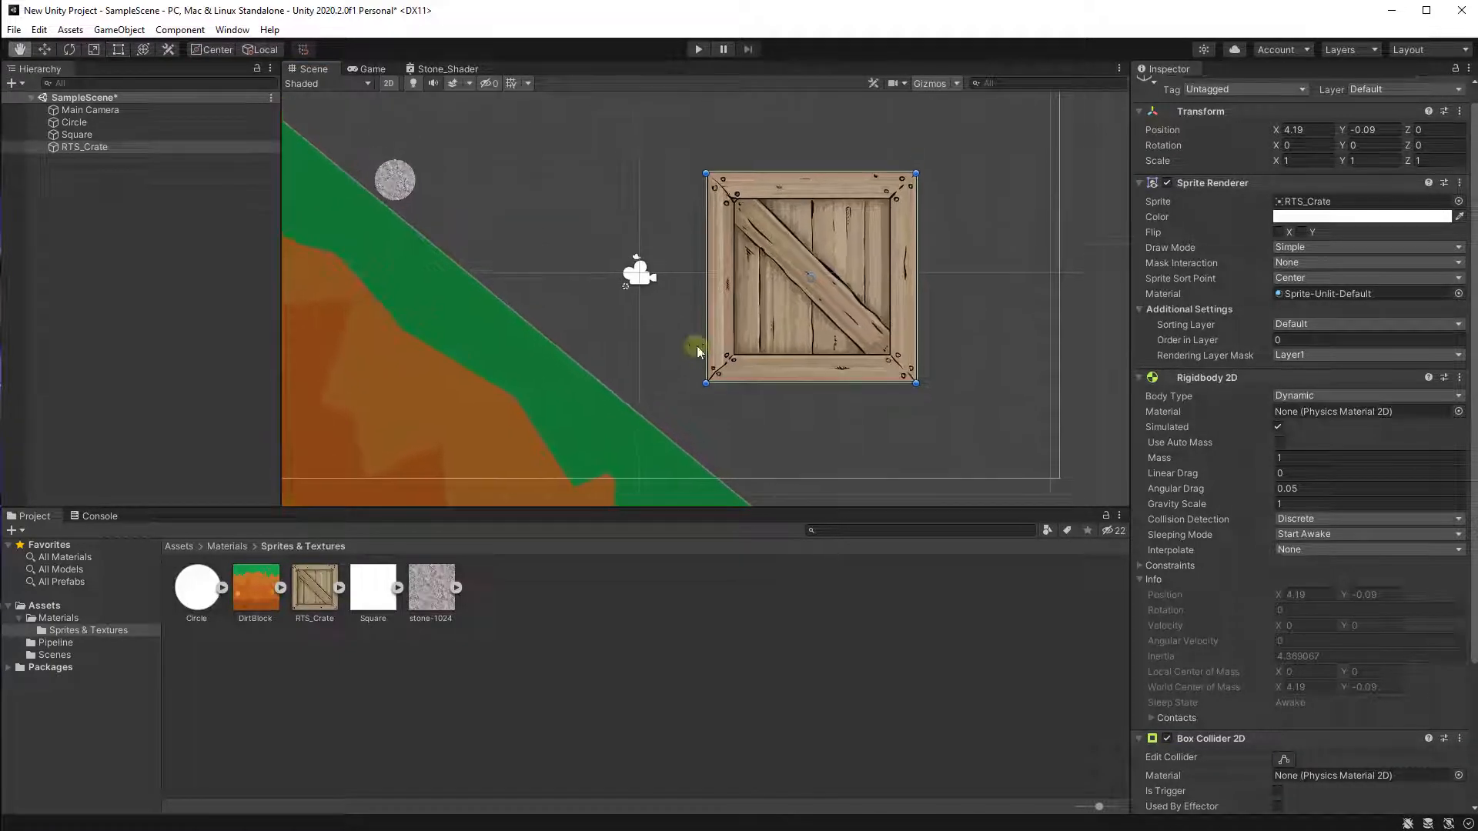
left_click(1334, 160)
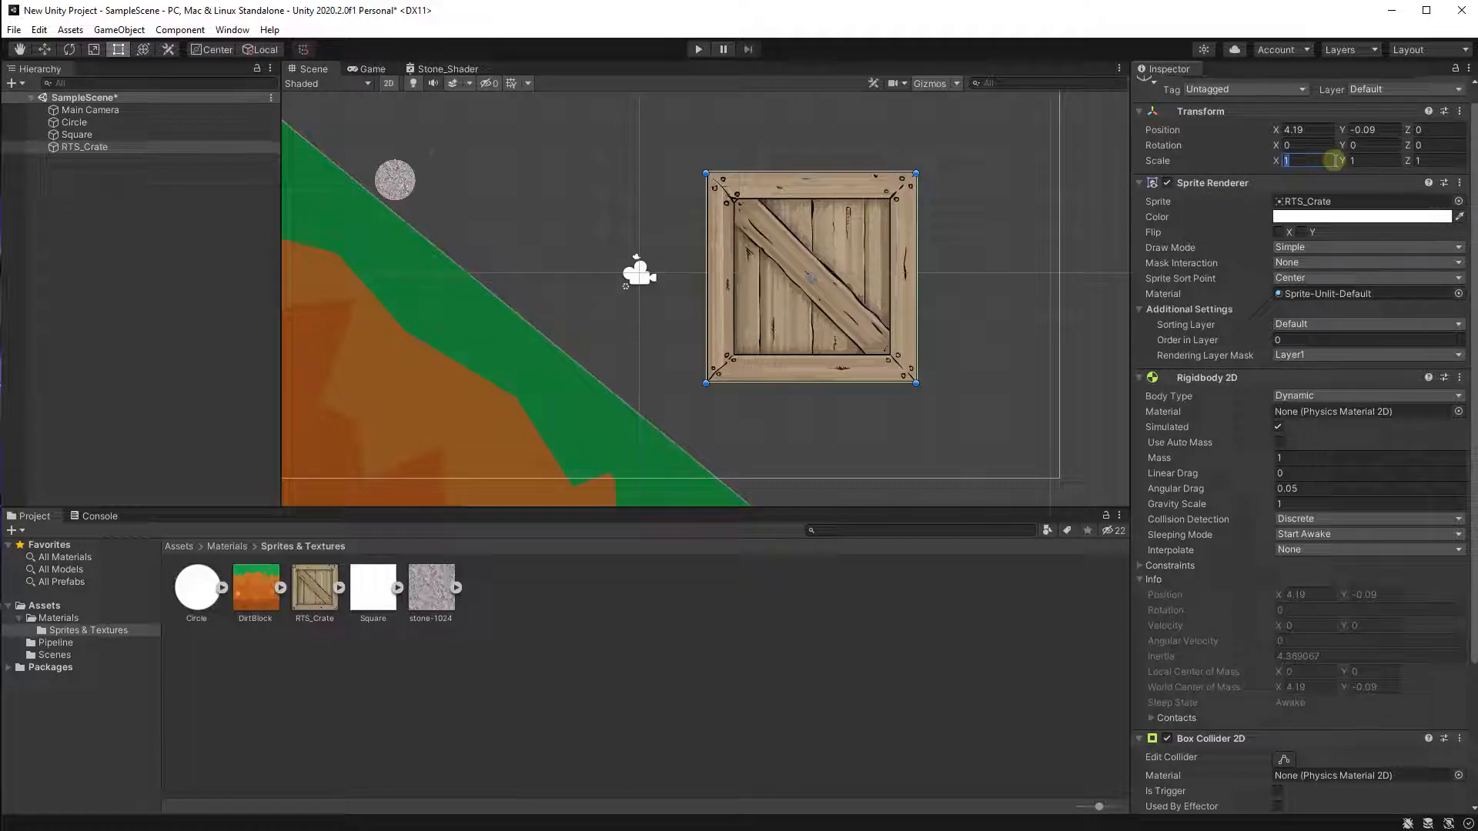
type("0.2")
left_click(1374, 159)
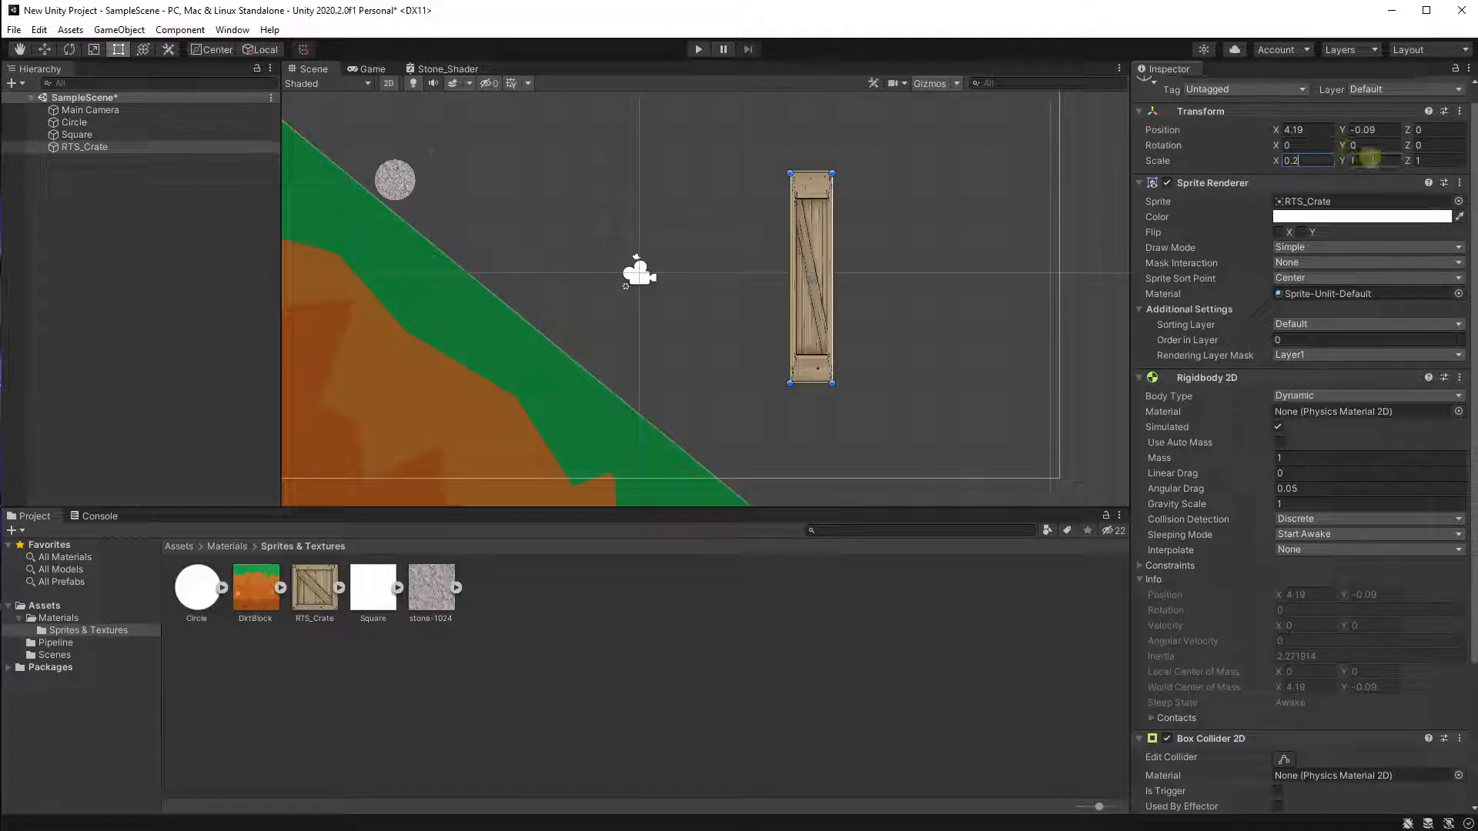
type("0.2")
left_click(1441, 160)
type("0.2")
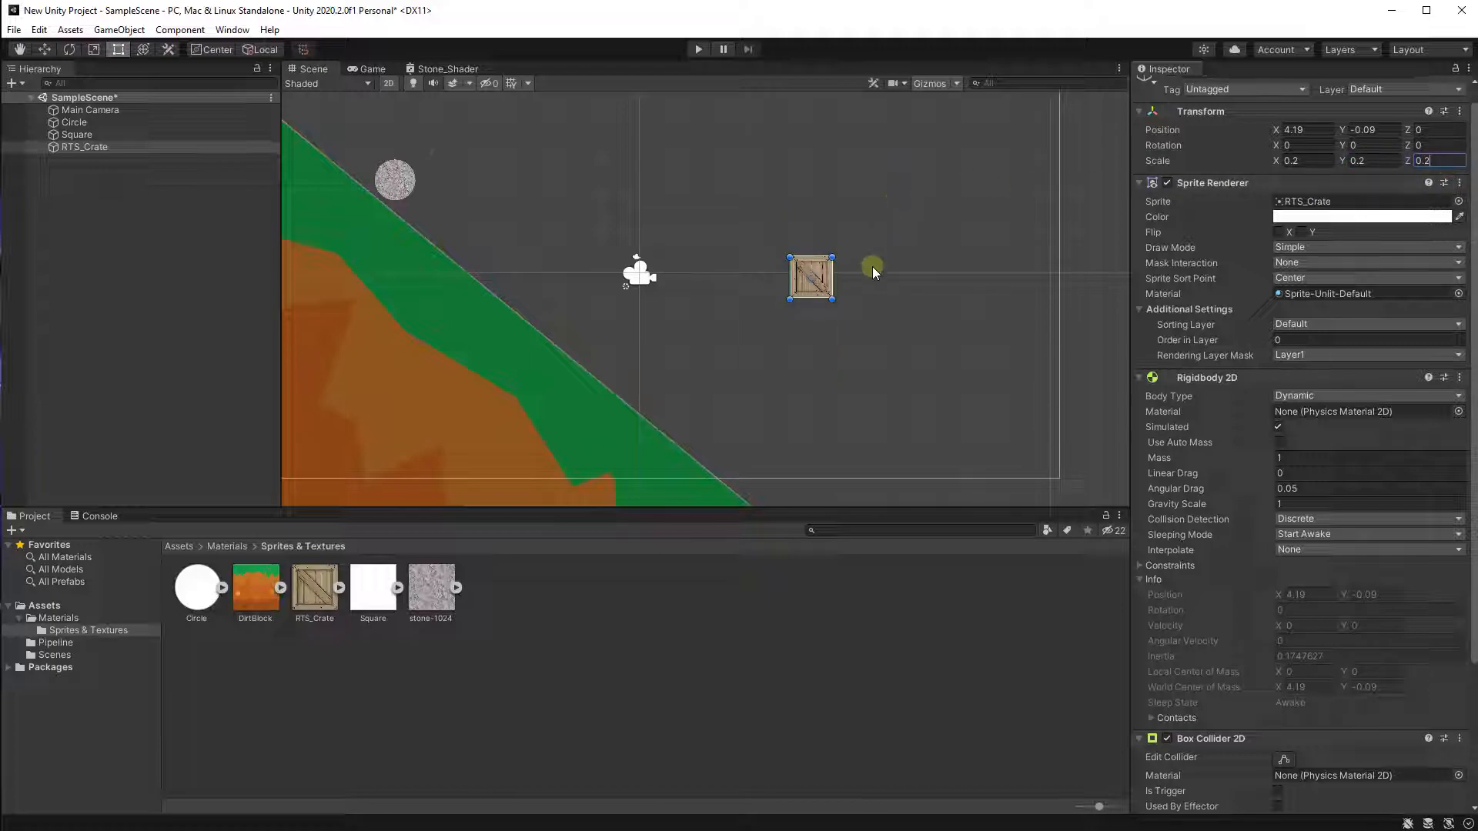
Move the crate above the green slope, to about X -1.98, Y 0.04.
left_click_drag(822, 283, 573, 277)
scroll(515, 224, "up", 3)
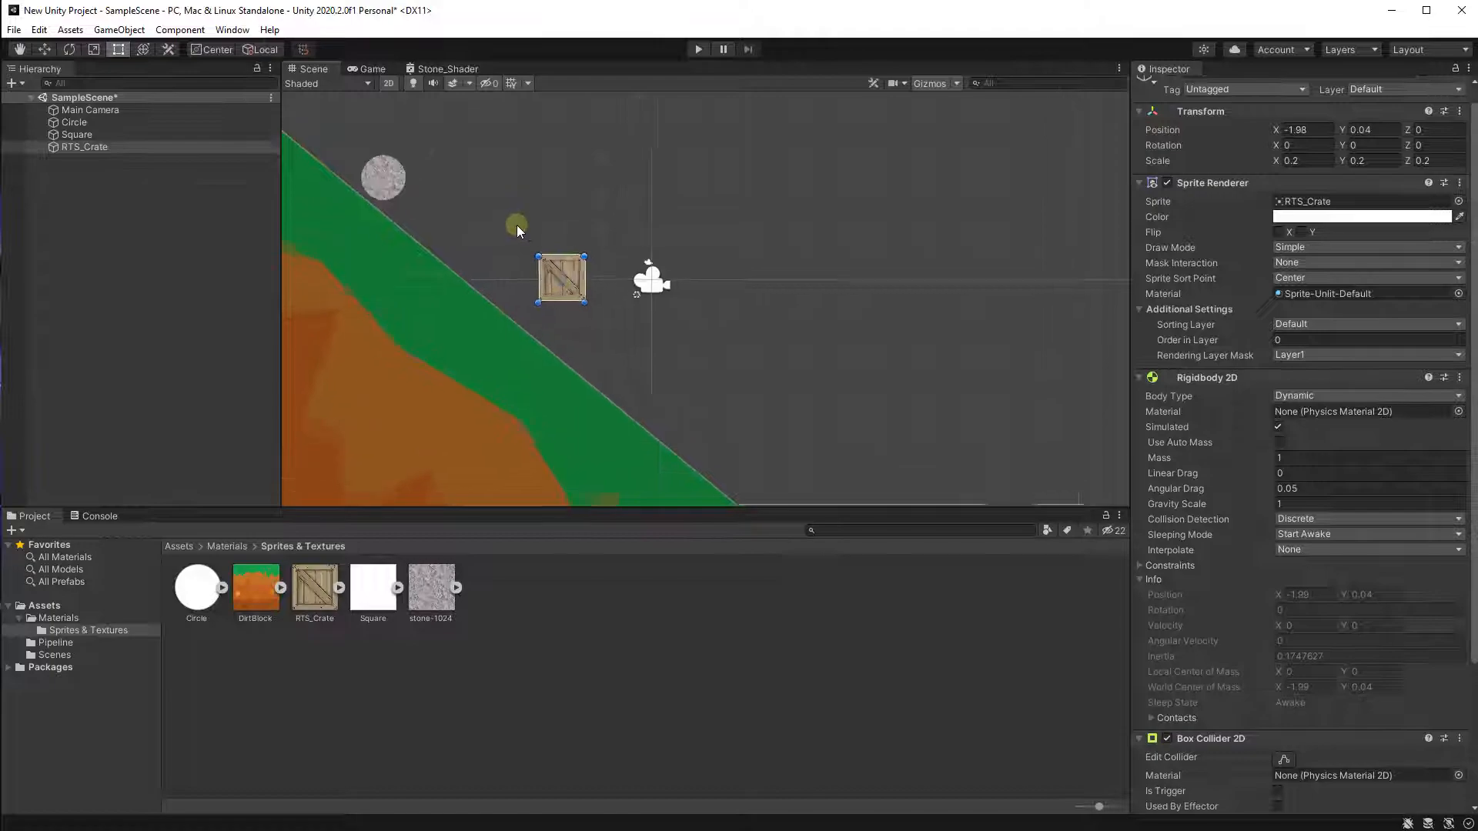
scroll(543, 270, "down", 3)
middle_click_drag(531, 280, 594, 251)
scroll(608, 252, "down", 8)
scroll(613, 246, "up", 6)
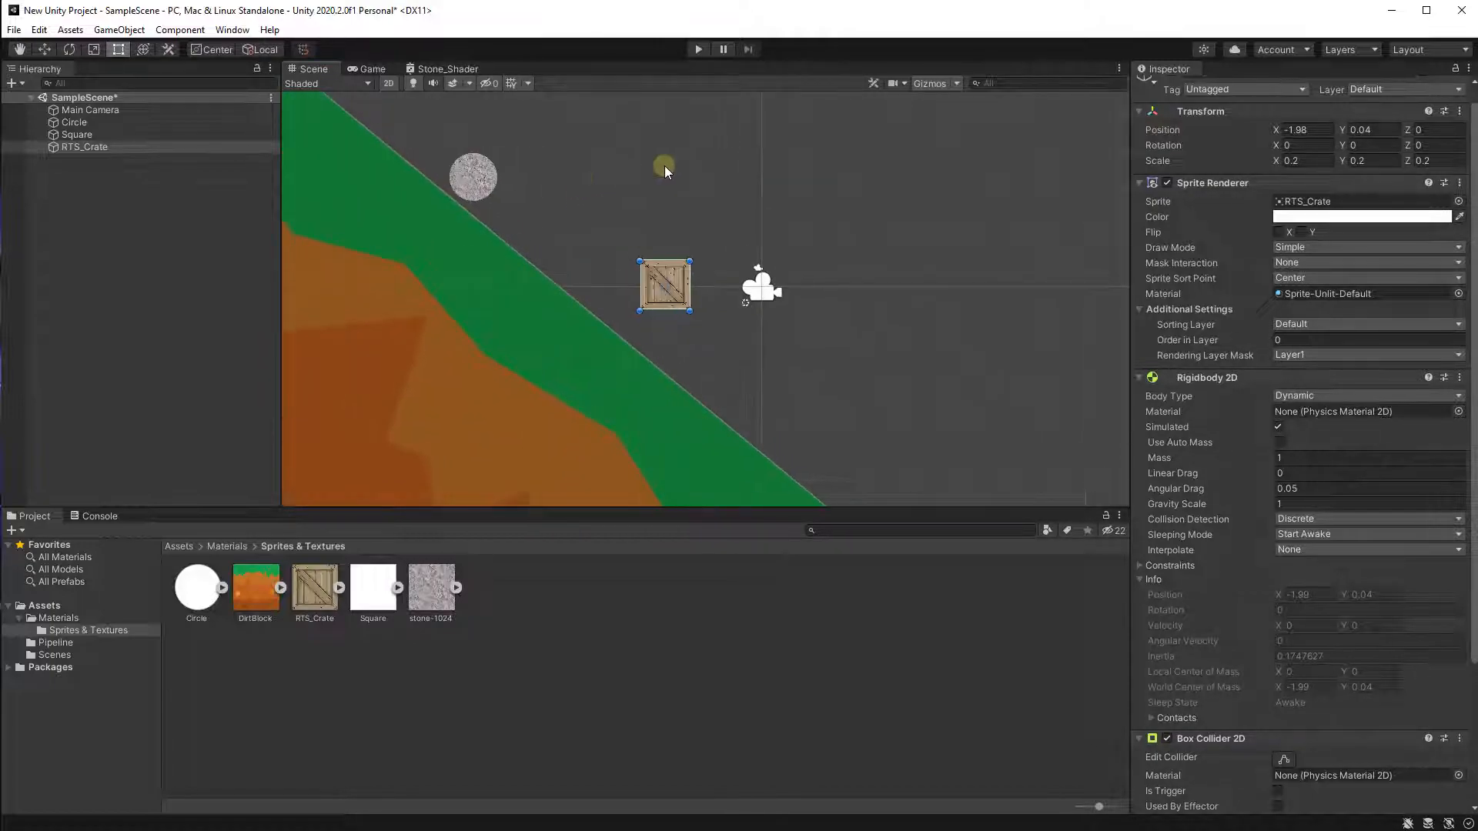
Run the scene in Play mode to test the crate's physics, then stop it and look over the scene.
left_click(698, 50)
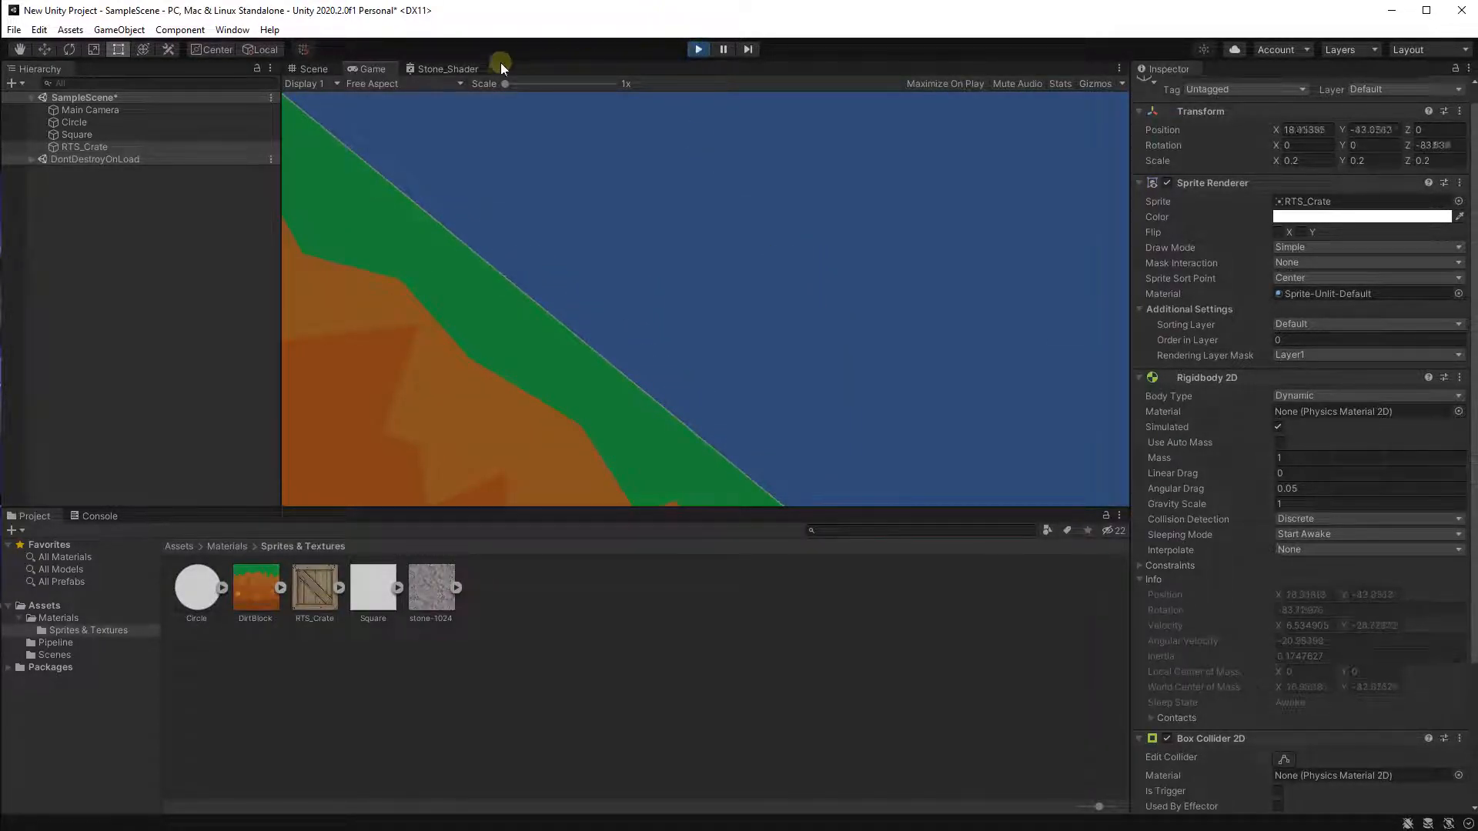
left_click(699, 49)
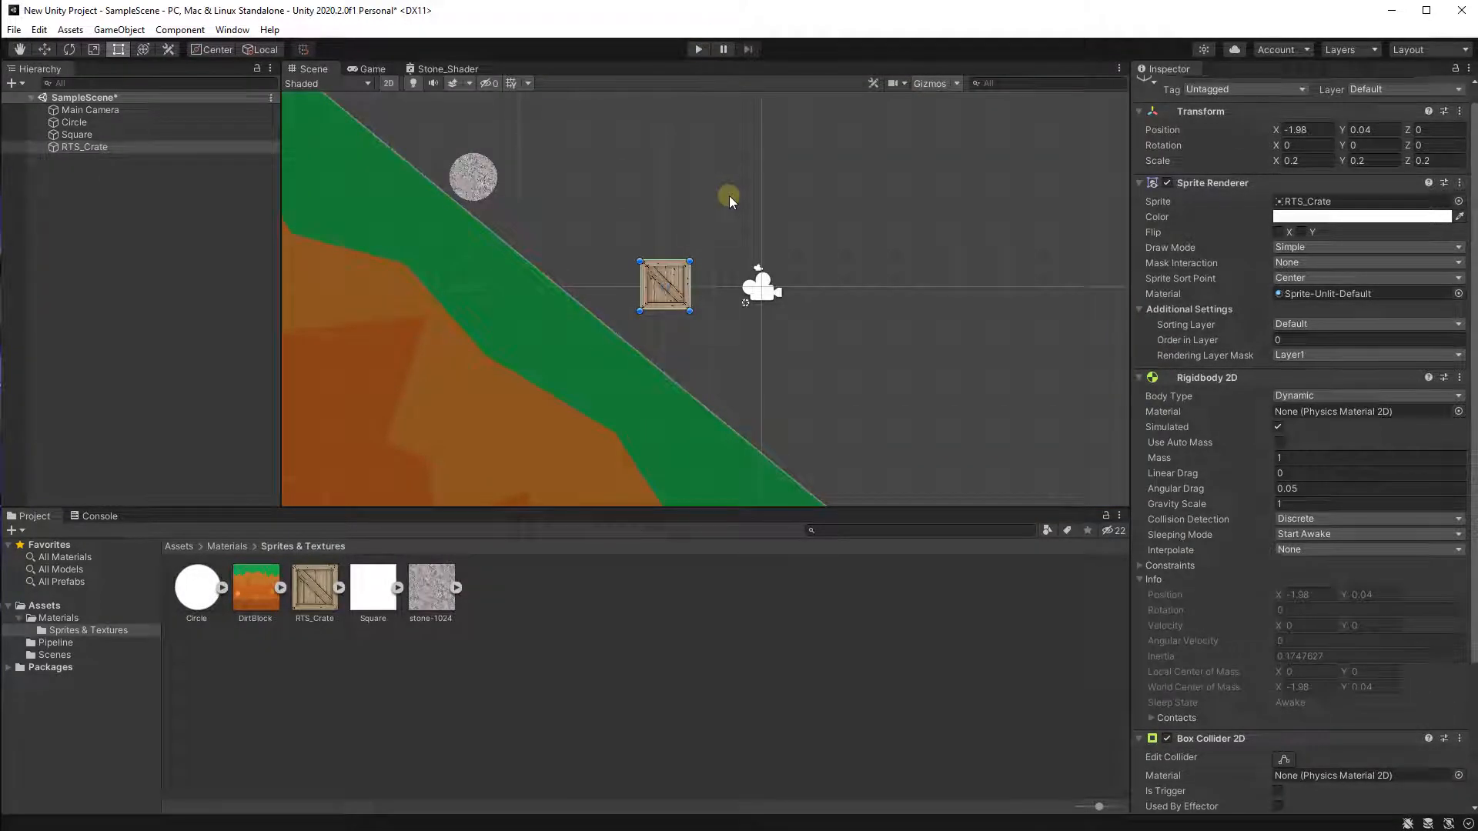
scroll(851, 294, "down", 2)
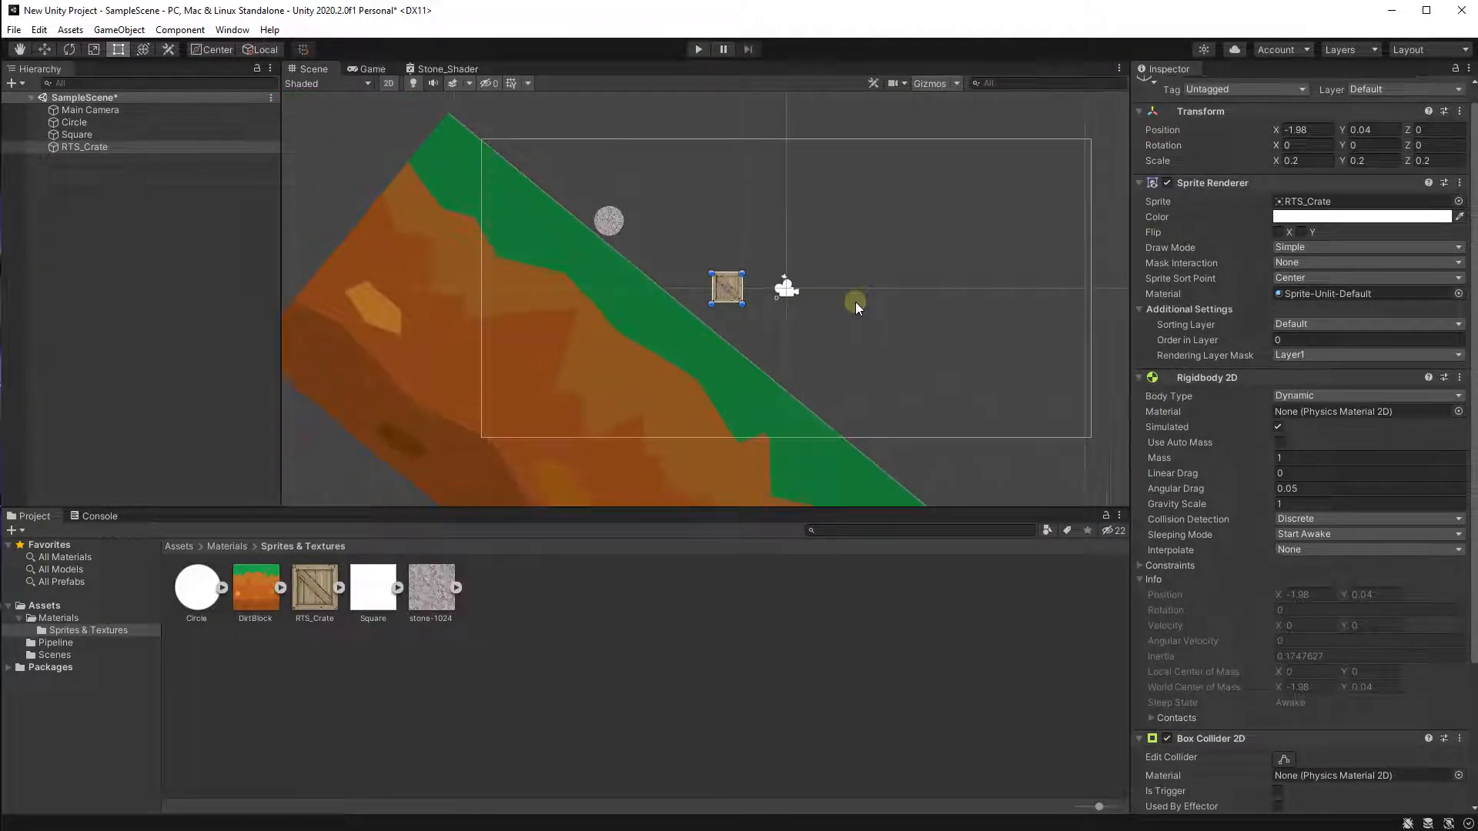
middle_click_drag(856, 302, 717, 272)
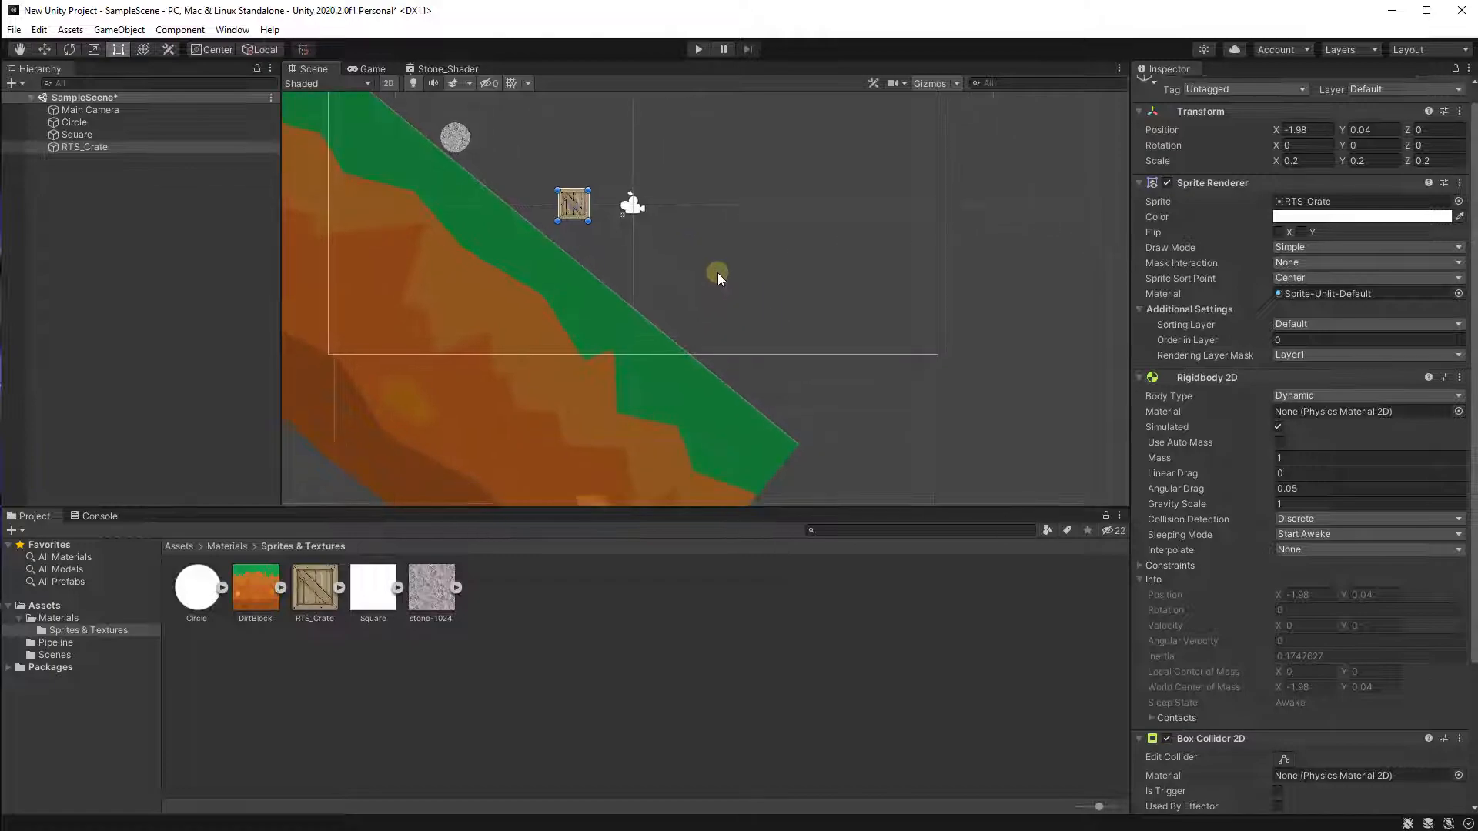
scroll(714, 278, "down", 1)
scroll(570, 231, "up", 4)
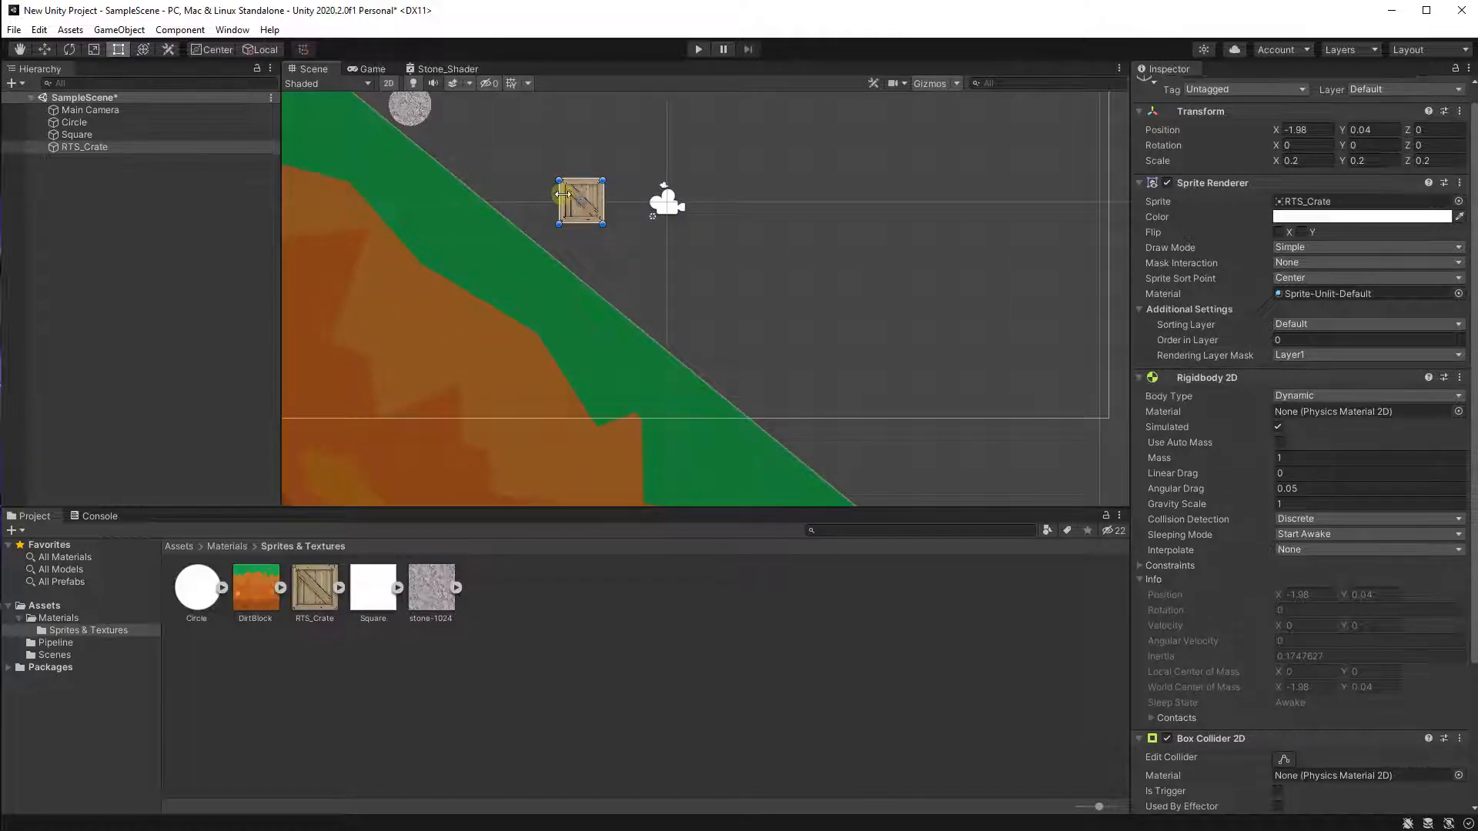
scroll(558, 200, "up", 1)
scroll(559, 216, "up", 1)
middle_click_drag(590, 269, 670, 360)
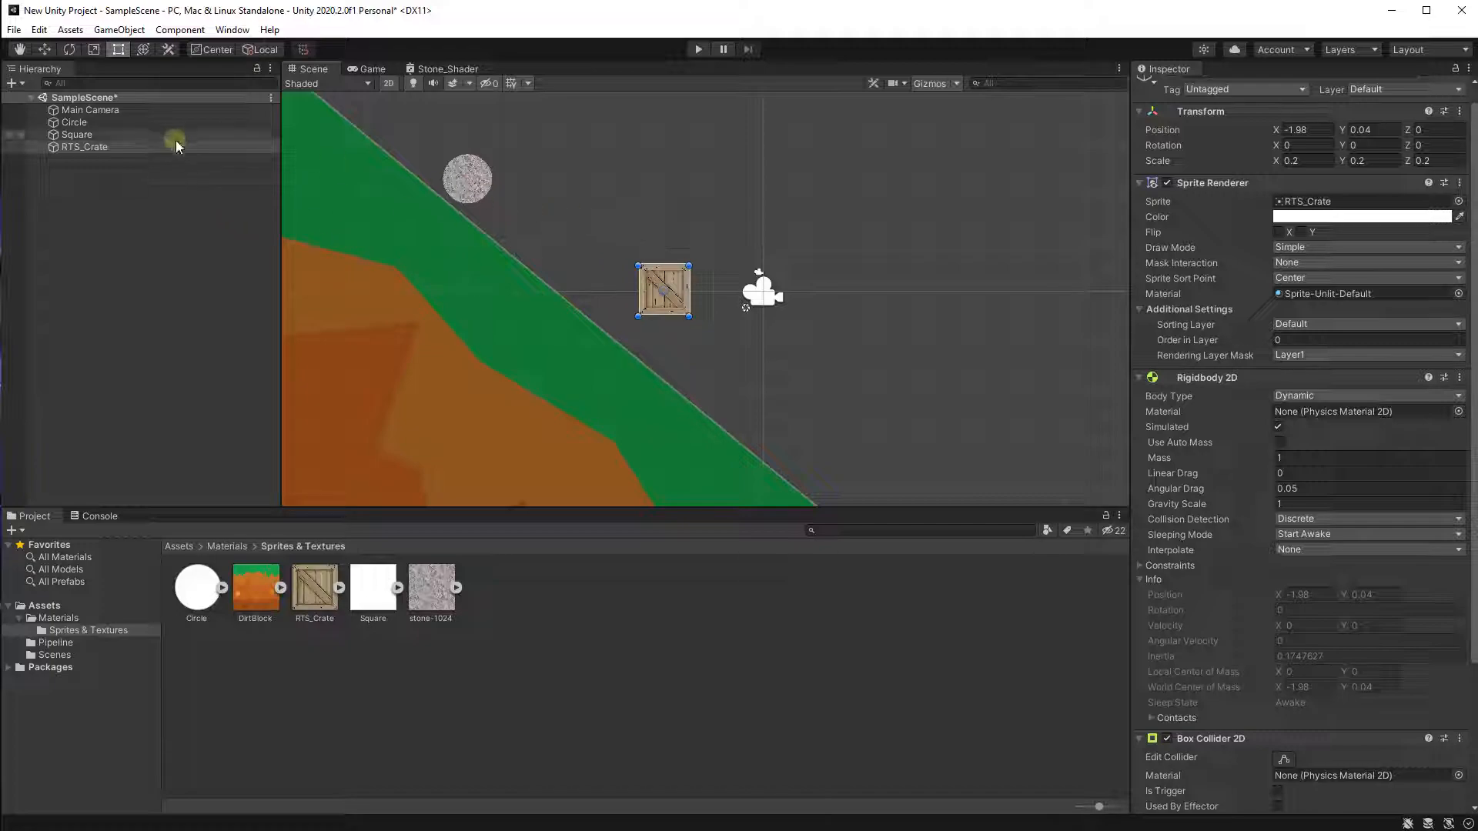
Duplicate RTS_Crate and move the copy above the original, to about X -1.2, Y 1.35.
left_click(148, 147)
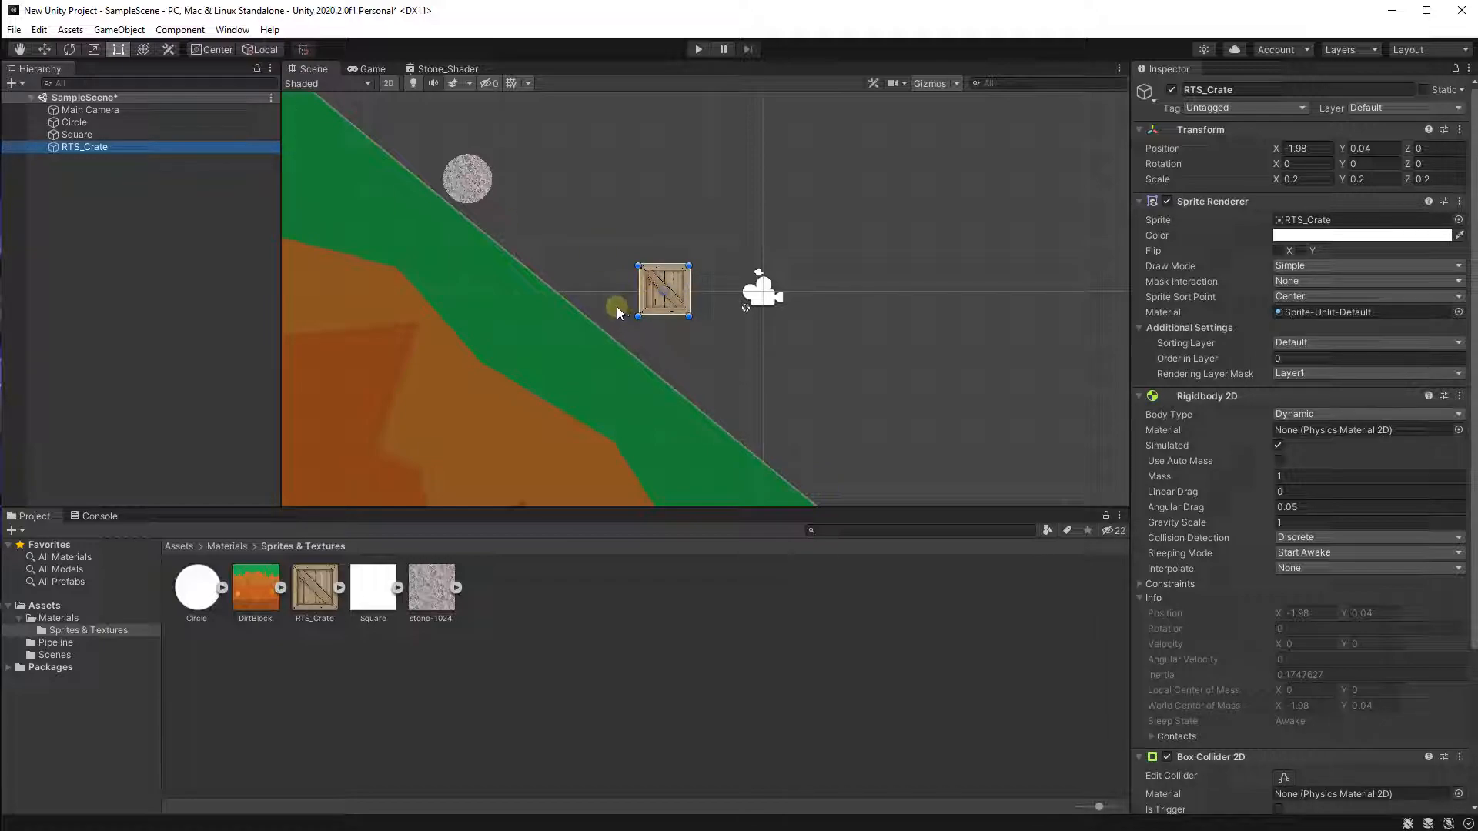
key("ctrl+d")
scroll(613, 274, "up", 1)
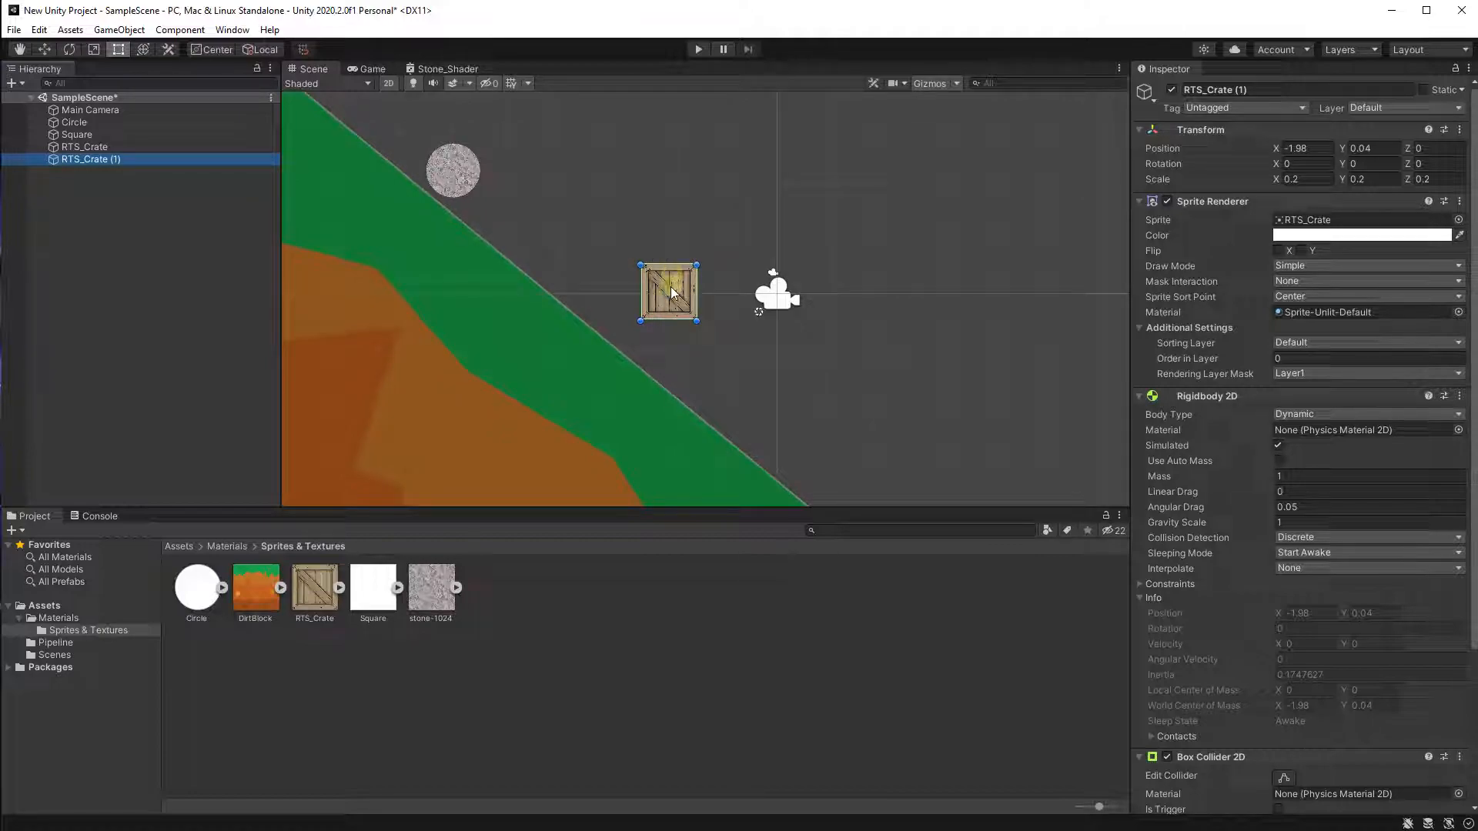
left_click_drag(677, 292, 721, 220)
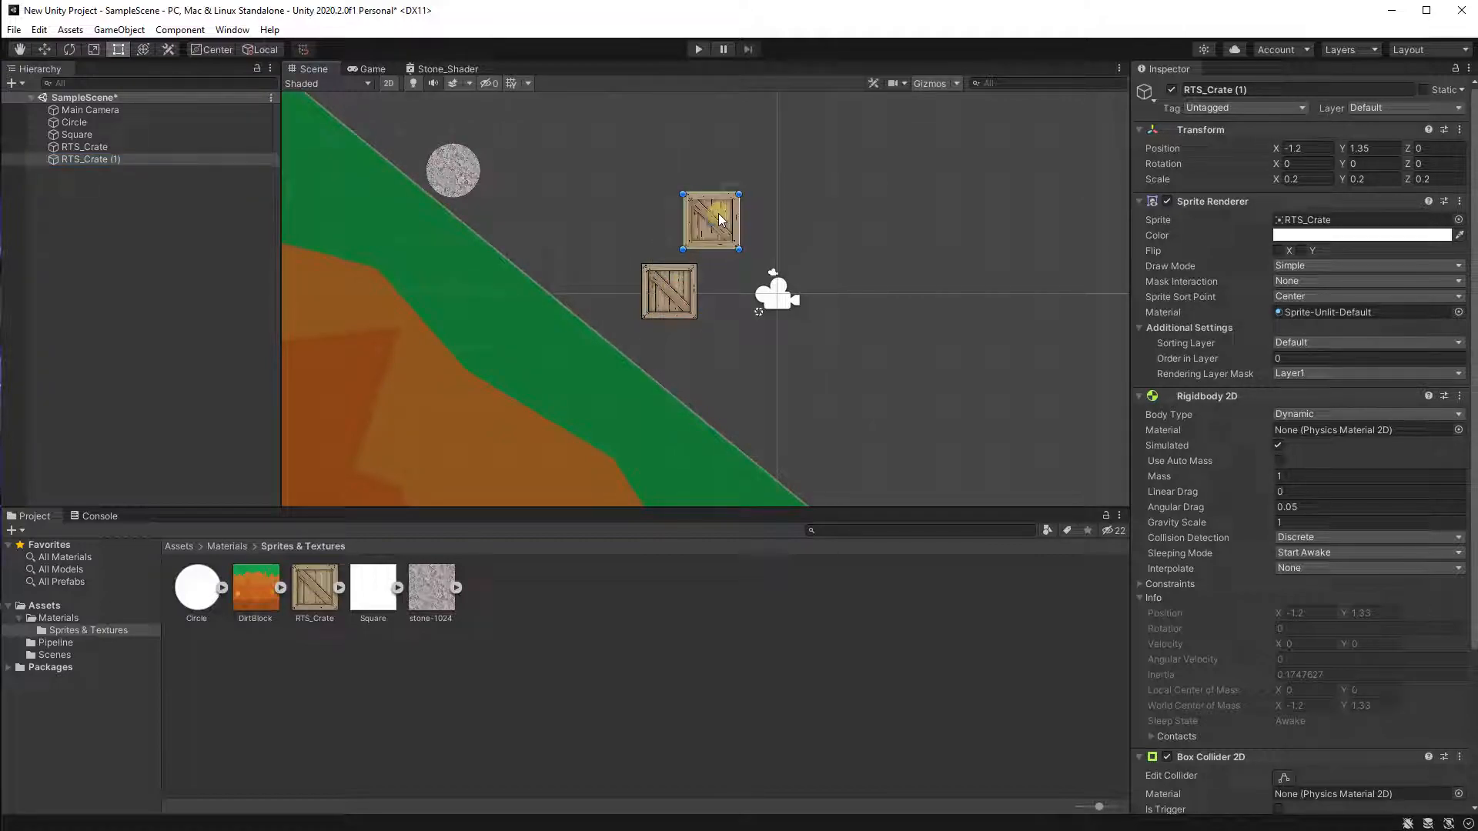
Move the duplicate crate to about X -0.98, Y 1.28, then delete it.
scroll(768, 222, "up", 2)
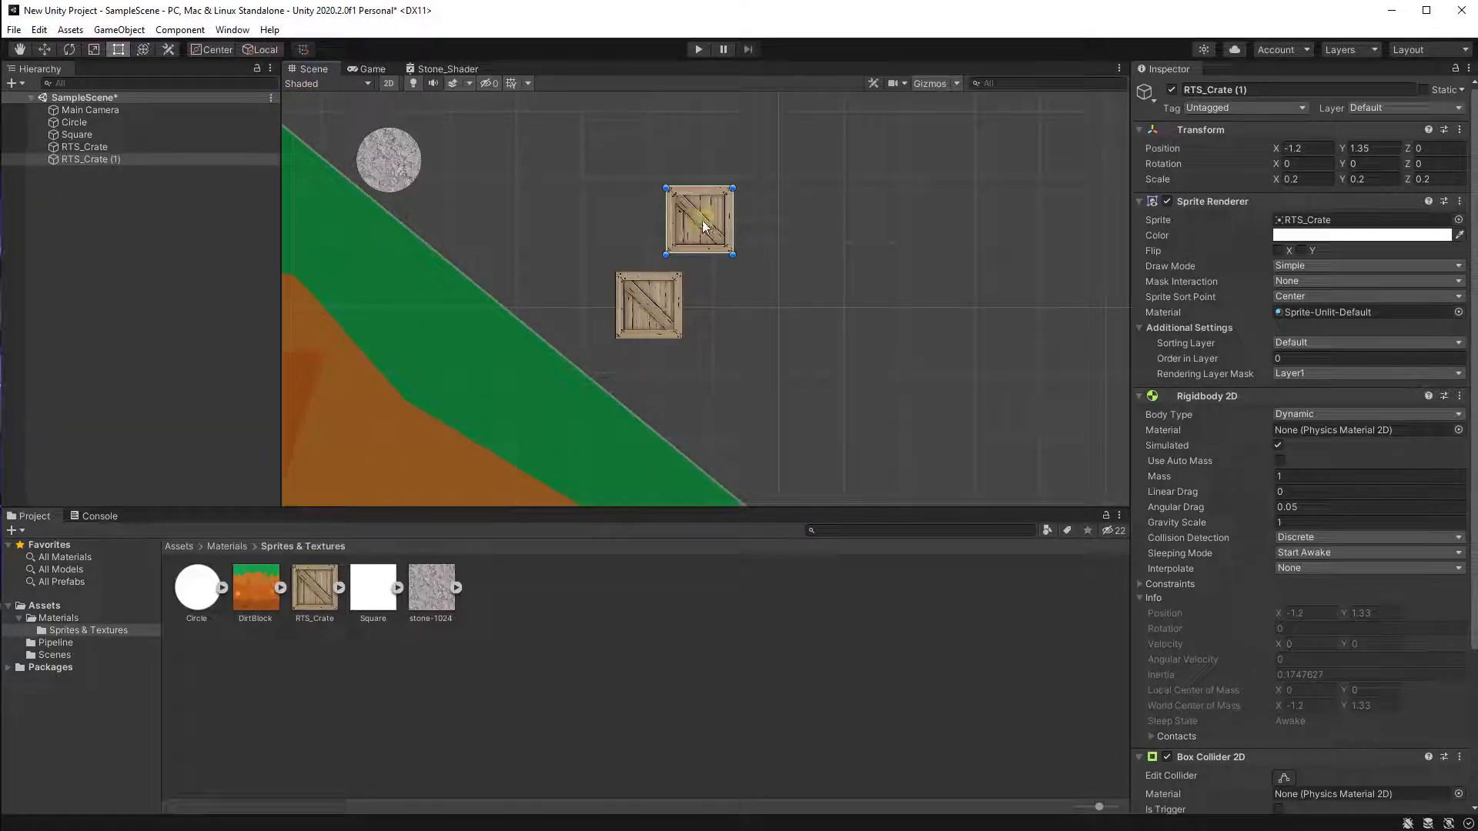
key("f")
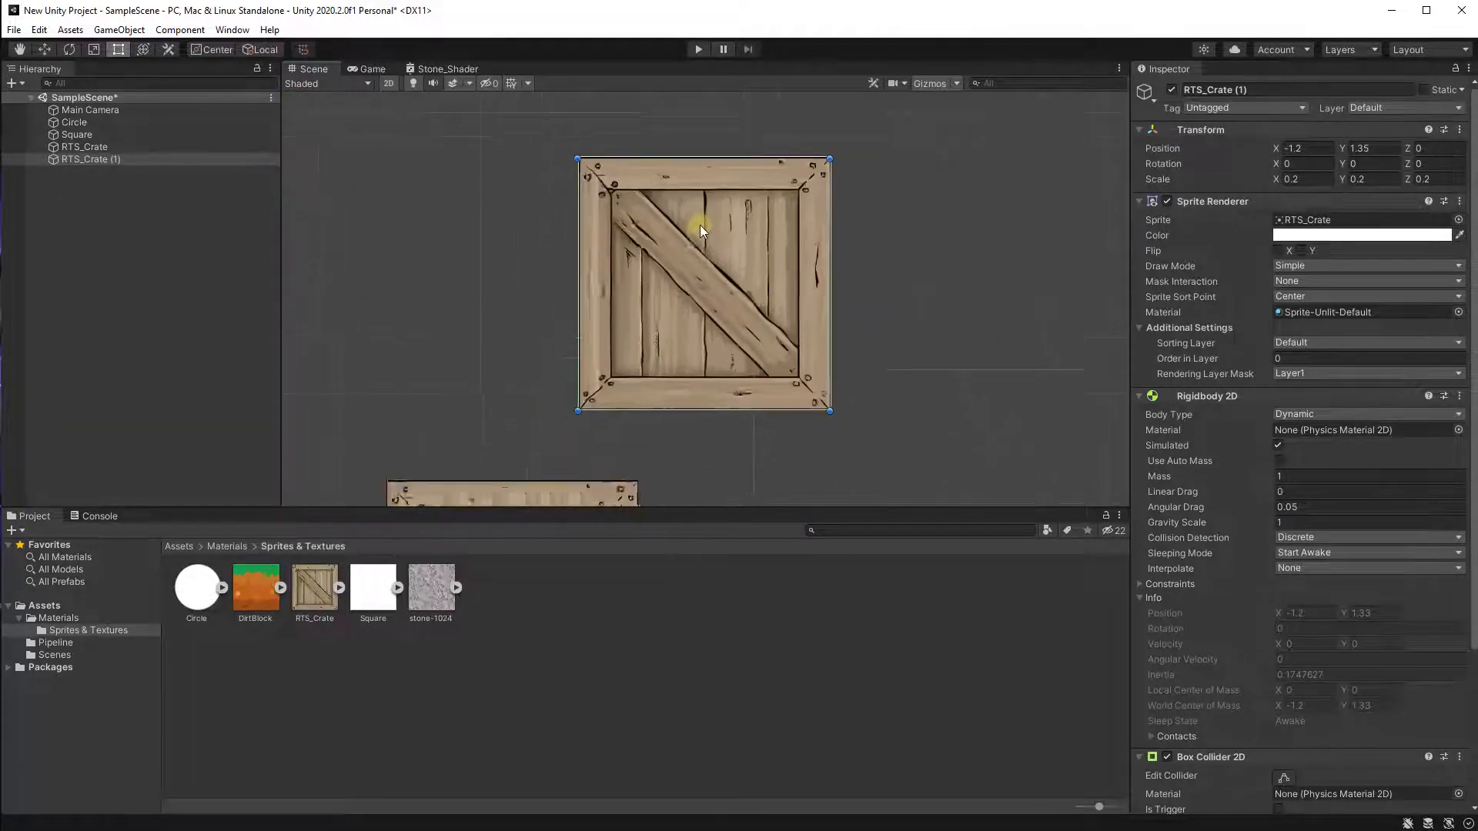
scroll(667, 329, "down", 3)
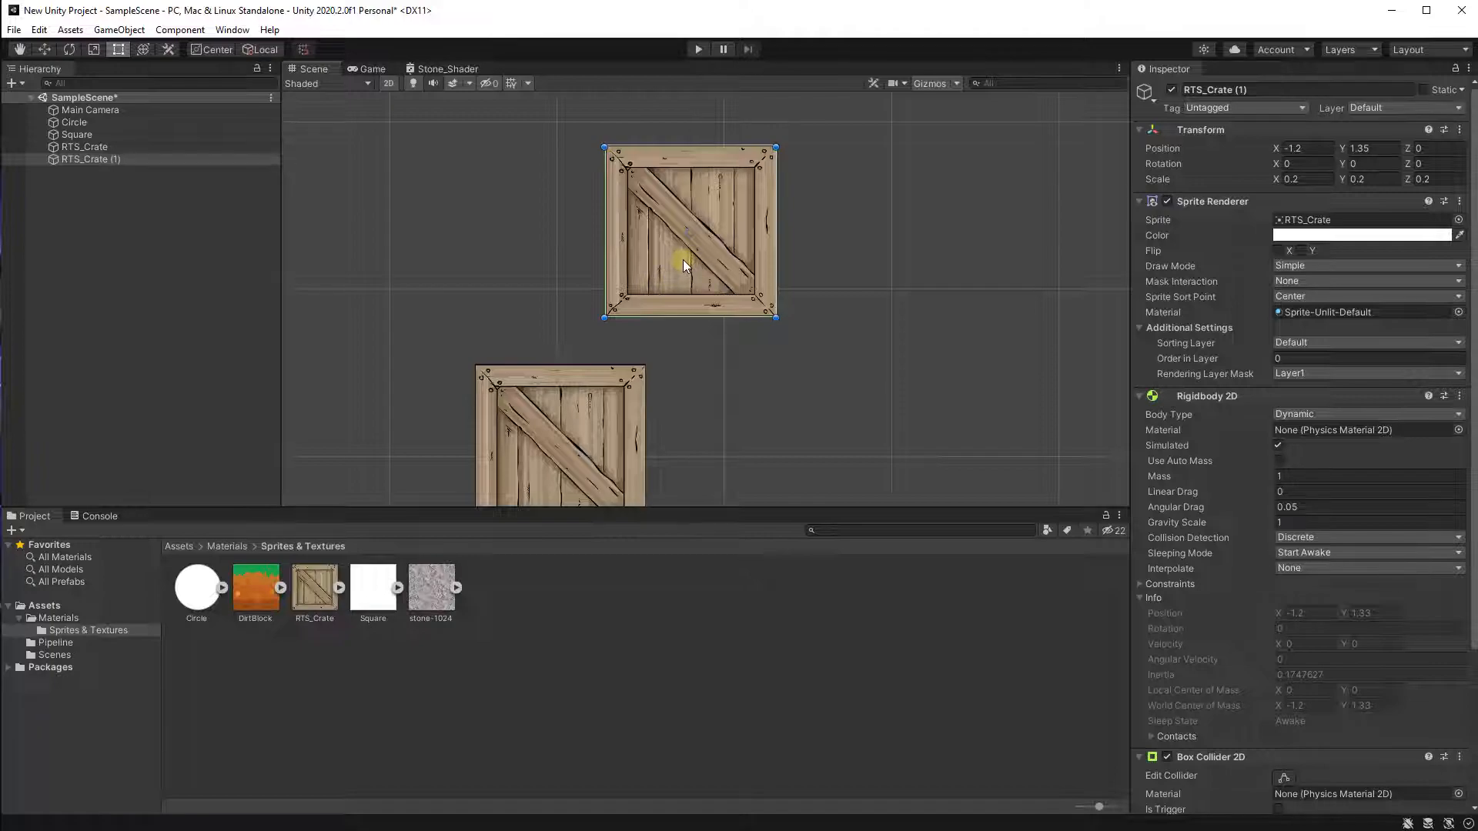
scroll(682, 262, "down", 1)
scroll(640, 306, "down", 5)
middle_click_drag(718, 325, 1042, 237)
left_click(612, 331)
key("f")
scroll(774, 202, "up", 6)
left_click(774, 202)
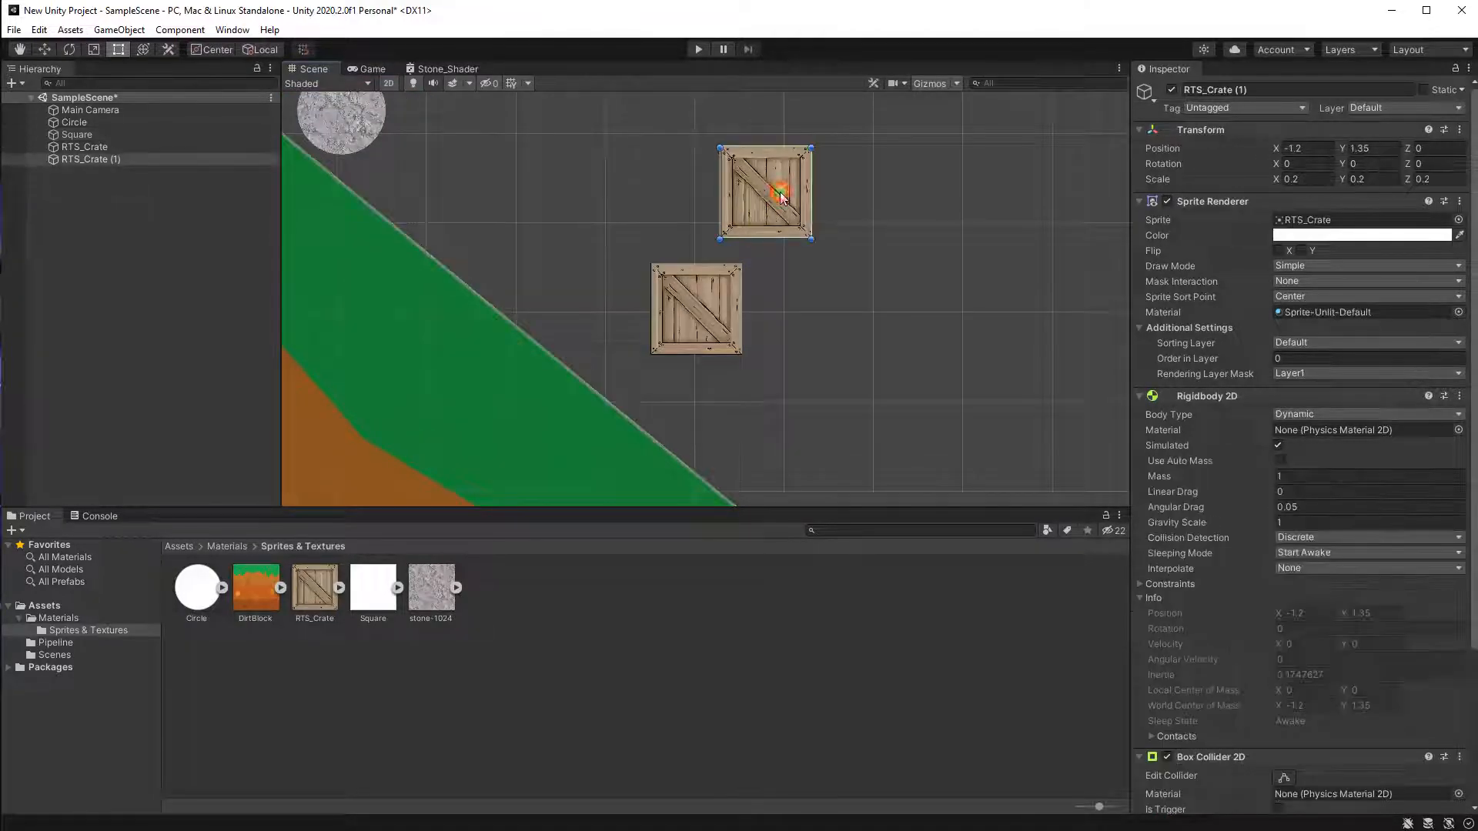
scroll(839, 284, "up", 2)
mouse_move(765, 163)
left_mouse_down()
mouse_move(855, 323)
mouse_move(829, 320)
mouse_move(788, 174)
left_mouse_up()
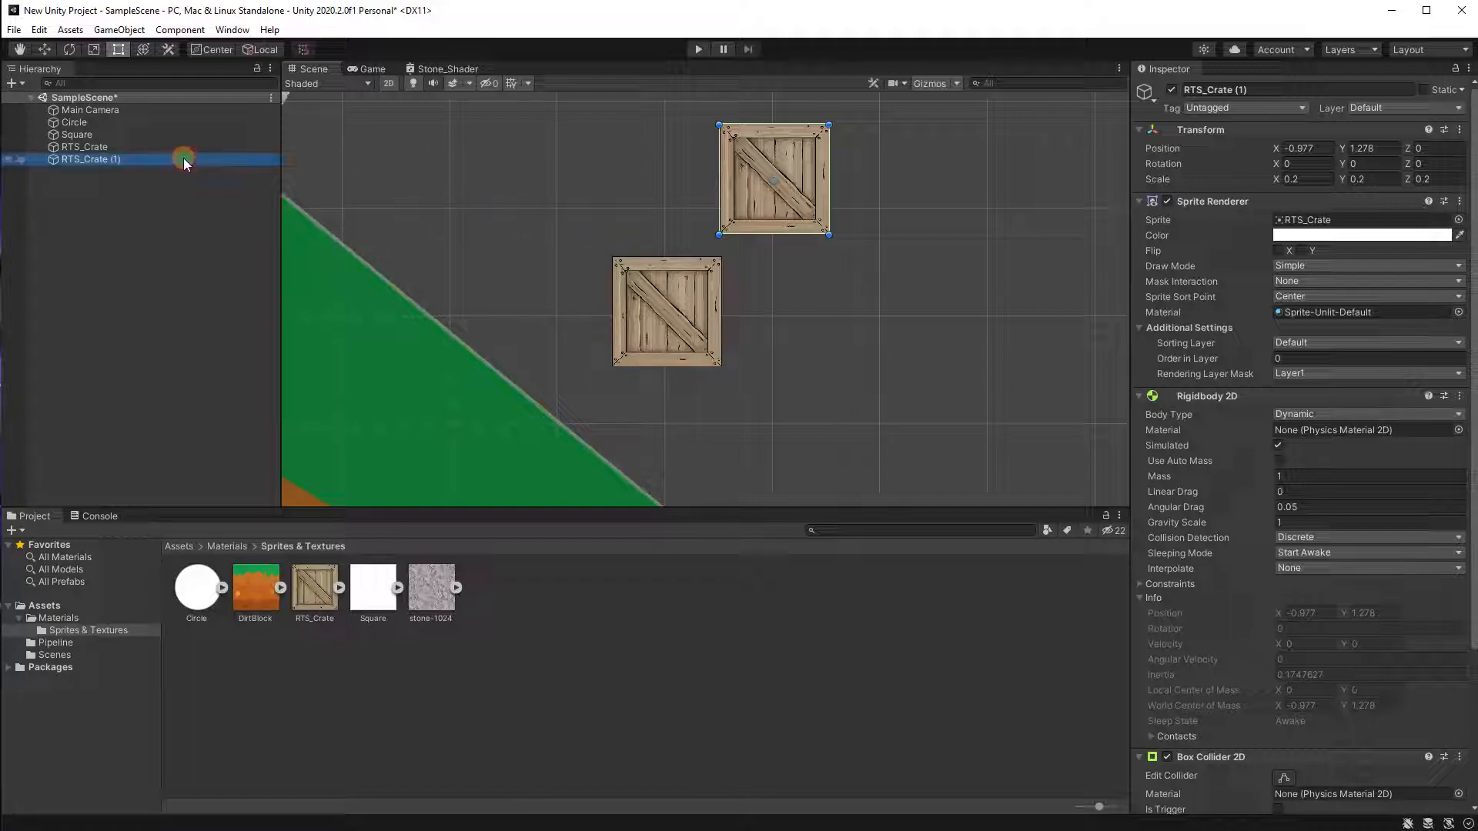
key("Delete")
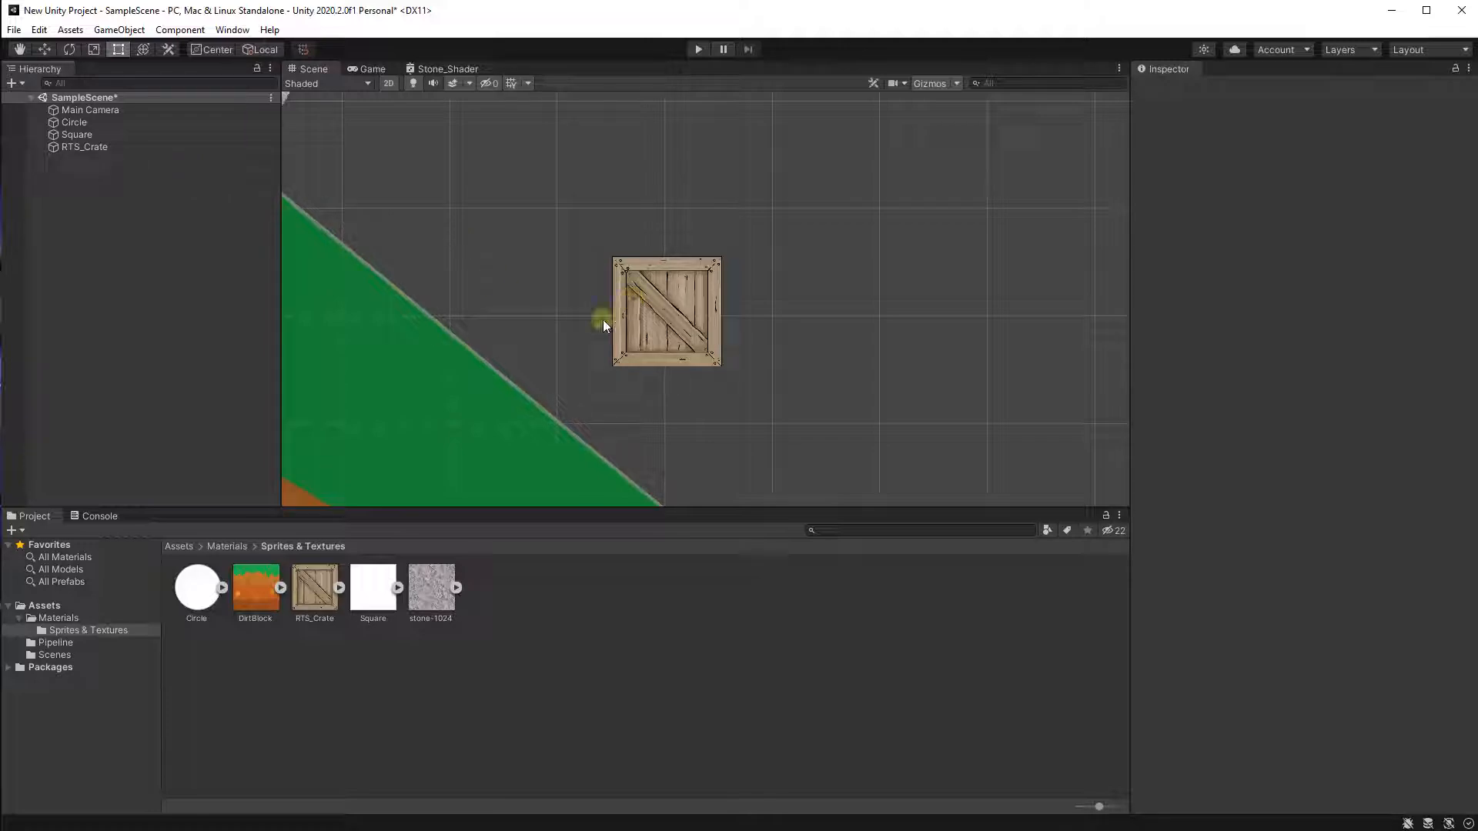
Create an RTS_Crate prefab in the Assets folder from the scene's crate object.
left_click(100, 607)
left_click(20, 618)
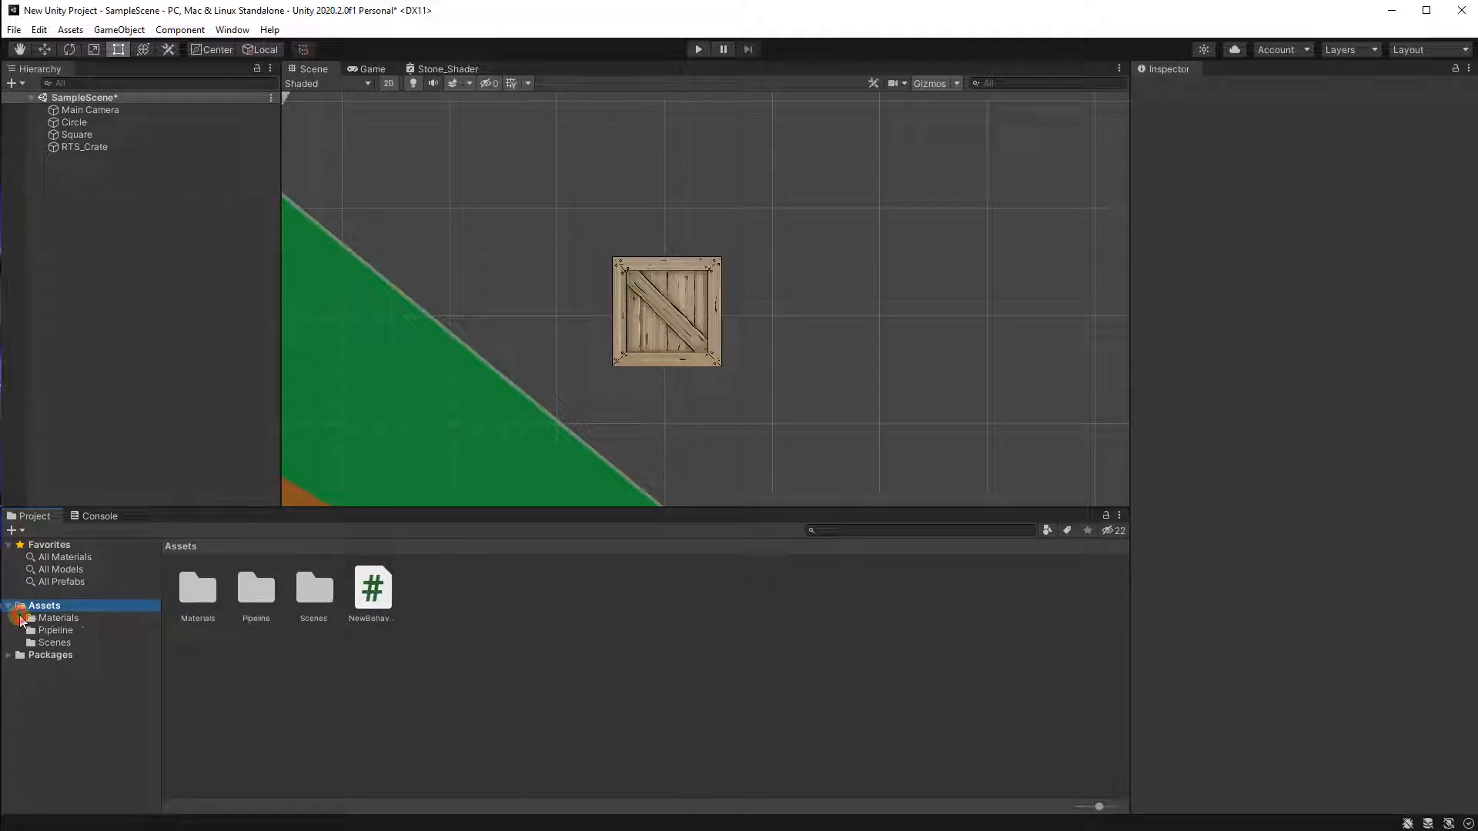
left_click(100, 147)
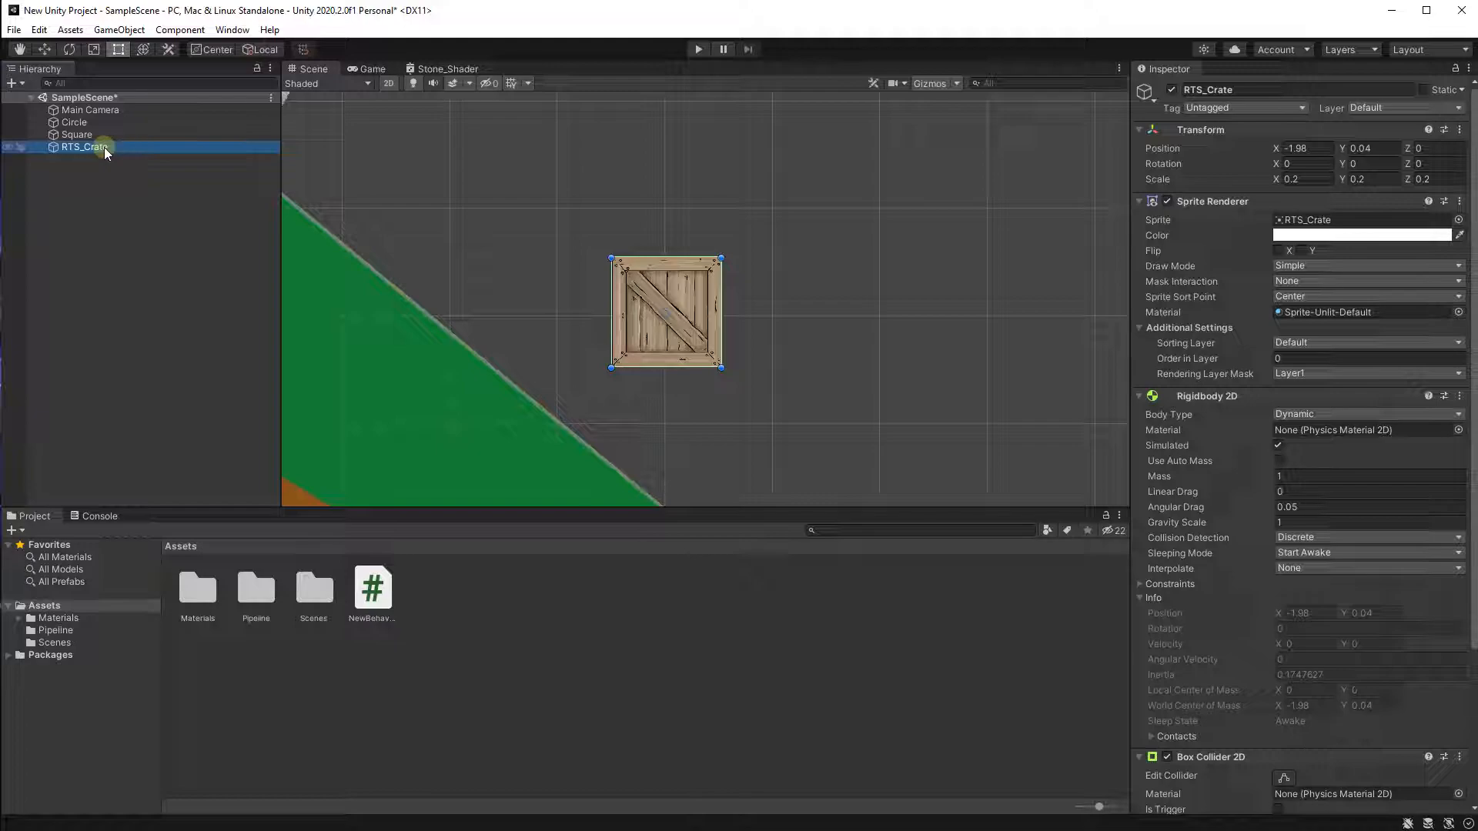
left_click_drag(104, 146, 509, 663)
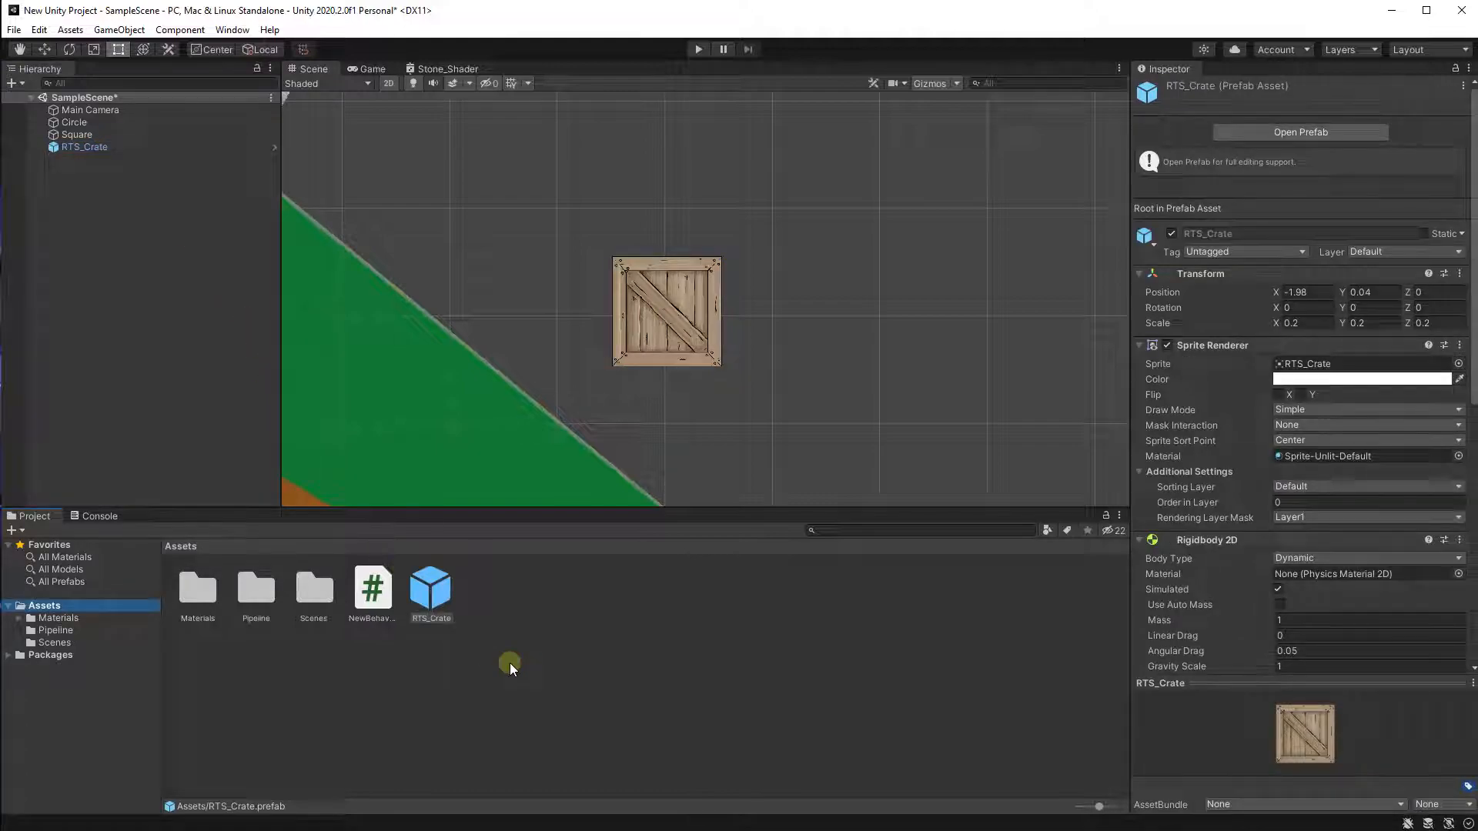
Select the RTS_Crate prefab asset to inspect its settings.
left_click(509, 624)
left_click(434, 599)
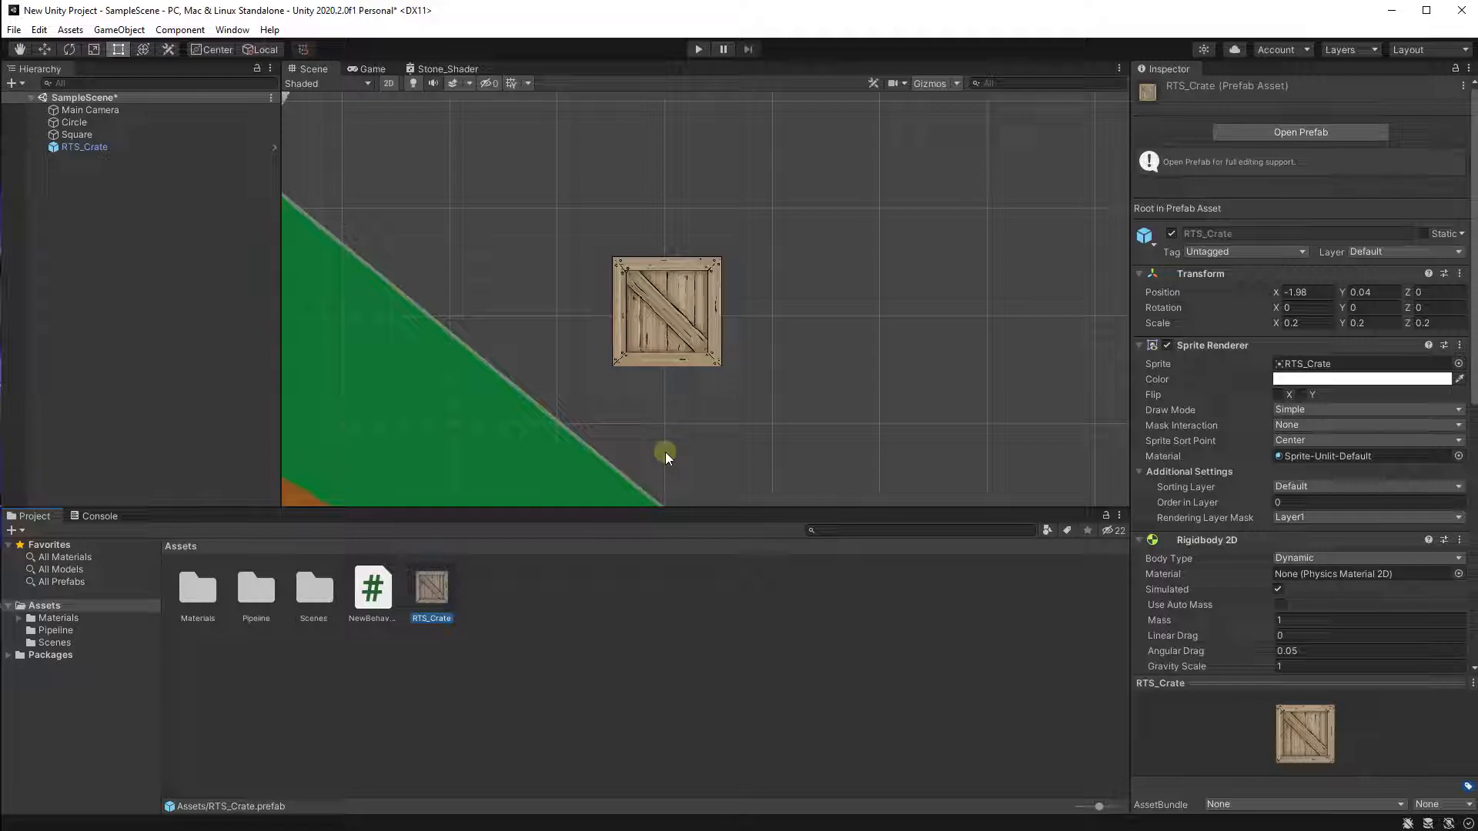
middle_click_drag(701, 363, 597, 366)
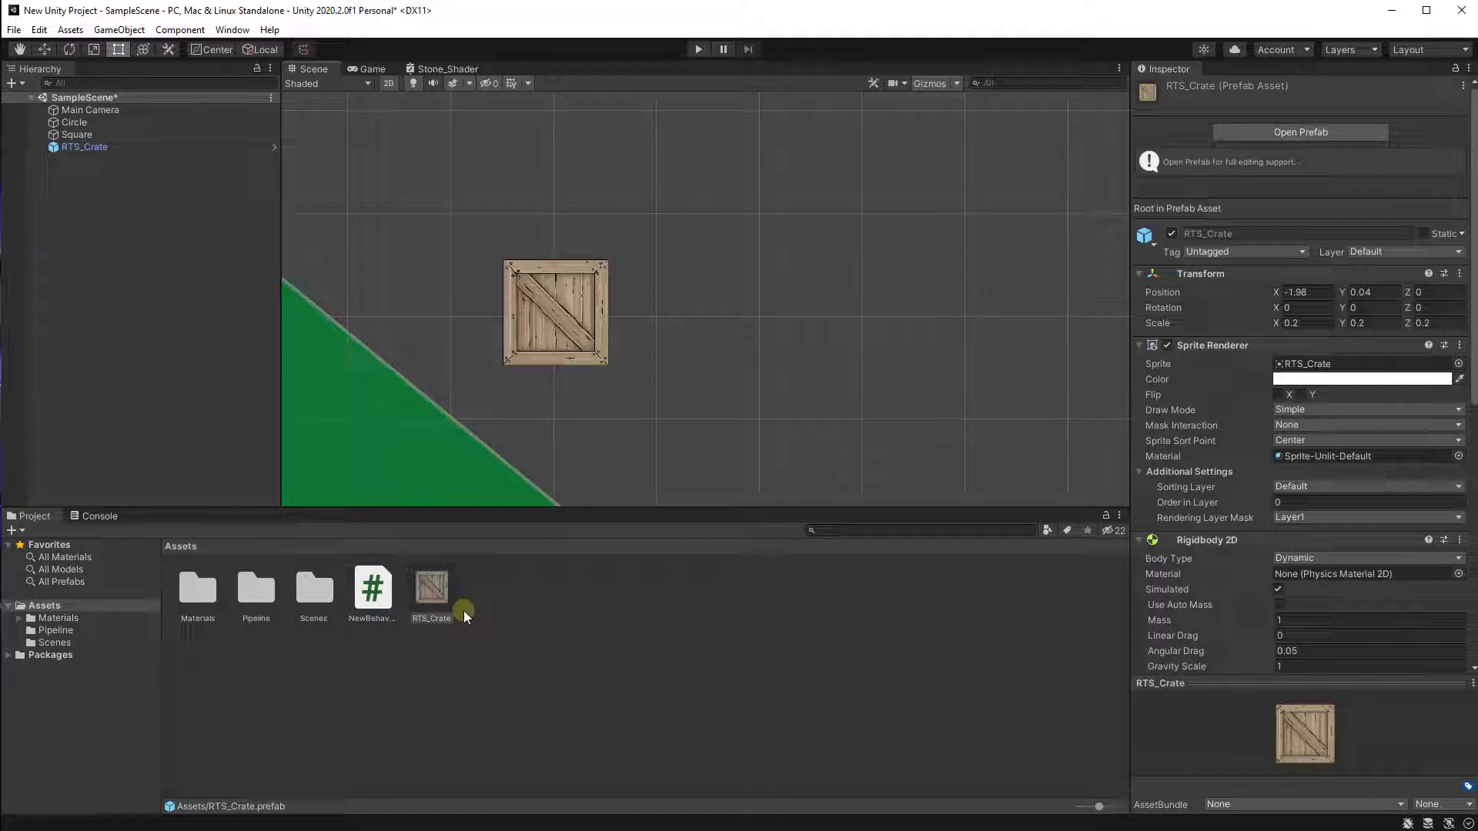
scroll(559, 482, "down", 1)
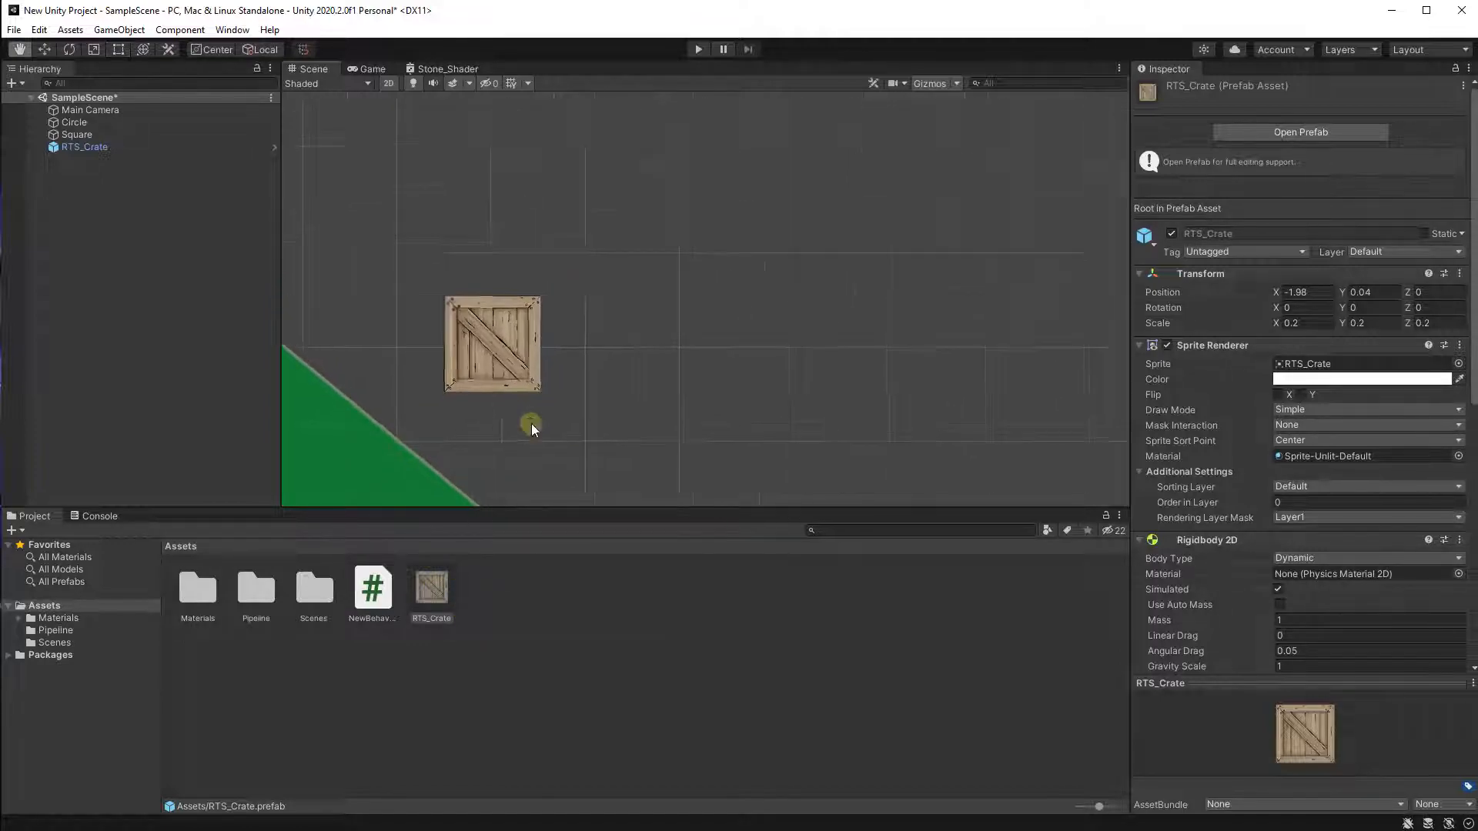
Place six instances of the RTS_Crate prefab into the scene, scattered around the original crate.
scroll(439, 404, "down", 1)
middle_click_drag(439, 404, 498, 419)
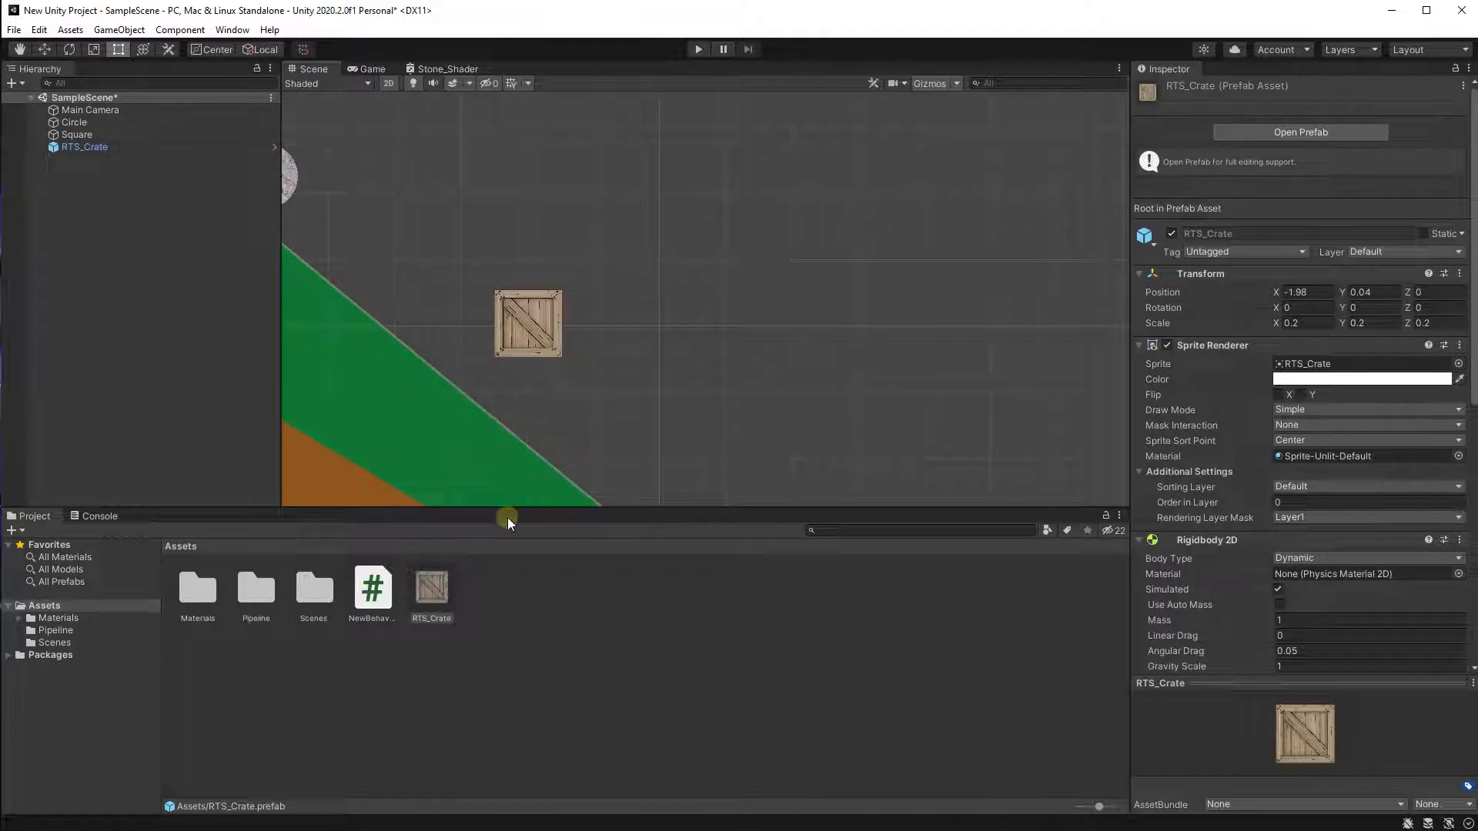
middle_click_drag(597, 401, 555, 428)
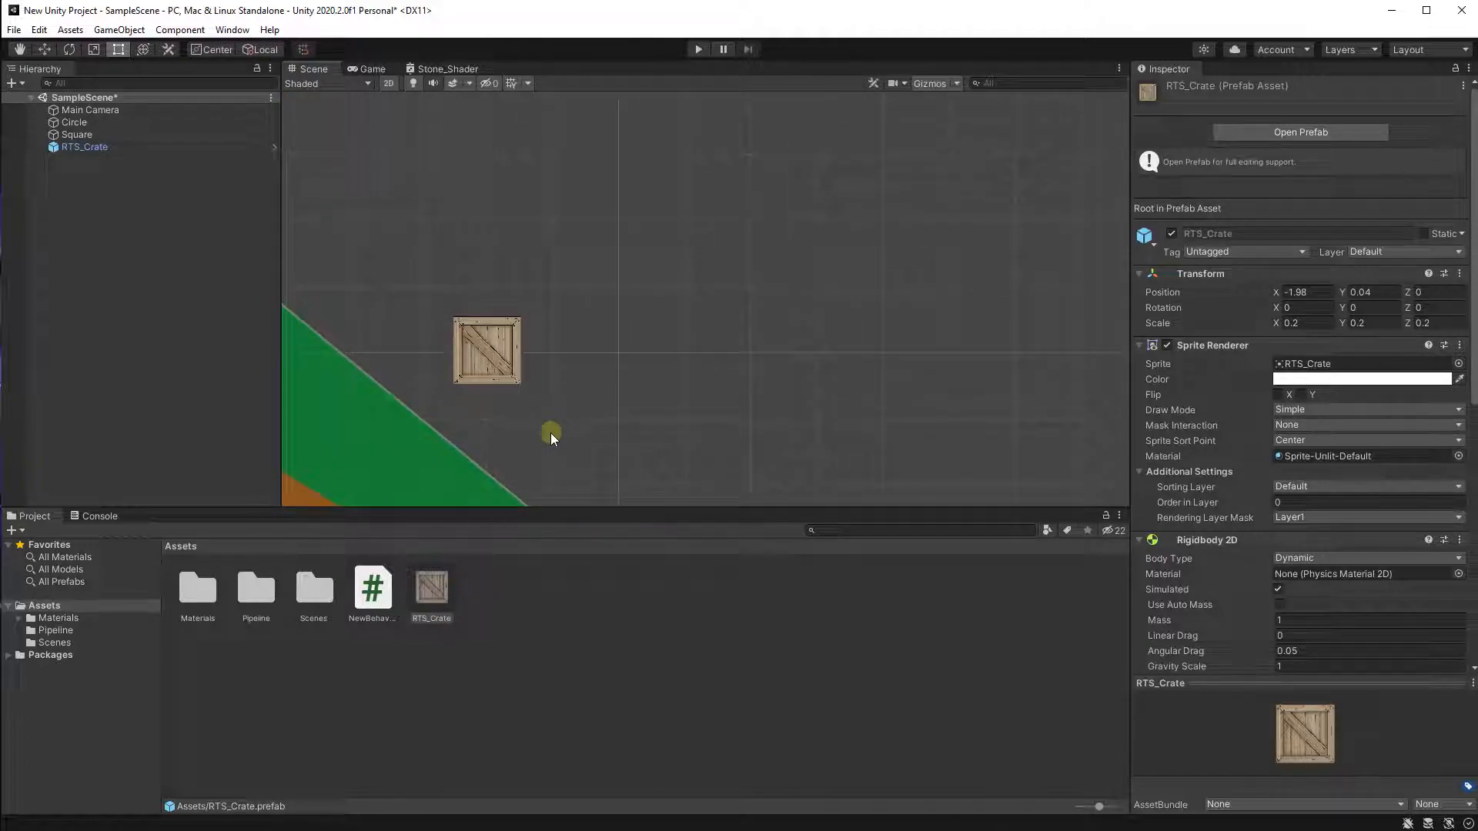
left_click_drag(448, 615, 571, 433)
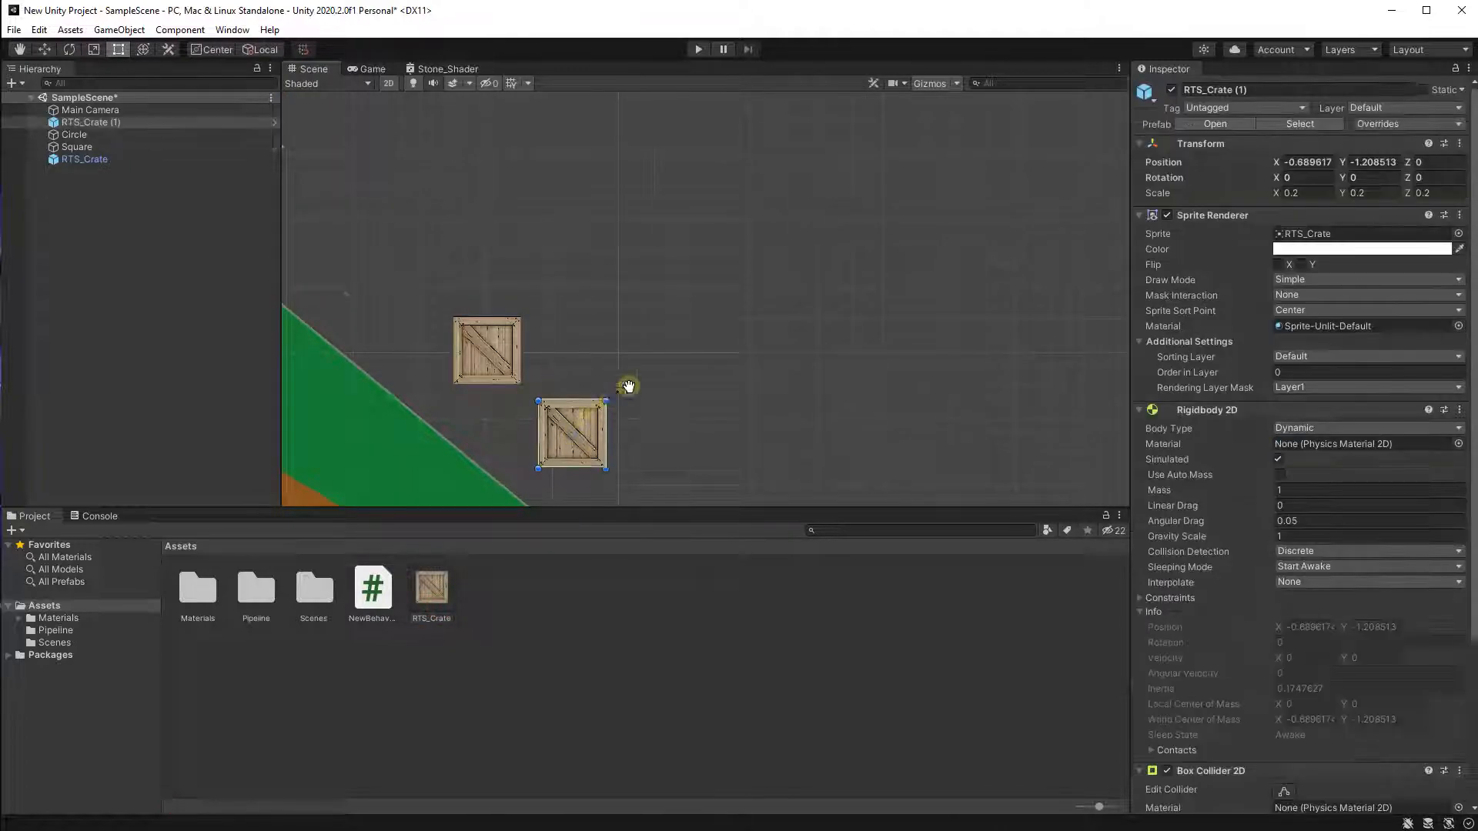
middle_click_drag(628, 387, 667, 350)
left_click_drag(426, 595, 642, 296)
left_click_drag(431, 591, 759, 380)
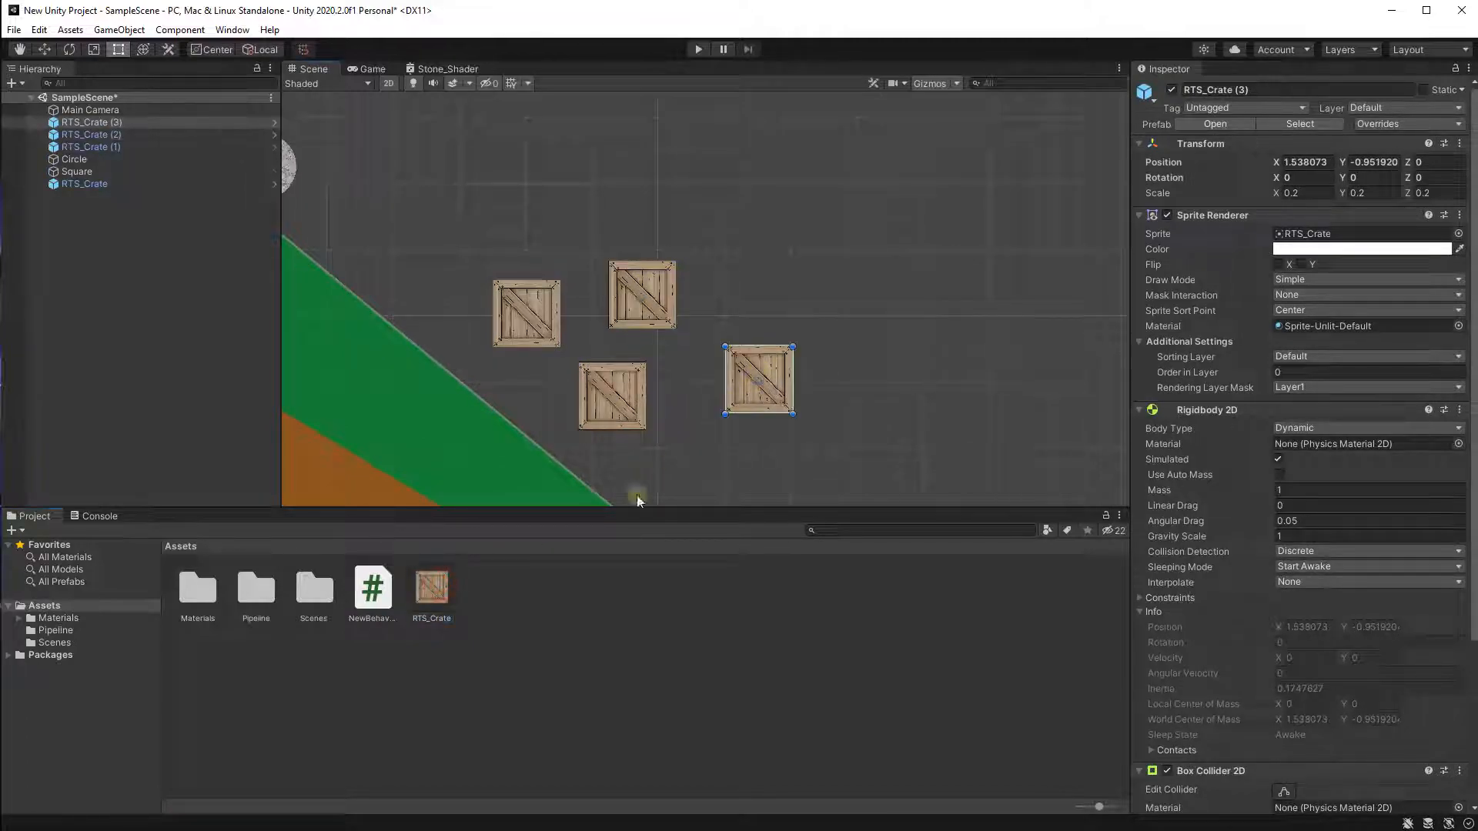
left_click_drag(432, 591, 762, 260)
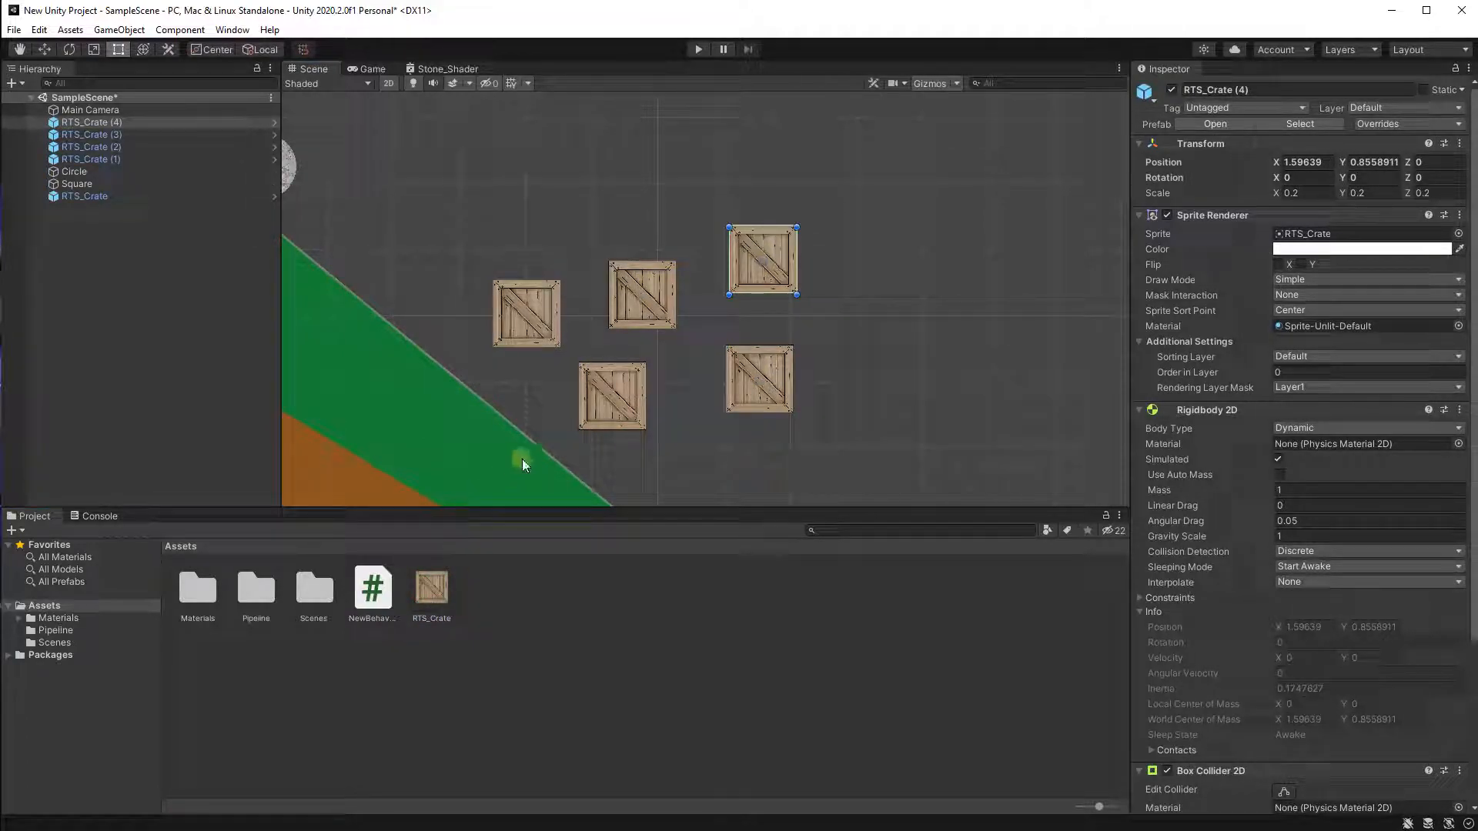
left_click_drag(428, 612, 645, 186)
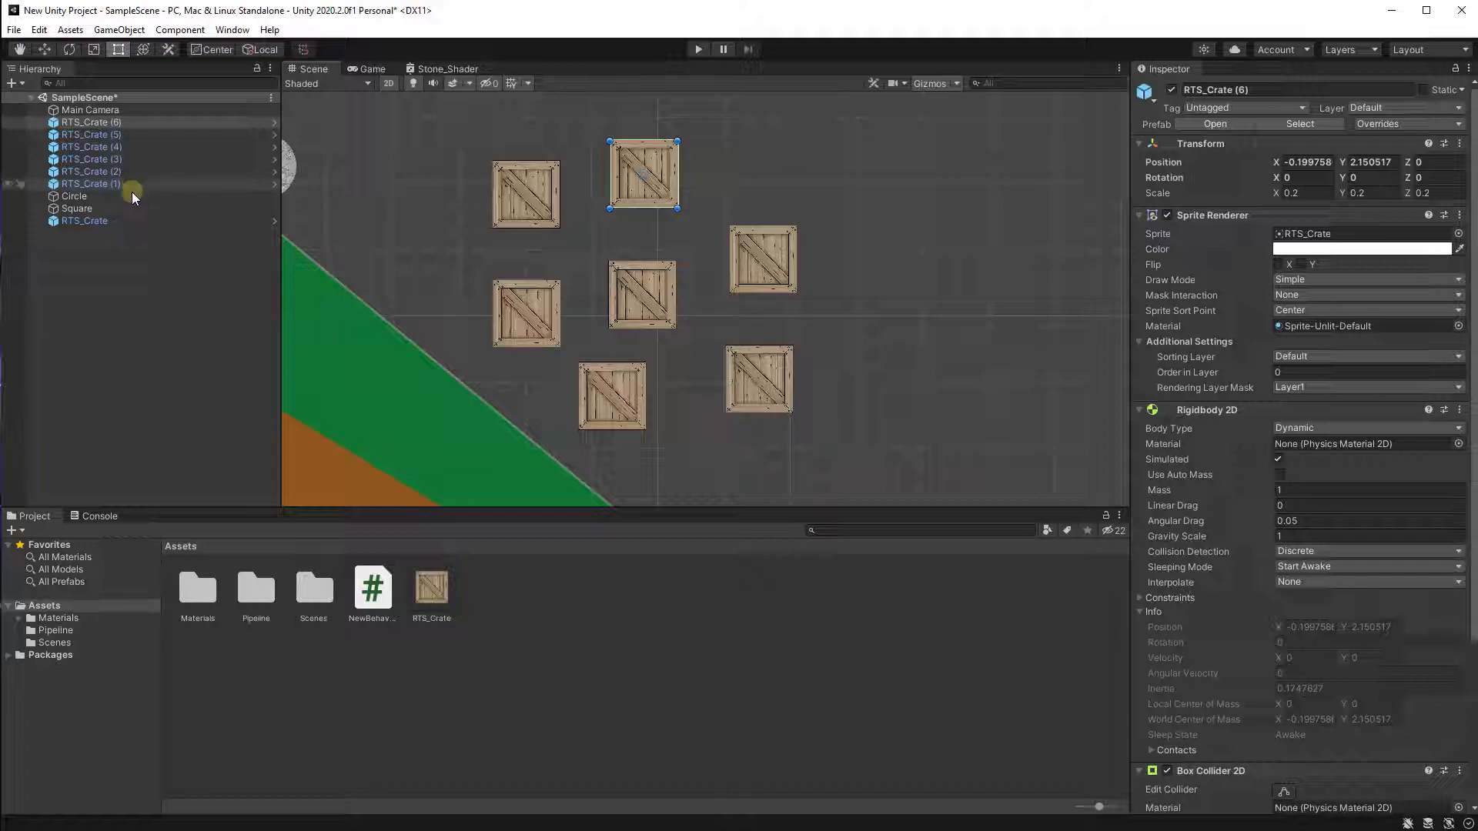
Set the Linear Drag of the original RTS_Crate scene object to 1.
left_click(118, 134)
left_click(115, 123)
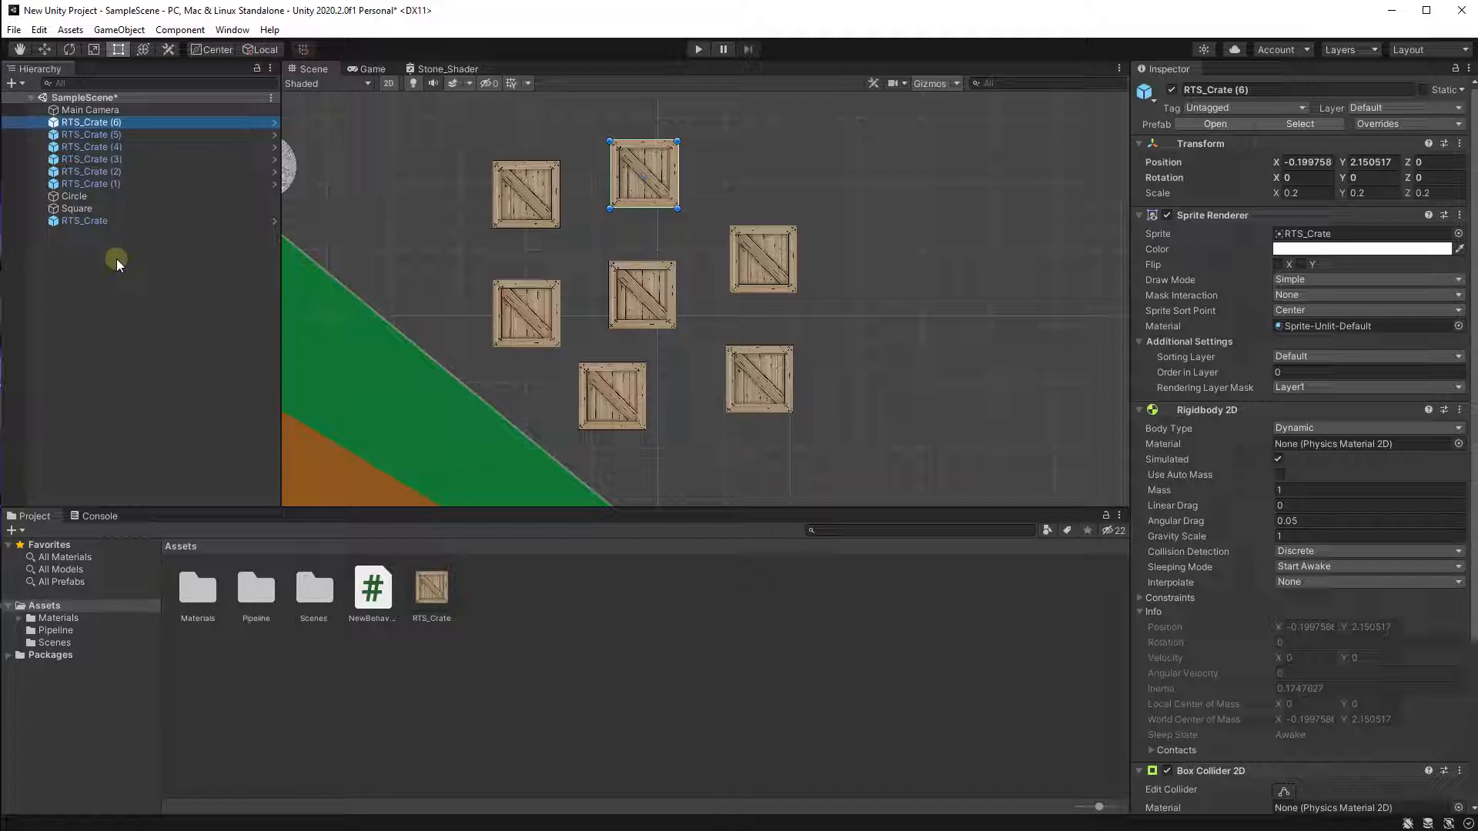
left_click(123, 221)
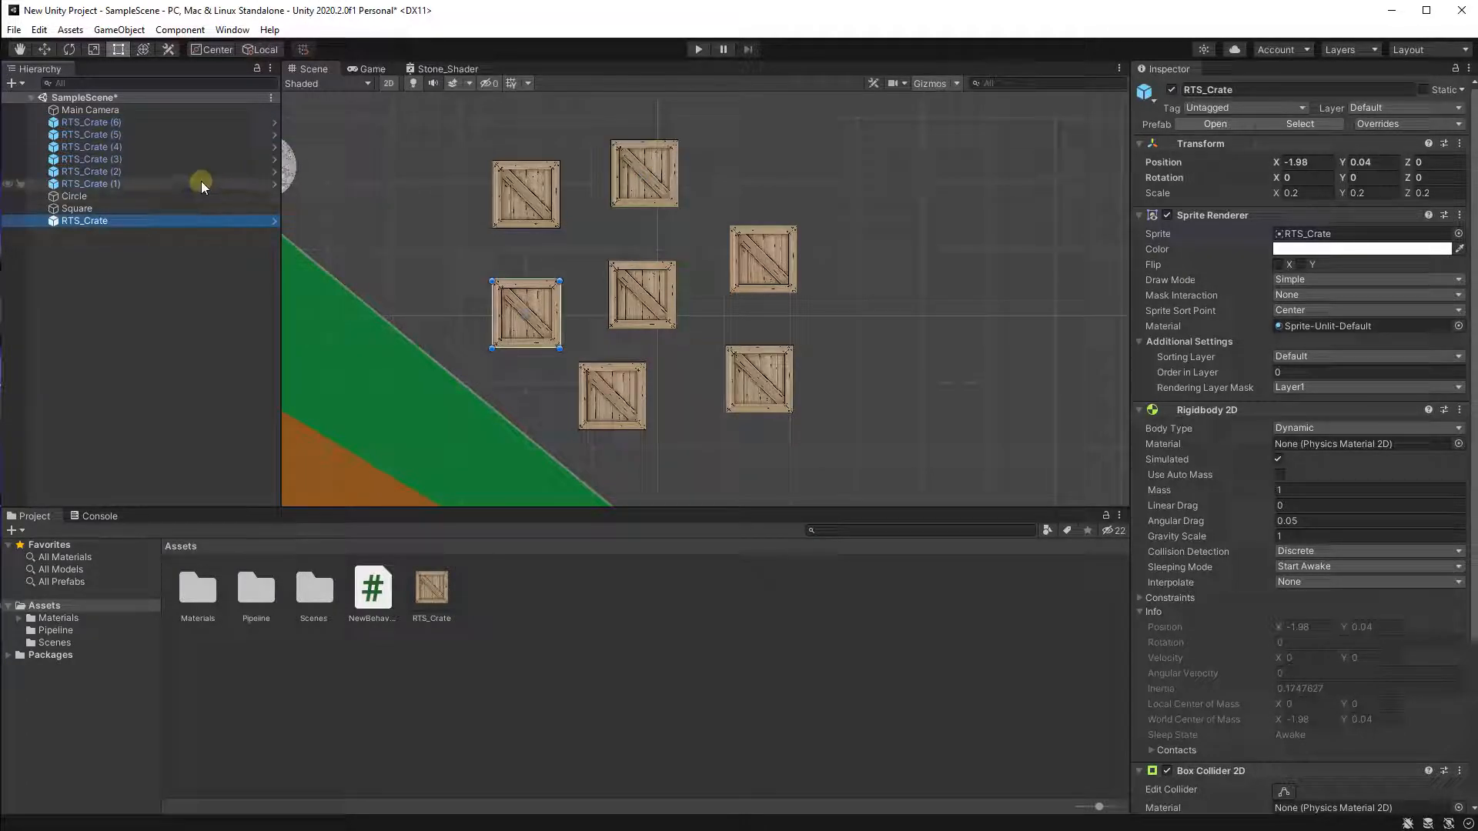
scroll(508, 302, "up", 3)
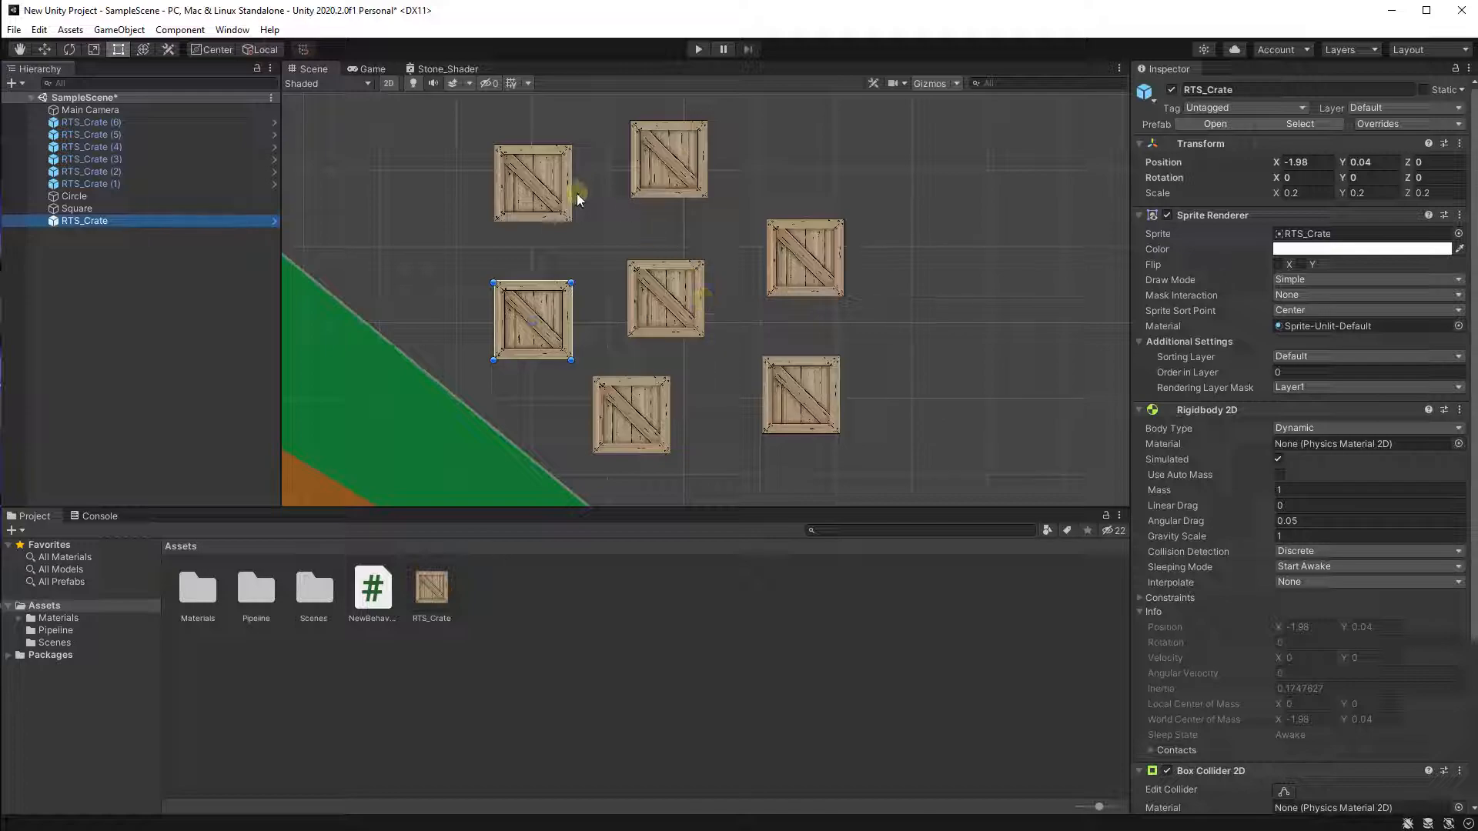
left_click(1310, 507)
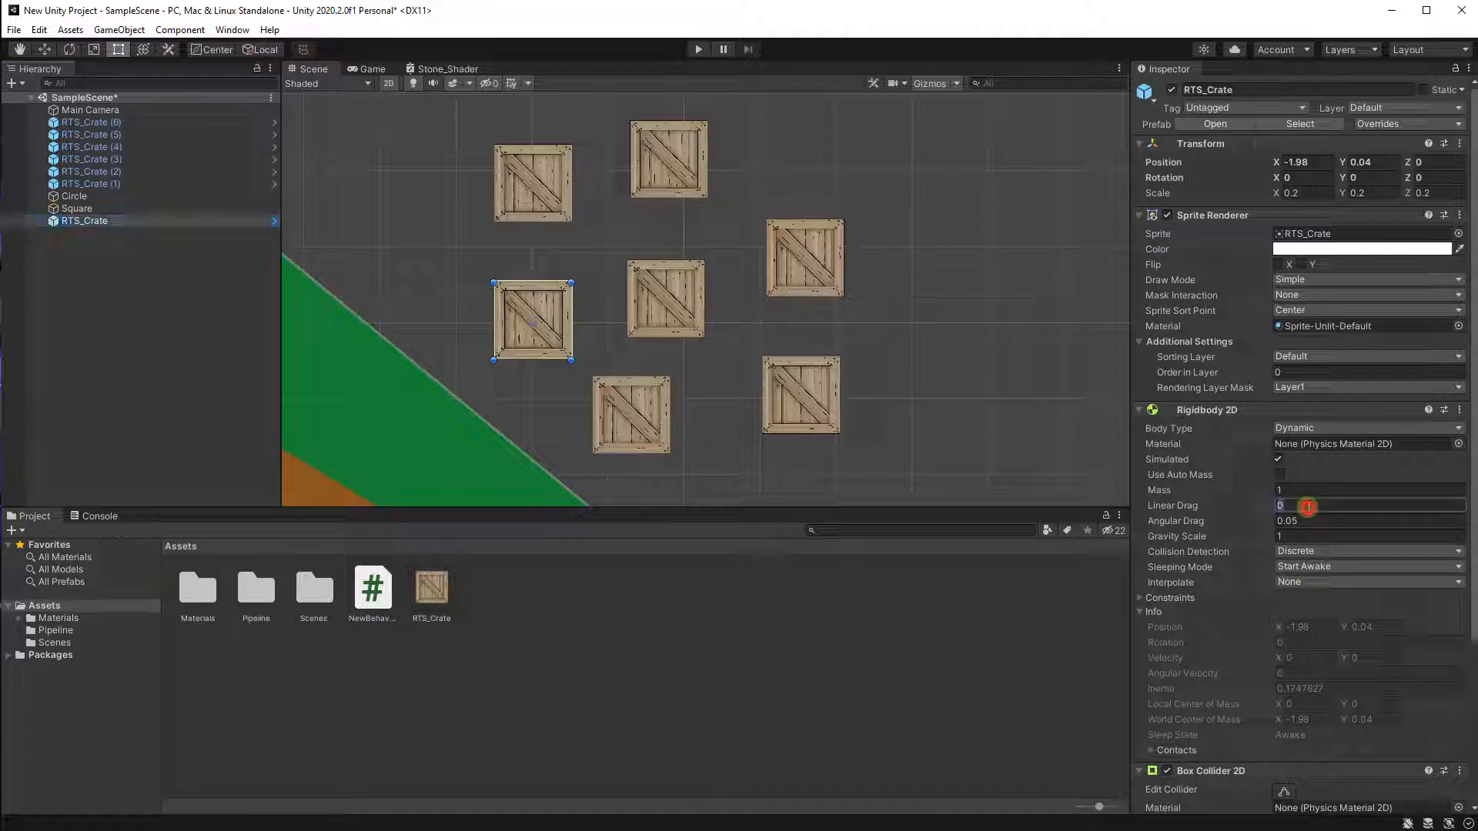
type("1")
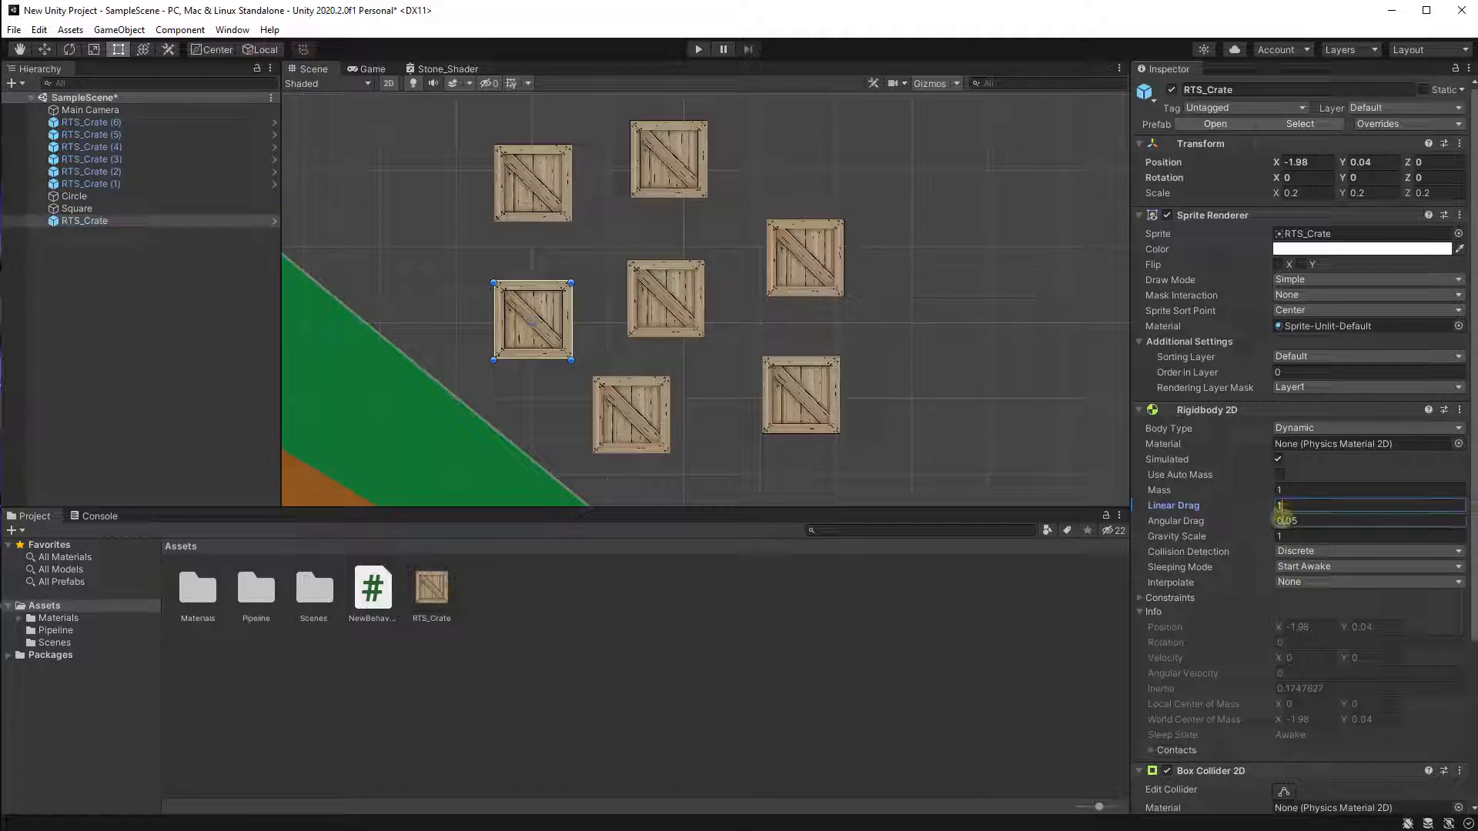
Select all six crate copies together and edit their Linear Drag.
left_click(146, 184)
left_click(145, 123, "shift")
left_click(1339, 504)
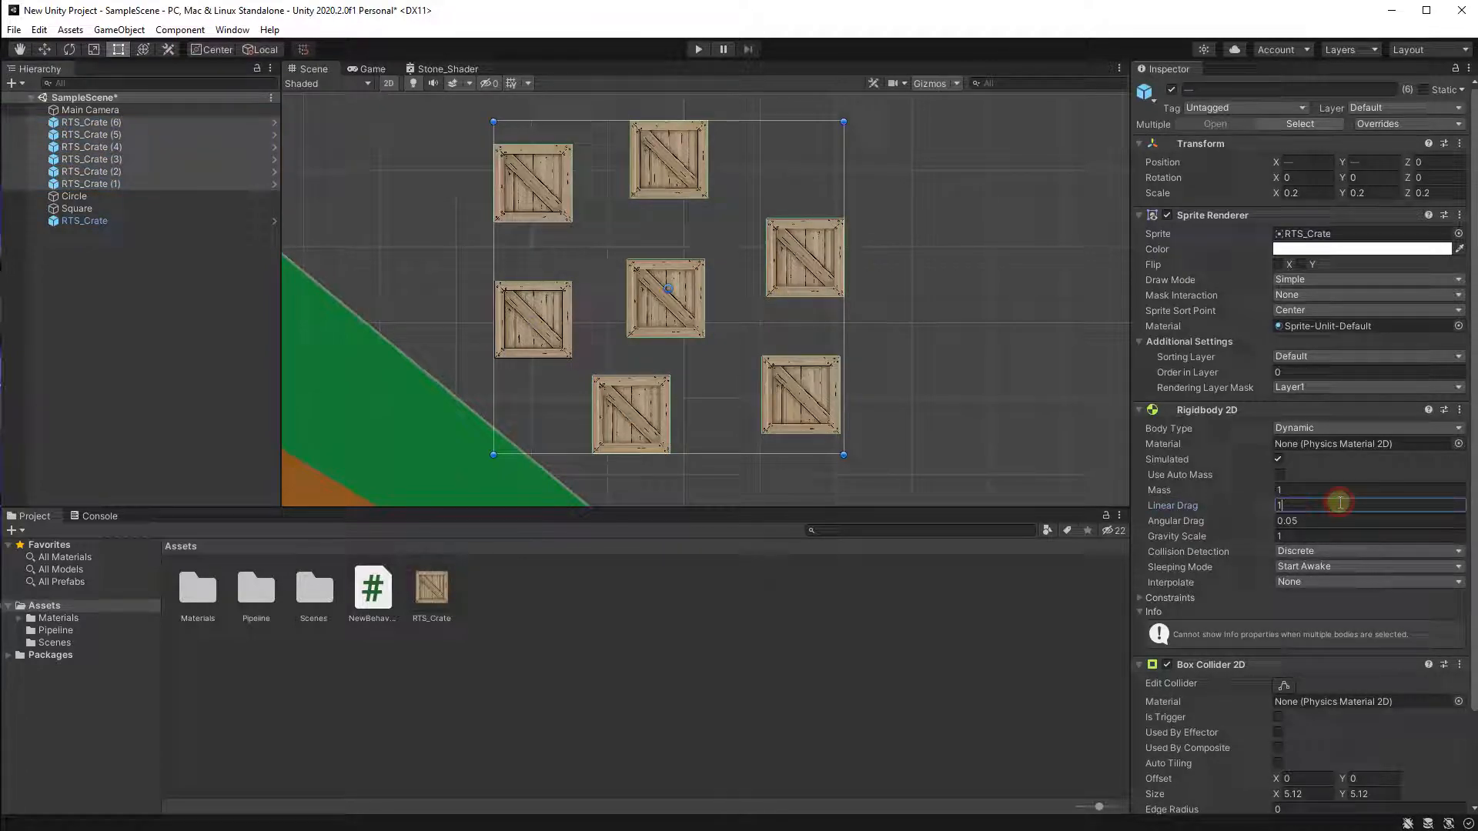
left_click(626, 659)
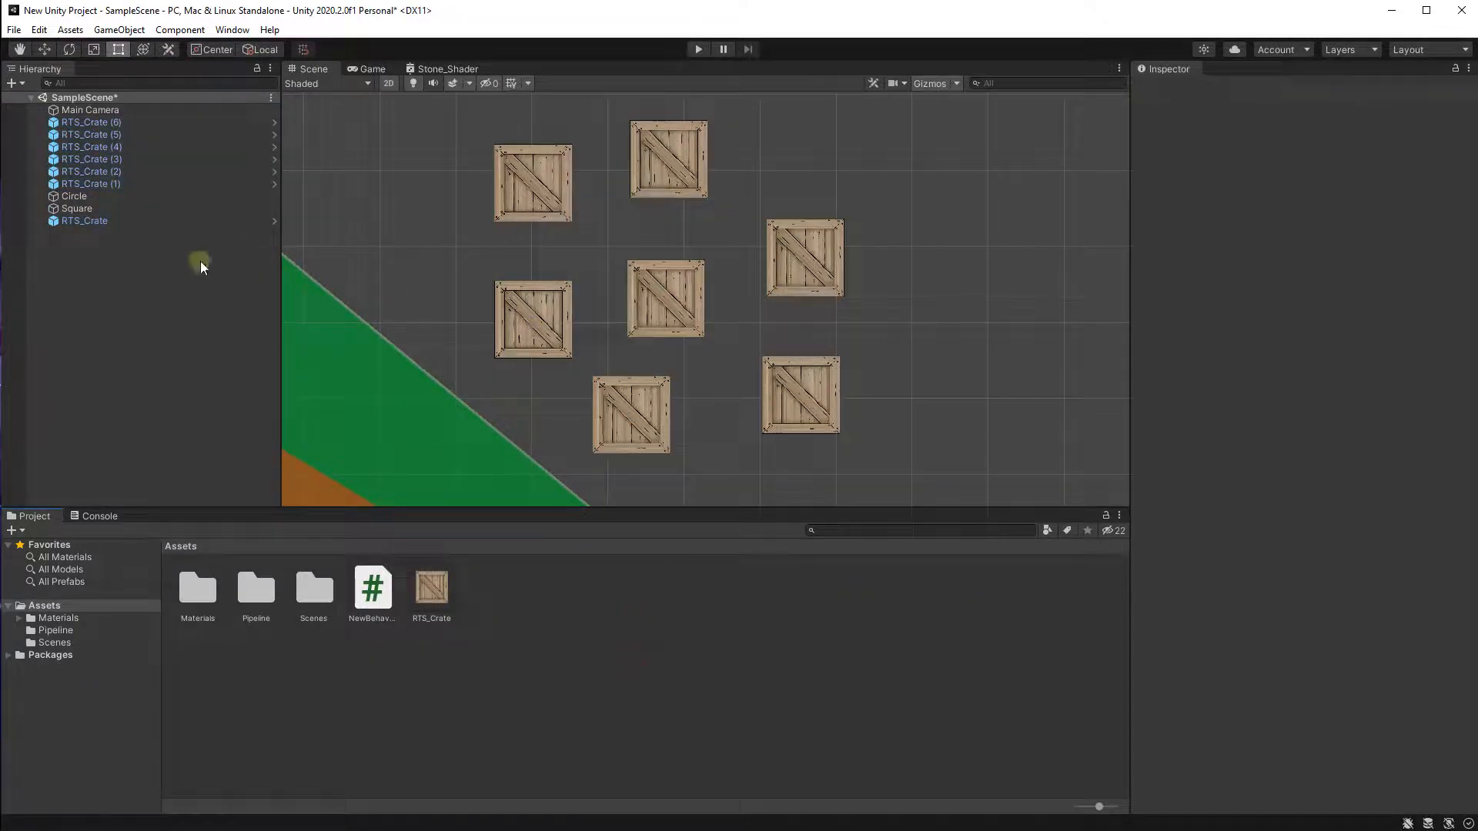
Undo the recent Linear Drag changes on the scene crates.
left_click(112, 123)
key("ctrl+z")
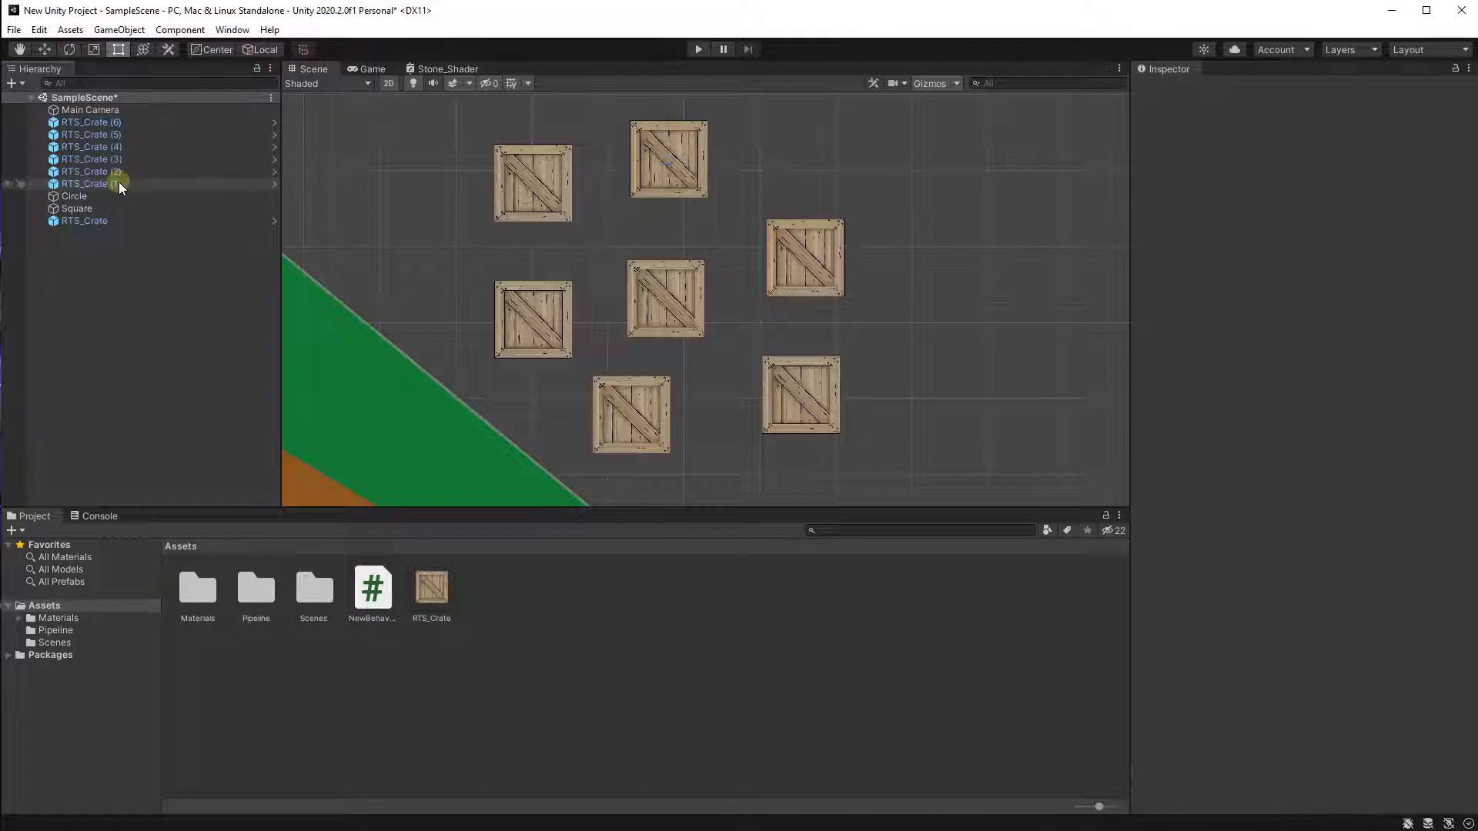
key("ctrl+z")
key("ctrl+z")
key("ctrl+z")
key("ctrl+z")
key("ctrl+z")
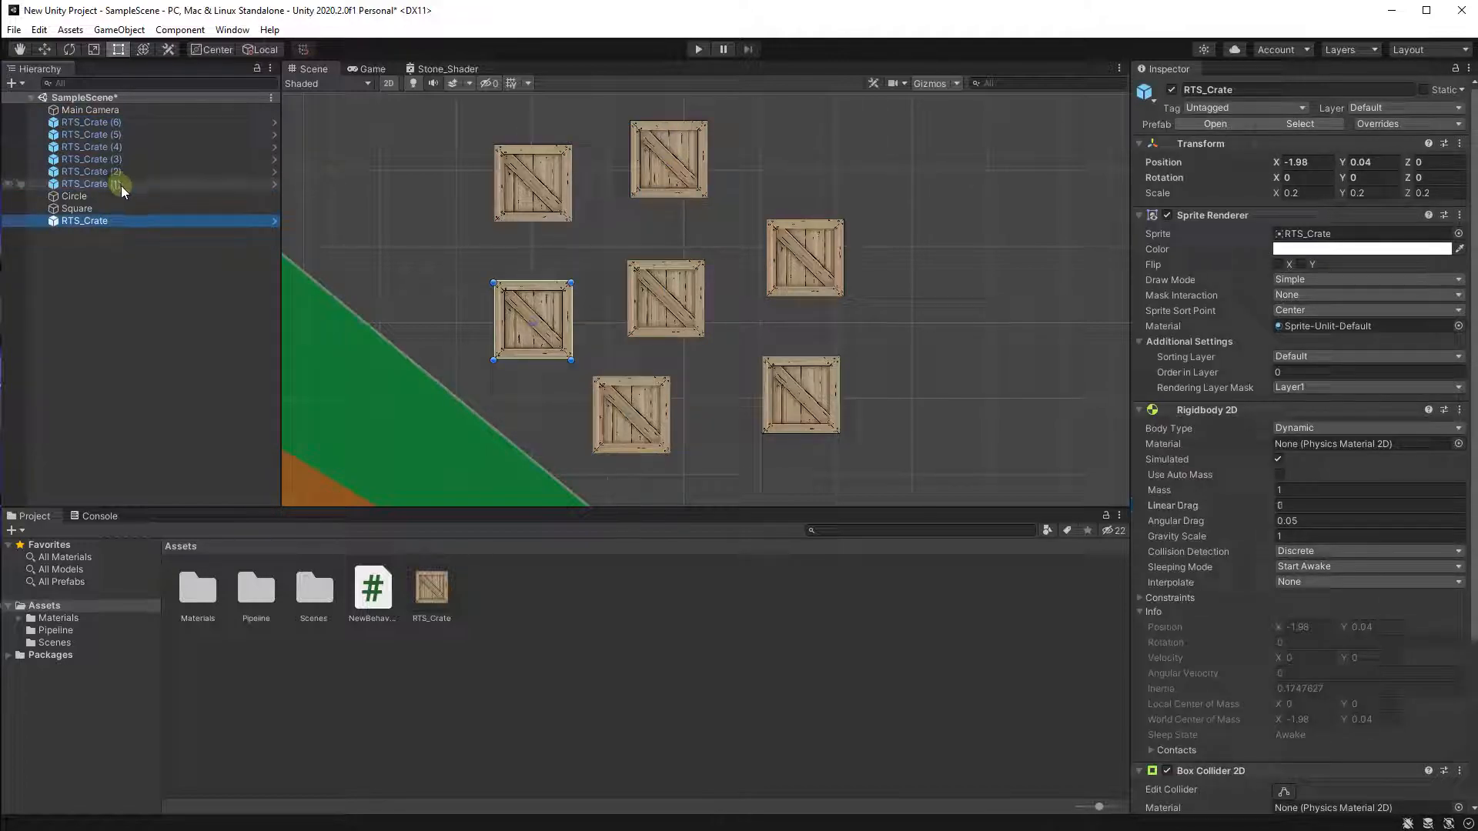
Set the RTS_Crate prefab asset's Rigidbody 2D Linear Drag to 1.
left_click(444, 598)
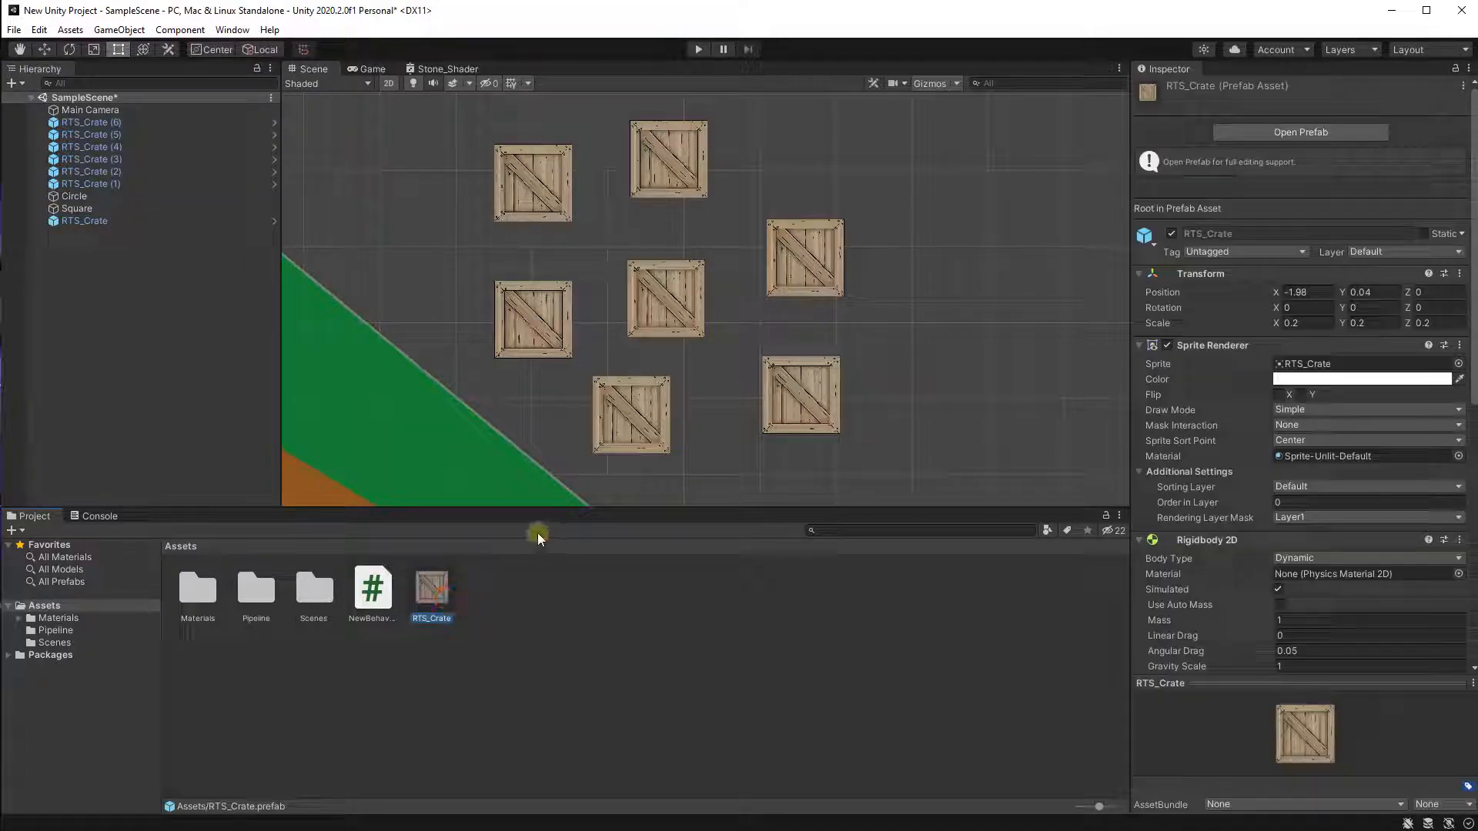
scroll(1172, 529, "down", 3)
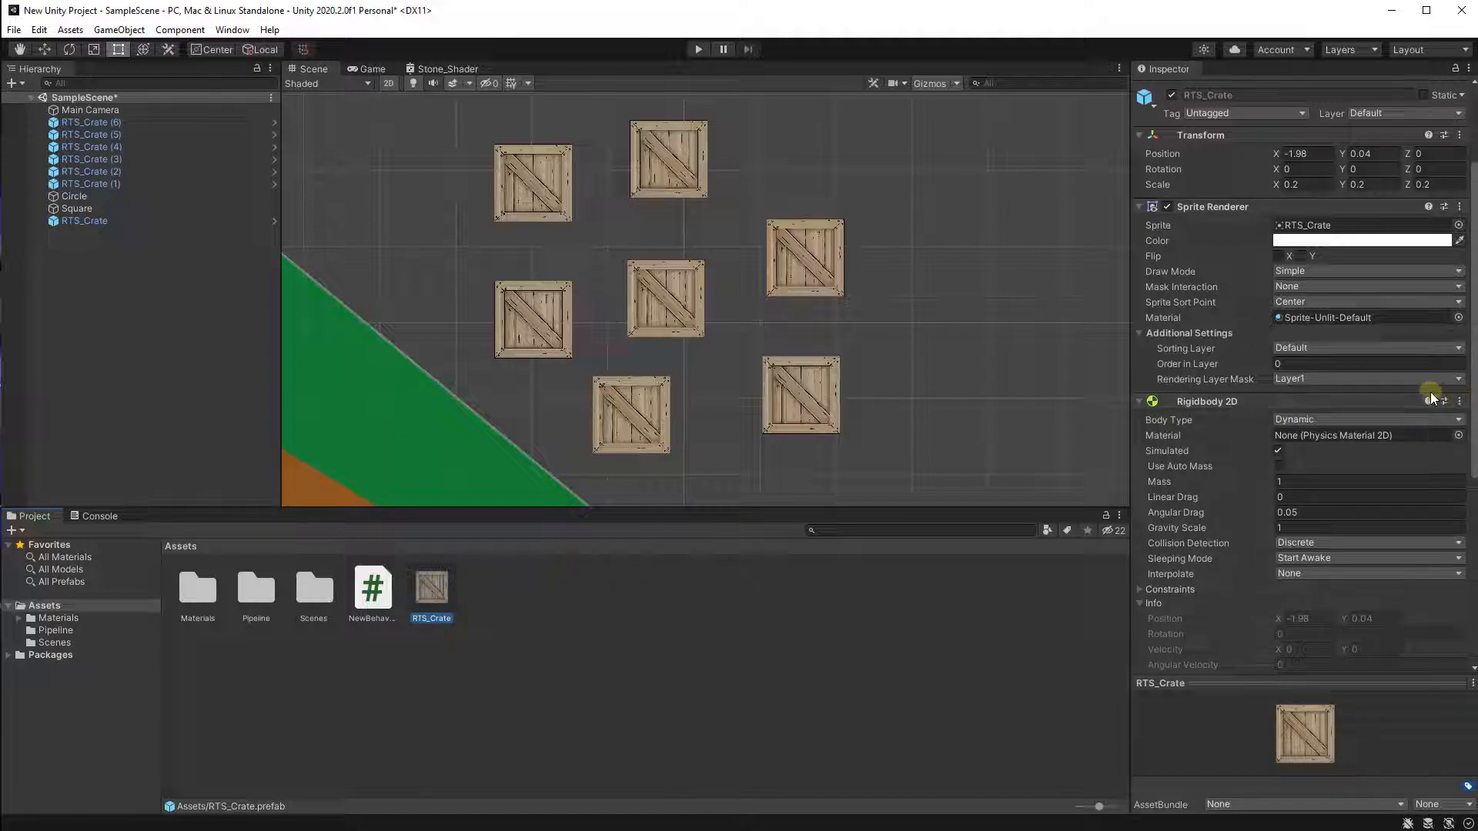
left_click(1286, 497)
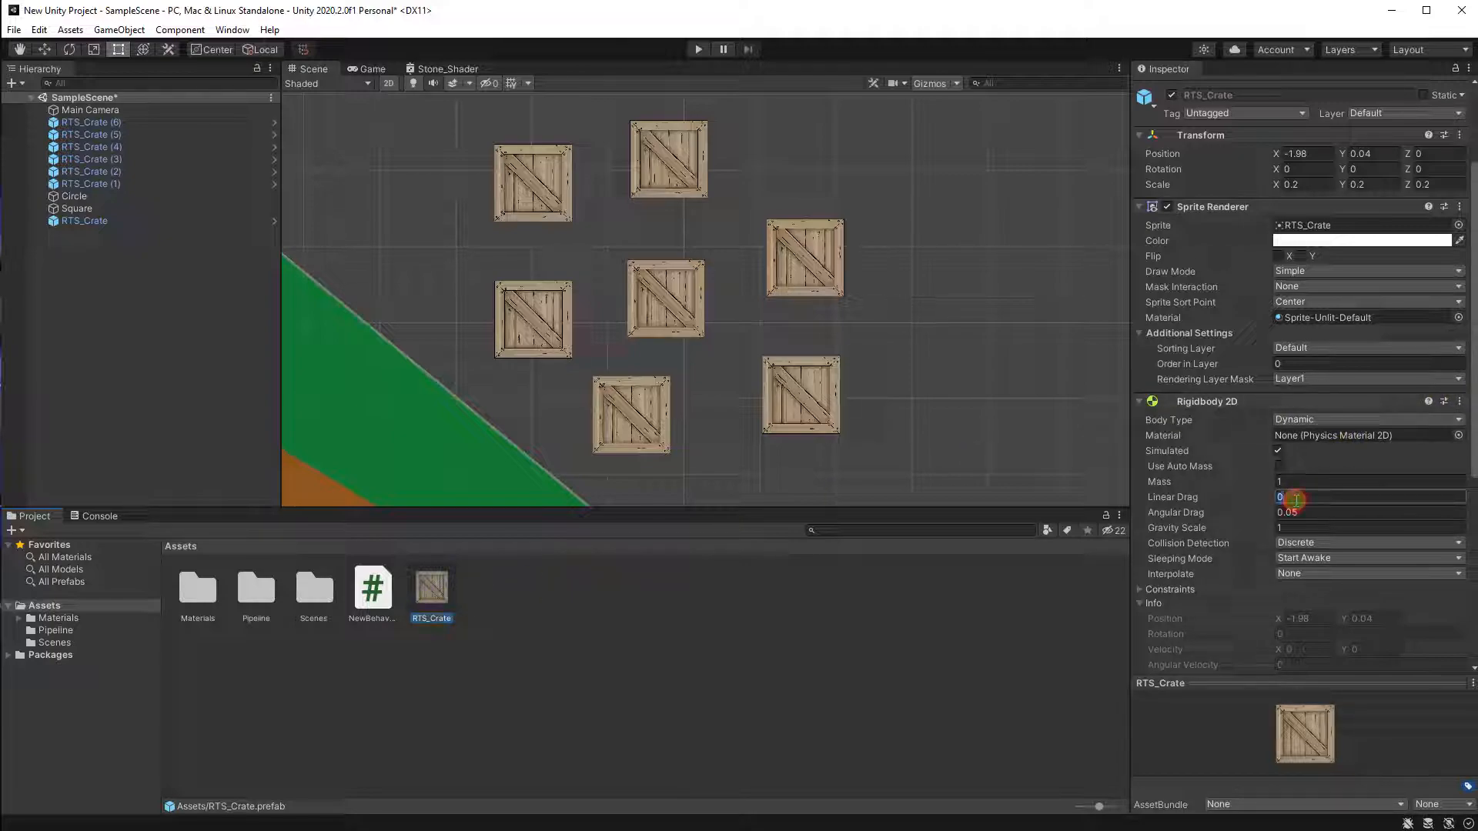
type("1")
left_click(995, 608)
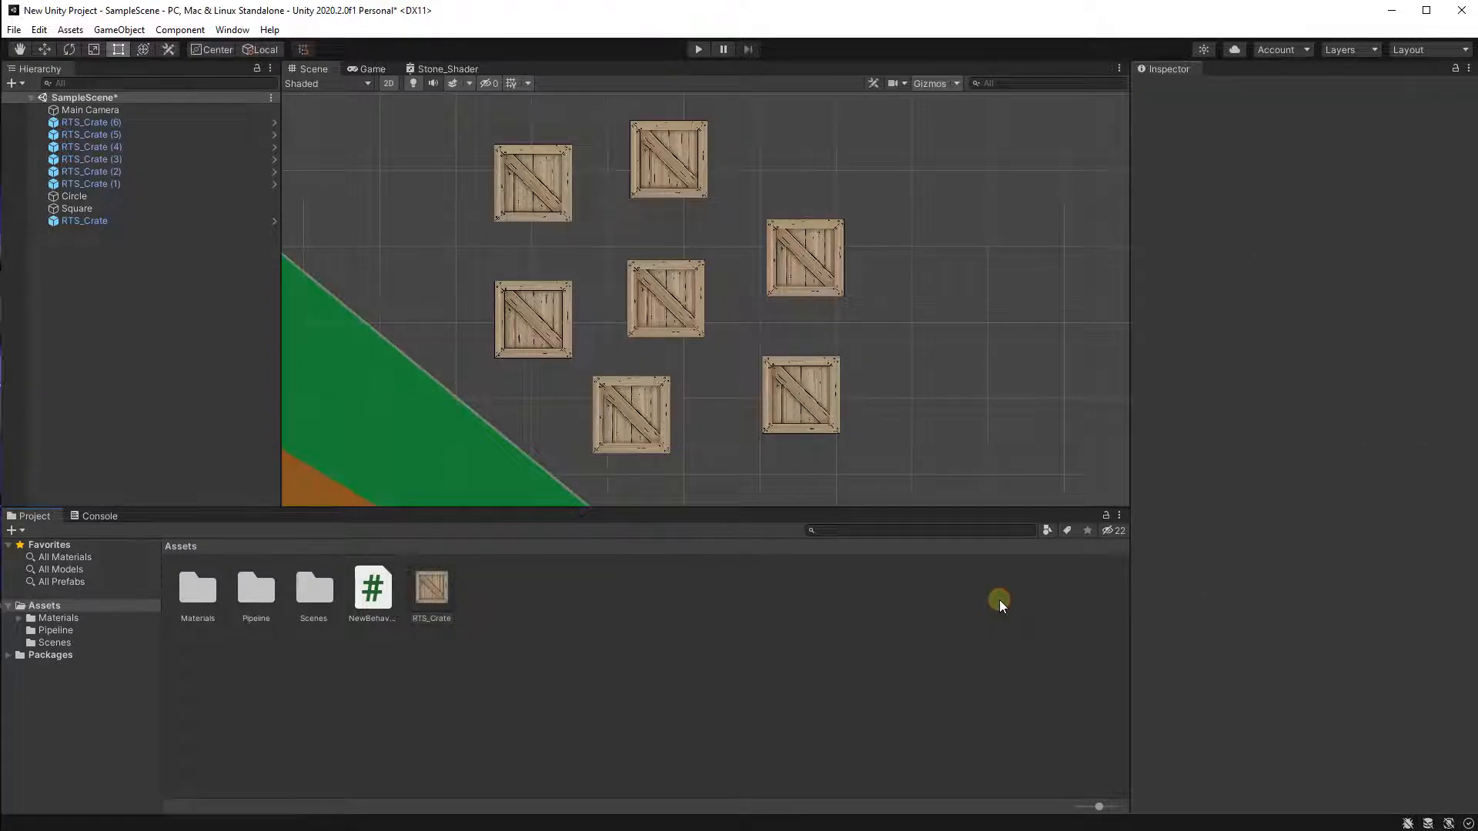
Check the Rigidbody 2D settings of the placed crate instances and look around the scene.
left_click(139, 134)
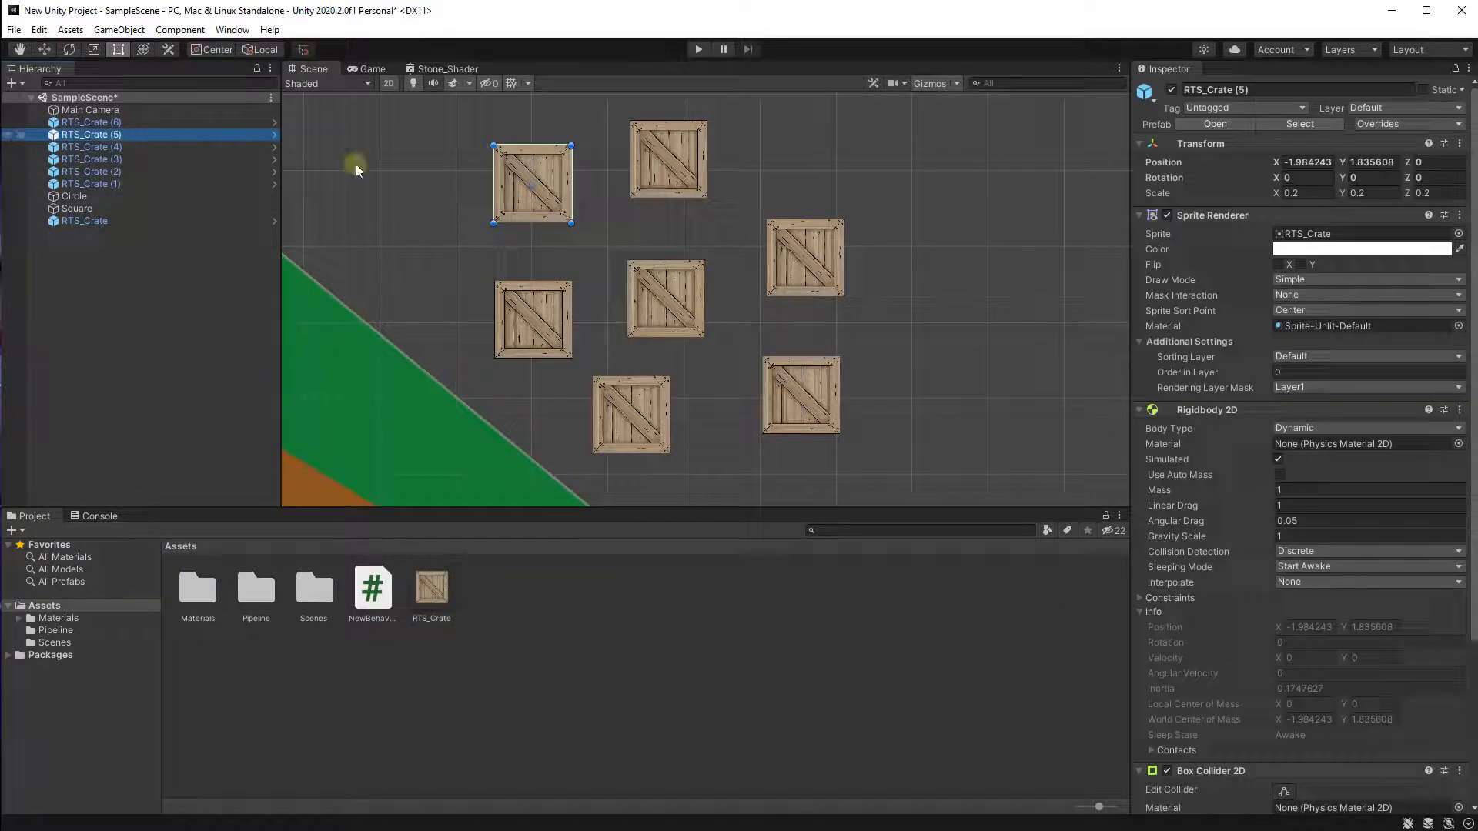
left_click(165, 170)
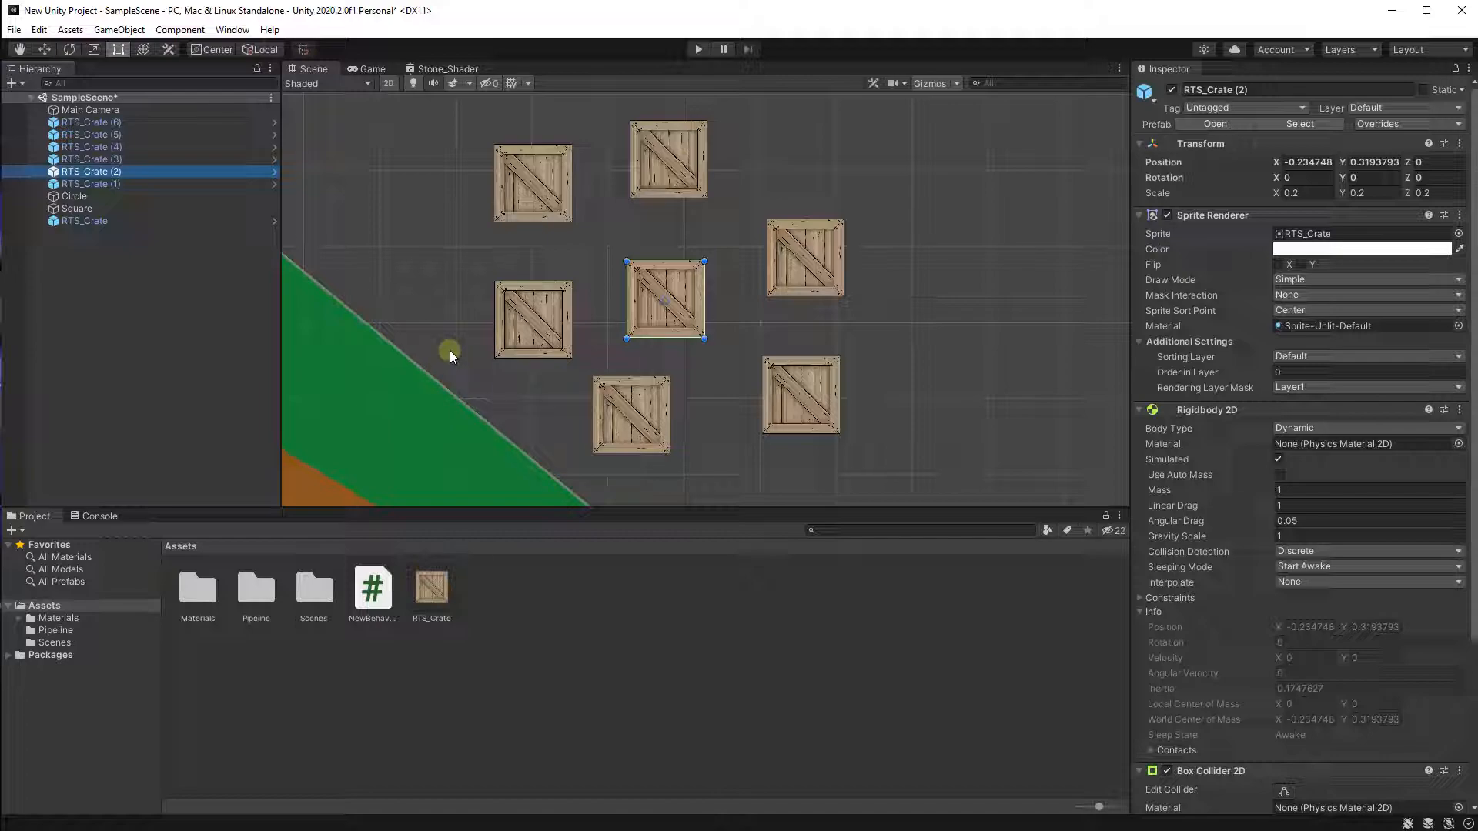
middle_click_drag(589, 210, 800, 242)
scroll(801, 242, "down", 3)
middle_click_drag(734, 202, 688, 228)
scroll(688, 228, "down", 1)
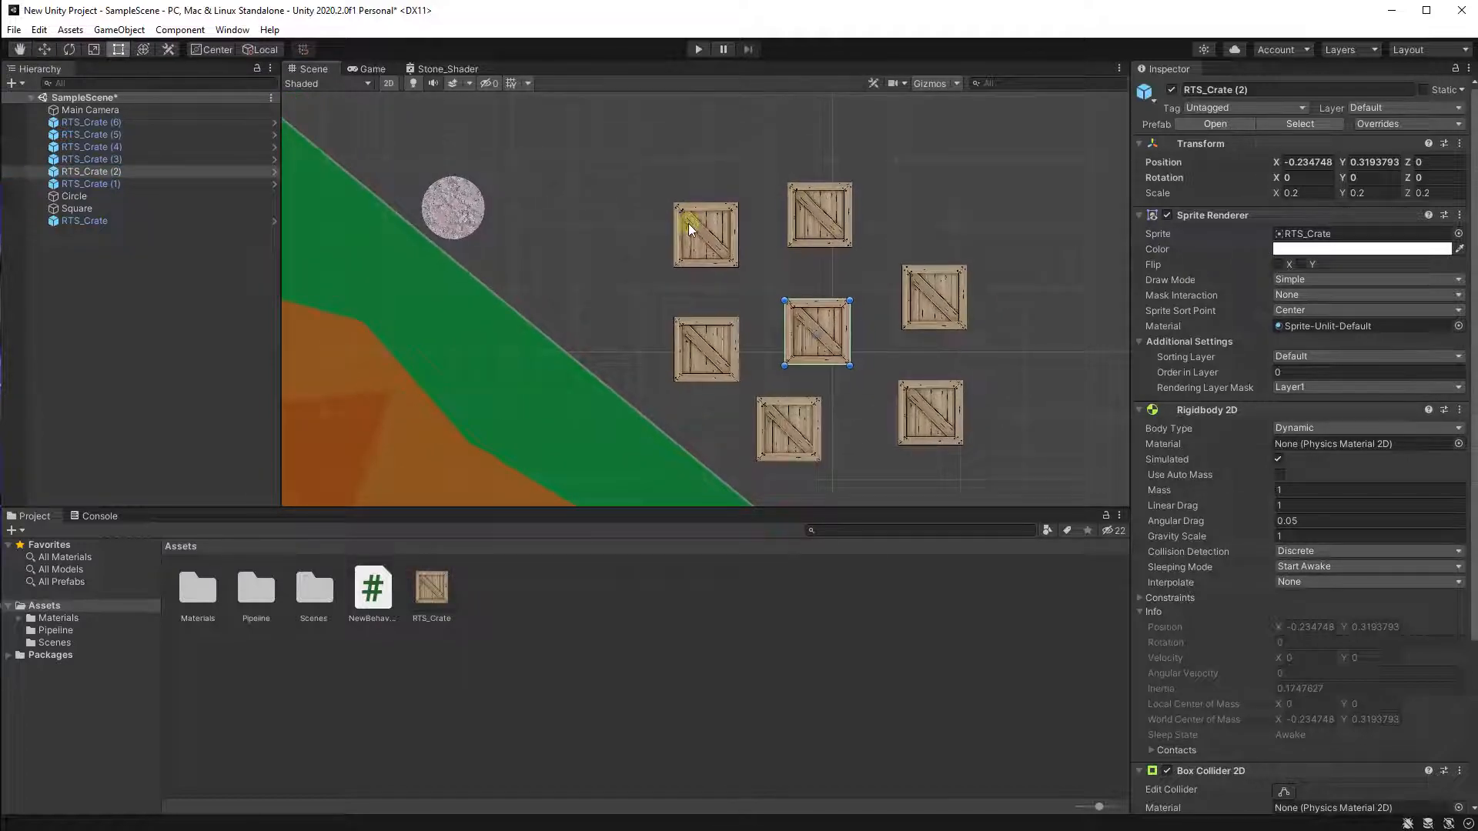
left_click(974, 224)
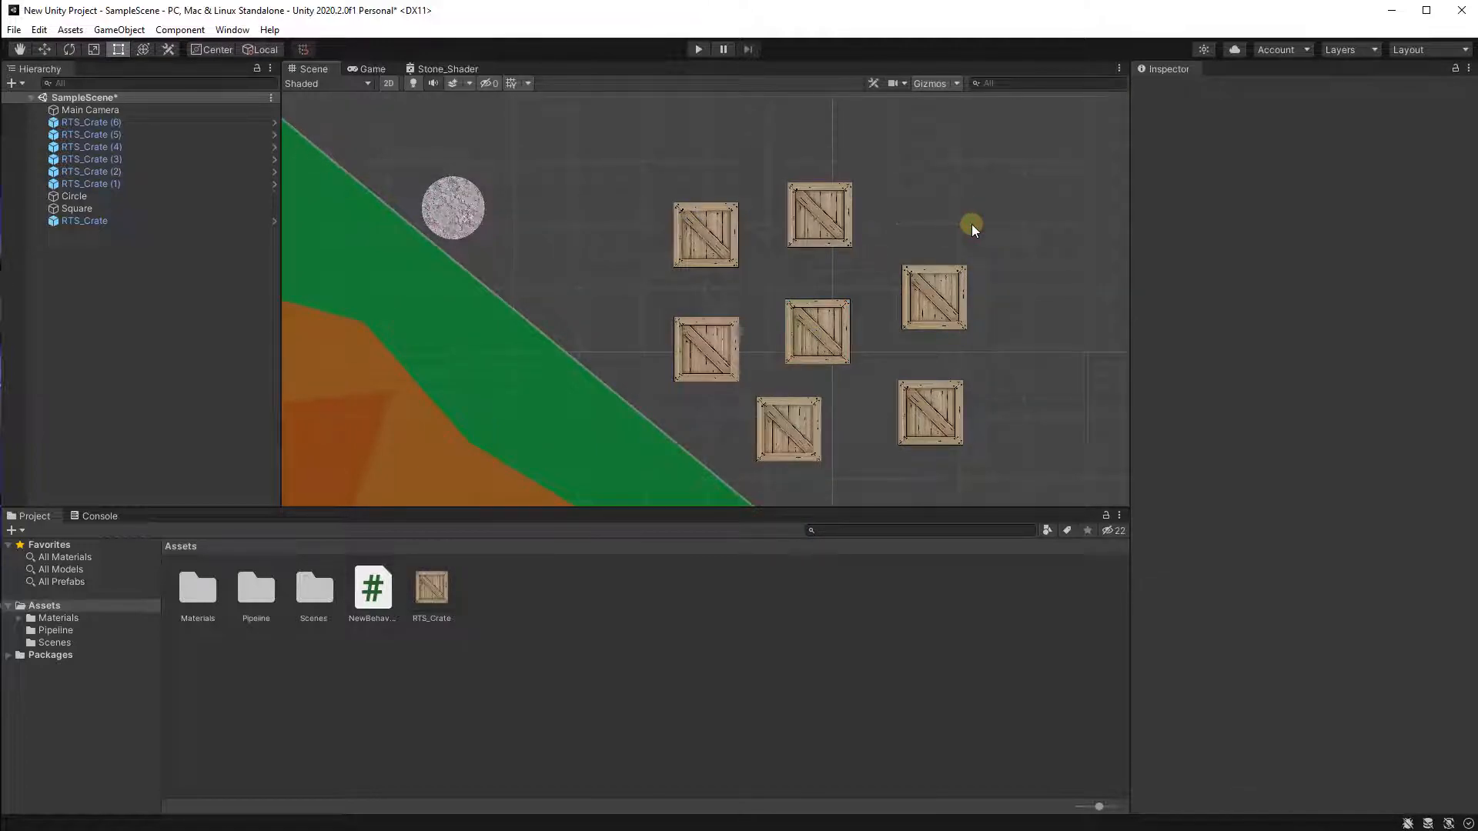
middle_click_drag(972, 224, 849, 214)
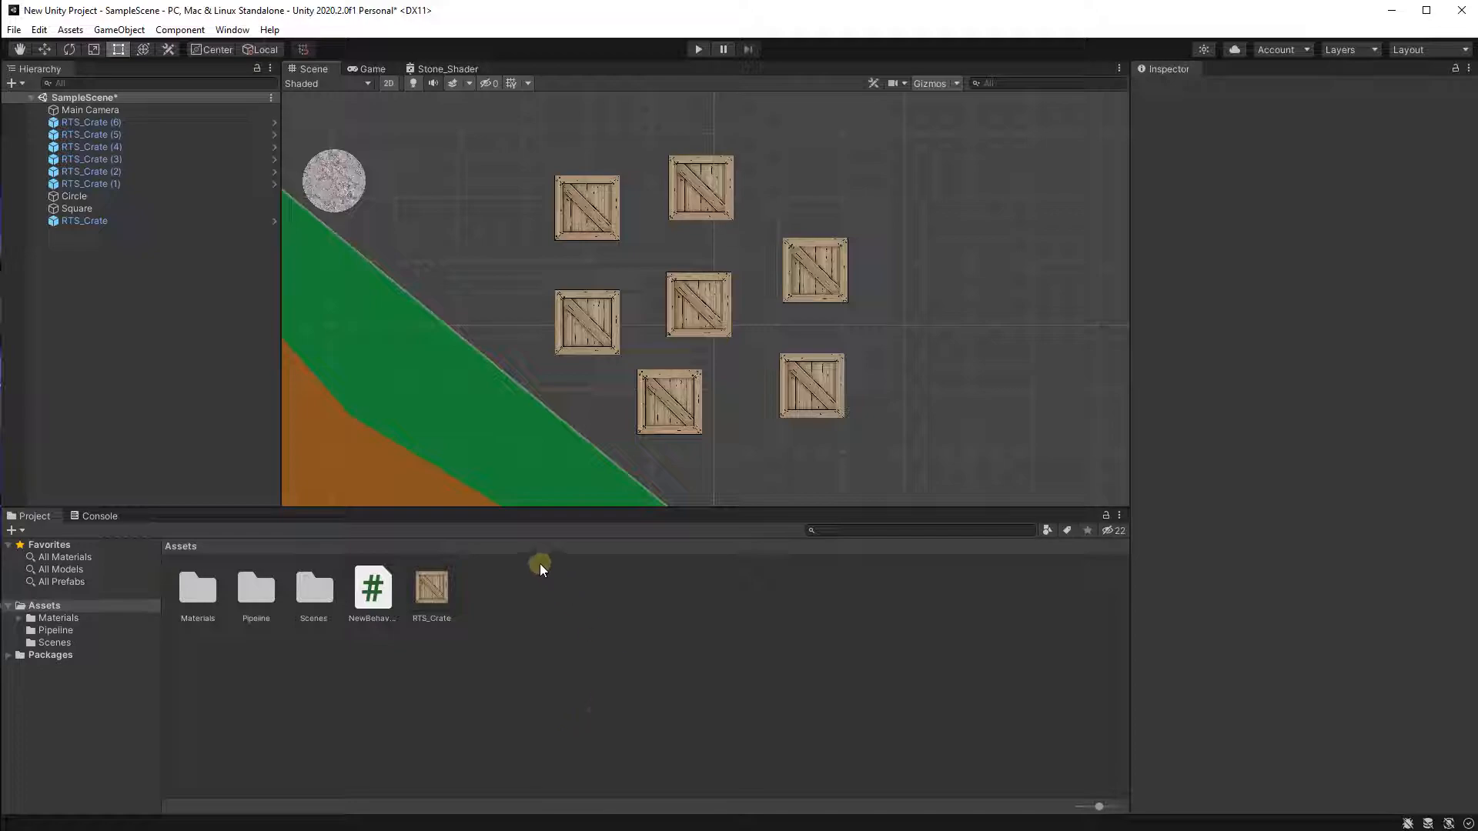
middle_click_drag(742, 478, 580, 486)
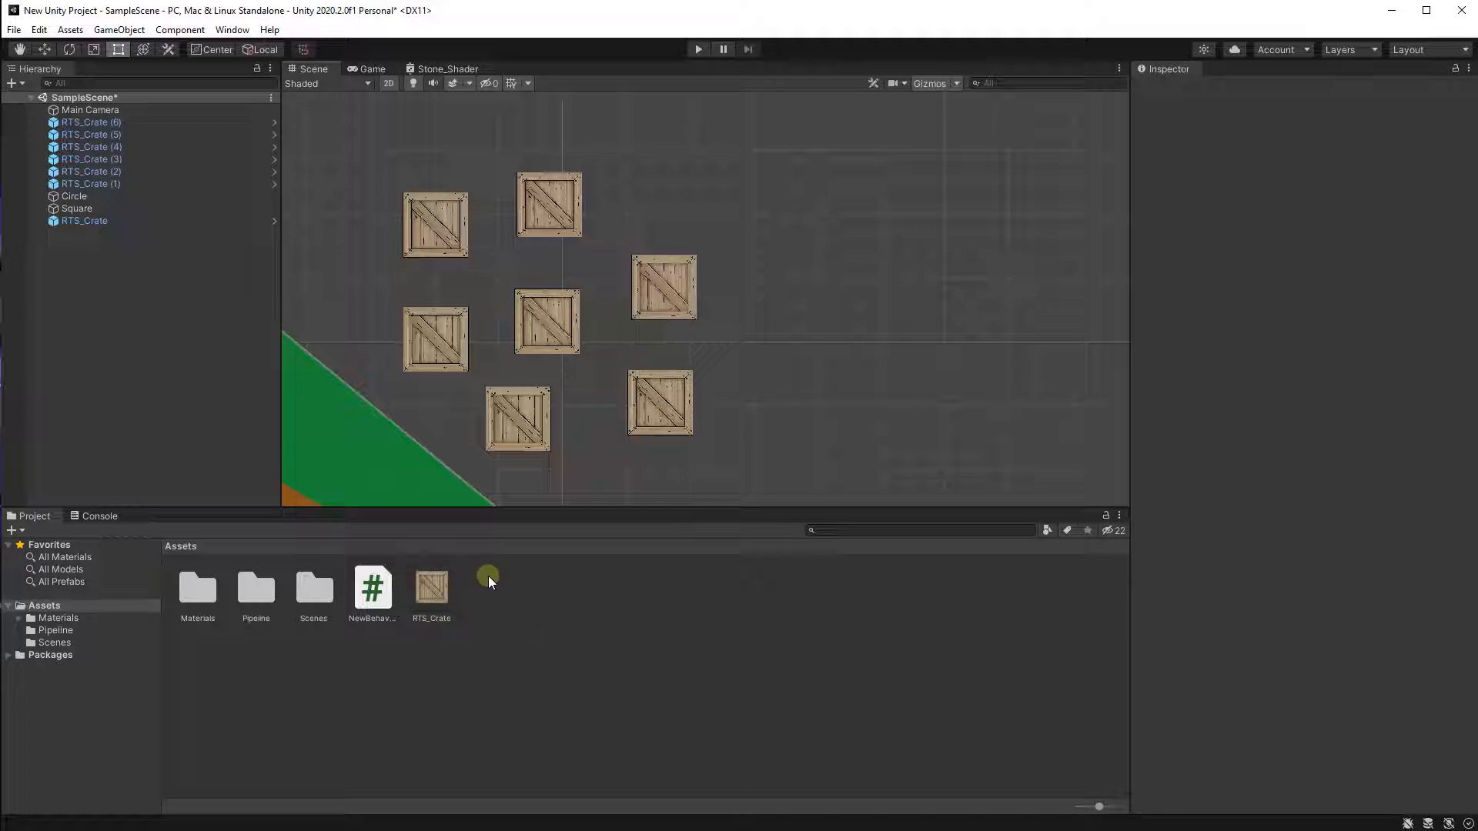
left_click_drag(433, 597, 783, 380)
left_click_drag(492, 549, 784, 242)
left_click_drag(431, 591, 664, 156)
scroll(666, 304, "down", 3)
middle_click_drag(788, 358, 957, 356)
key("Delete")
left_click(938, 258)
key("Delete")
left_click(942, 371)
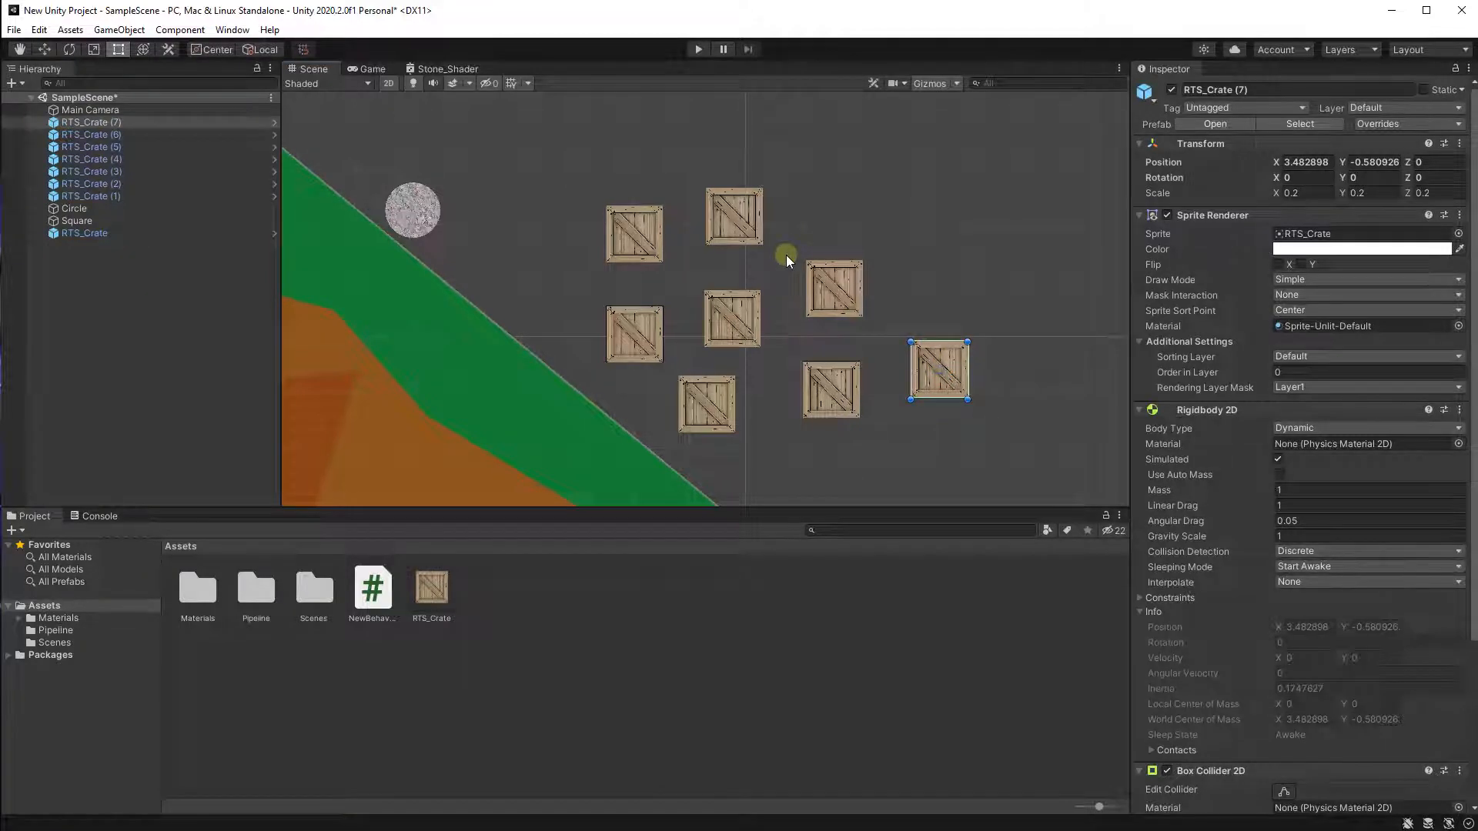
key("Delete")
Create an empty GameObject in the hierarchy and name it Crates.
scroll(927, 359, "down", 1)
middle_click_drag(927, 360, 579, 233)
scroll(580, 233, "down", 3)
middle_click_drag(413, 269, 637, 442)
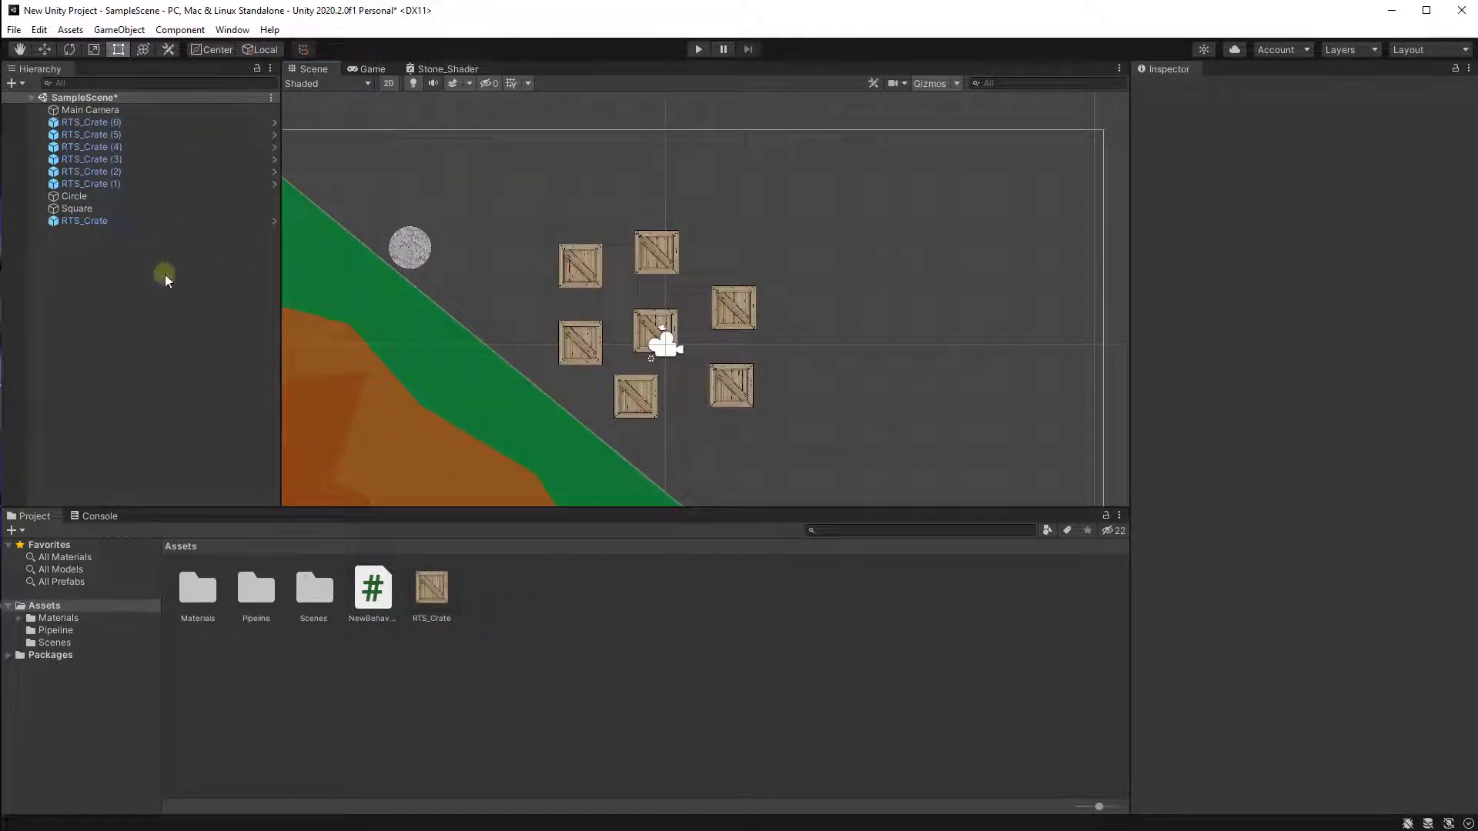
right_click(67, 288)
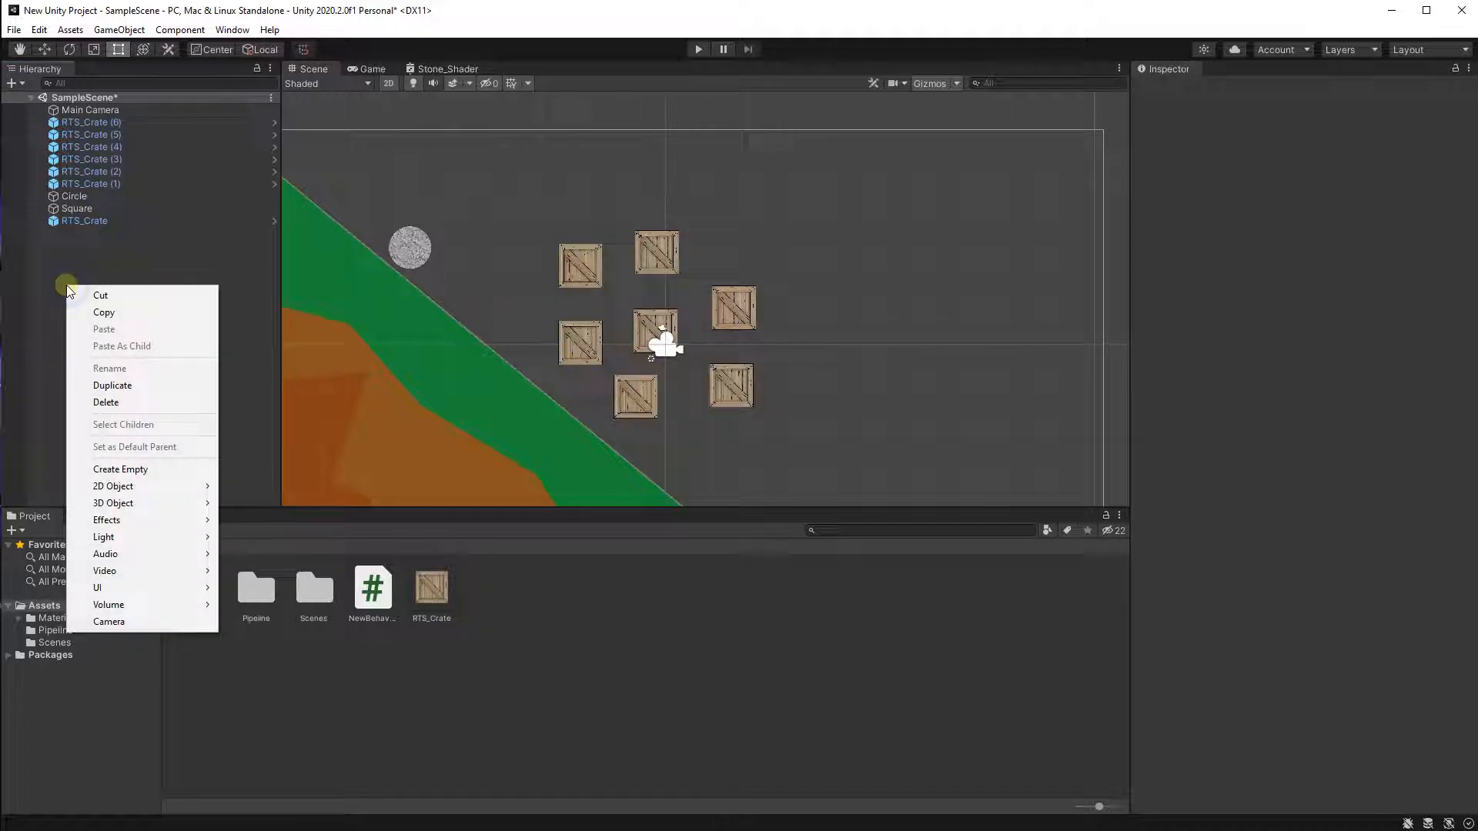
left_click(146, 469)
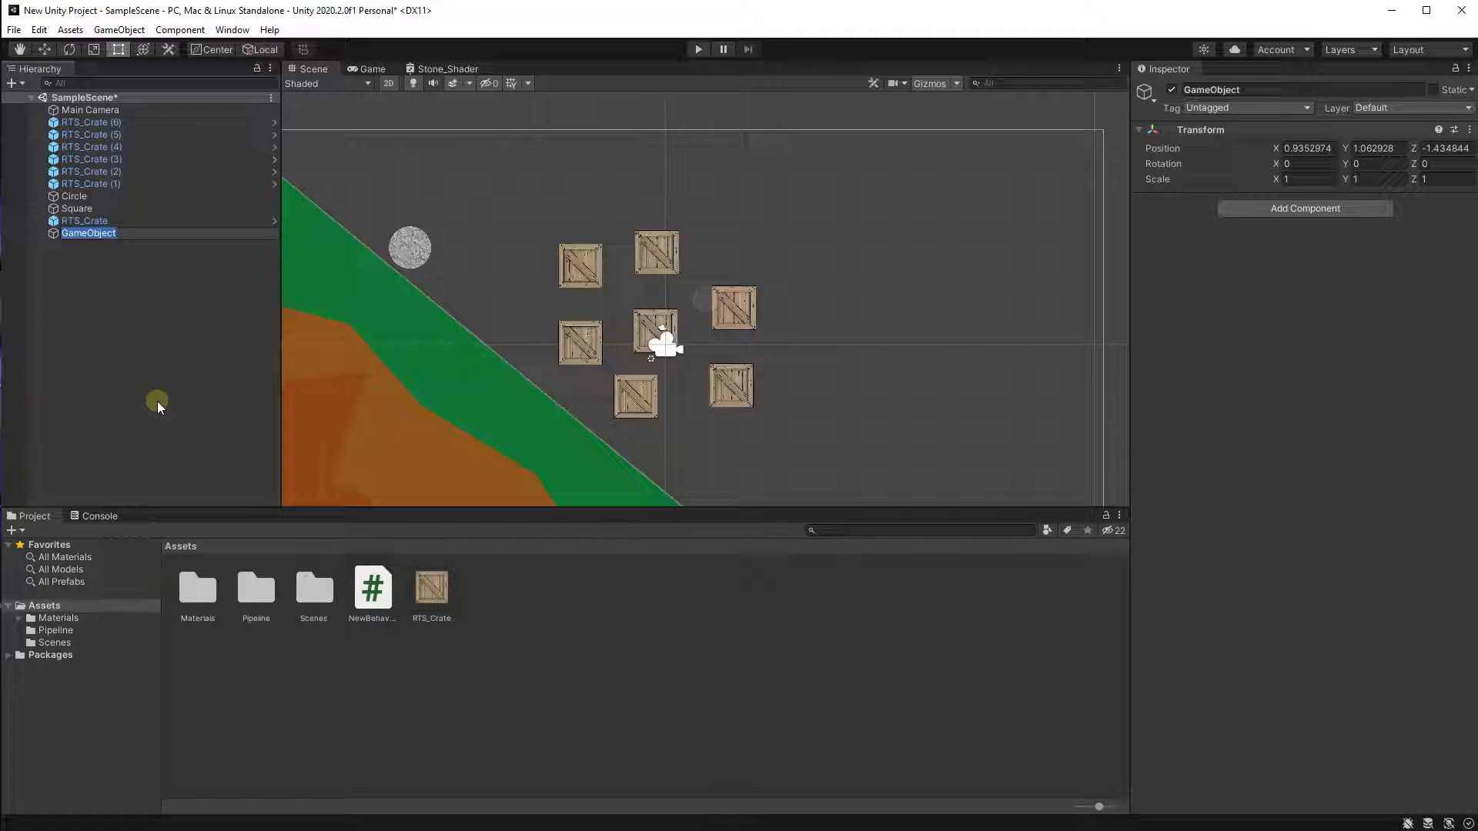
type("Crates")
left_click(128, 296)
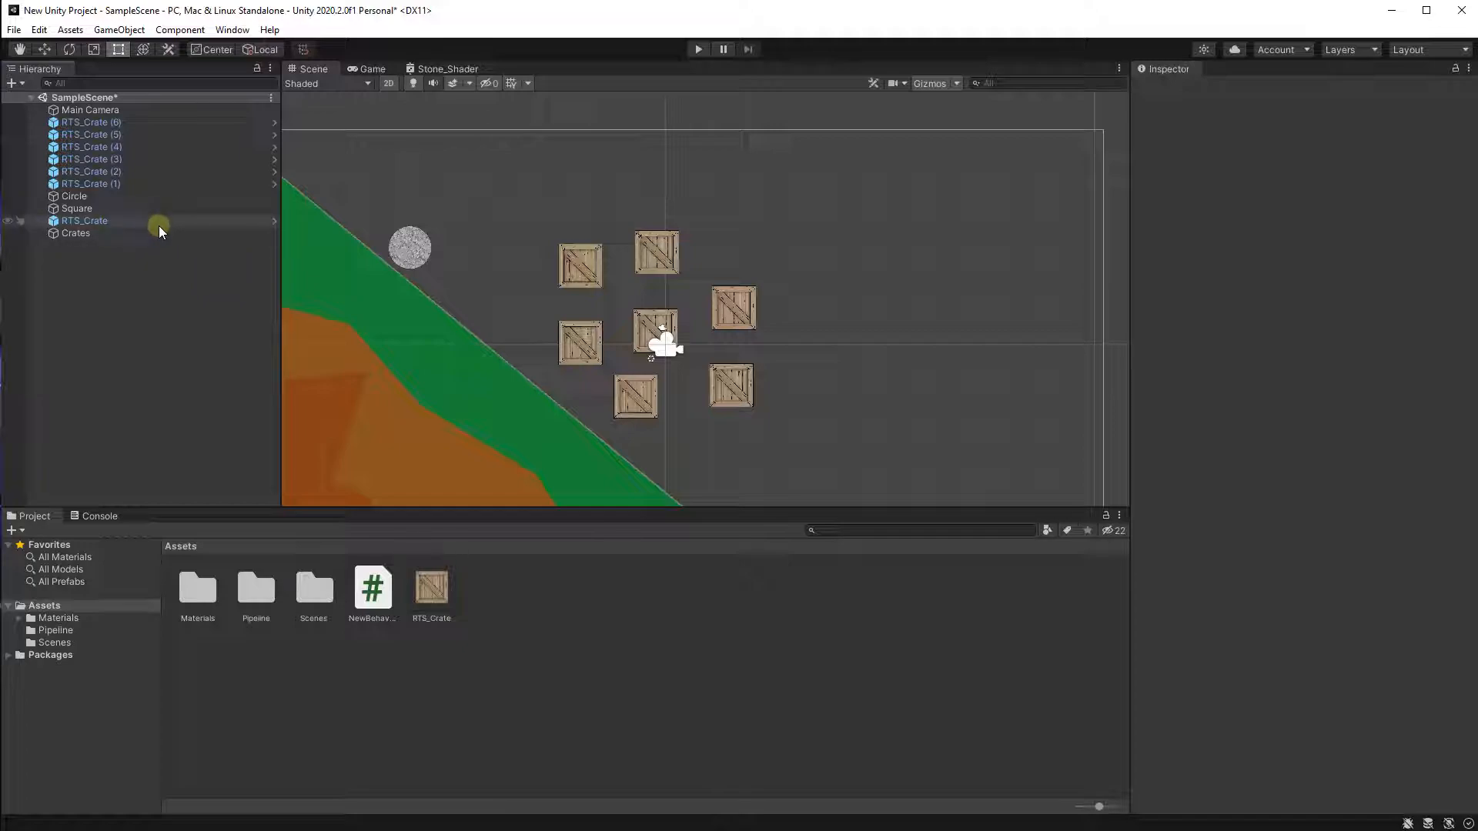
Move the original crate and all six crate copies into the Crates object, then collapse it.
left_click_drag(159, 224, 157, 235)
left_click(153, 183)
left_click(129, 125, "shift")
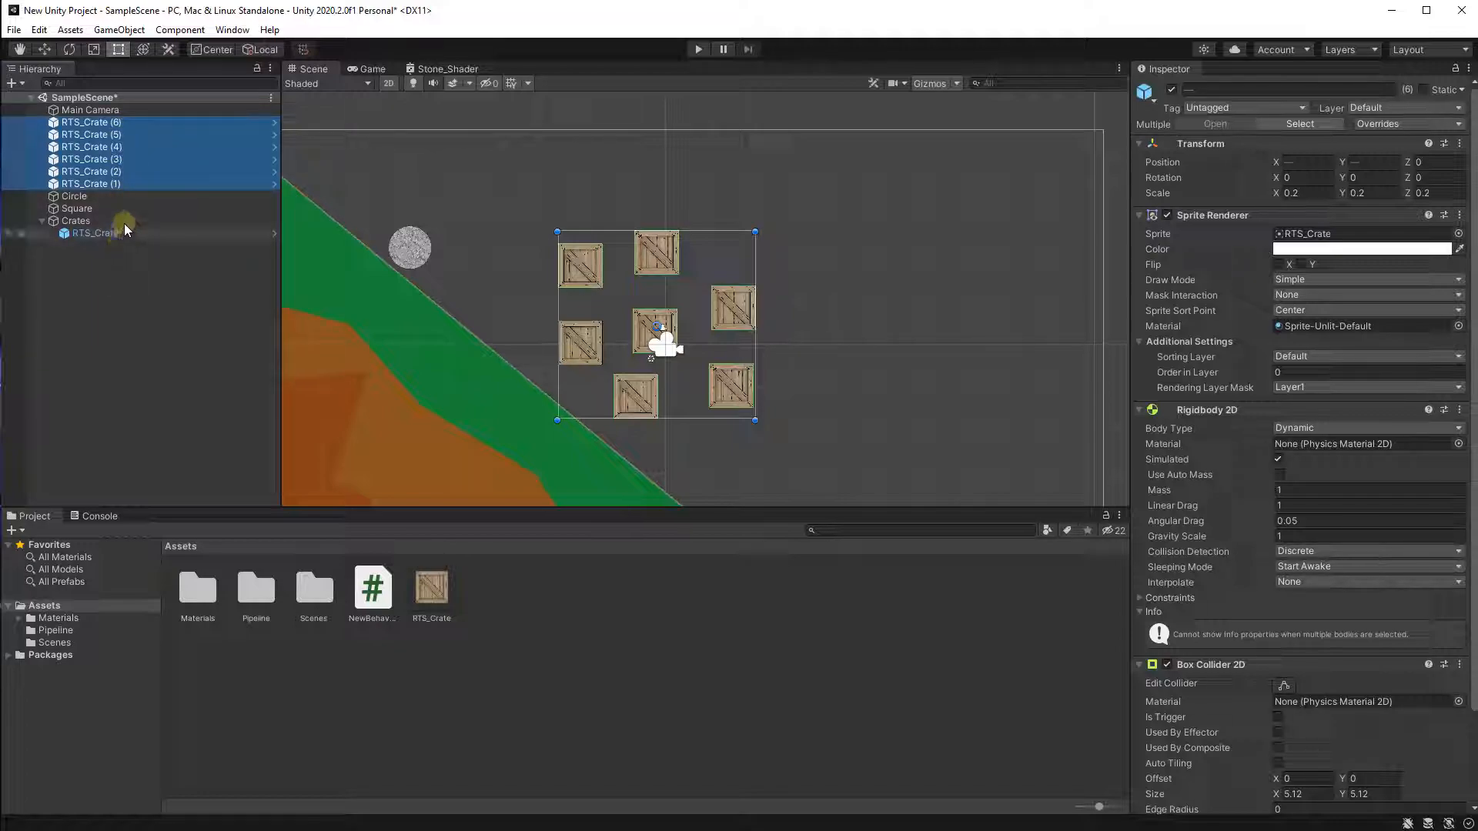
left_click_drag(143, 166, 104, 225)
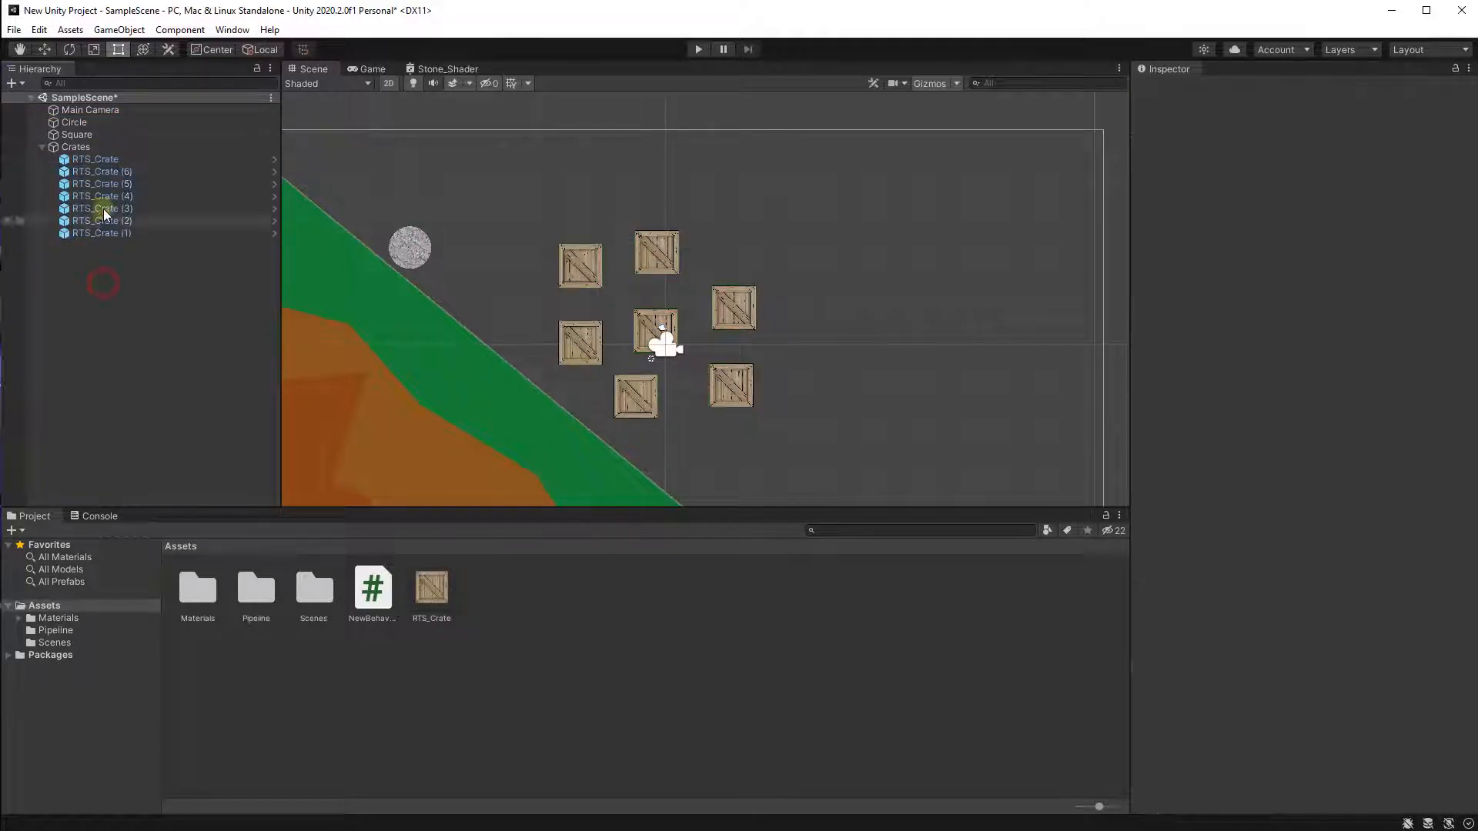
left_click(41, 146)
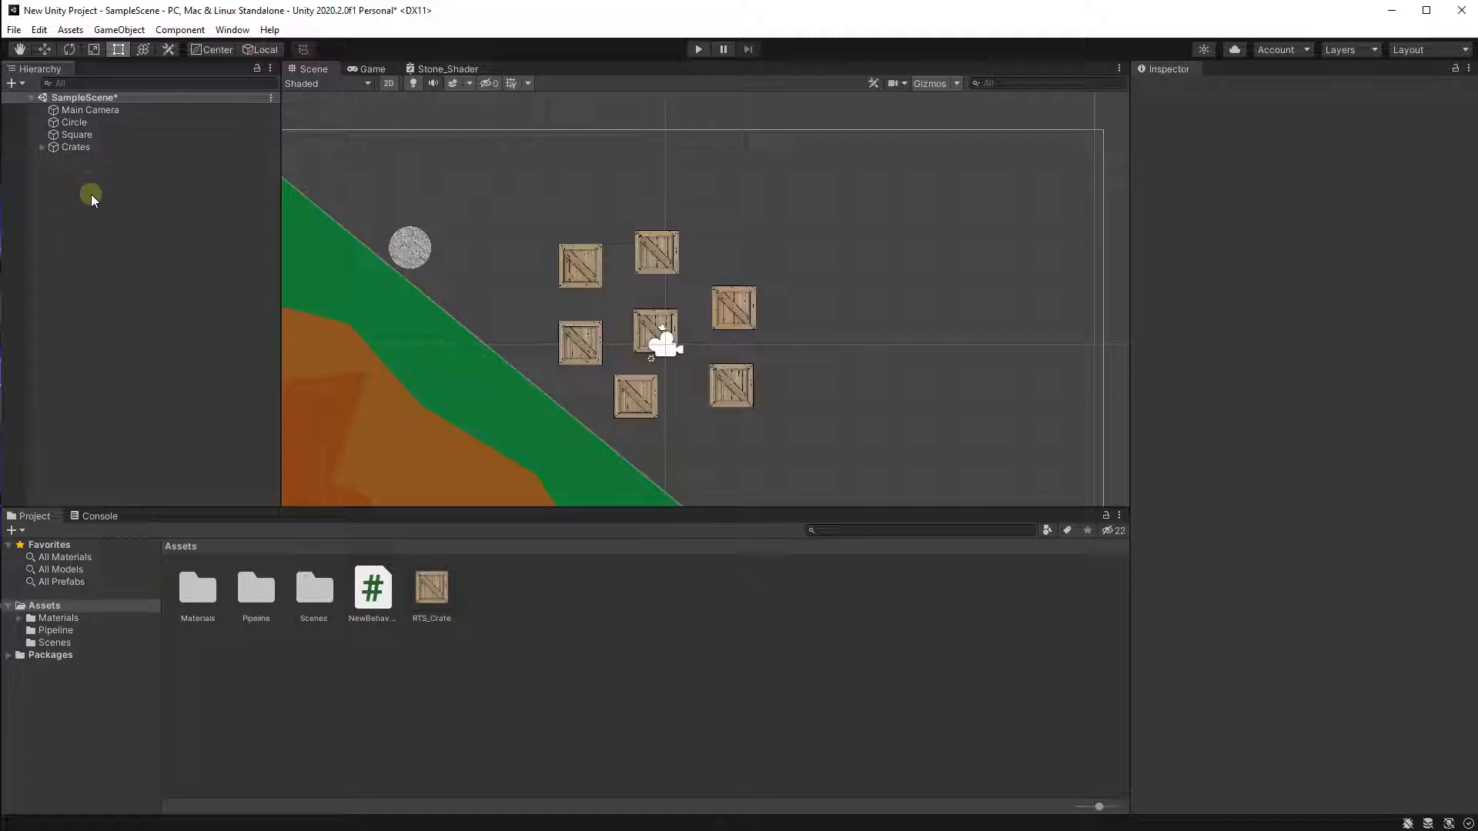
Rename the Circle object to Boulder.
scroll(497, 303, "up", 2)
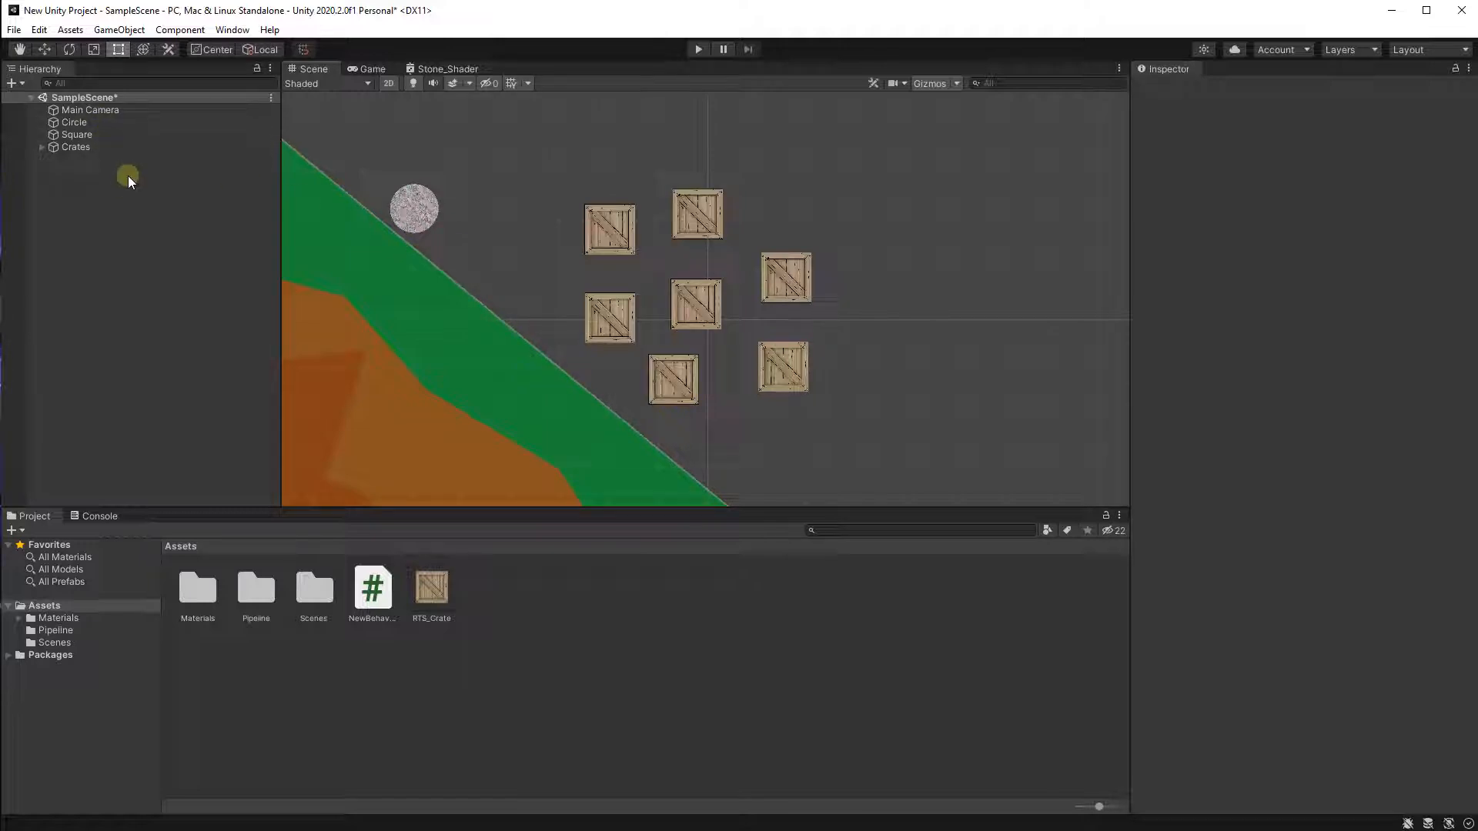
left_click(114, 123)
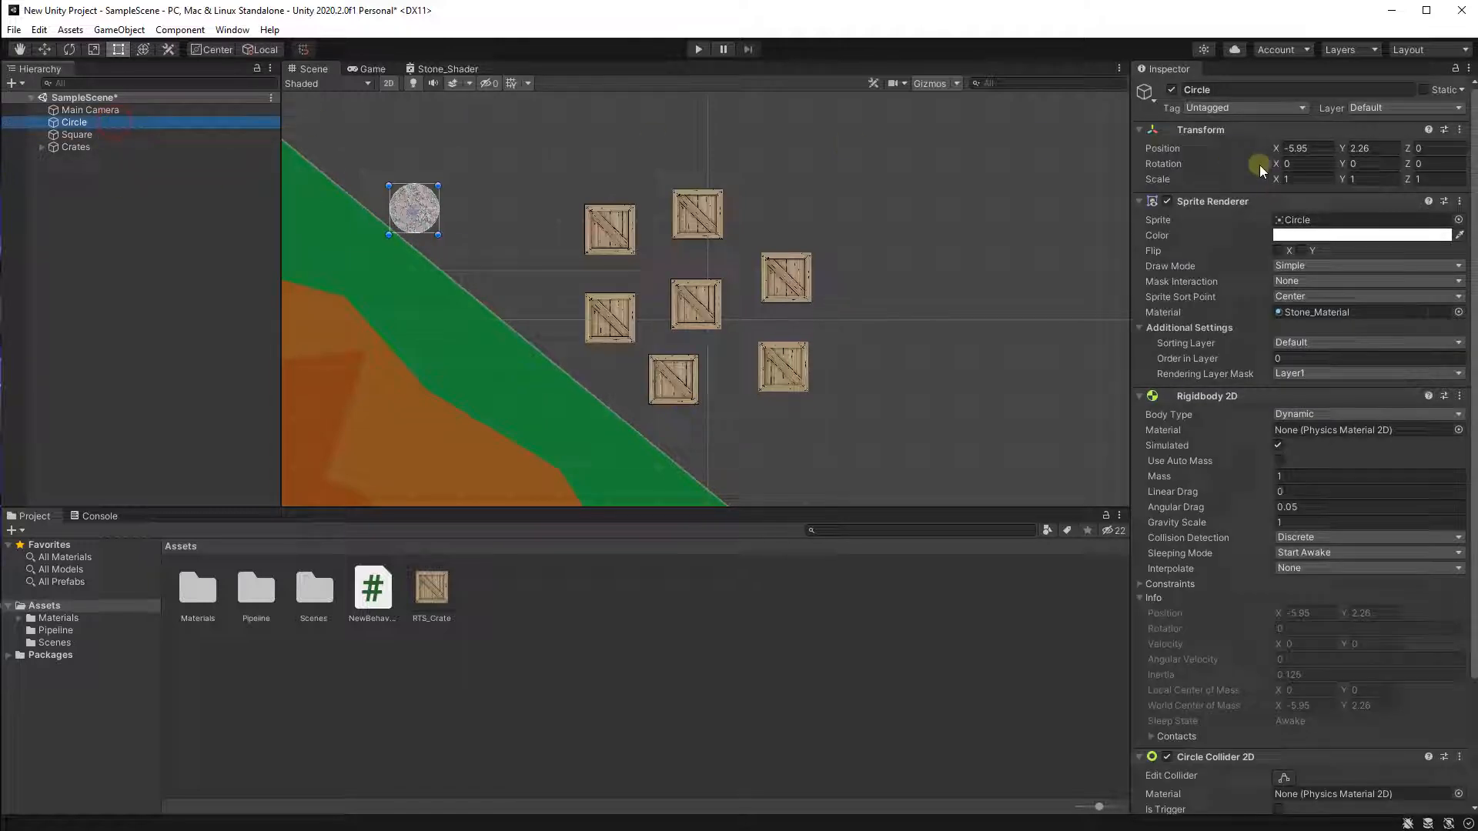
left_click(1241, 91)
type("Boulder")
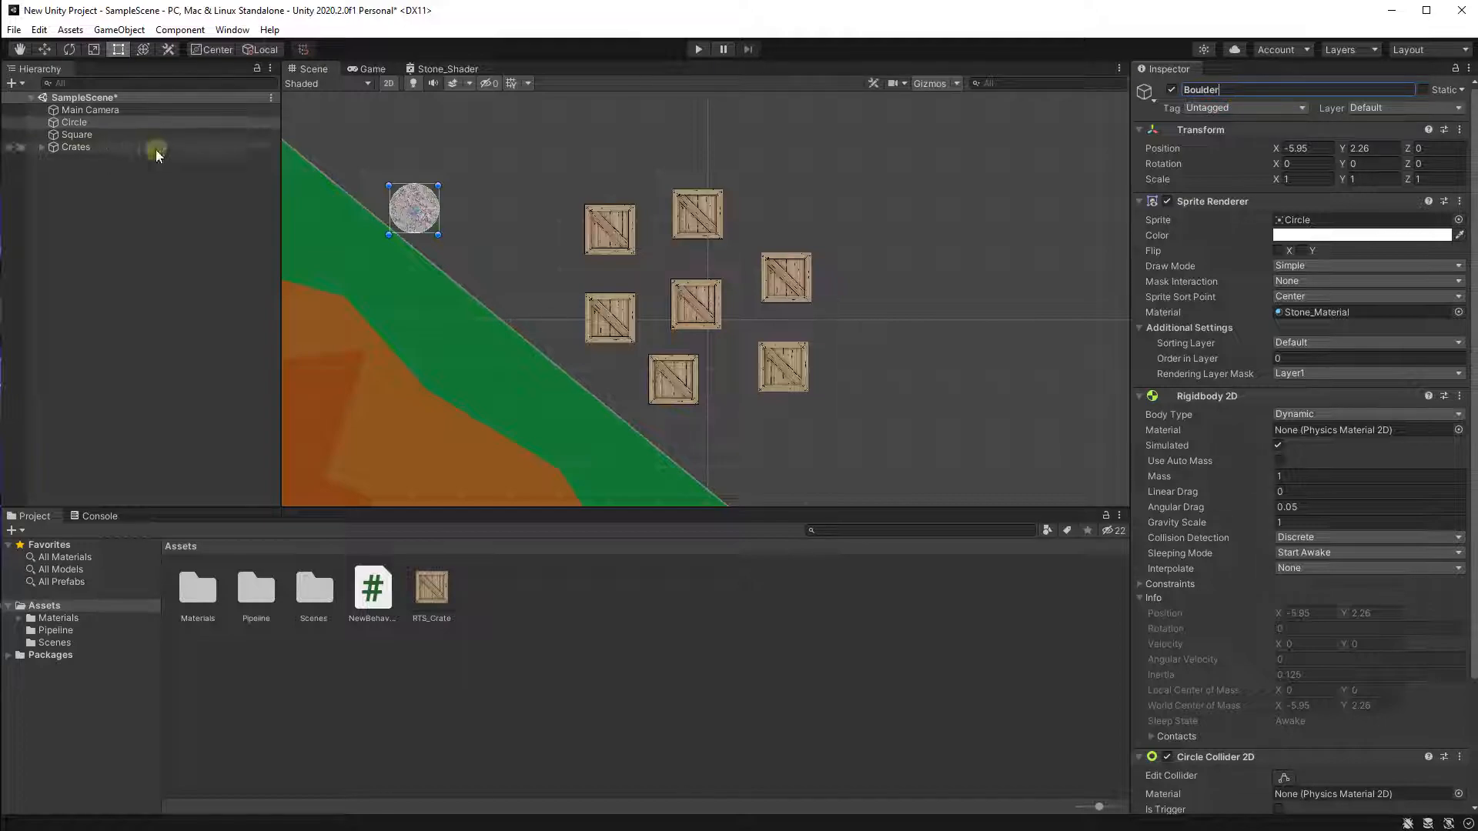
Rename the Square object to Ground.
double_click(235, 137)
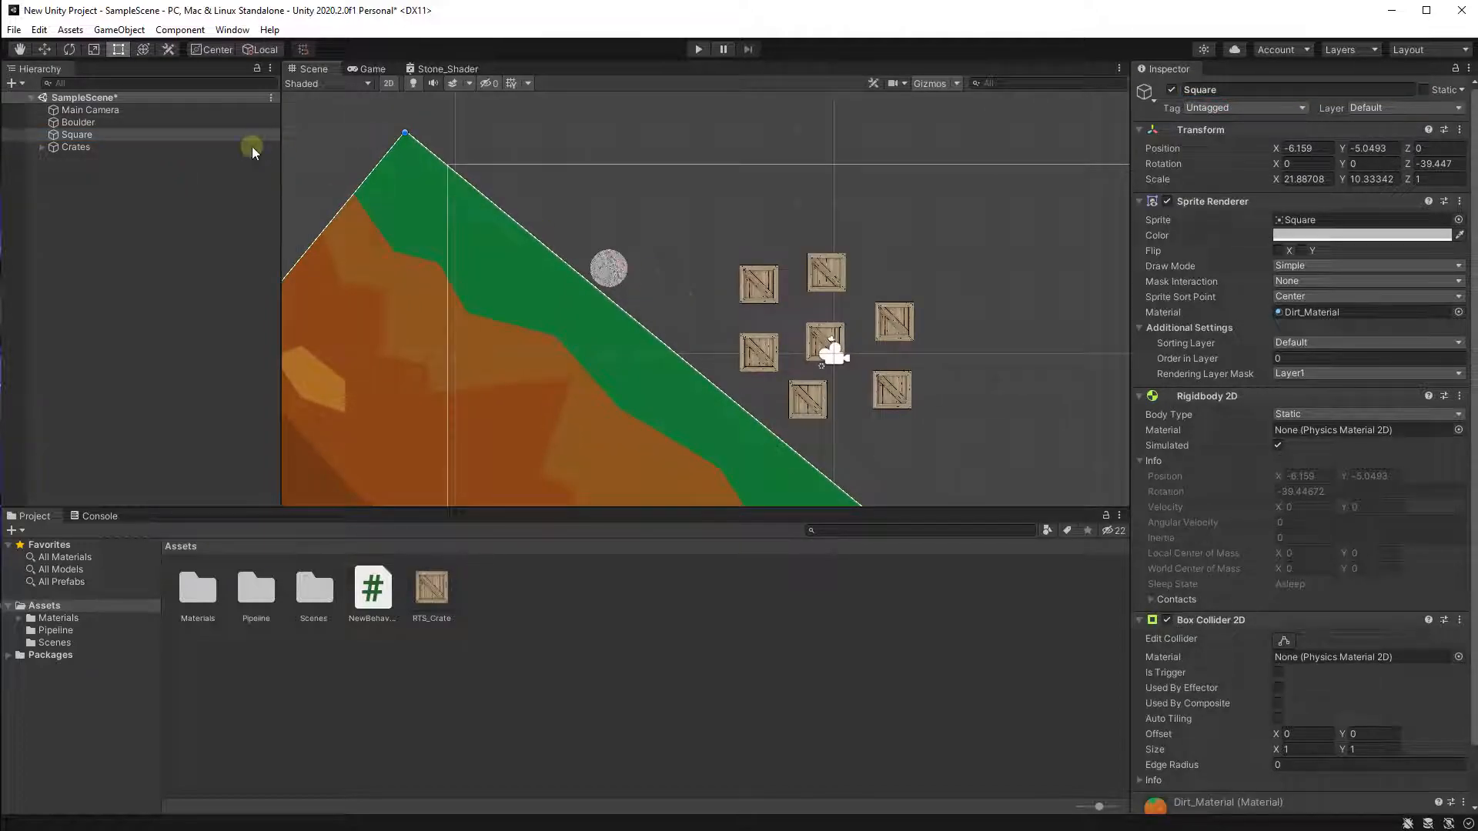
left_click(1237, 89)
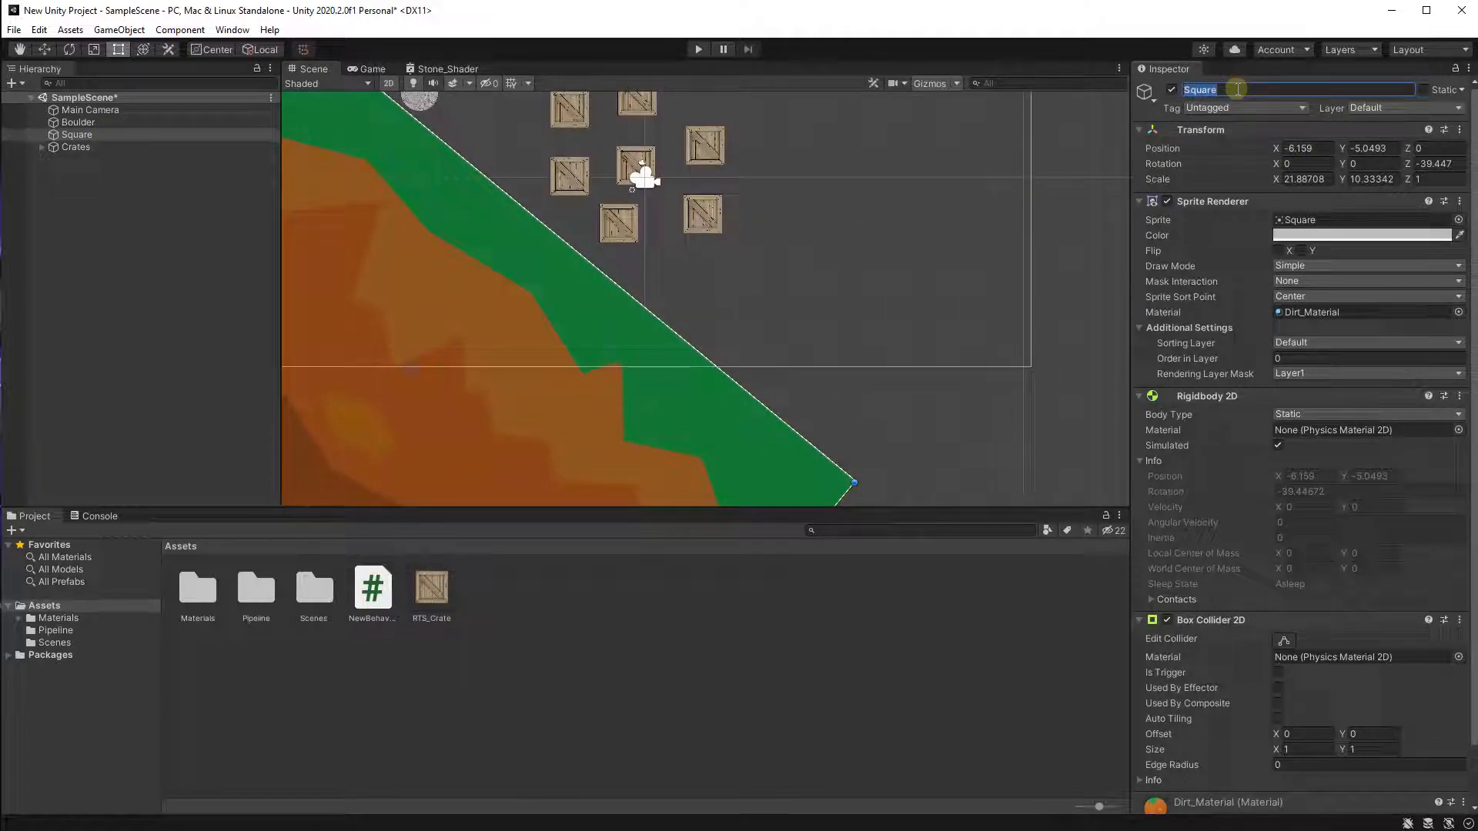
type("Ground")
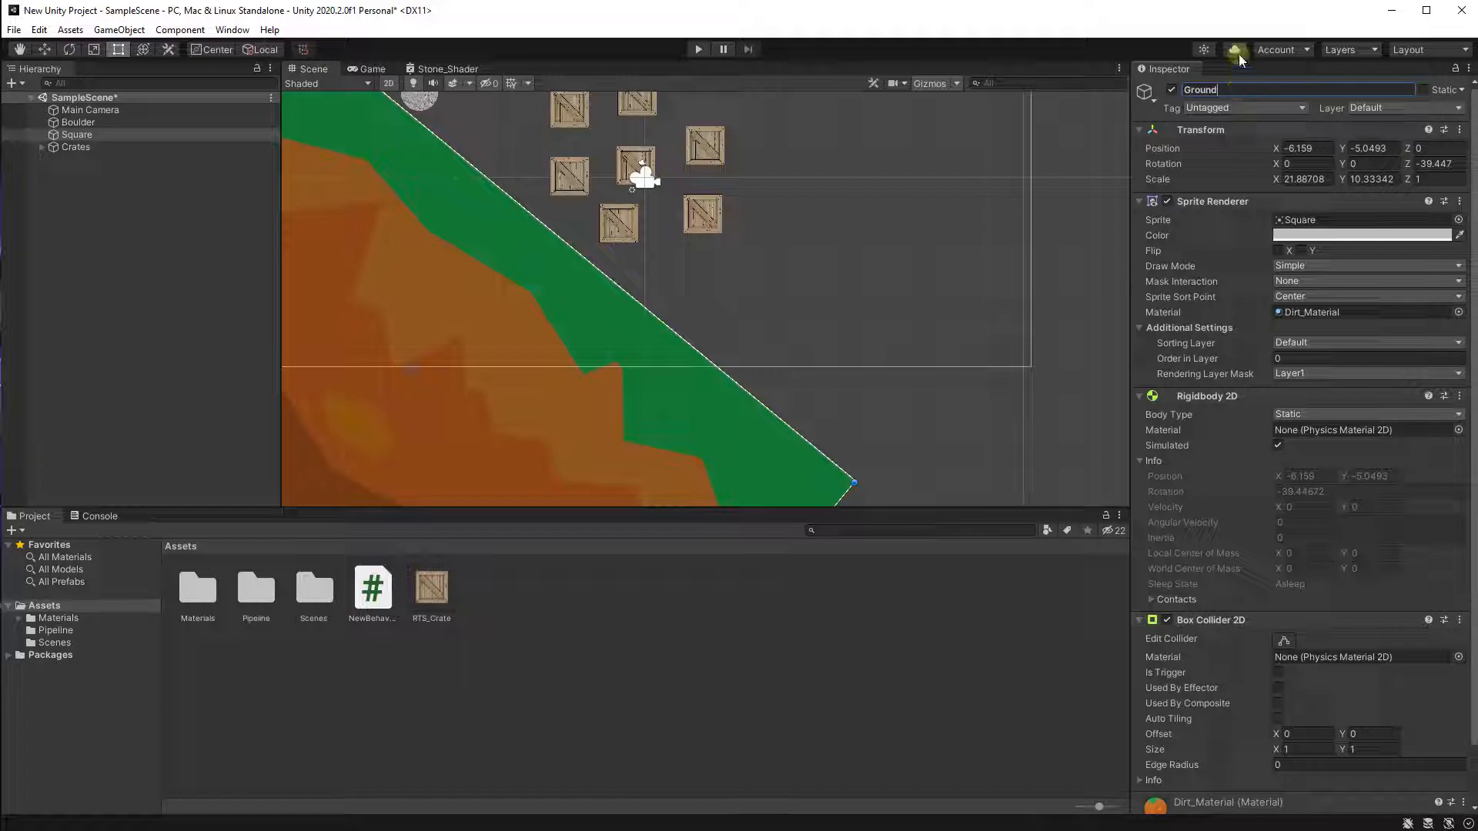
Test the scene in play mode to watch the boulder and crates, then exit play mode.
left_click(100, 285)
middle_click_drag(597, 200, 657, 260)
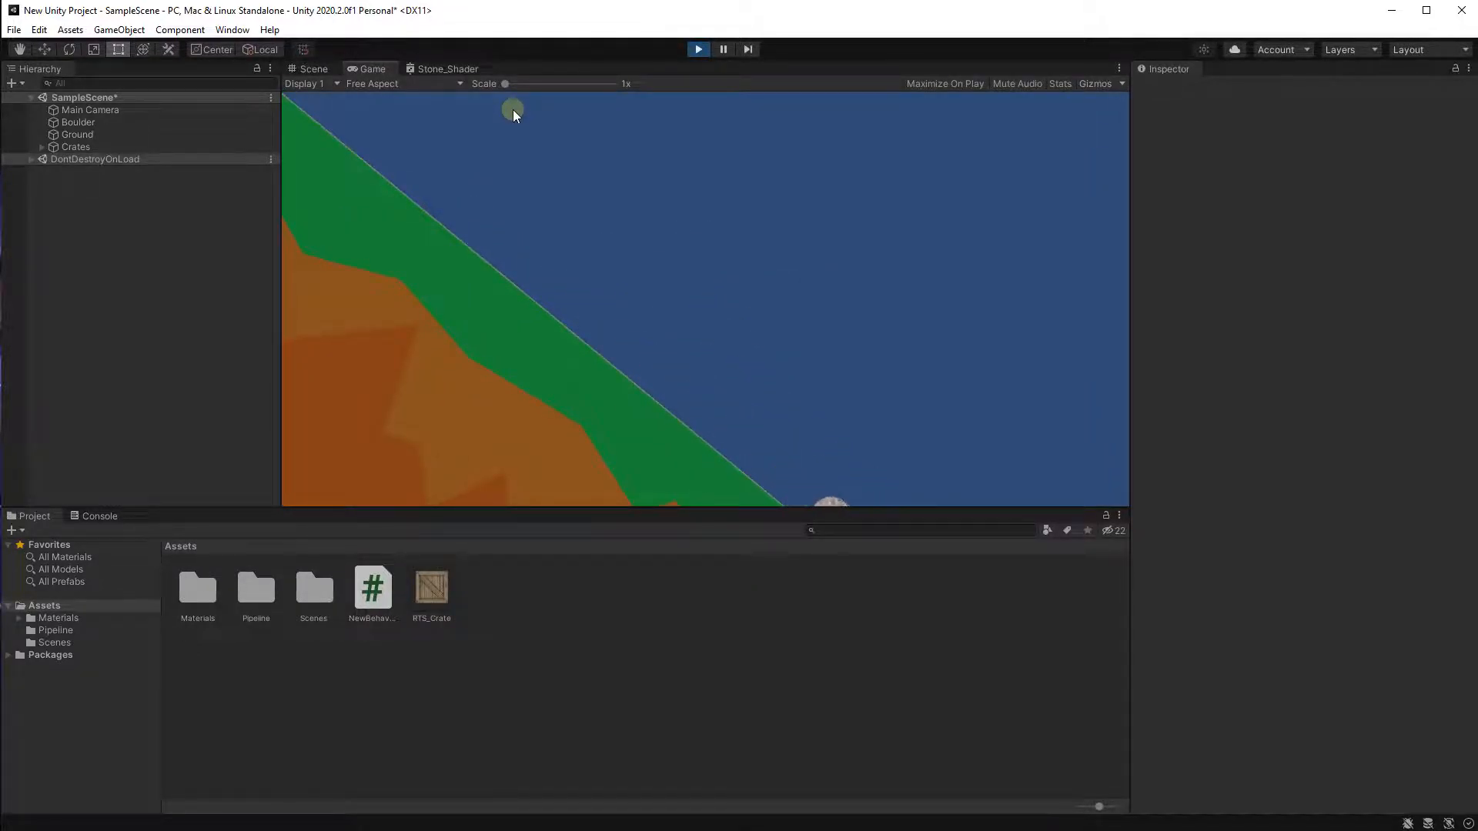
left_click(707, 50)
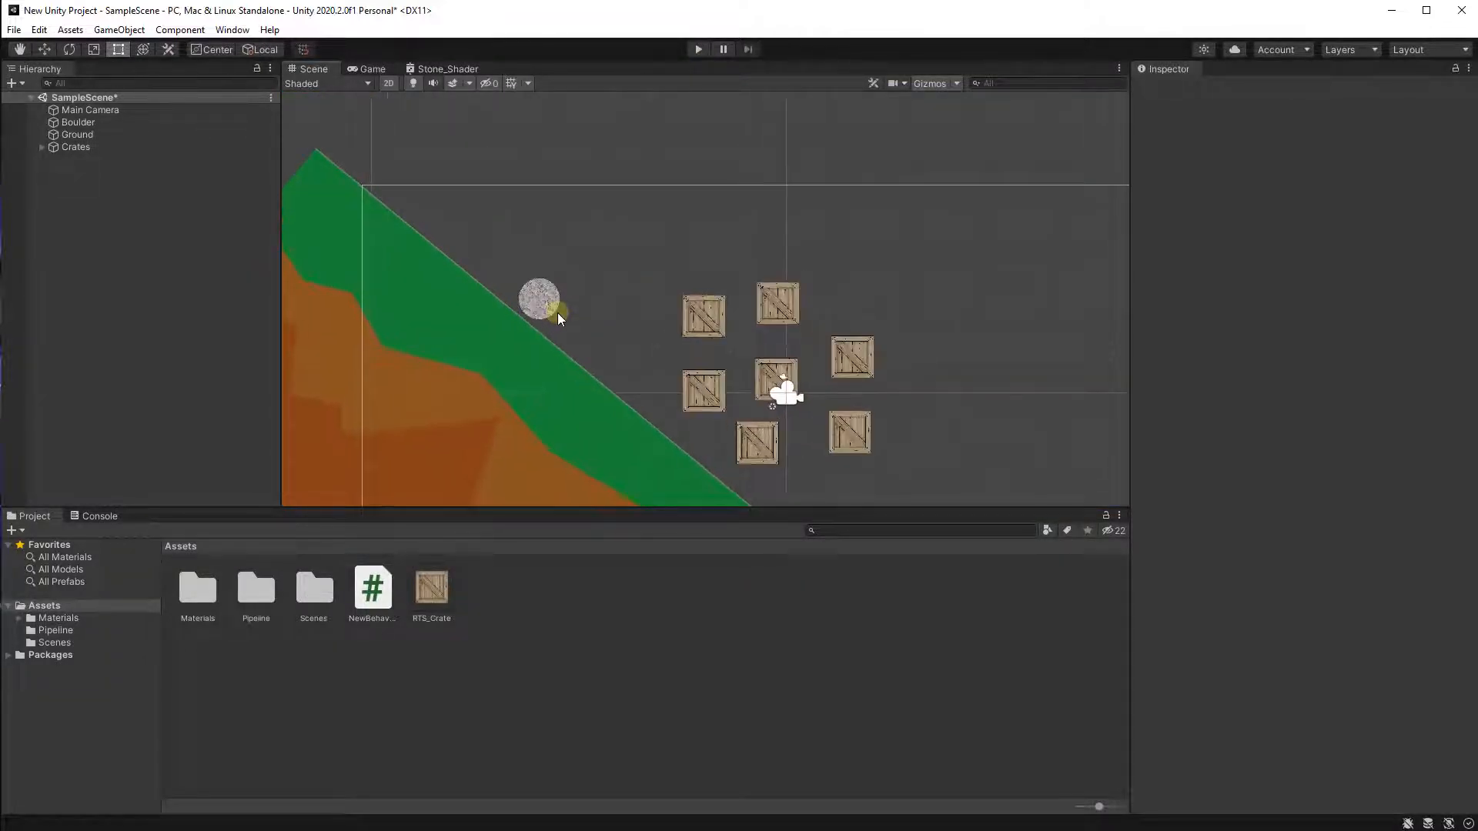
Run another play-mode test of the boulder rolling down the slope into the crates, then stop it.
middle_click_drag(557, 312, 535, 189)
middle_click_drag(607, 315, 506, 243)
scroll(505, 243, "down", 3)
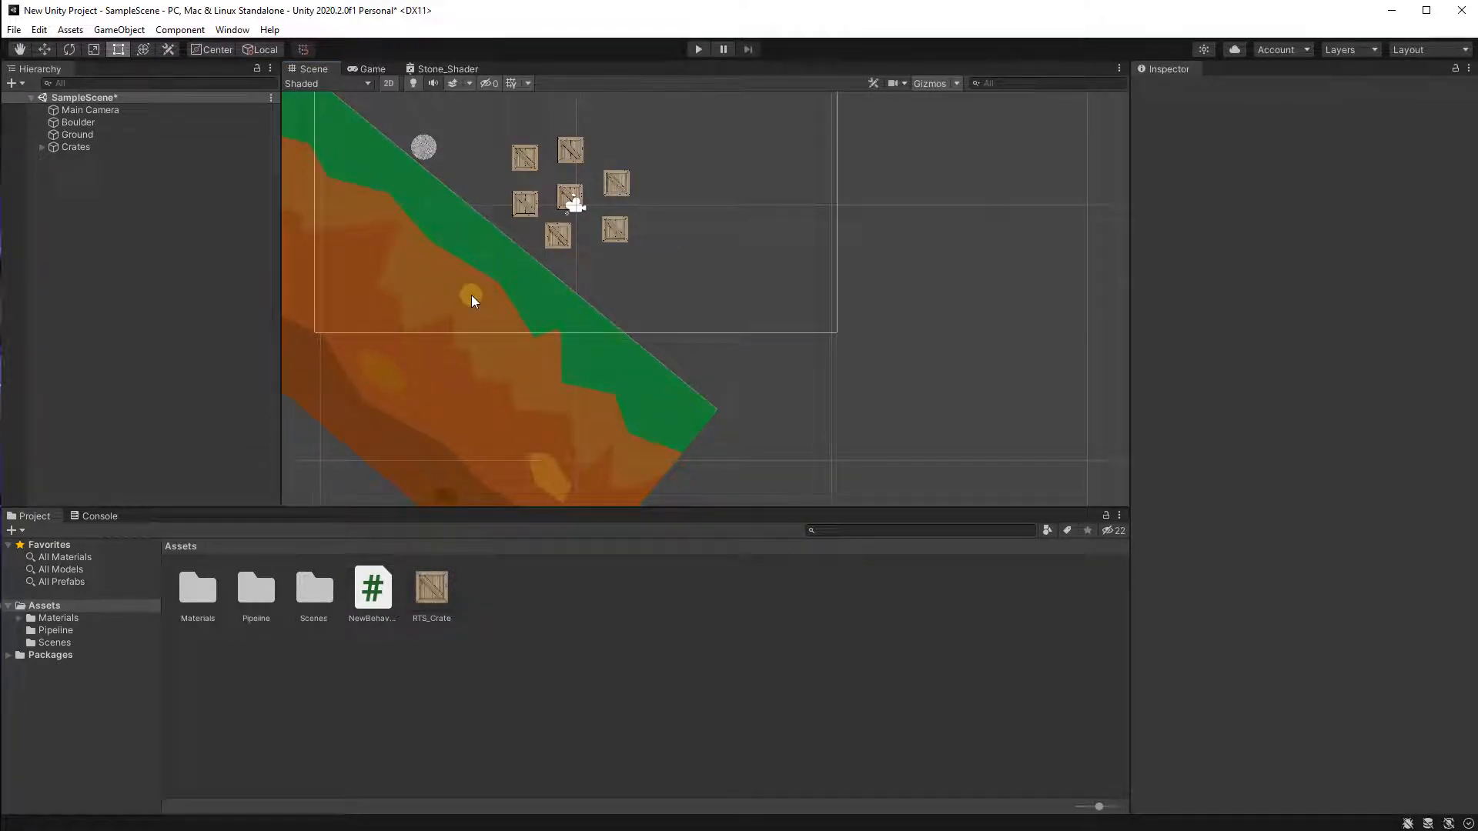
scroll(471, 294, "up", 2)
left_click(695, 50)
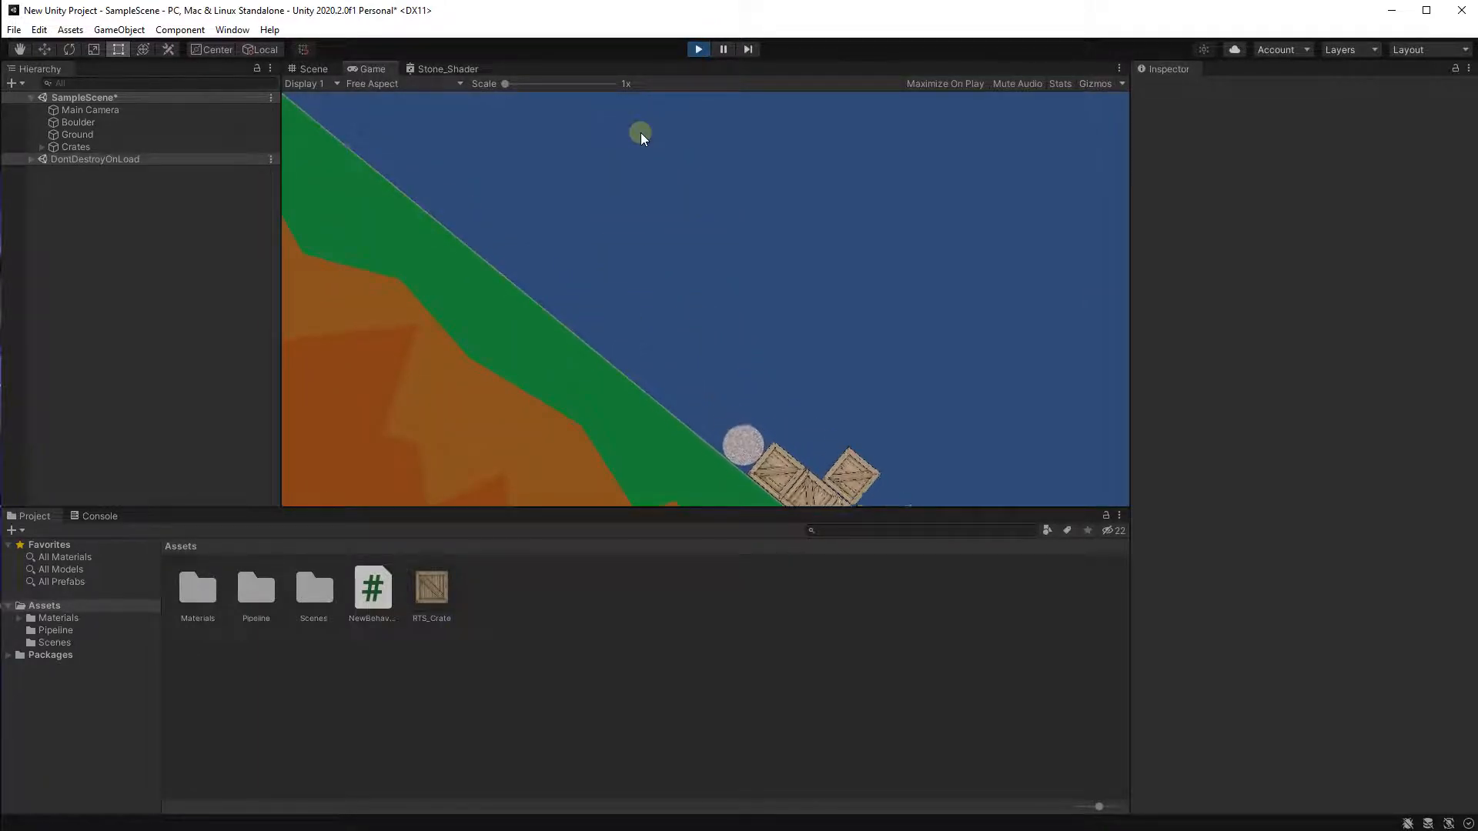
left_click(691, 50)
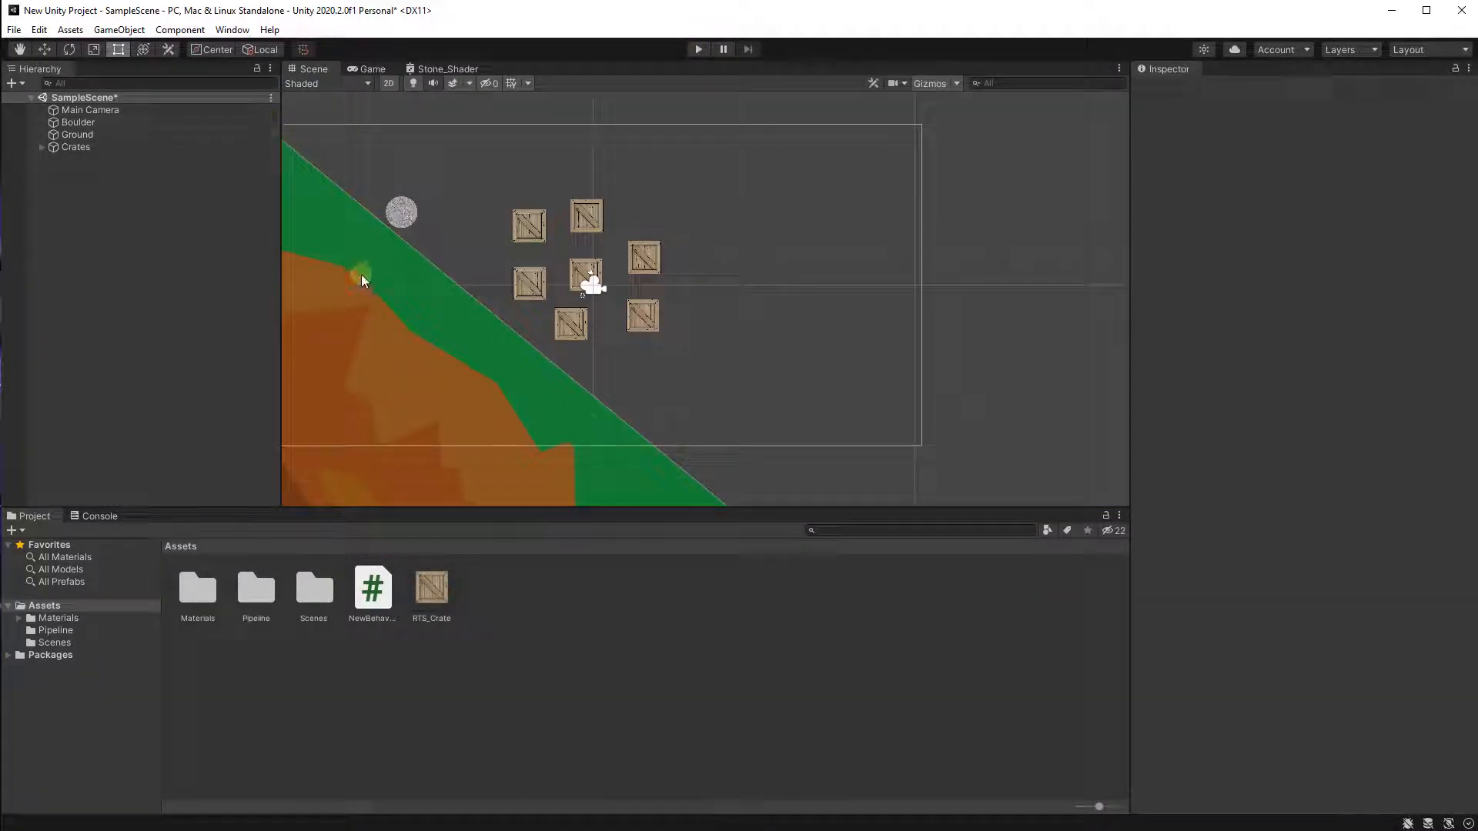
Install the Cinemachine package from the Unity Registry through the Package Manager, then close the manager.
middle_click_drag(449, 284, 518, 293)
scroll(520, 294, "up", 1)
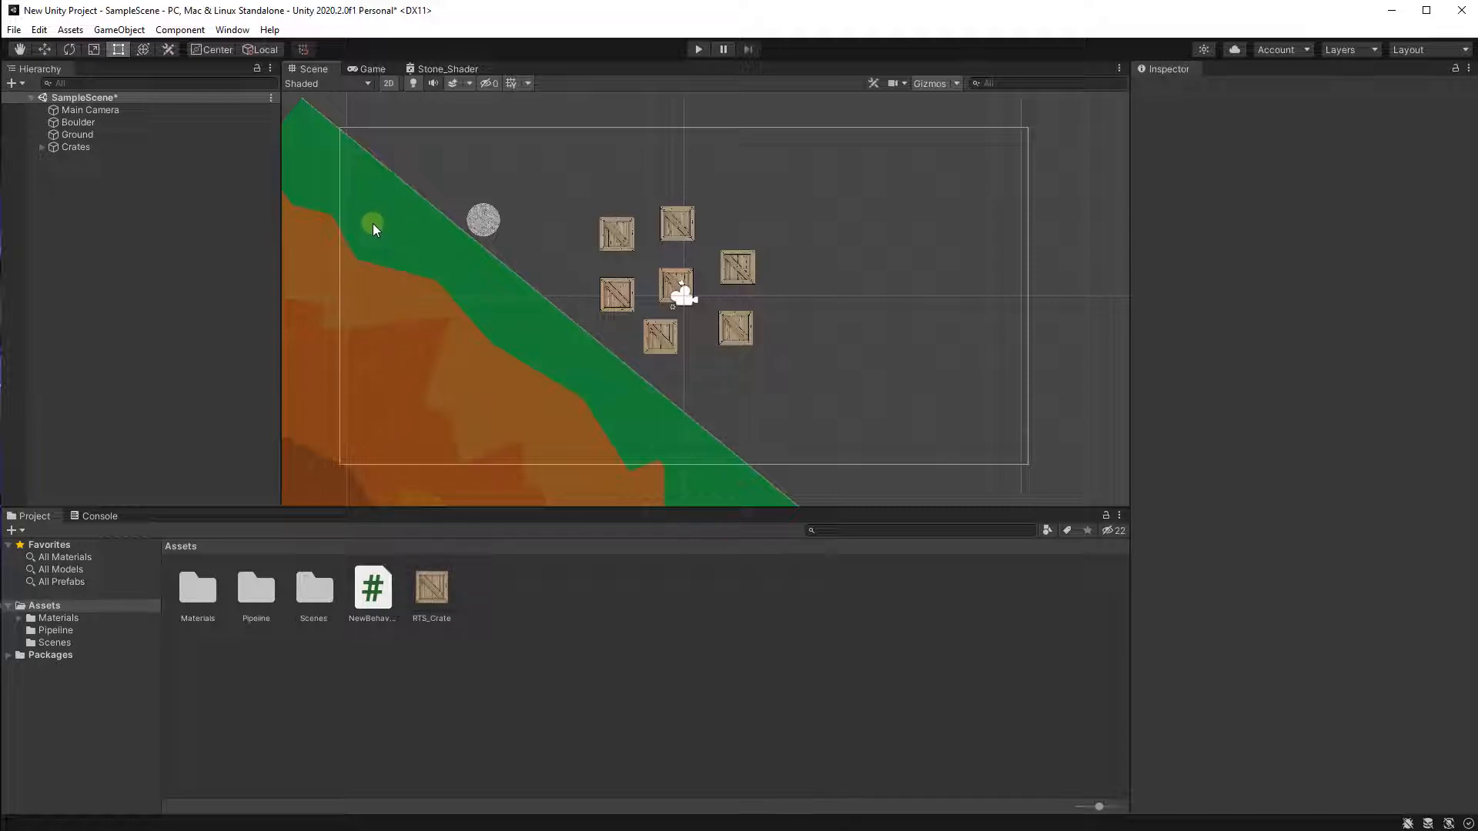
left_click(240, 31)
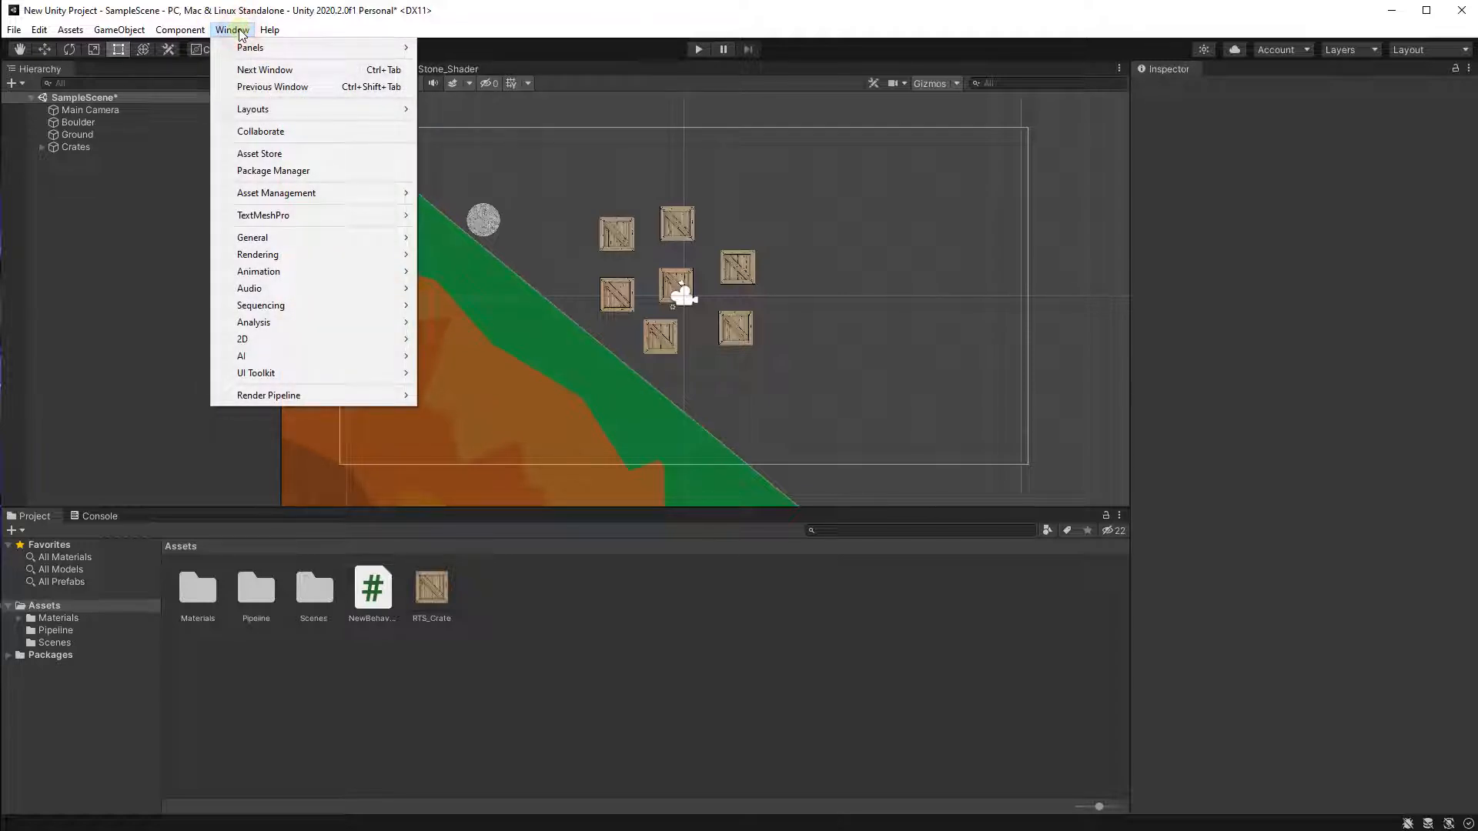
left_click(268, 167)
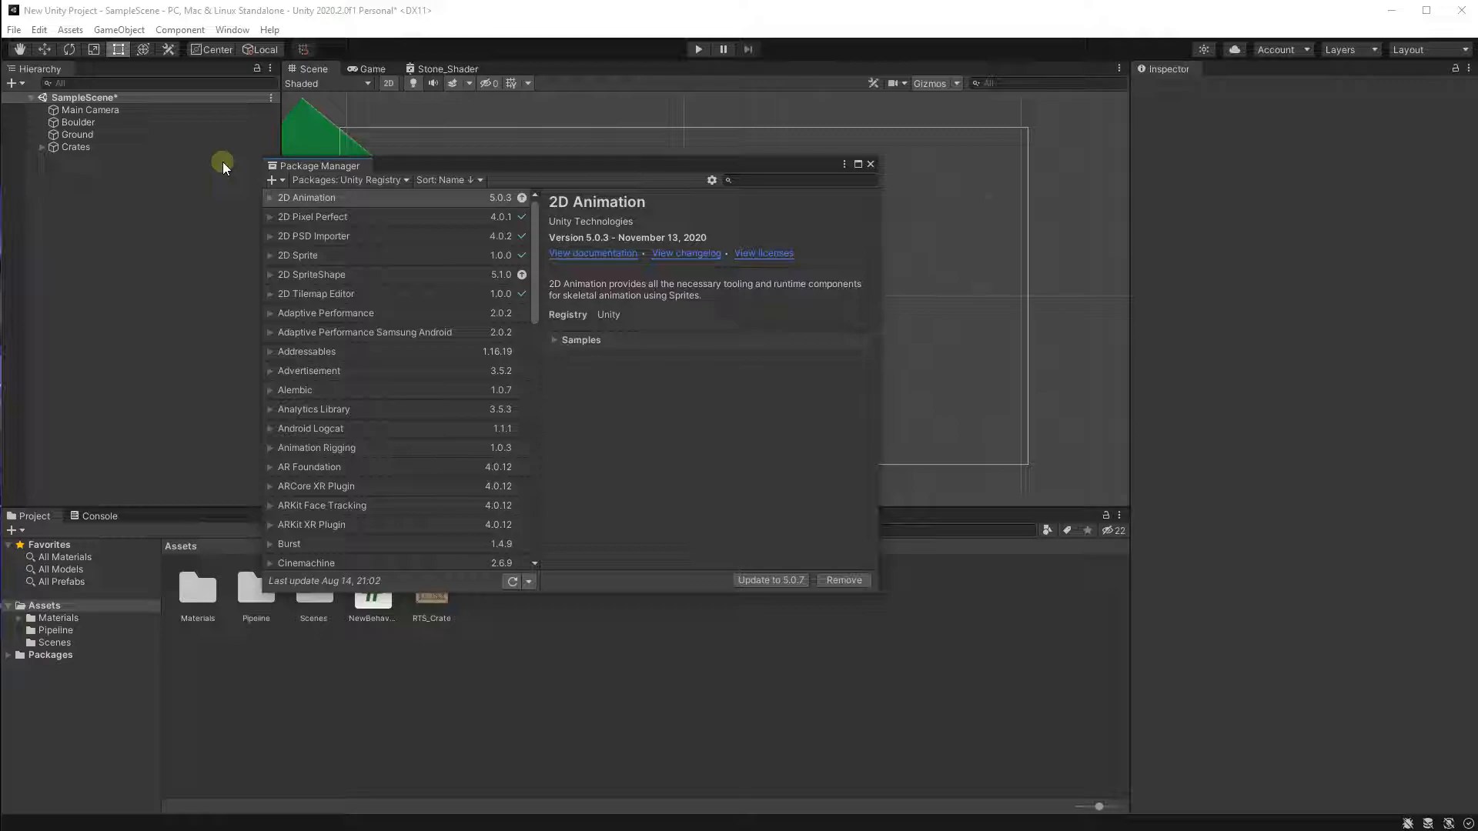
left_click(362, 180)
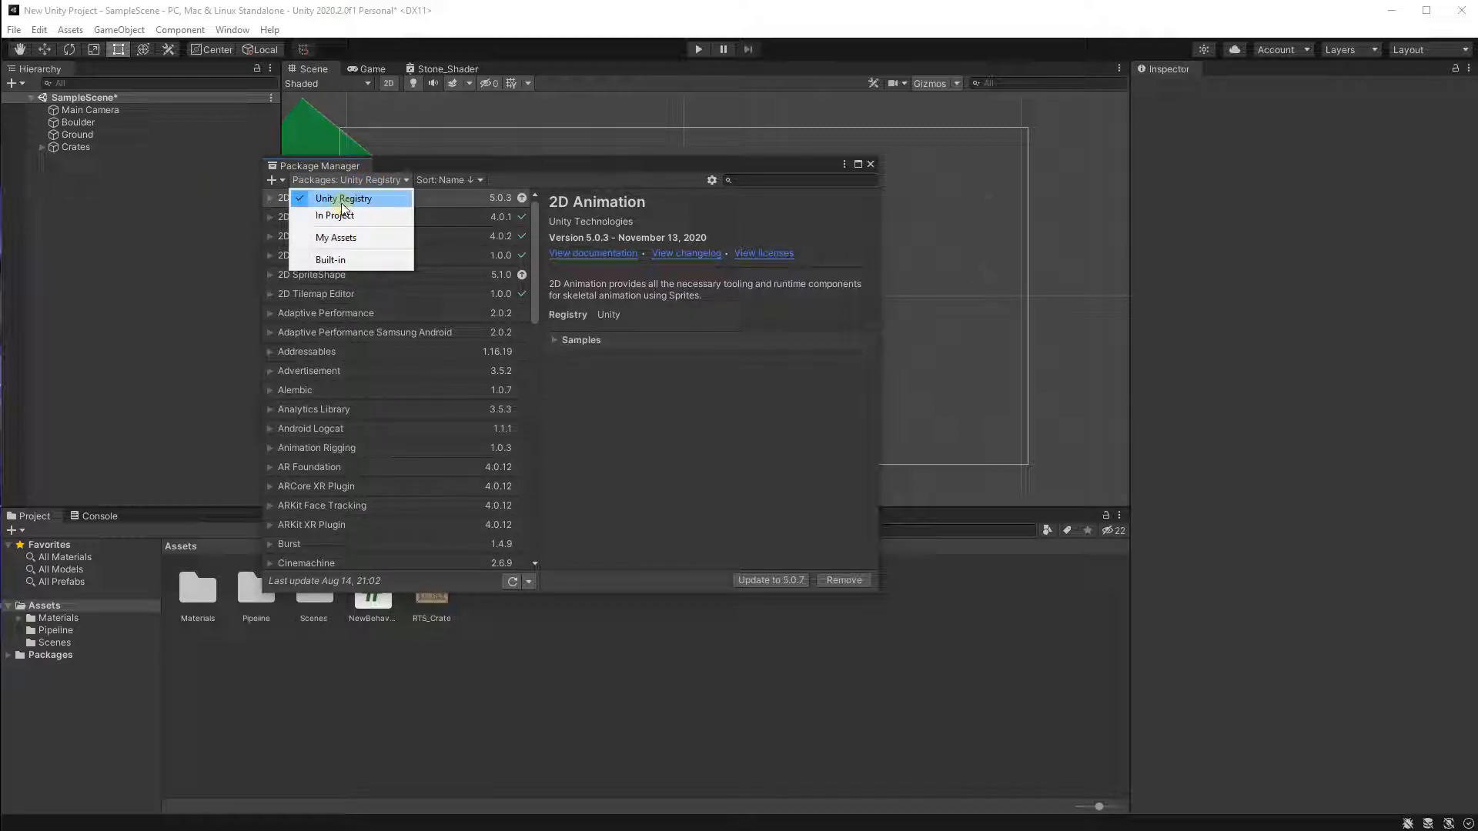
left_click(371, 179)
left_click(554, 182)
left_click(768, 181)
type("cinema")
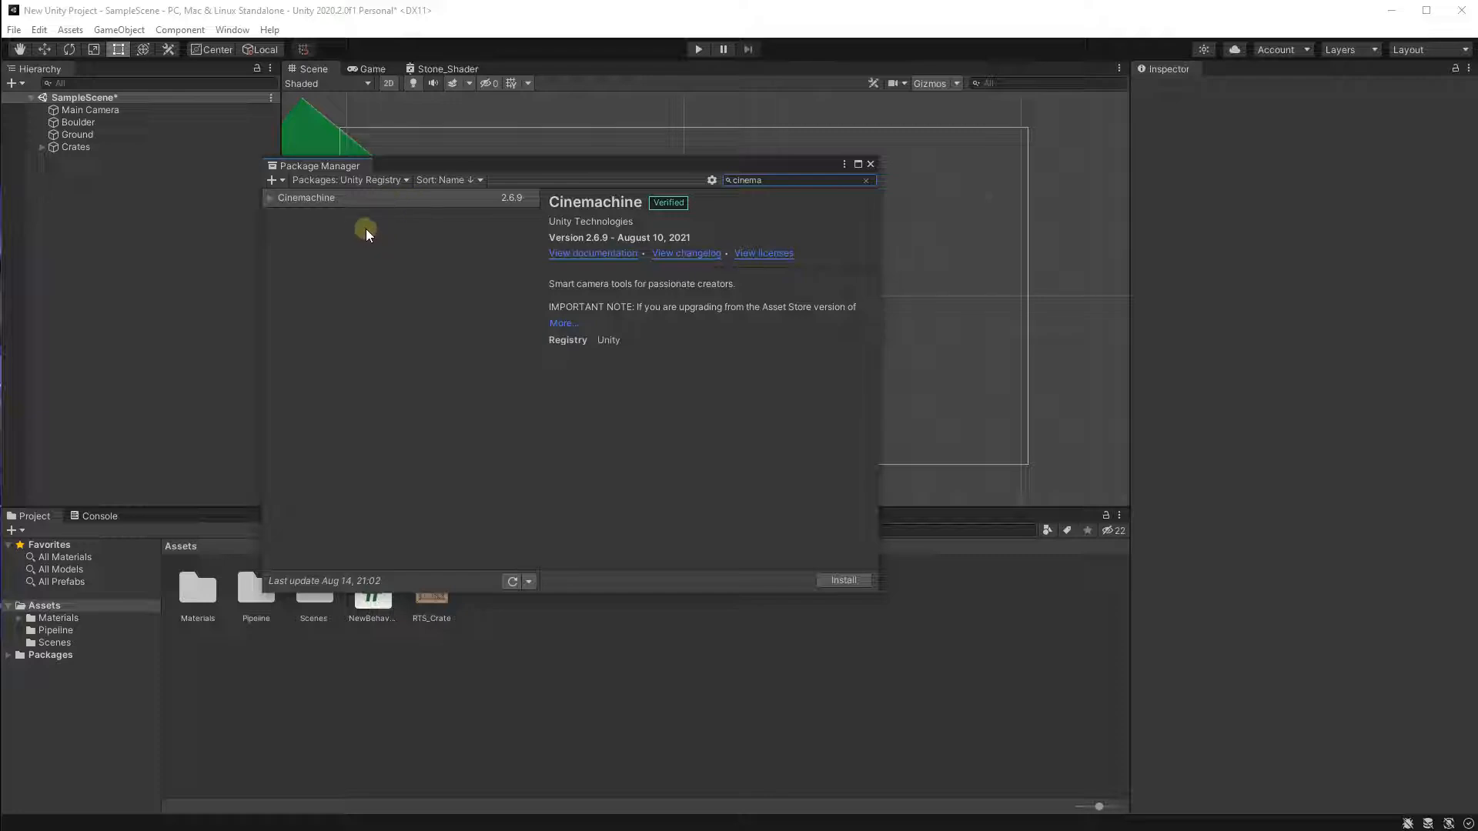
left_click(848, 583)
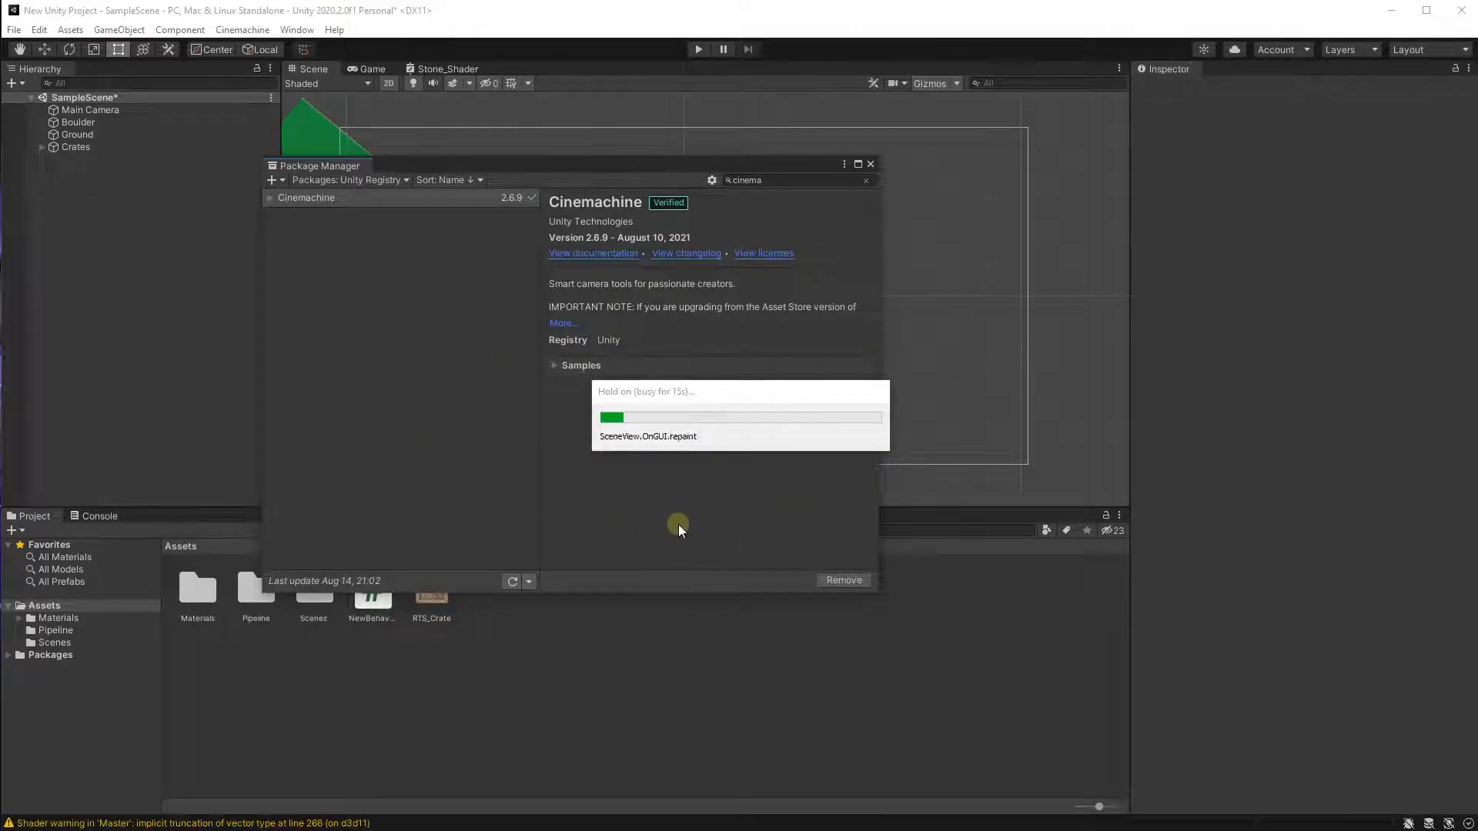
left_click(871, 164)
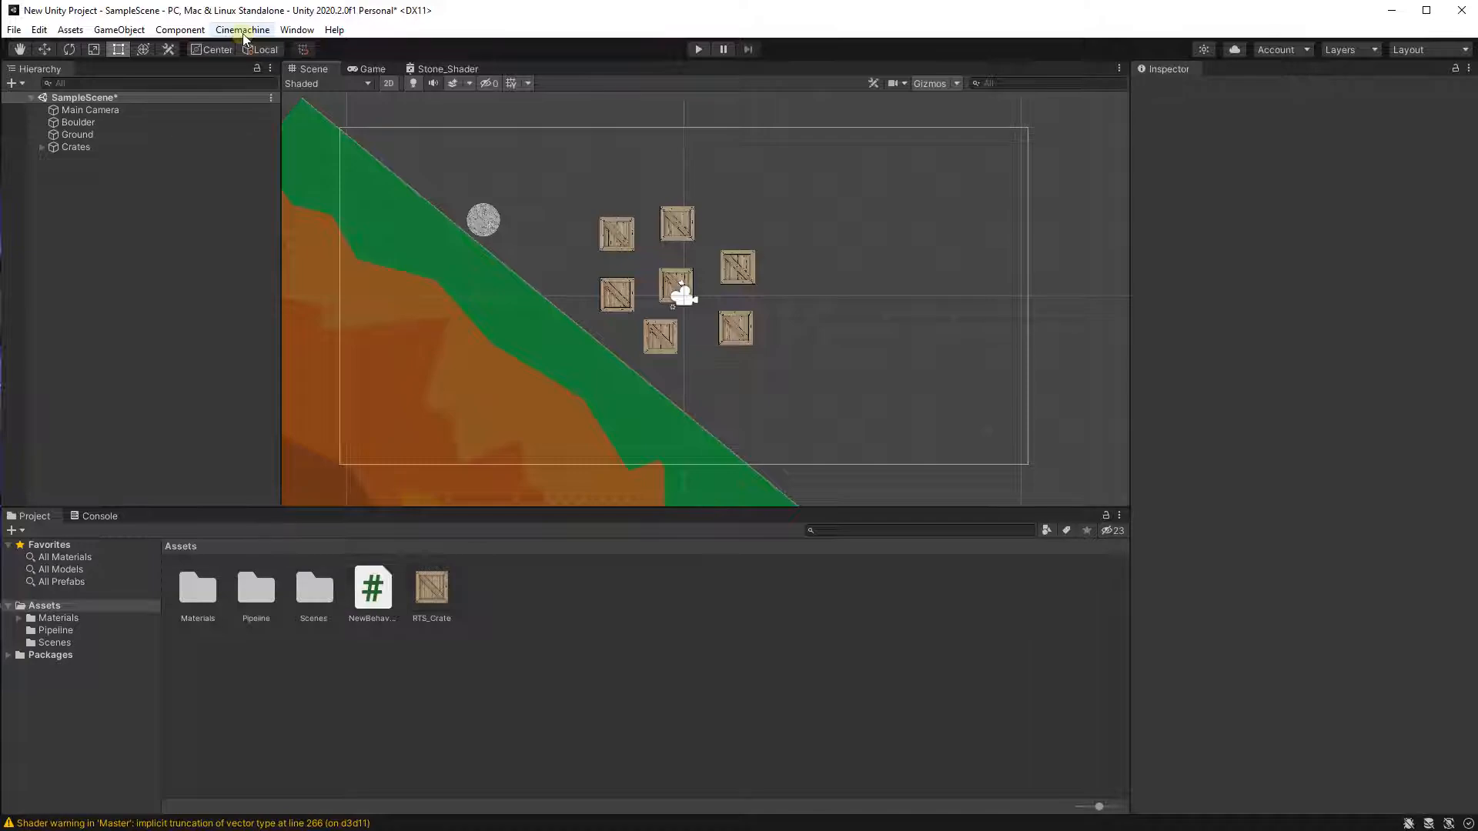
Create a Cinemachine 2D Camera in the scene.
middle_click_drag(371, 173, 403, 178)
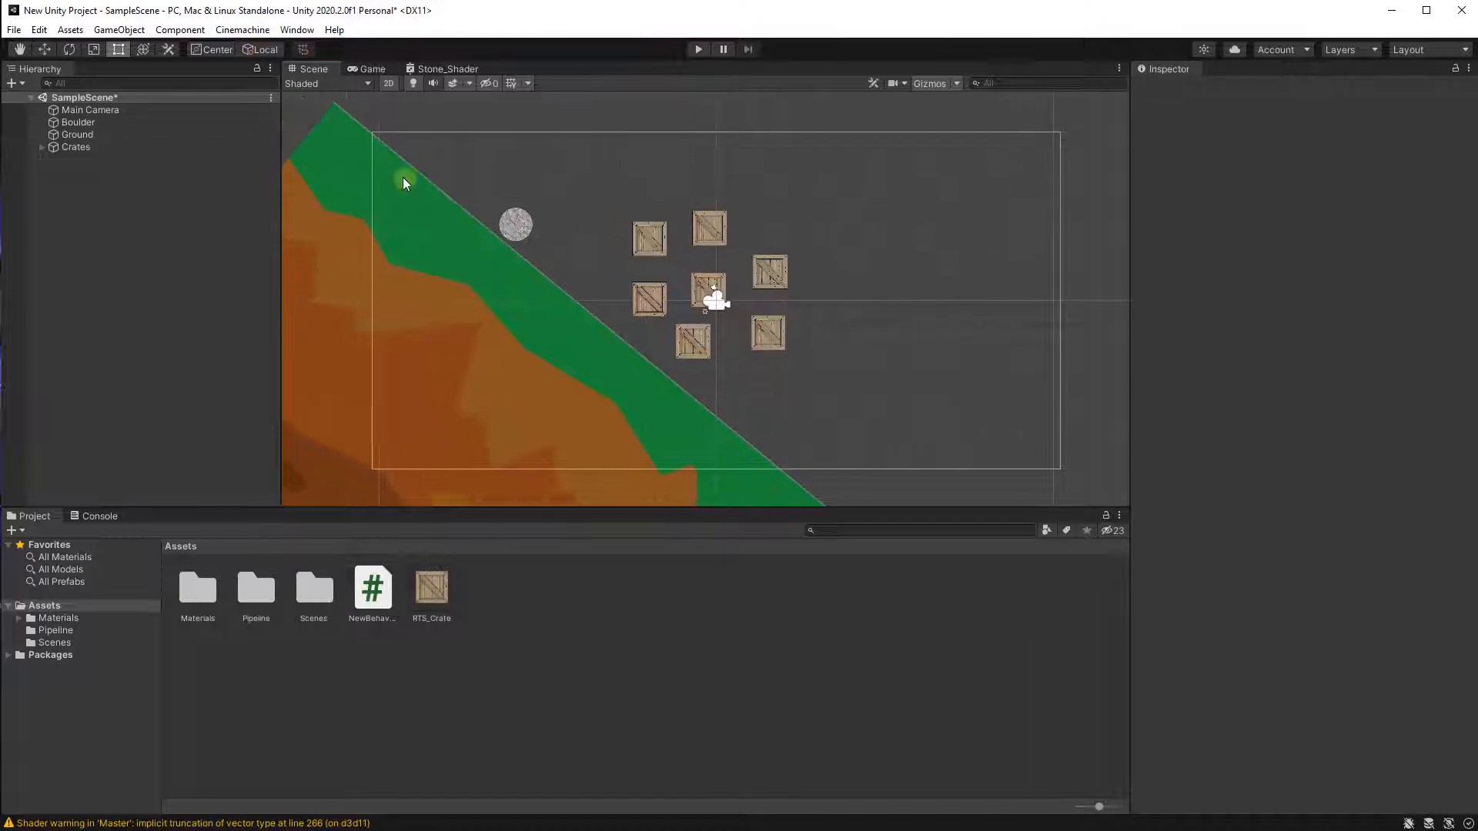
left_click(244, 31)
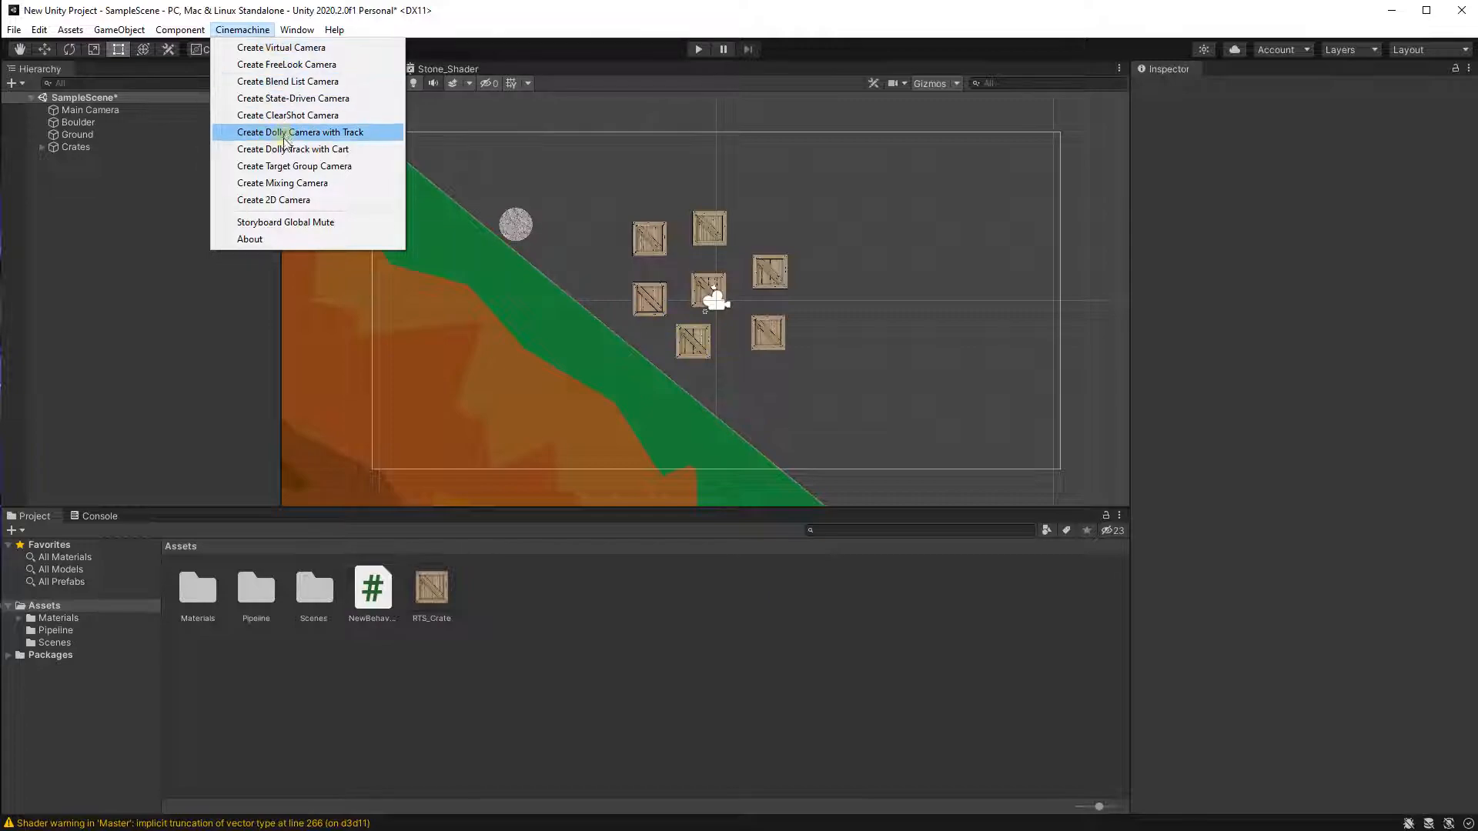
left_click(301, 199)
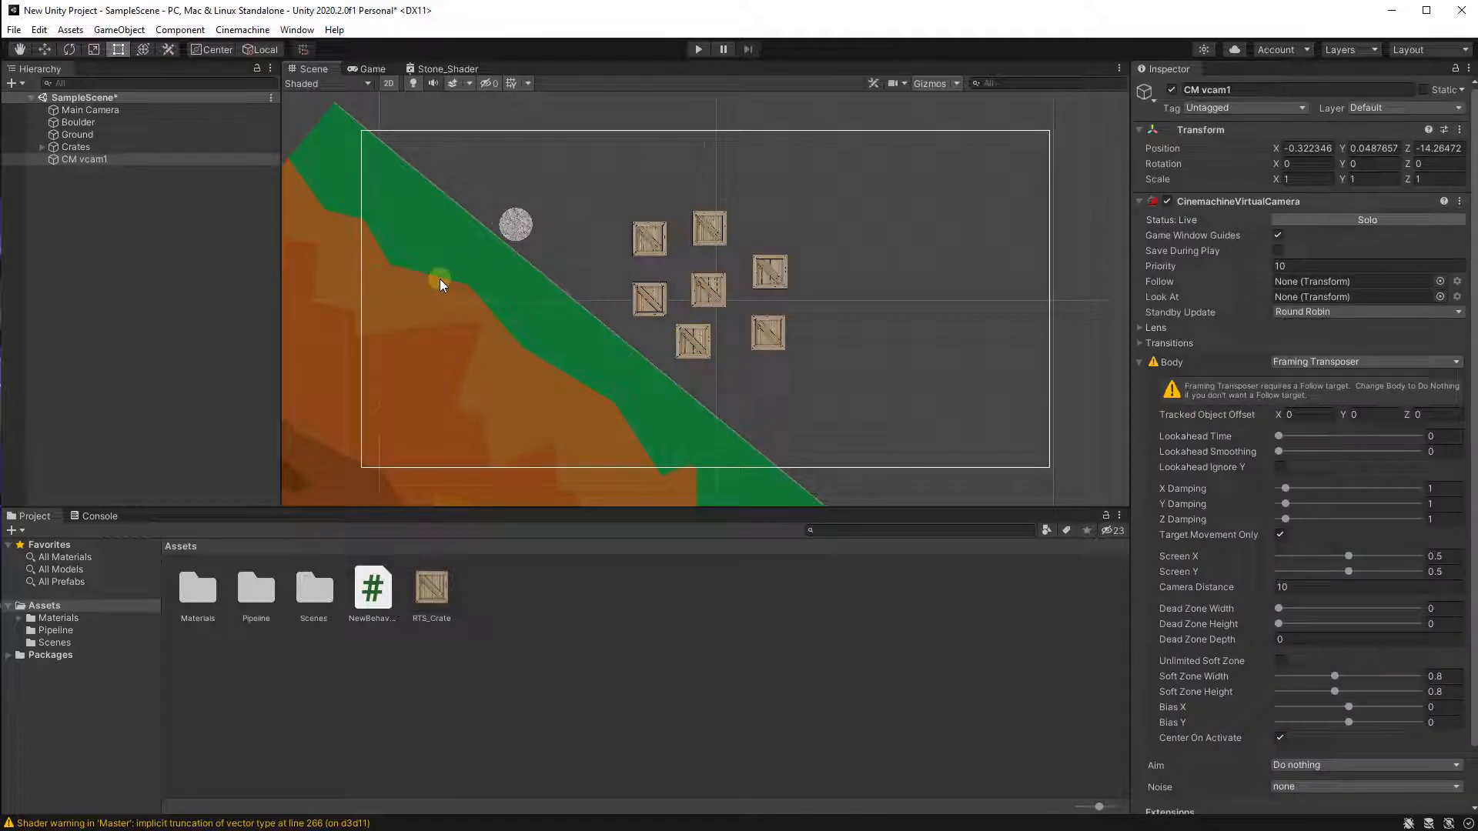
scroll(440, 279, "down", 5)
scroll(645, 281, "up", 7)
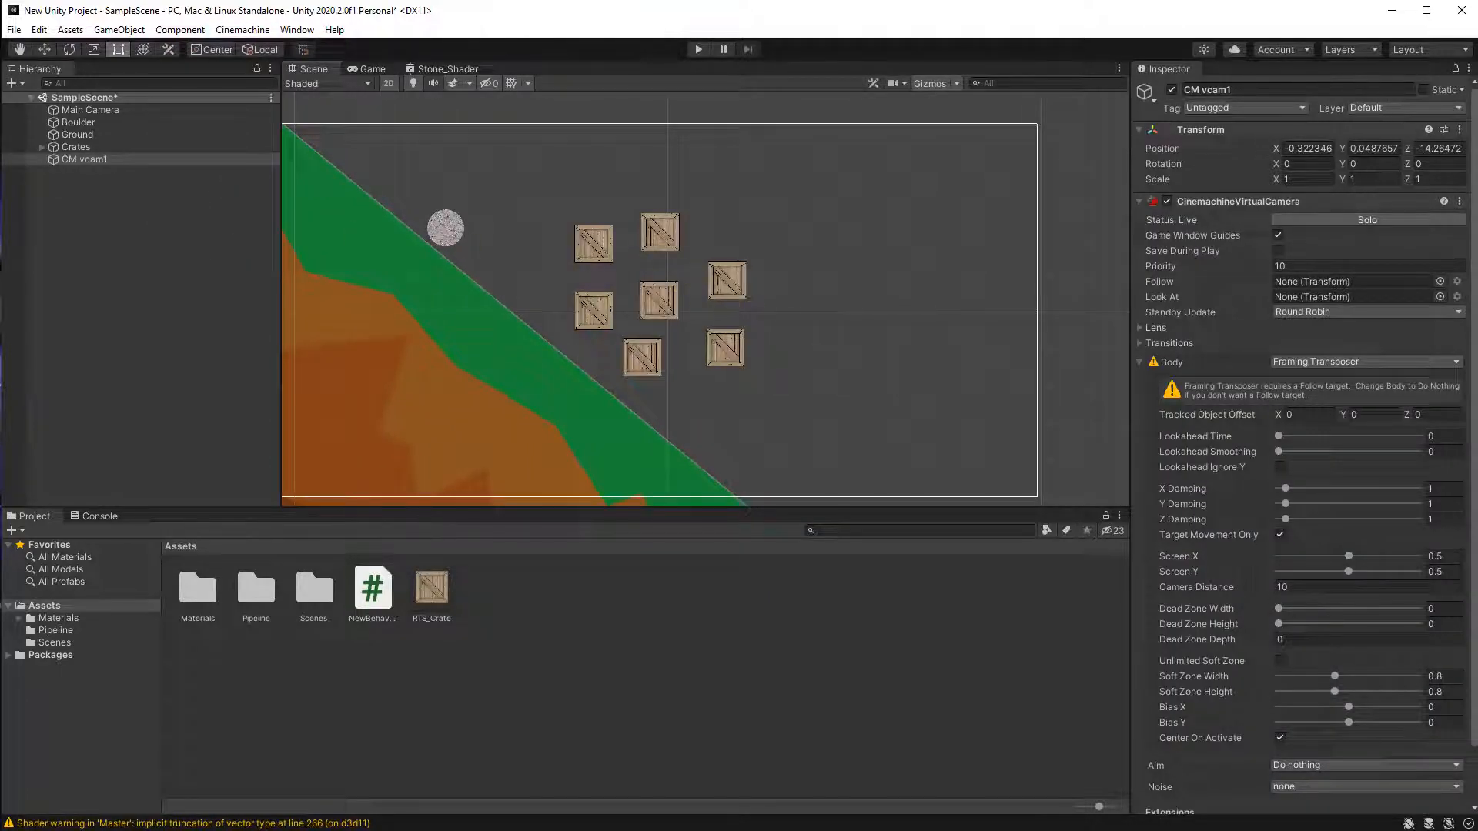
Set the CM vcam1 virtual camera to follow the Boulder object.
left_click(85, 164)
left_click(77, 165)
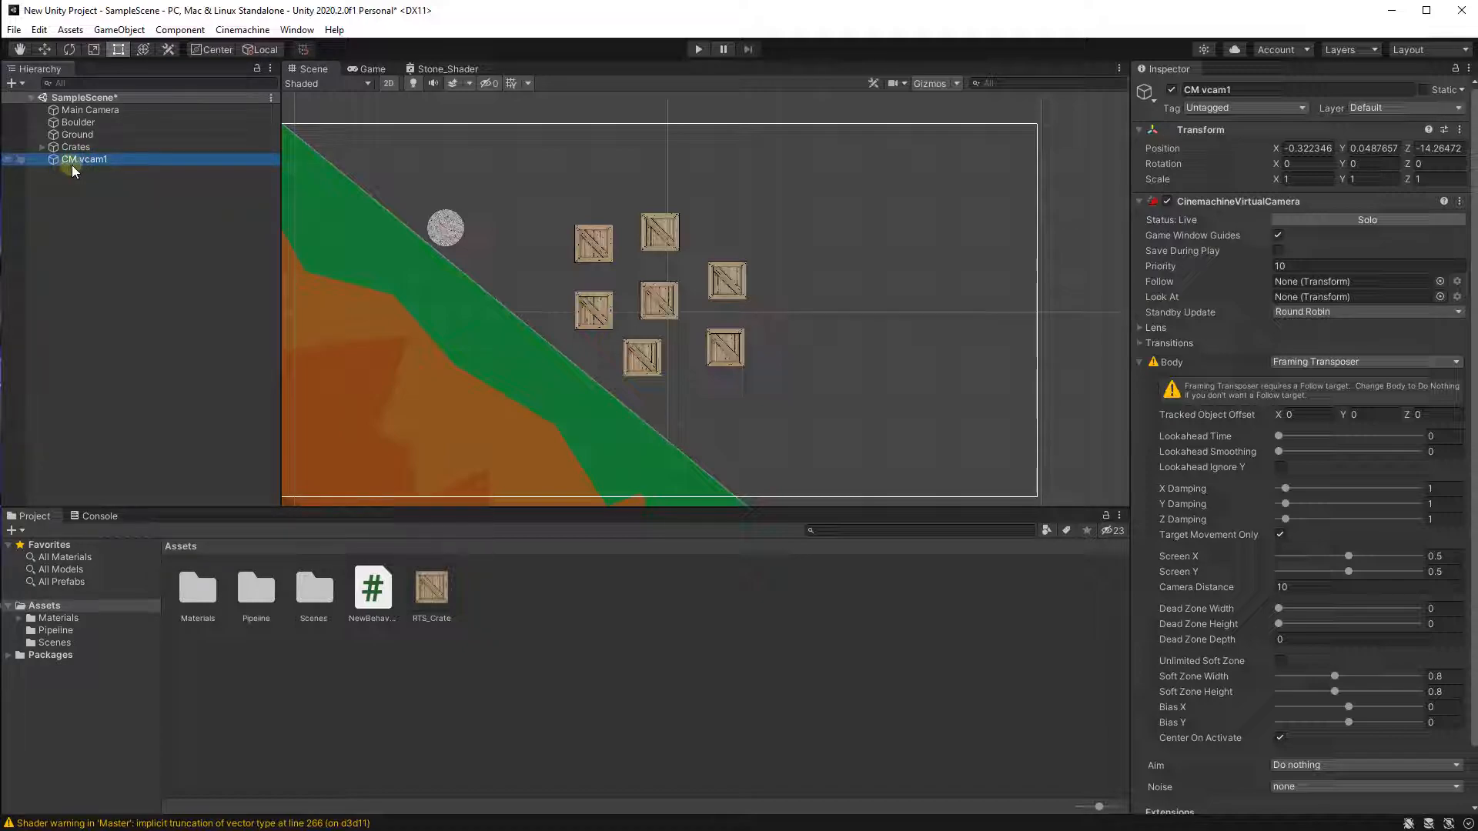
left_click(127, 168)
mouse_move(1163, 285)
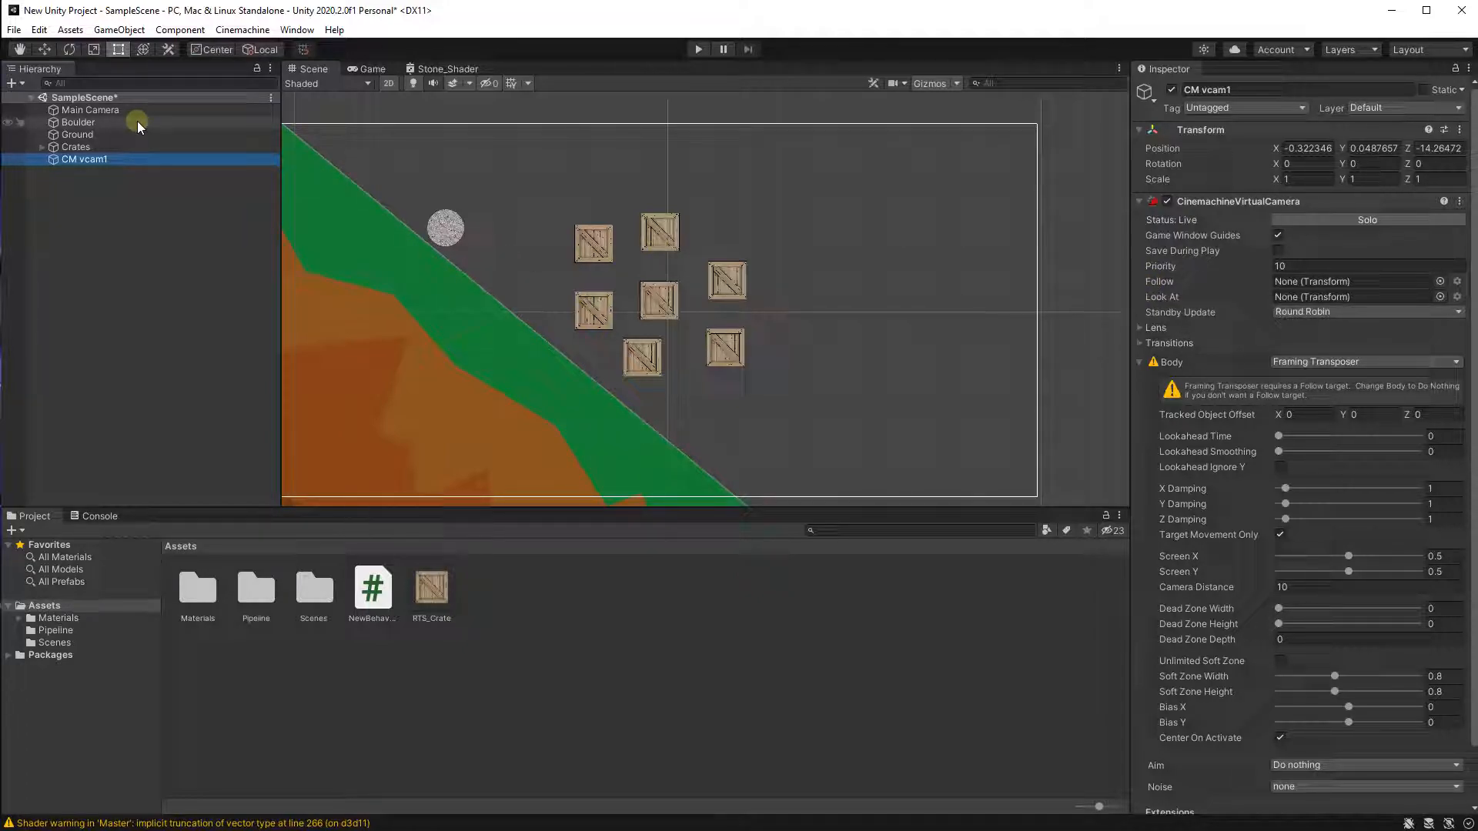
left_click_drag(120, 125, 1324, 284)
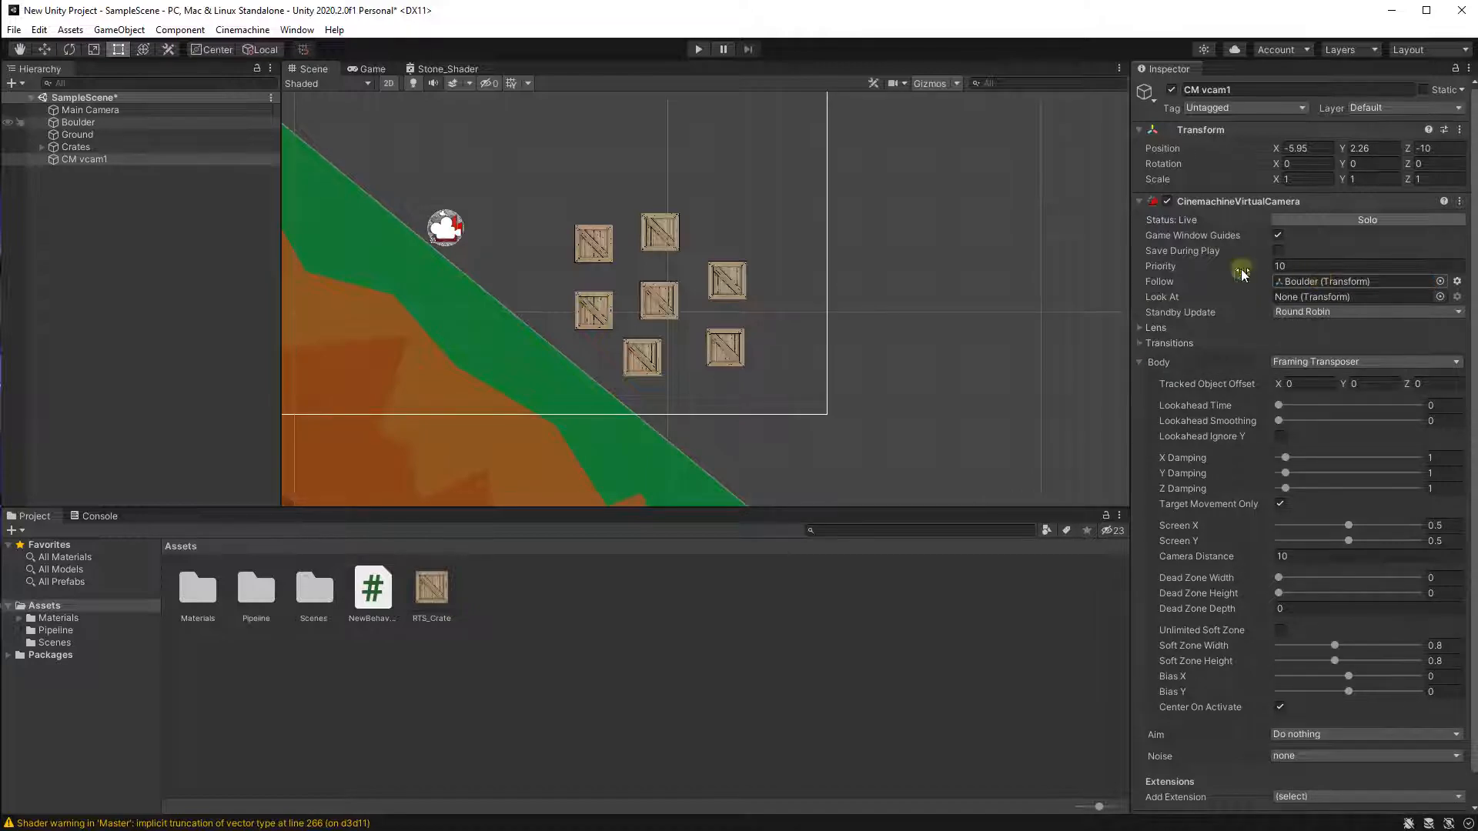
Play the scene twice to check that the camera follows the rolling boulder, stopping each run.
key("f")
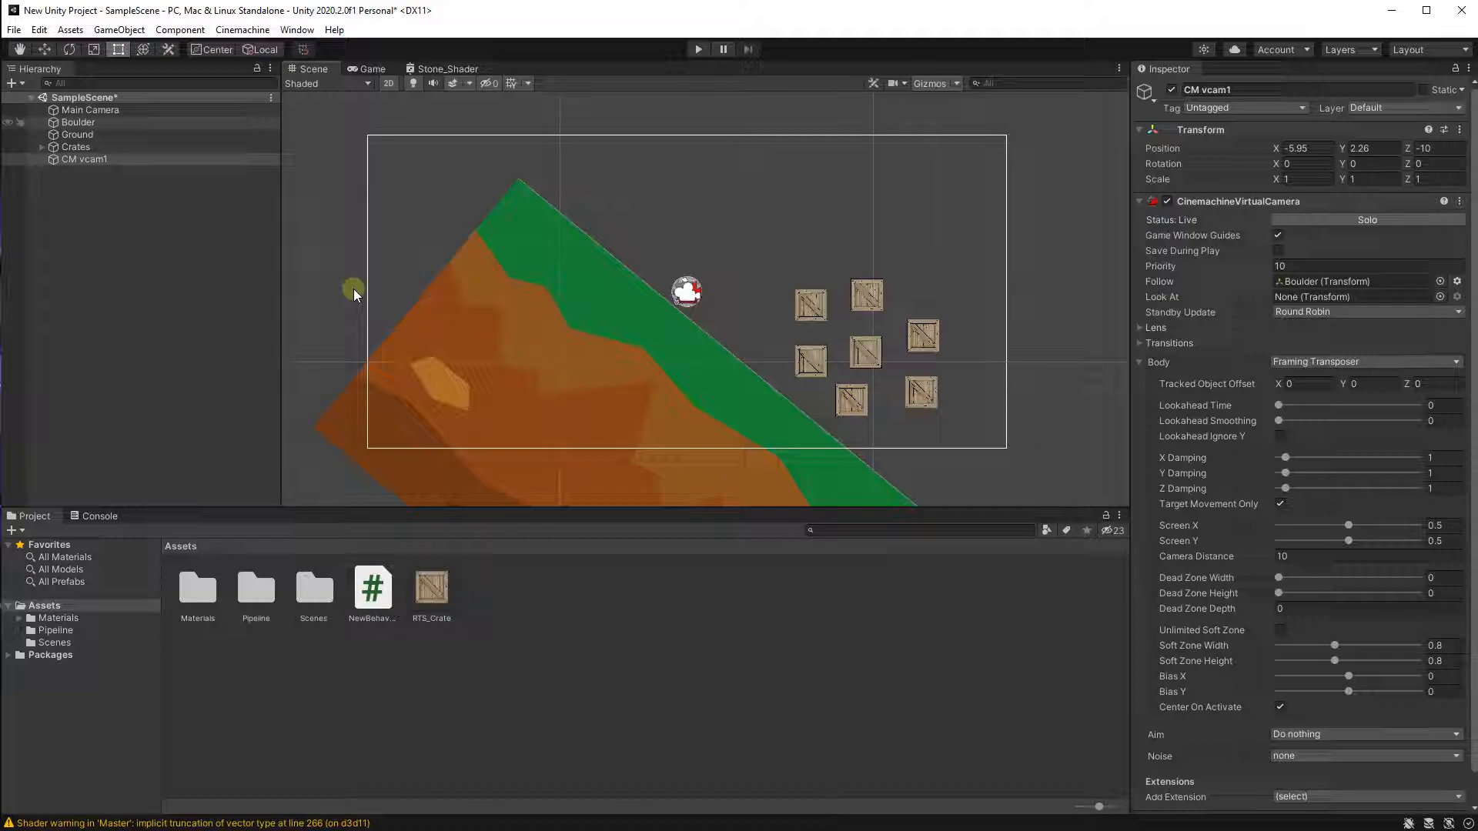
left_click(697, 49)
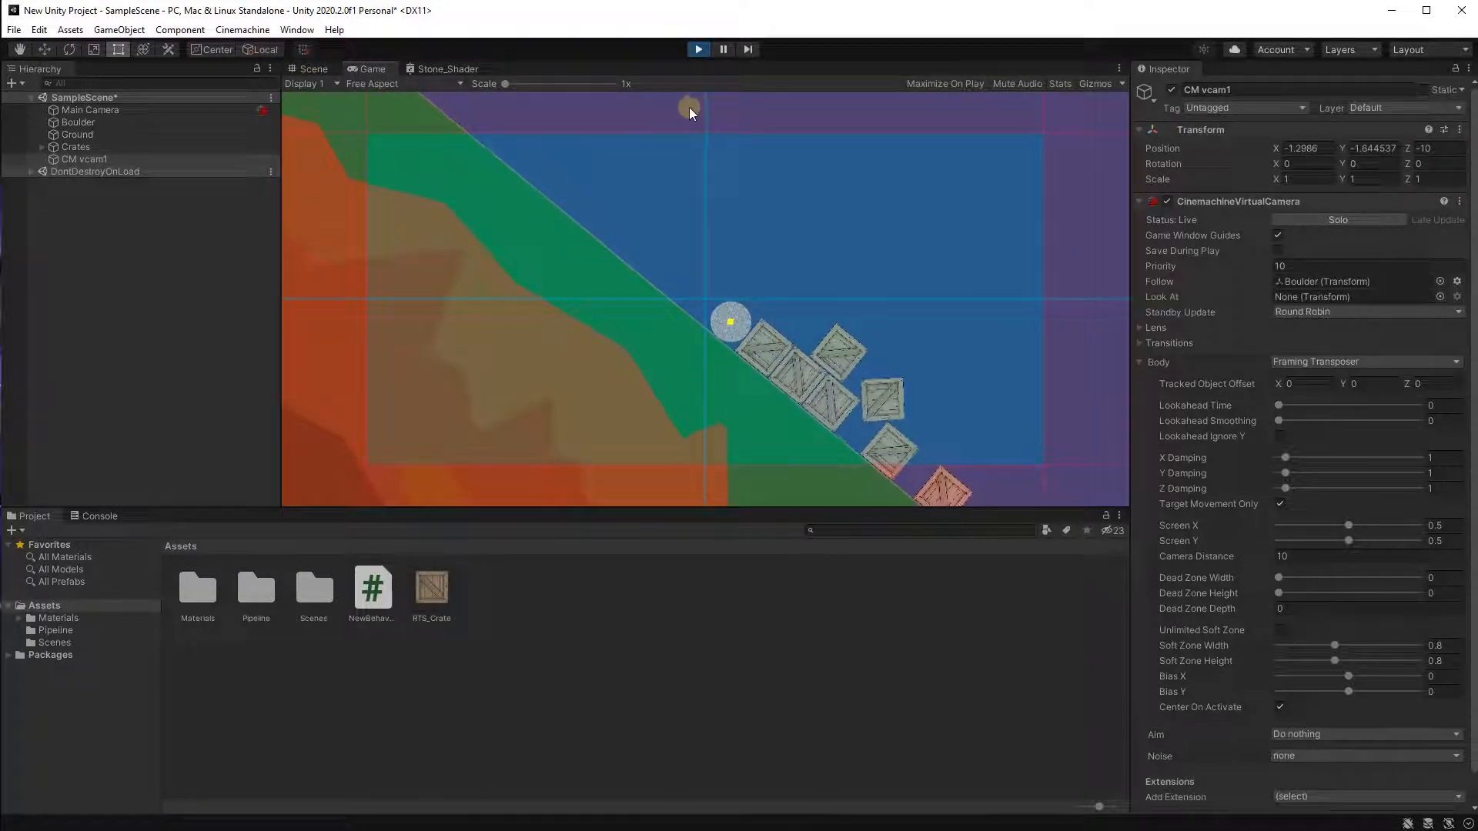
left_click(106, 204)
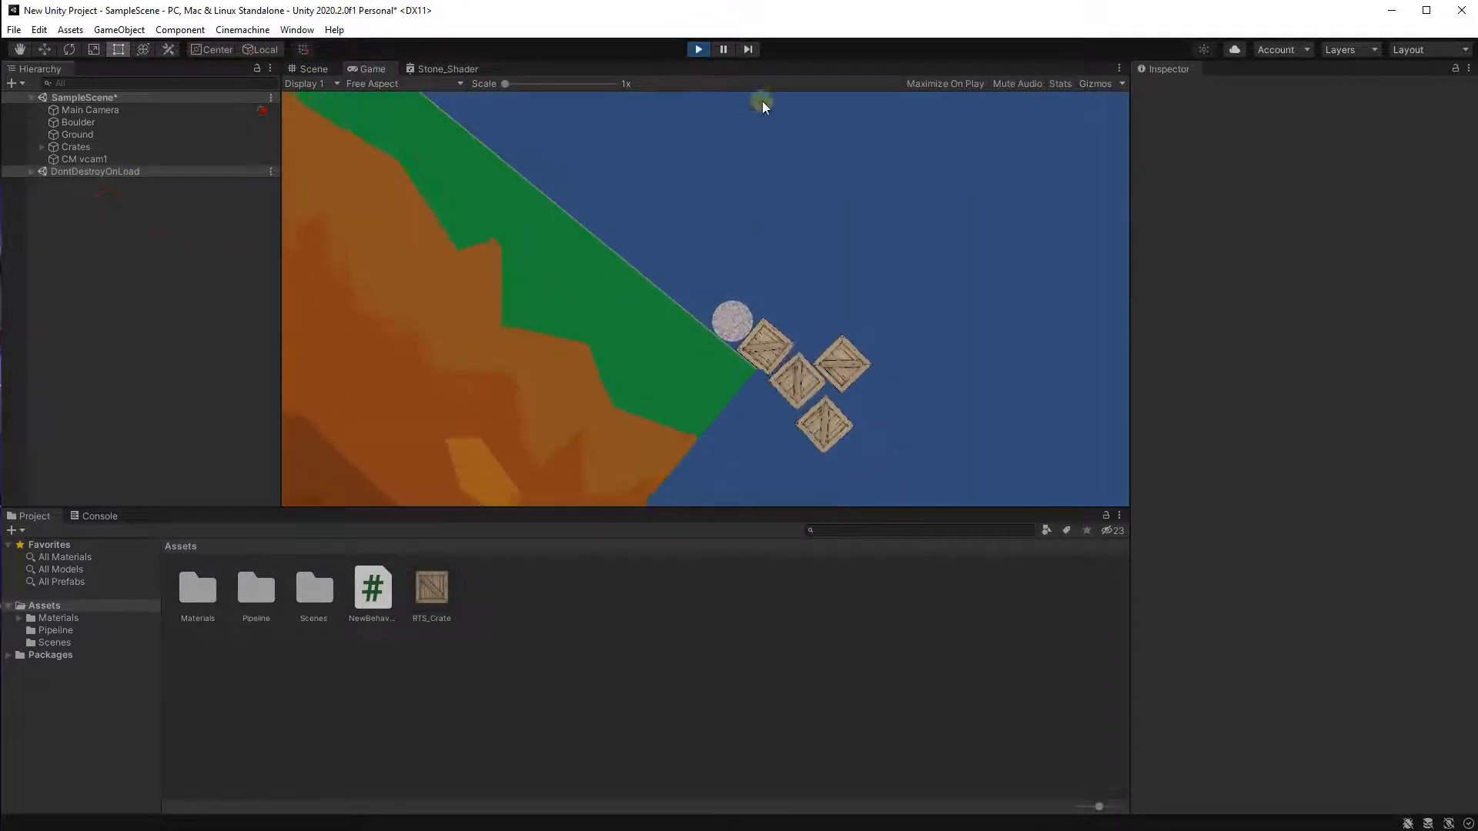
left_click(699, 54)
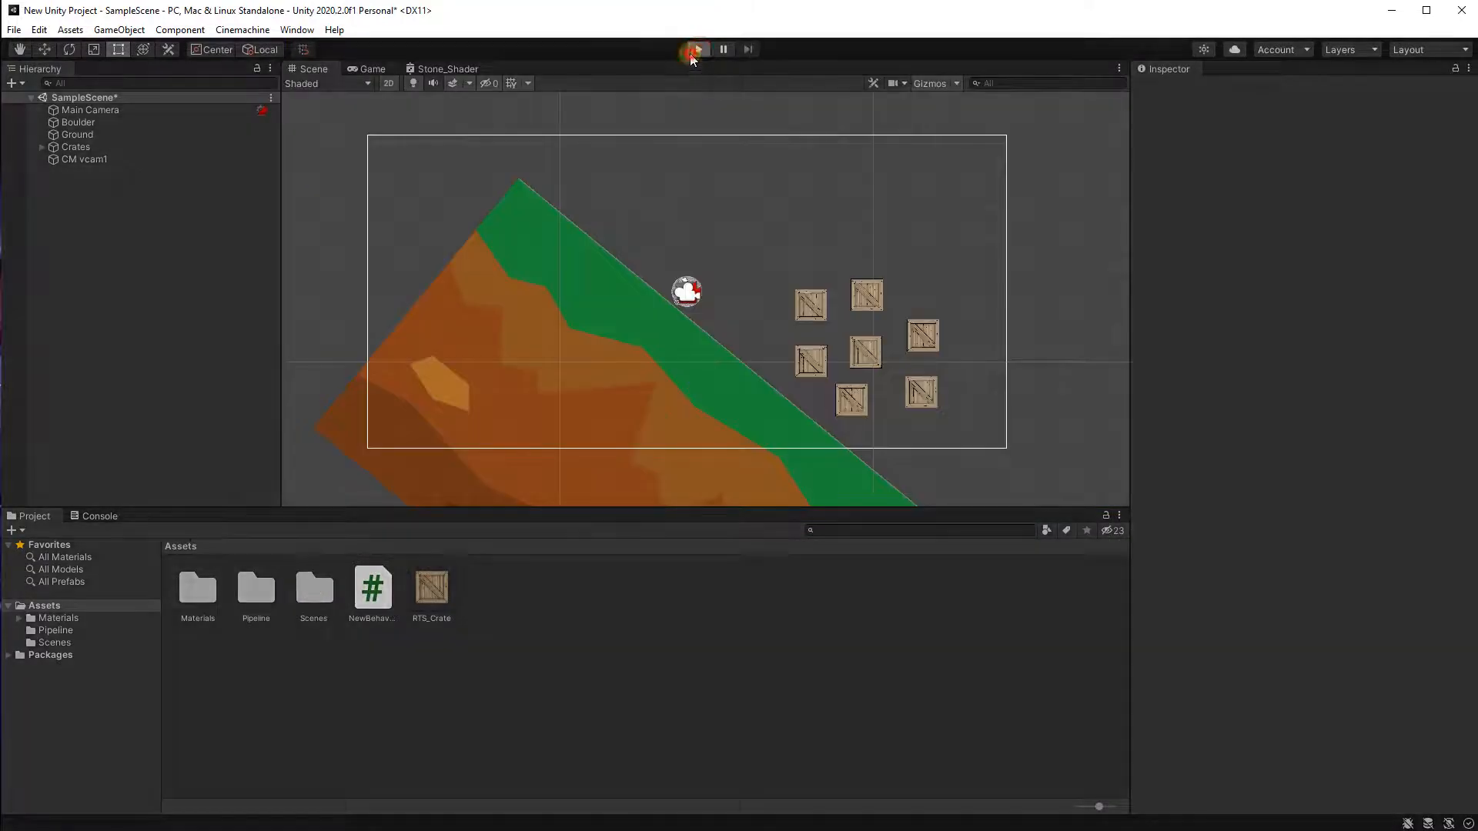
key("ctrl+p")
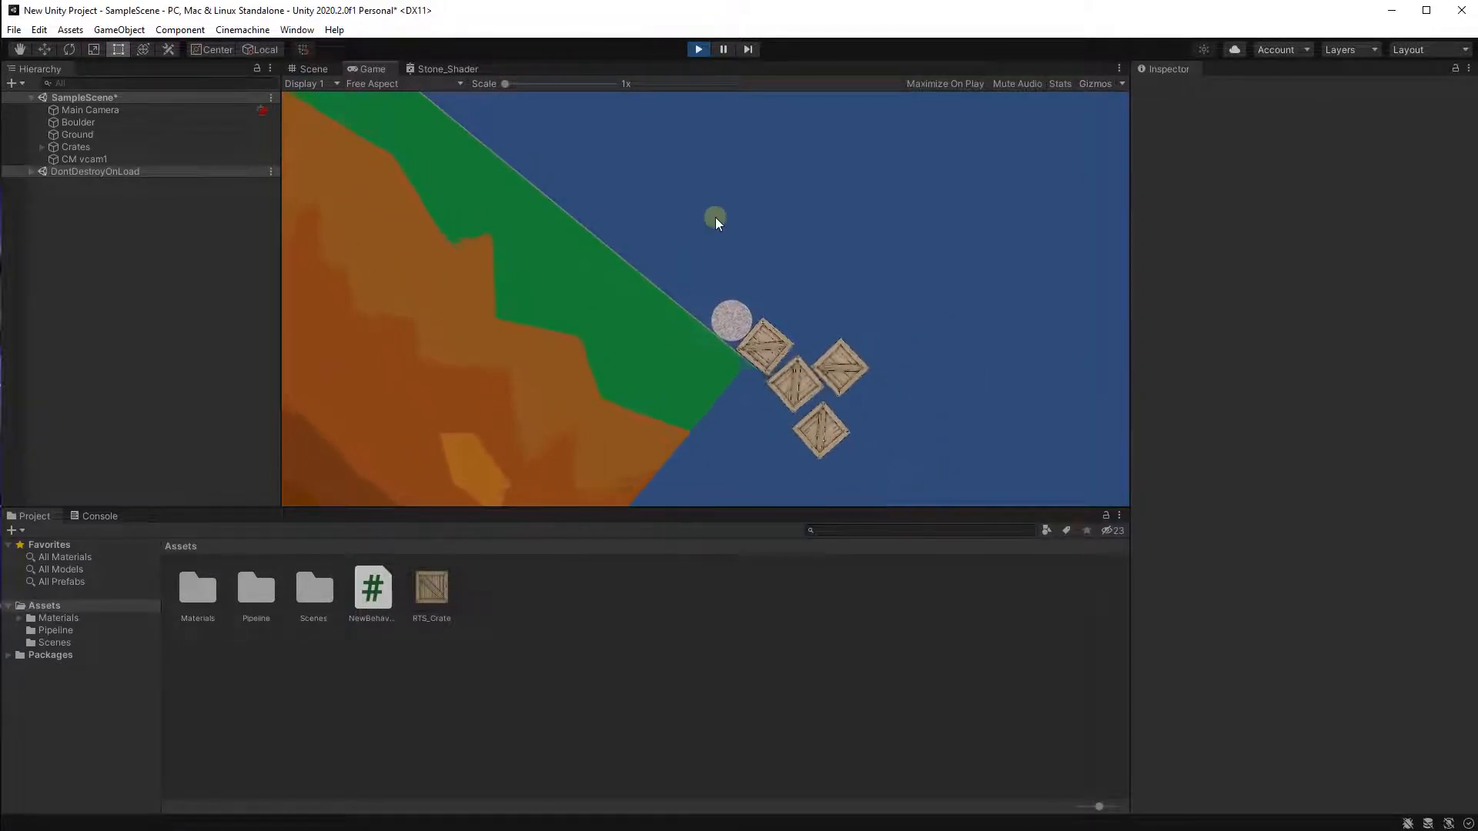
left_click(699, 49)
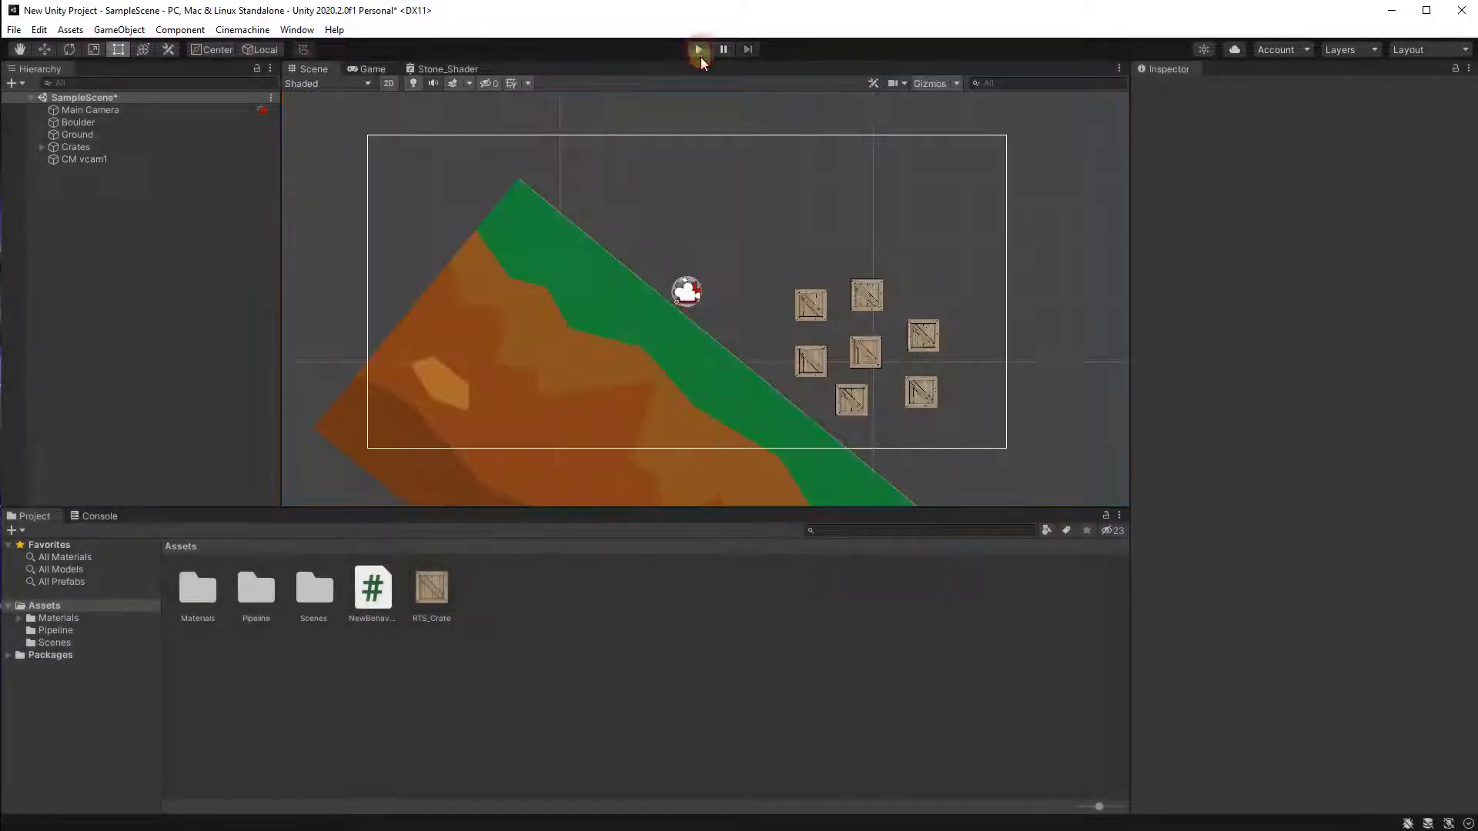
middle_click_drag(566, 291, 676, 408)
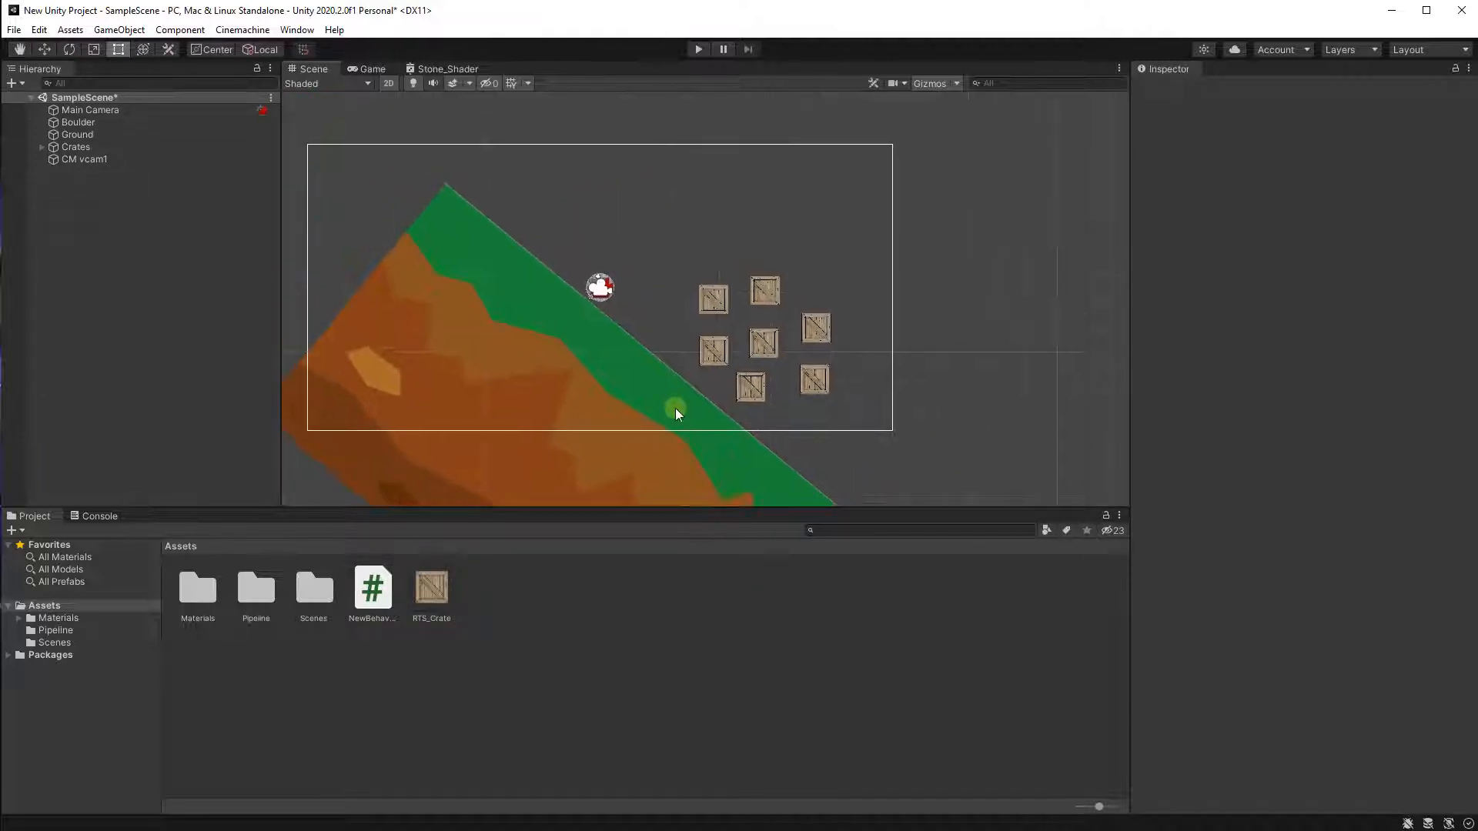
scroll(566, 337, "up", 1)
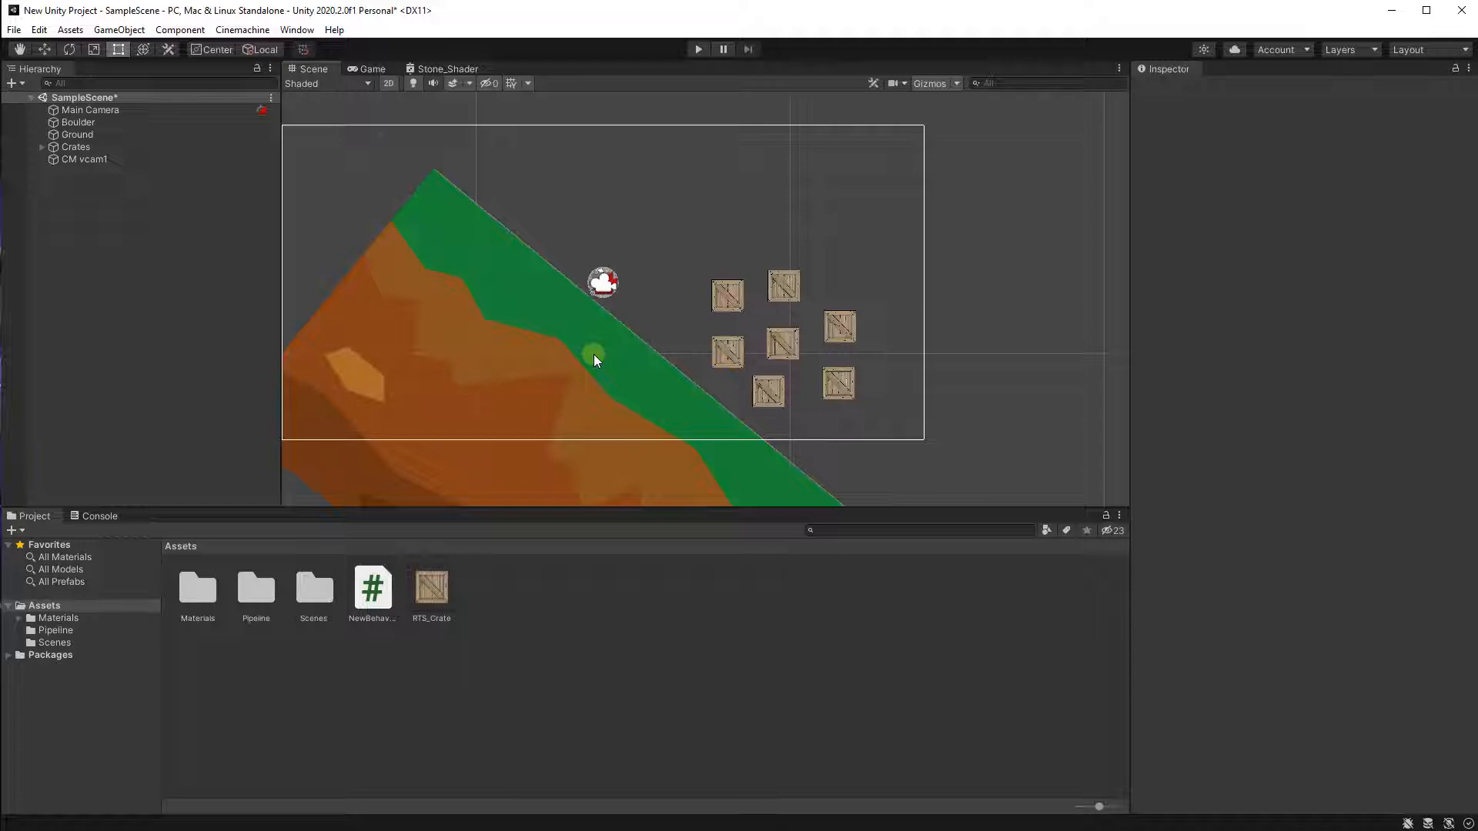
middle_click_drag(595, 371, 492, 396)
scroll(609, 374, "down", 1)
scroll(594, 344, "down", 2)
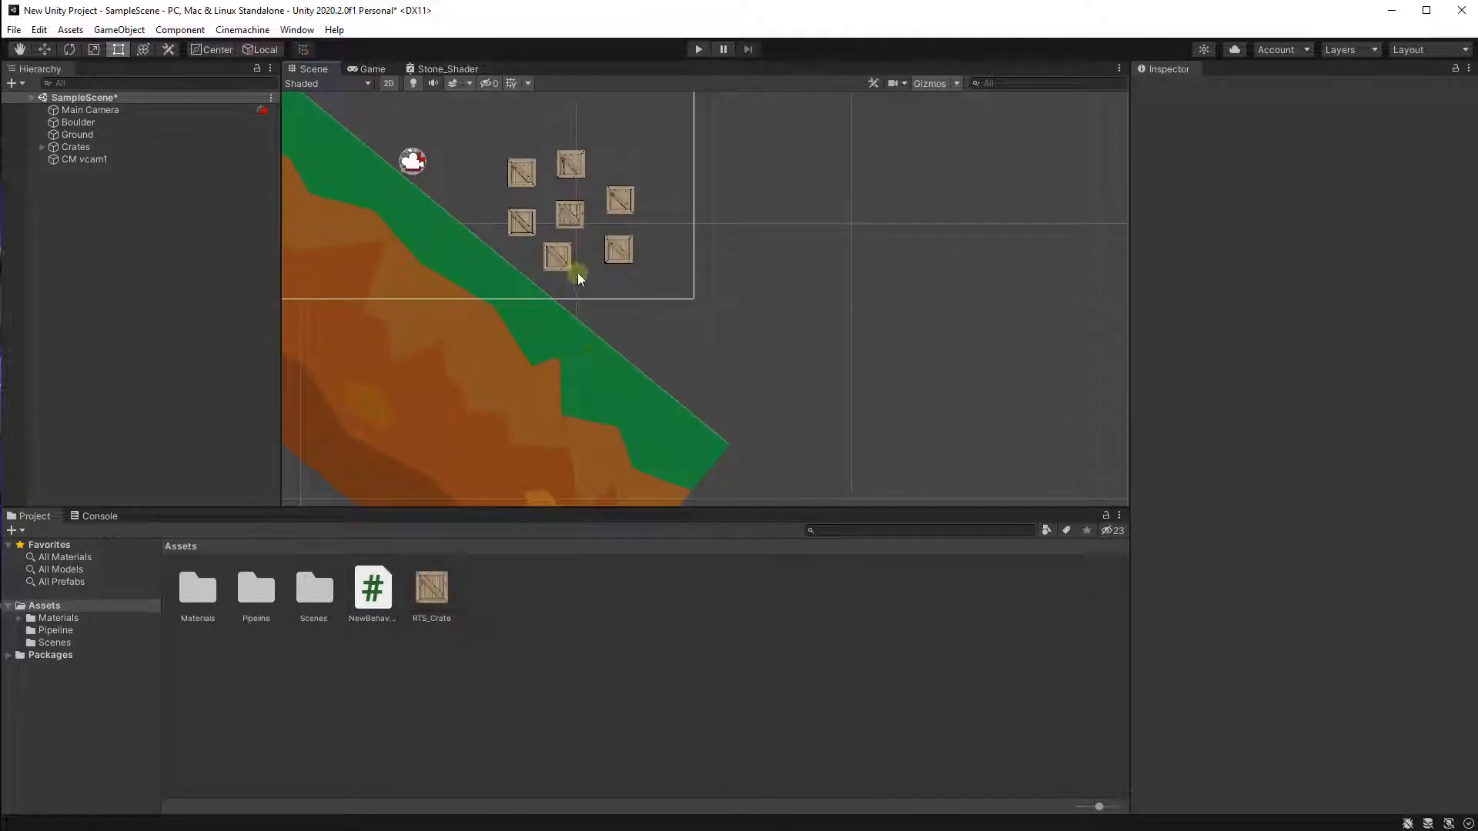
scroll(554, 177, "up", 3)
scroll(550, 173, "down", 1)
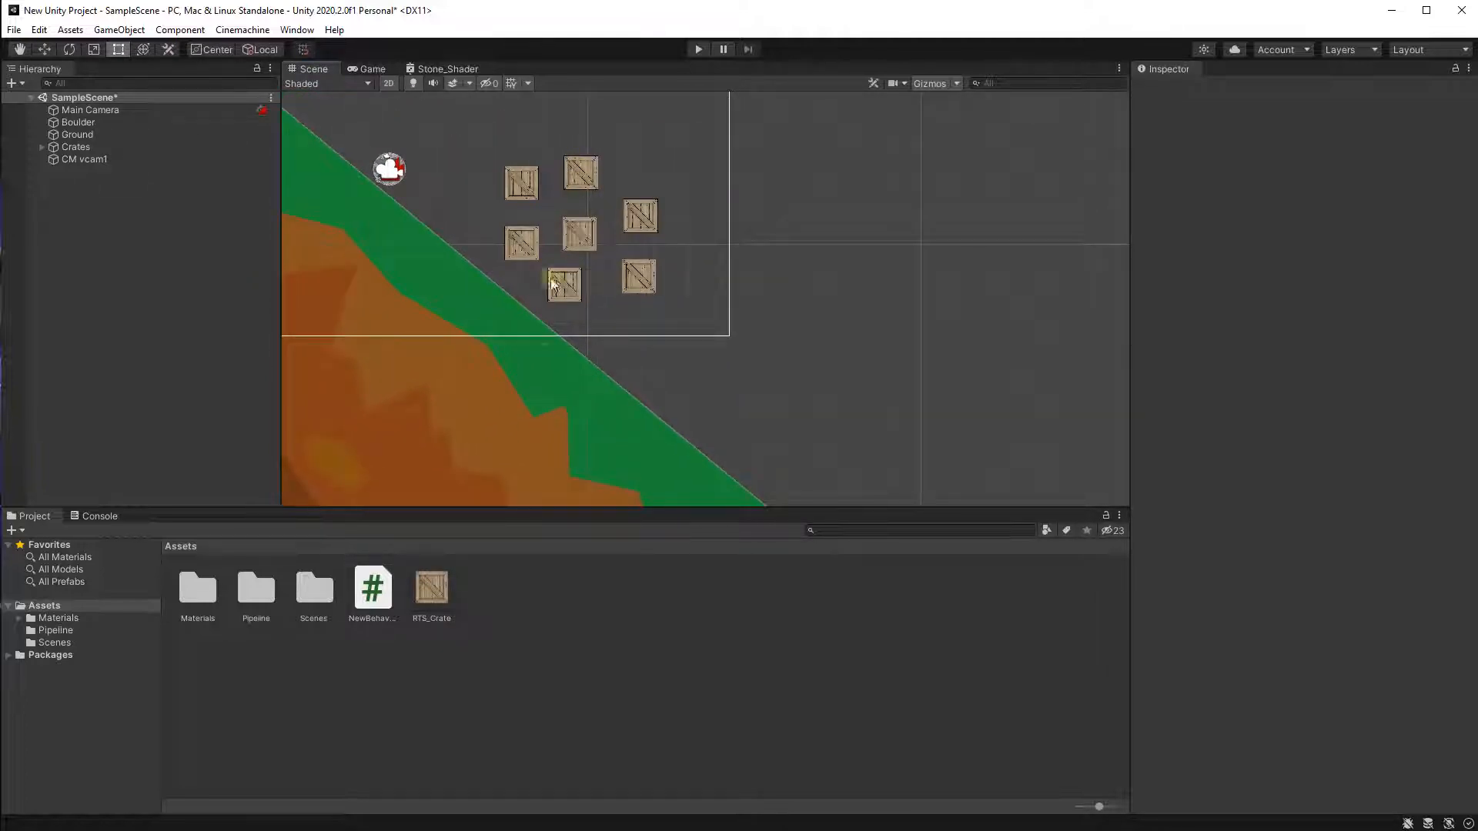
Turn the Ground object into a prefab in the Assets folder.
scroll(505, 357, "down", 2)
middle_click_drag(594, 416, 654, 432)
scroll(722, 386, "down", 2)
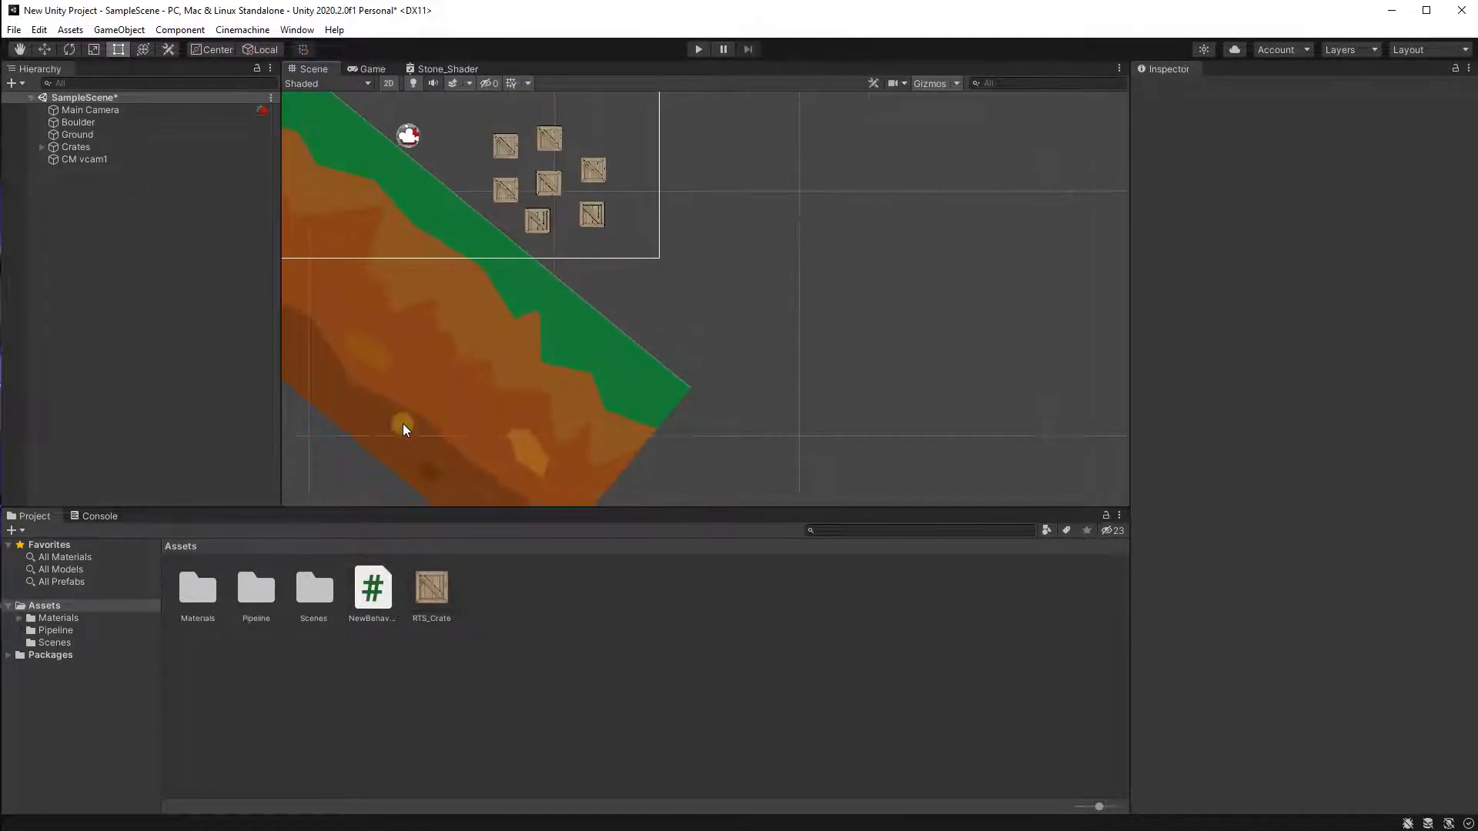
left_click(95, 136)
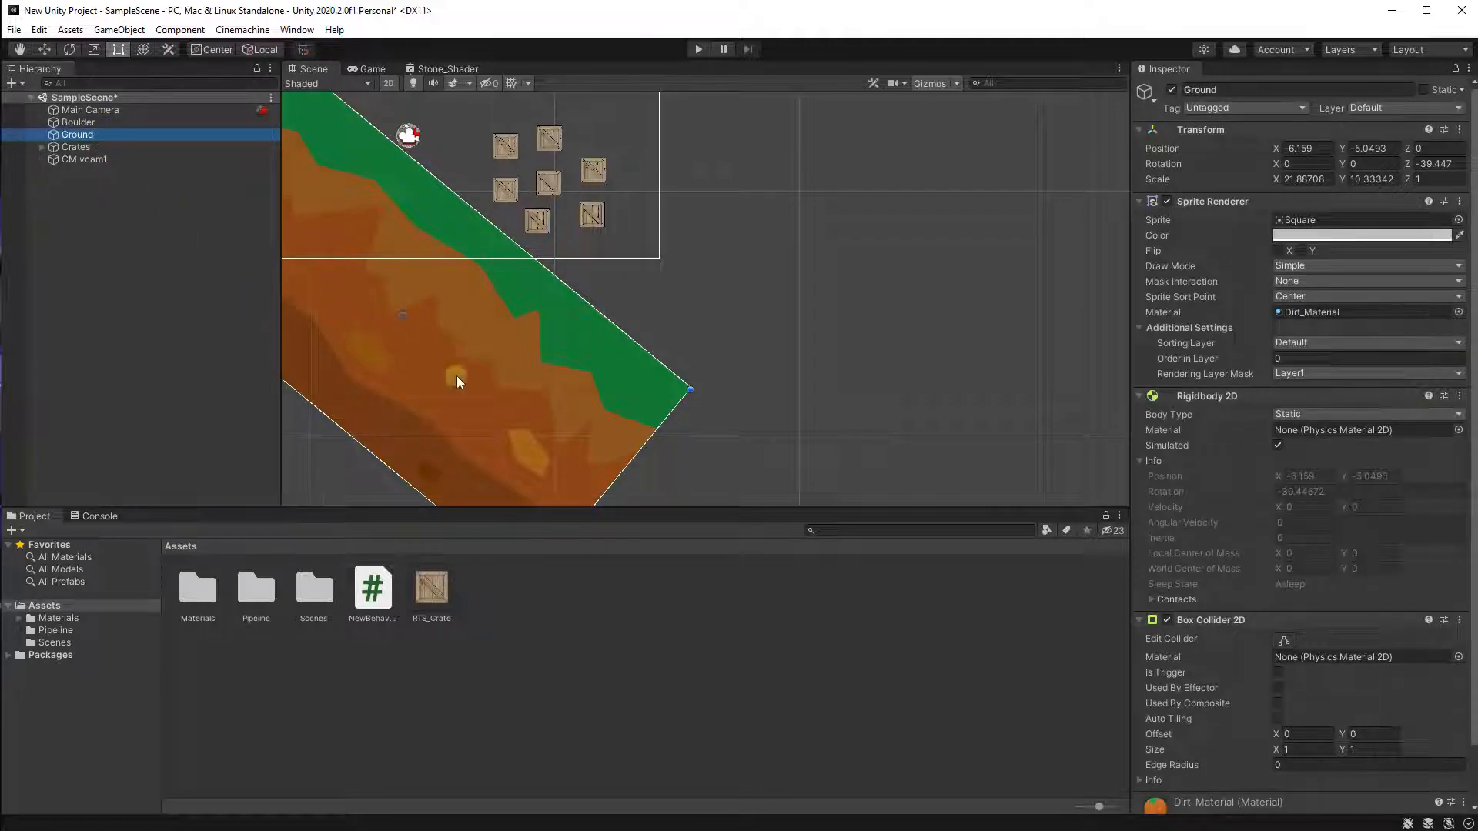
middle_click_drag(455, 376, 585, 393)
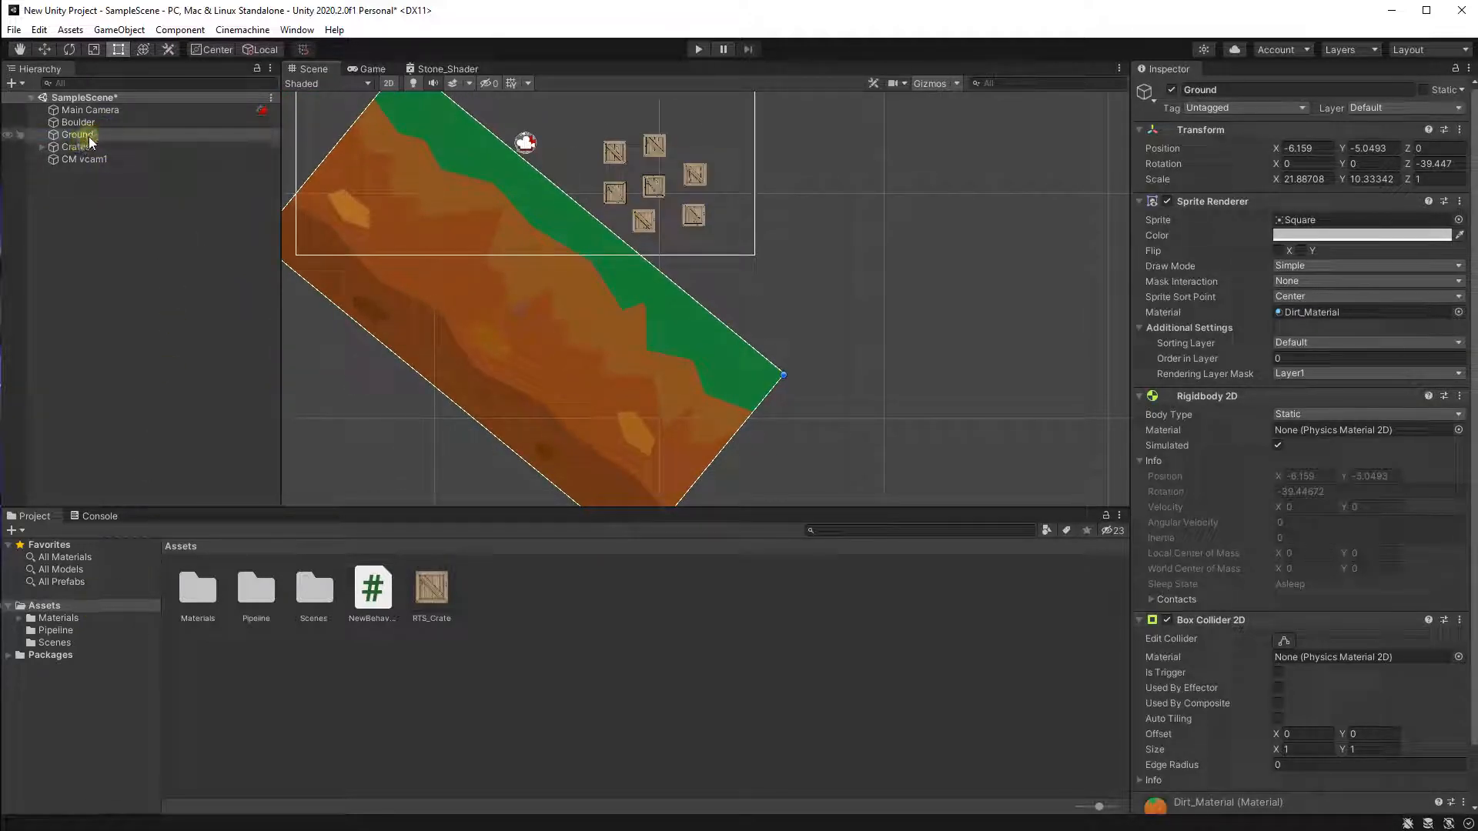
left_click(550, 644)
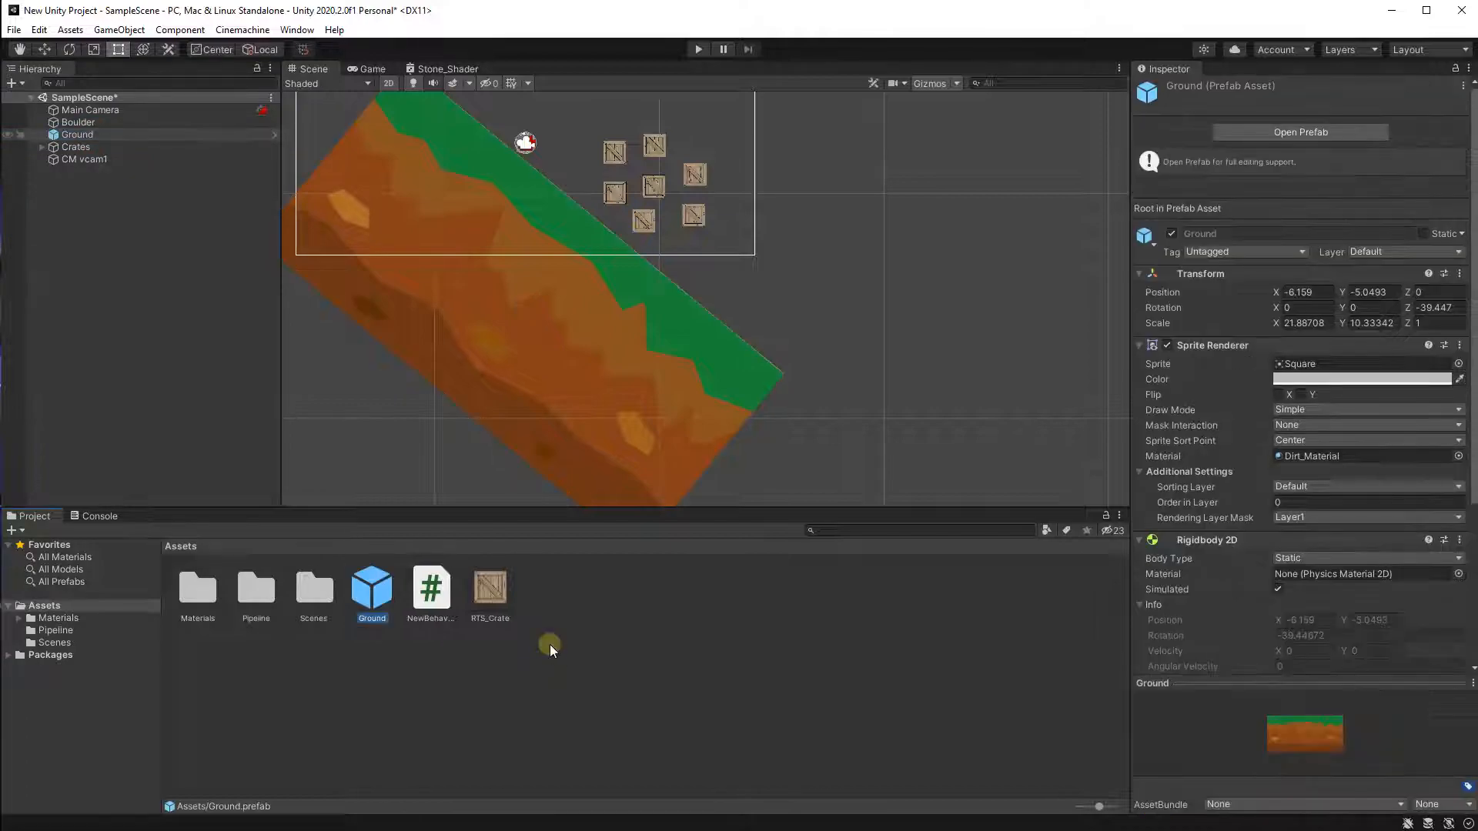
Place a second Ground prefab instance right of the slope and set its Z rotation to 0.
left_click(837, 349)
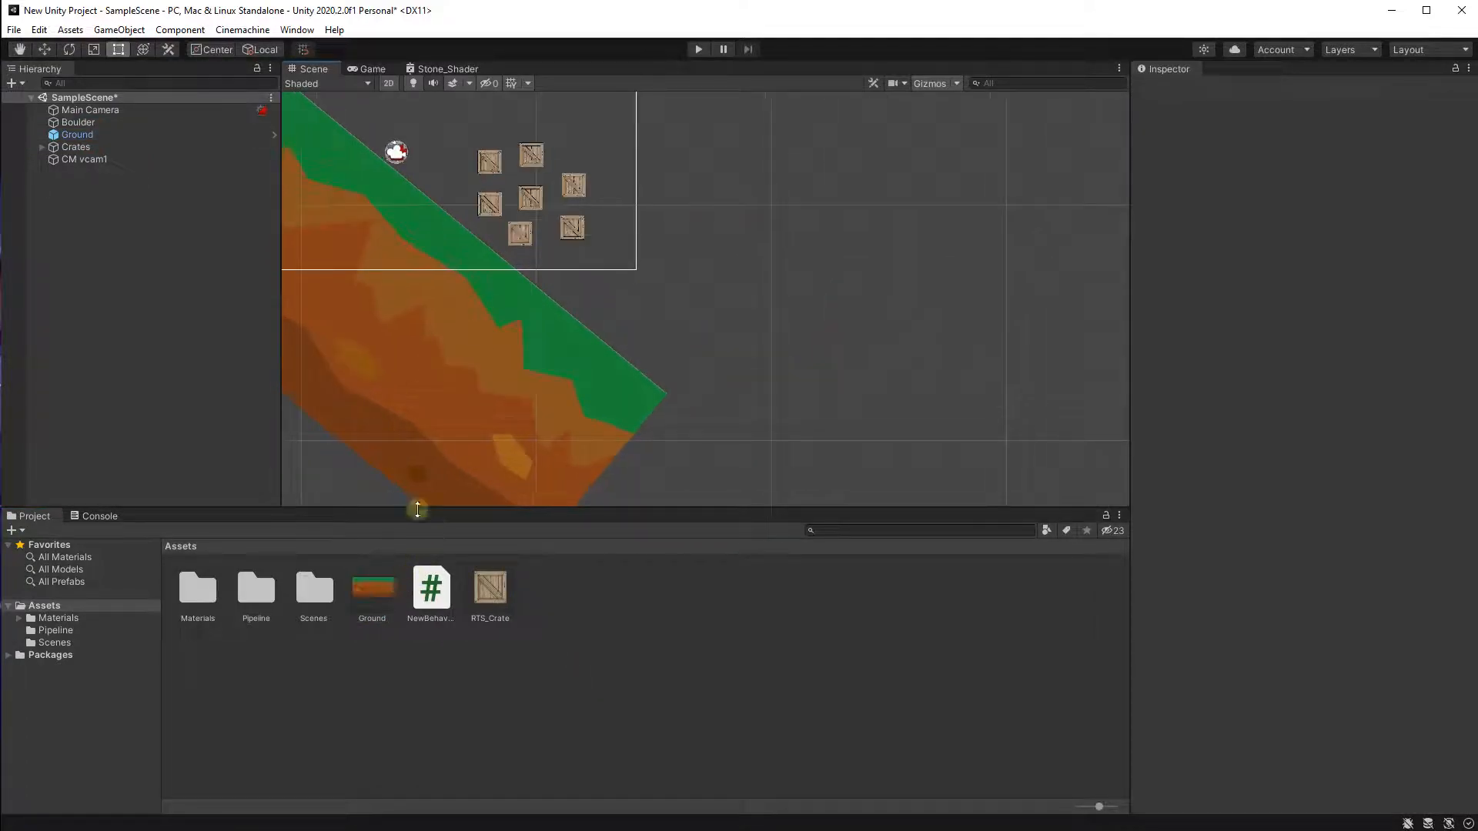
middle_click_drag(440, 499, 353, 303)
left_click_drag(358, 580, 967, 400)
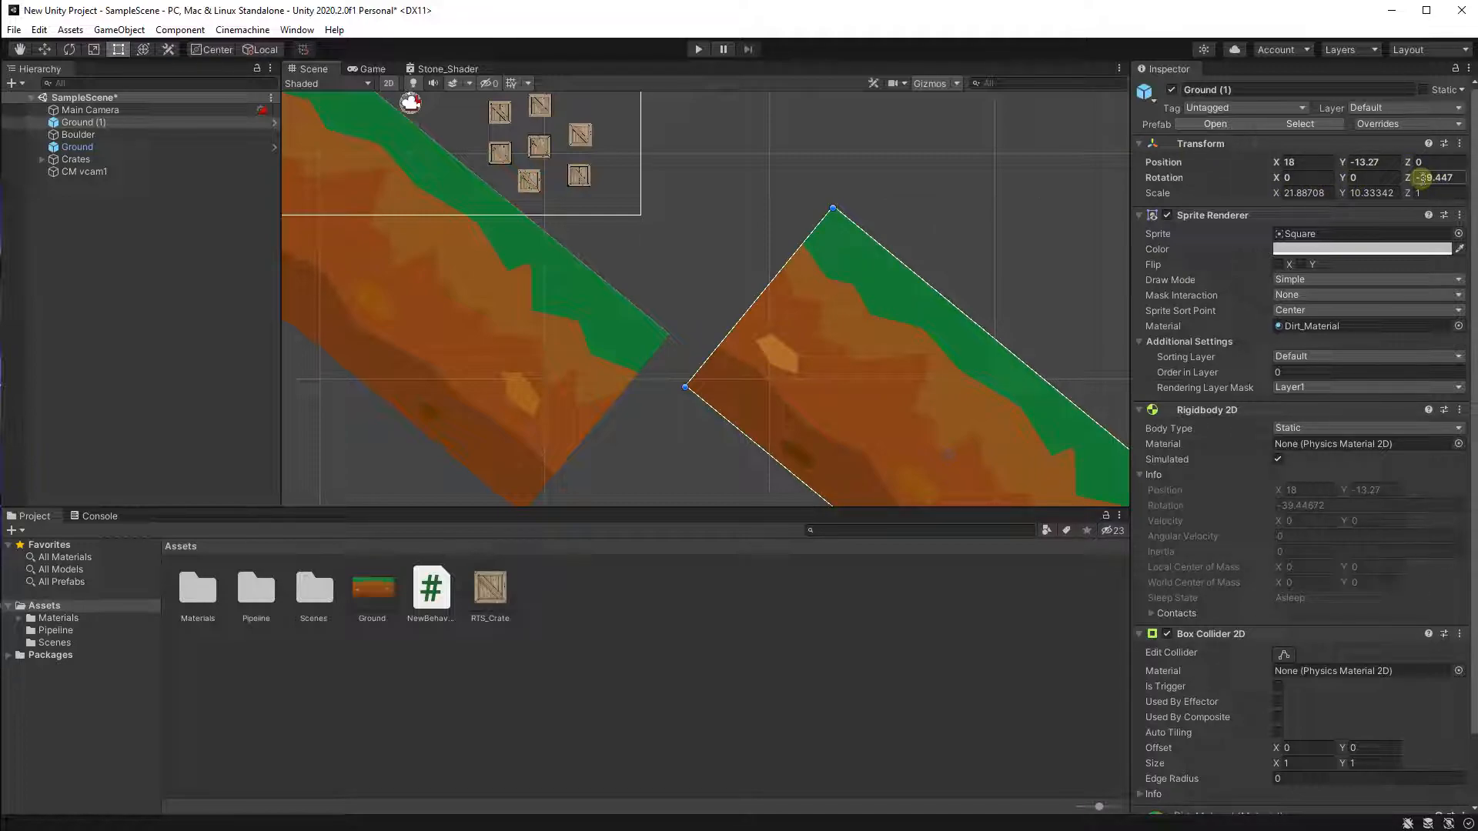
left_click(1421, 177)
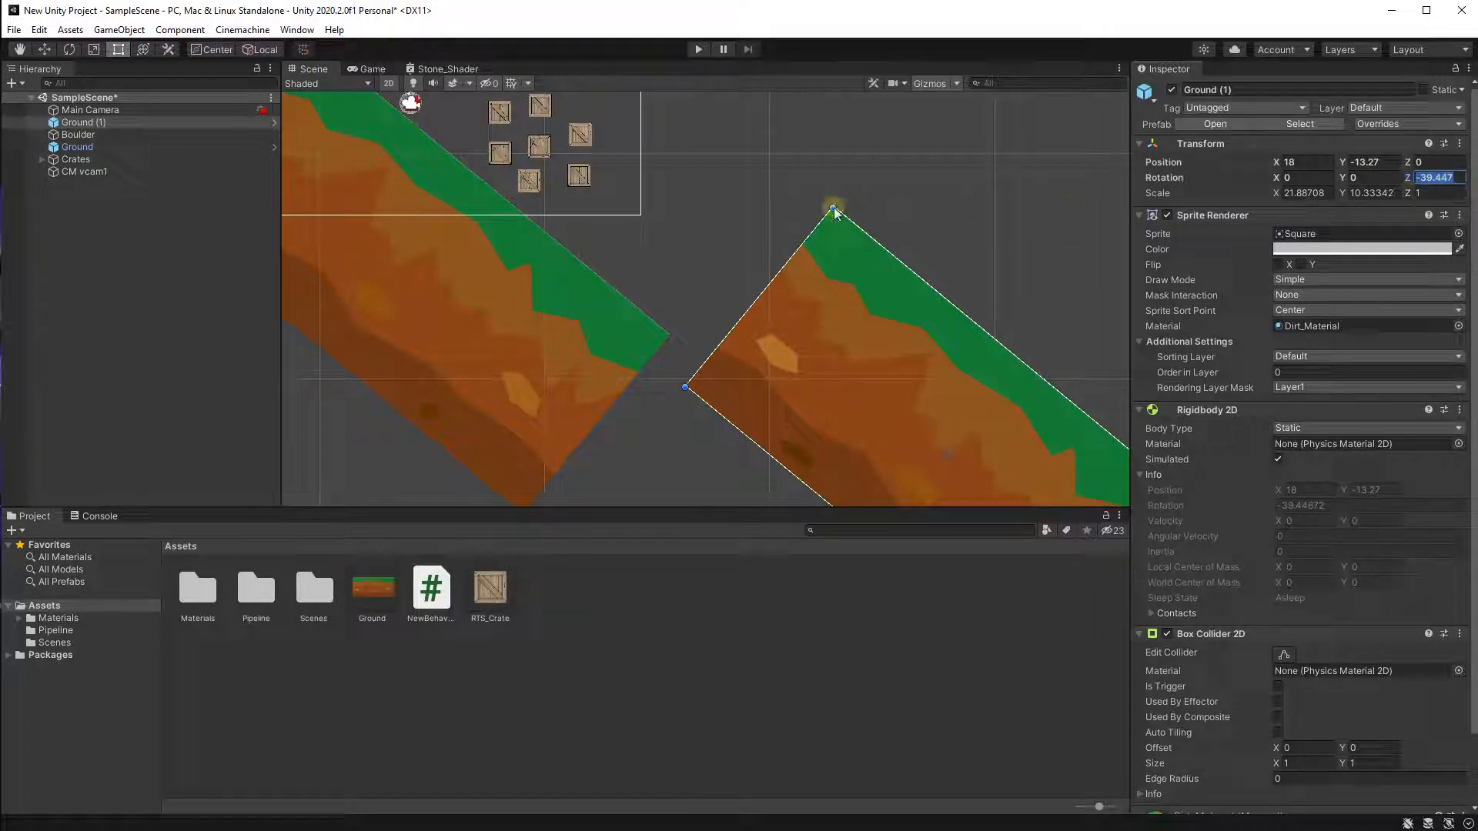
type("0")
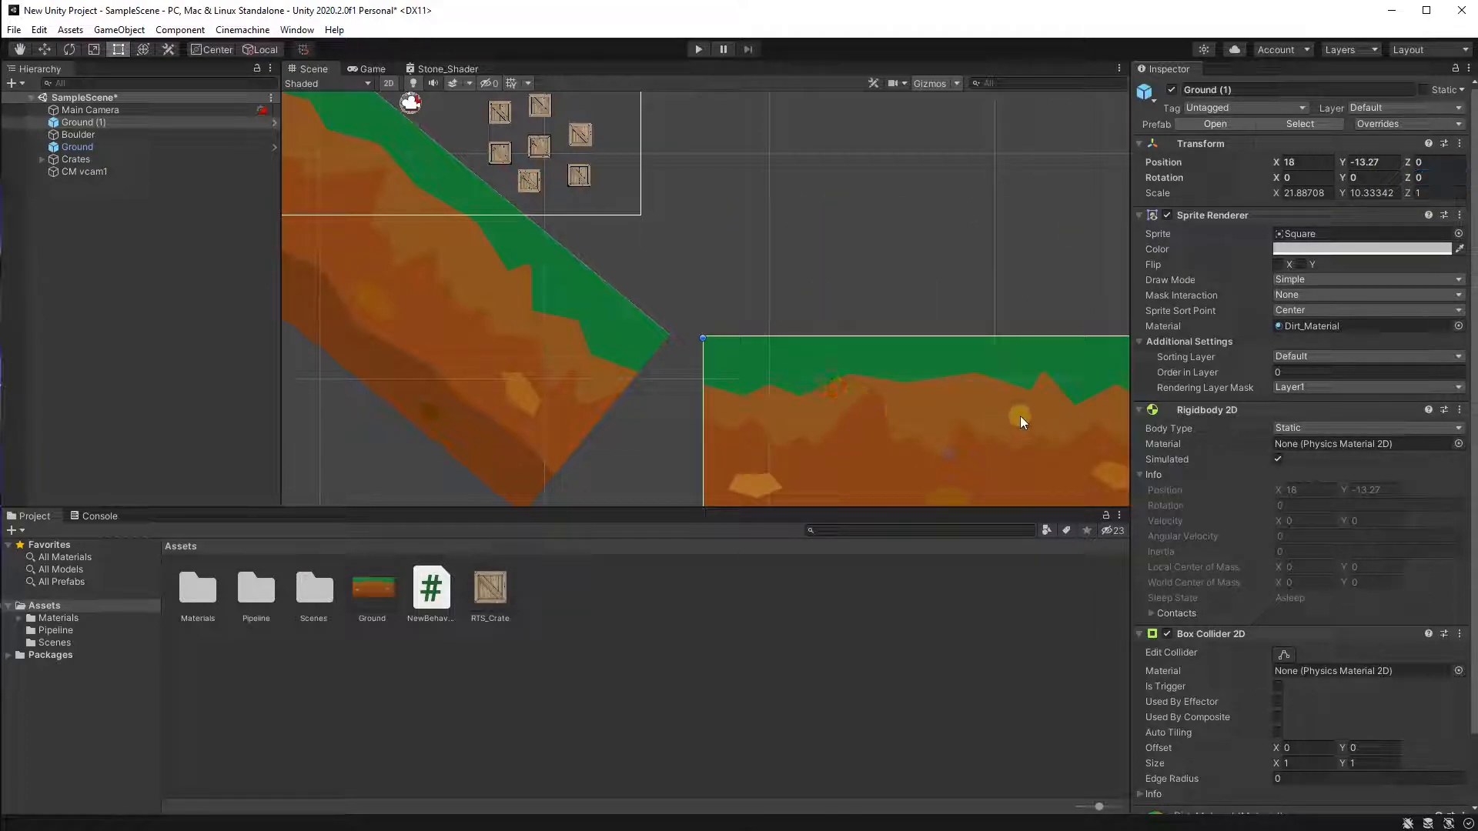
Move the flat Ground (1) piece so it meets the bottom of the slope, at about X 9.31, Y -13.
left_click_drag(1061, 405, 870, 399)
left_click(798, 234)
scroll(594, 339, "up", 5)
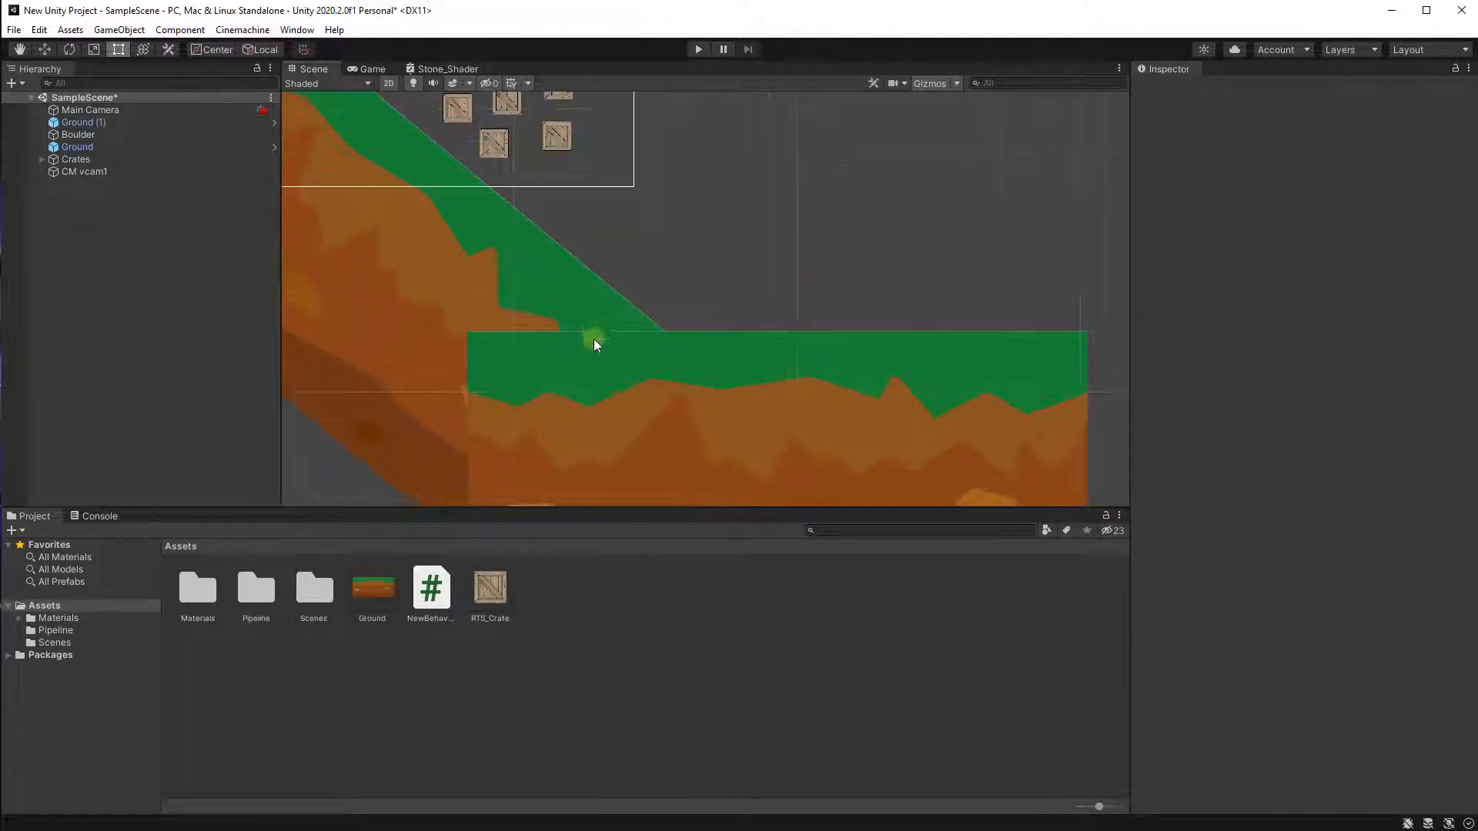
scroll(512, 471, "down", 7)
middle_click_drag(681, 340, 851, 270)
scroll(846, 285, "down", 2)
middle_click_drag(815, 464, 715, 468)
scroll(752, 358, "up", 3)
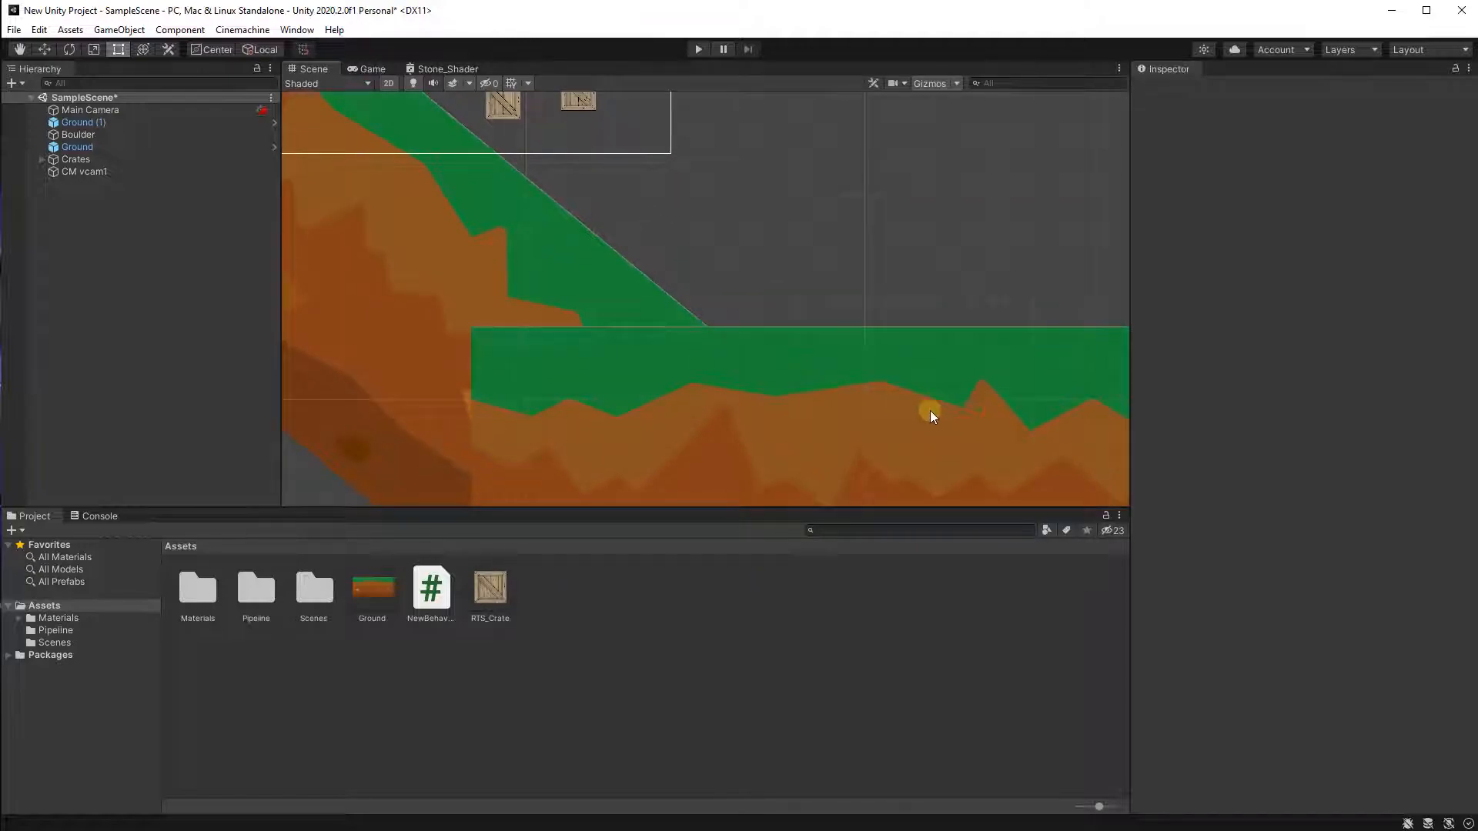
scroll(929, 409, "down", 3)
left_click(714, 389)
scroll(834, 339, "up", 3)
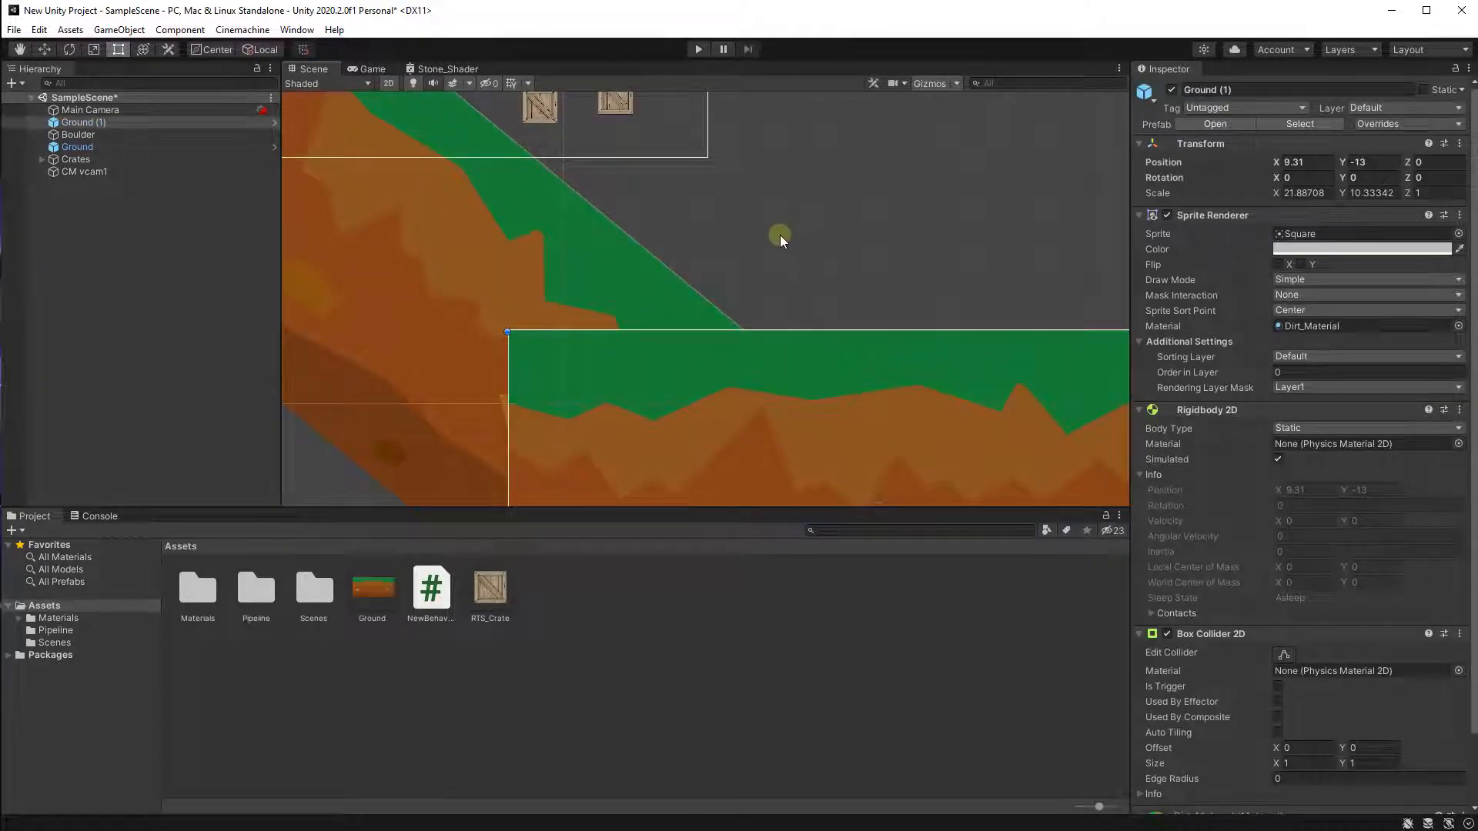
scroll(842, 331, "down", 2)
middle_click_drag(994, 411, 613, 344)
scroll(614, 345, "down", 3)
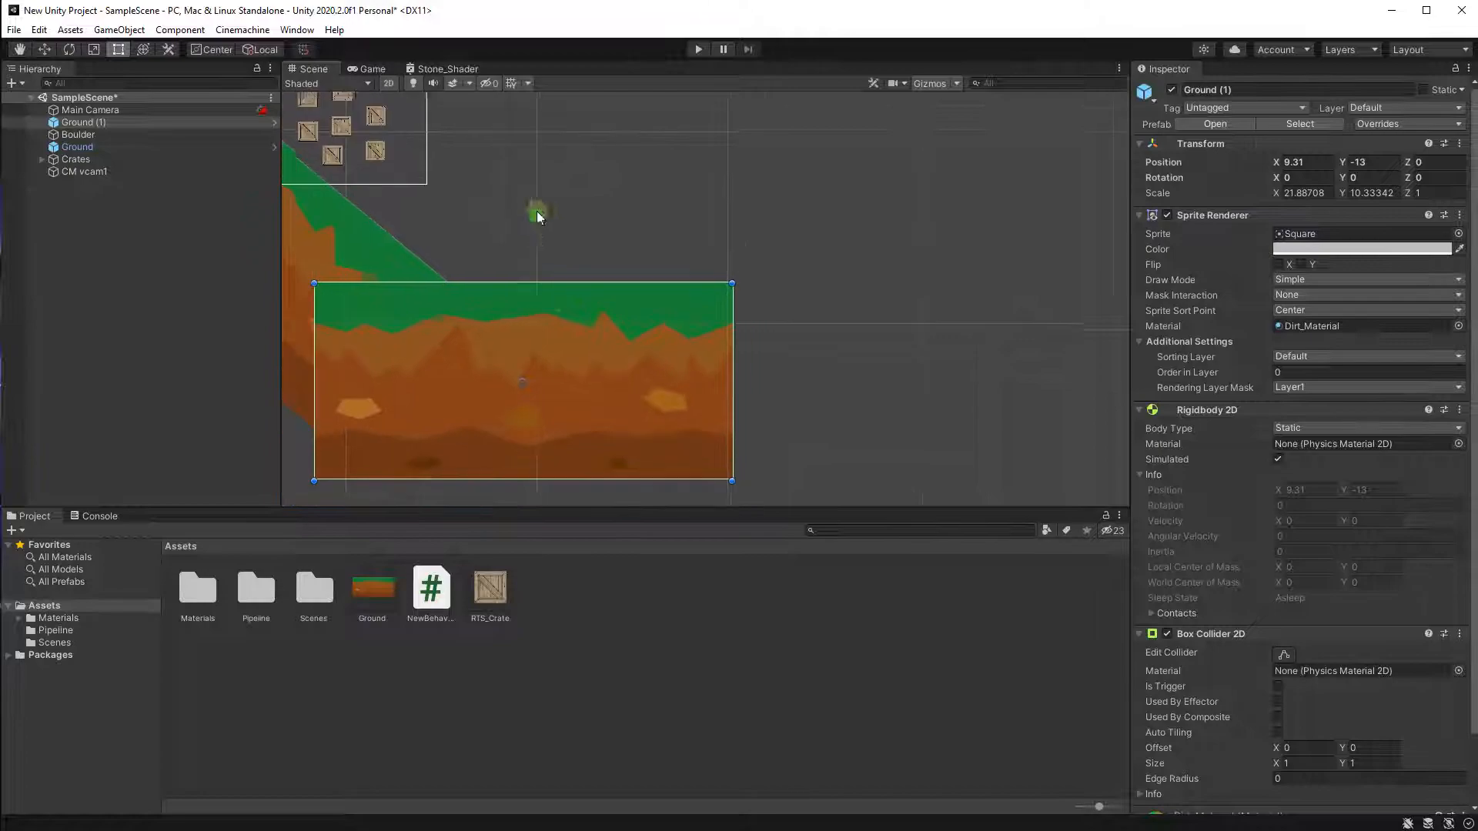
scroll(537, 218, "down", 1)
middle_click_drag(538, 218, 771, 247)
left_click(642, 190)
scroll(642, 190, "up", 1)
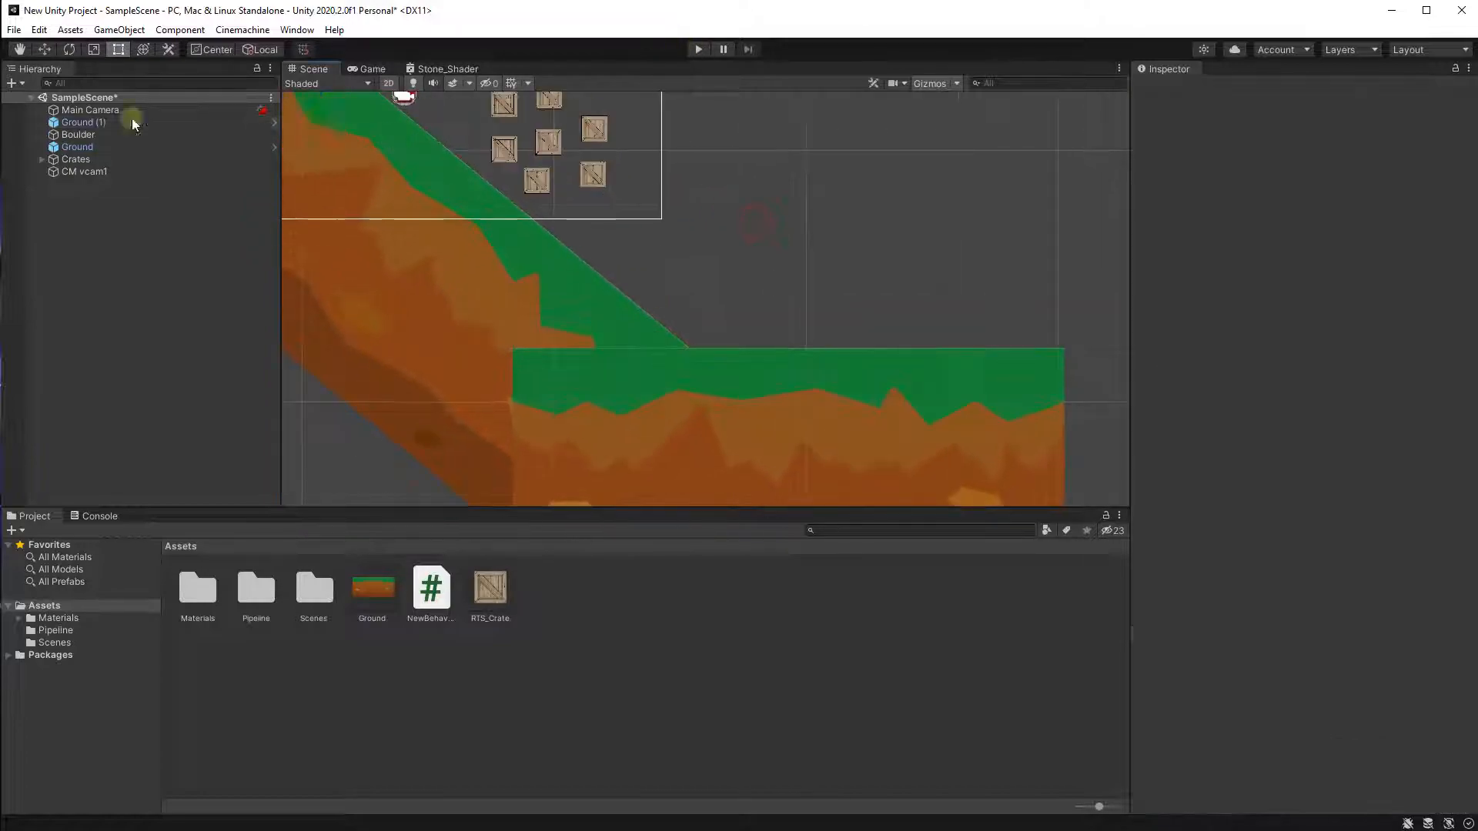
Move the Crates group above the flat ground section, at about X 12.43, Y -4.61.
left_click(42, 159)
left_click(96, 171)
left_click(117, 245, "shift")
middle_click_drag(472, 169, 465, 208)
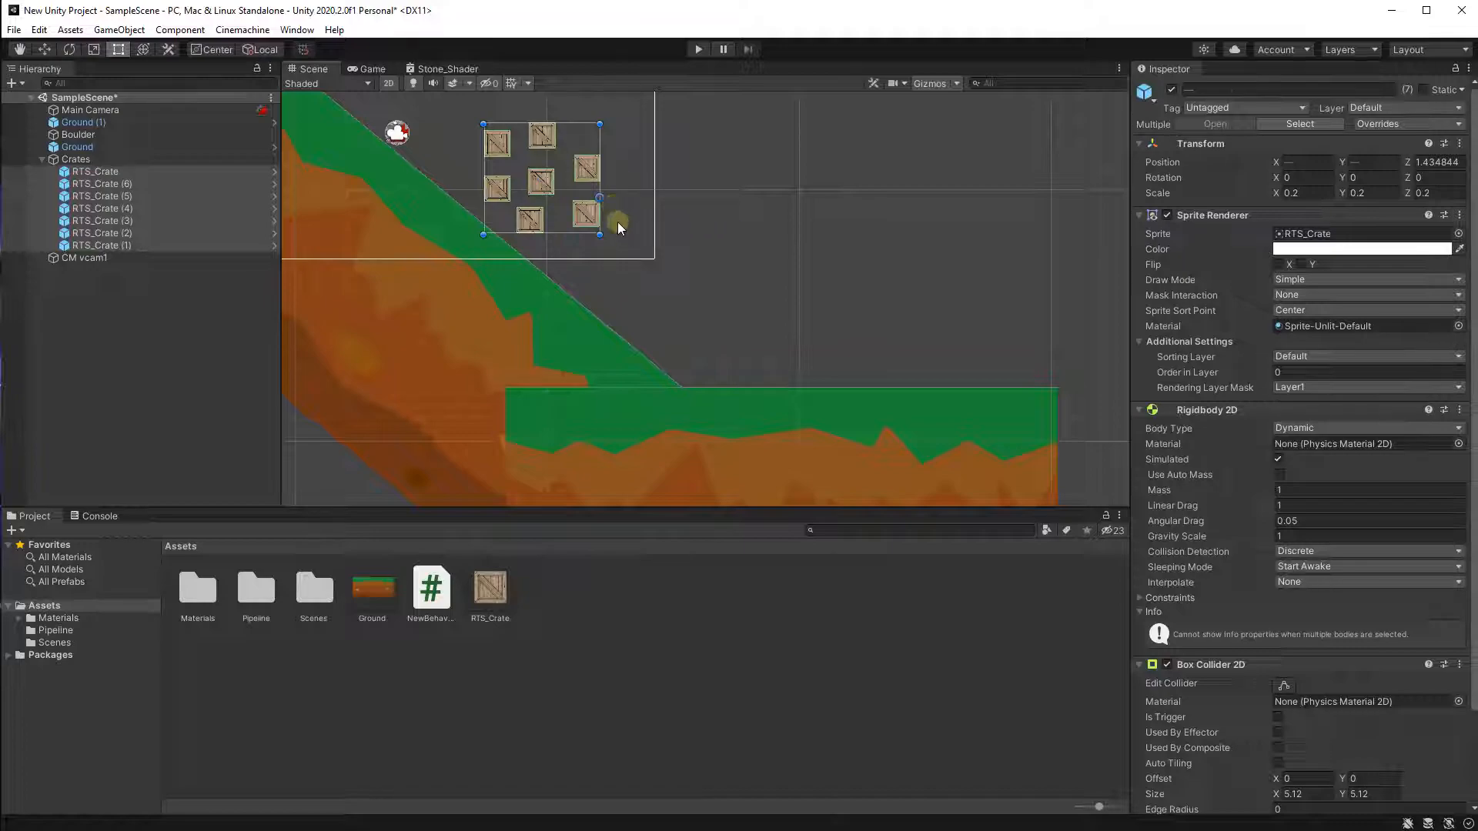
left_click(76, 159)
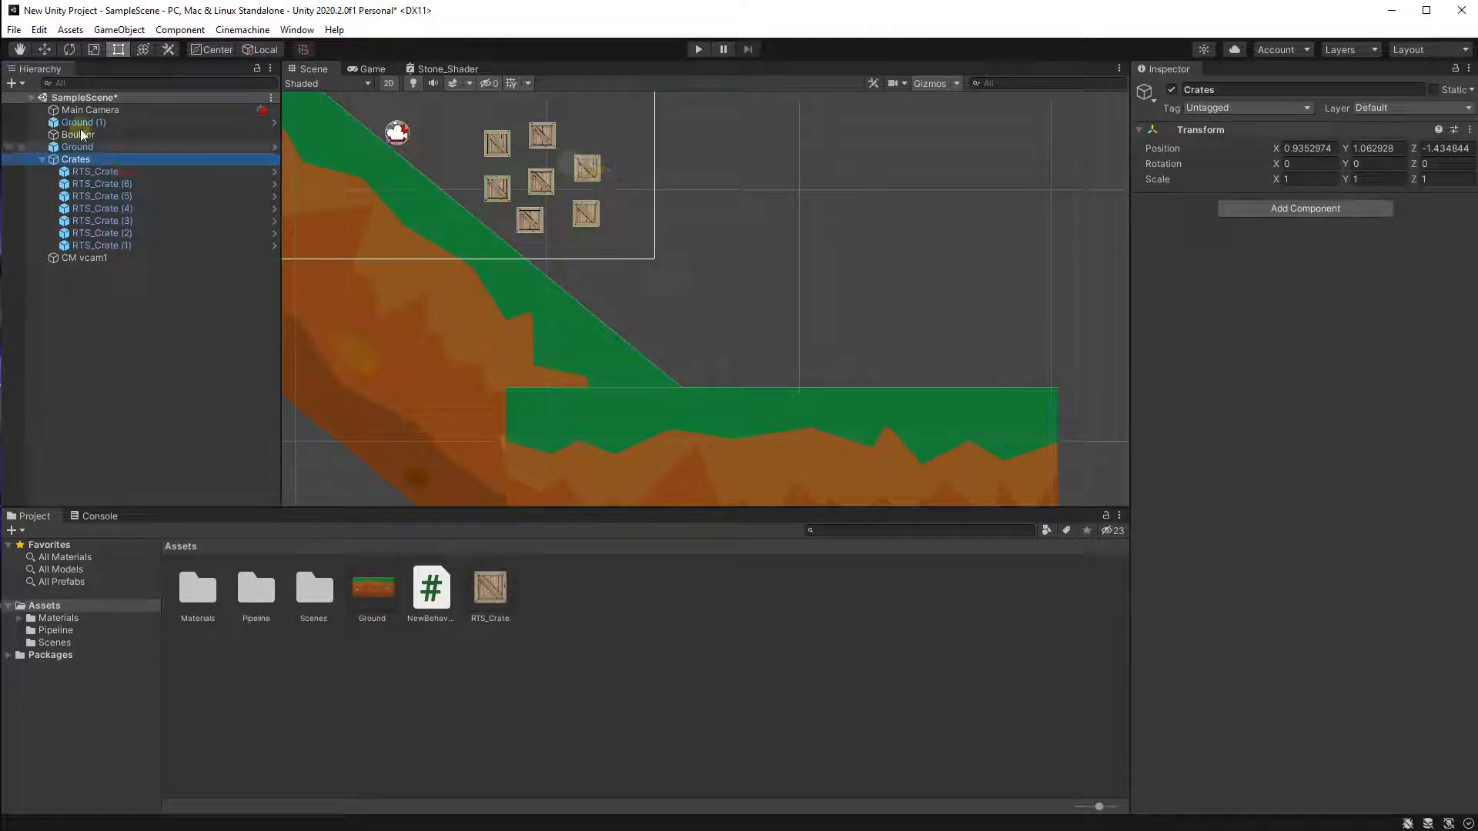
left_click(44, 49)
left_click_drag(554, 170, 856, 317)
scroll(916, 368, "up", 4)
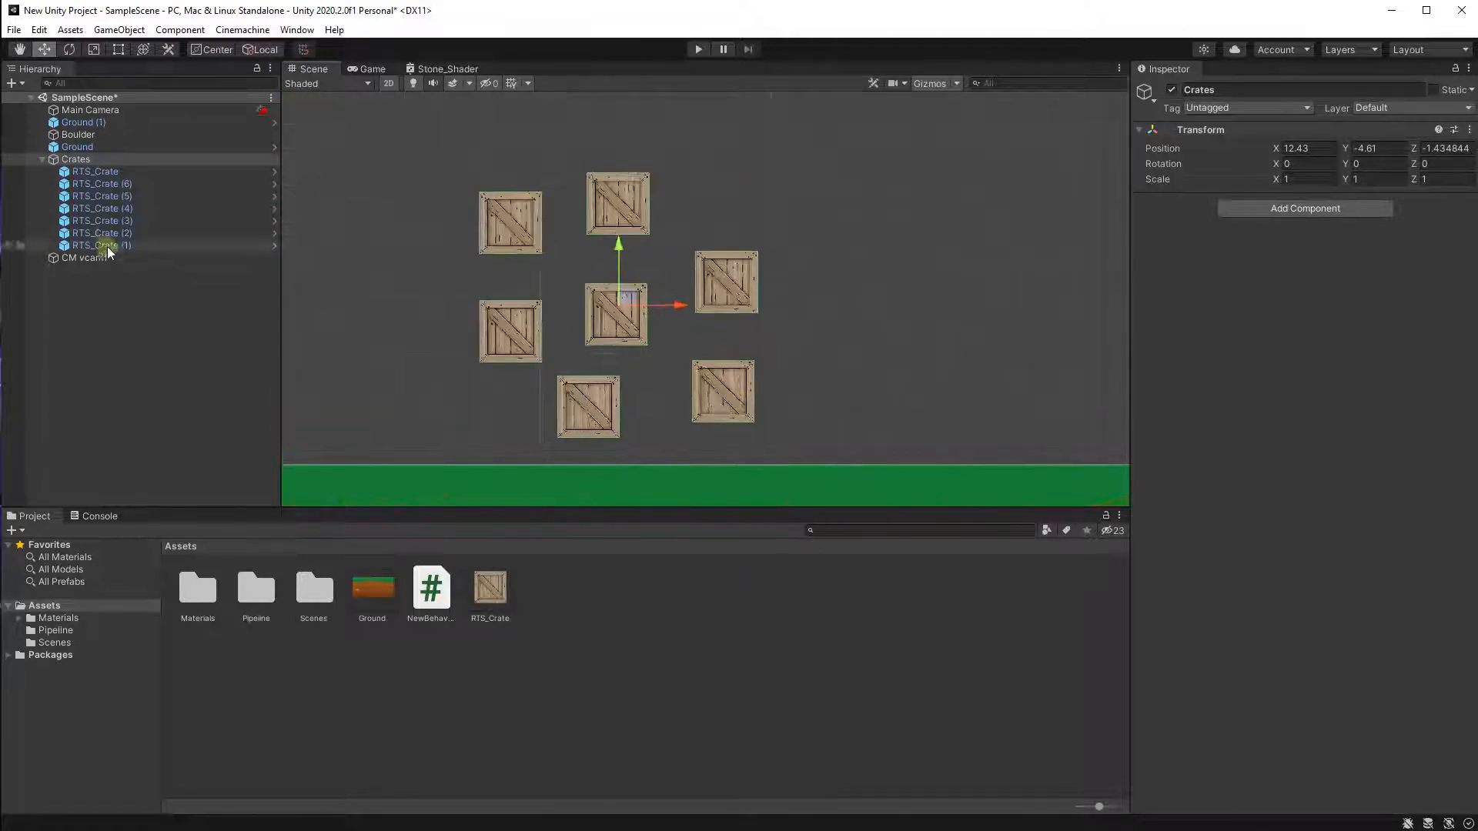
Rearrange the individual crates into two stacked rows resting on the flat ground.
left_click(95, 171)
left_click_drag(603, 312, 602, 393)
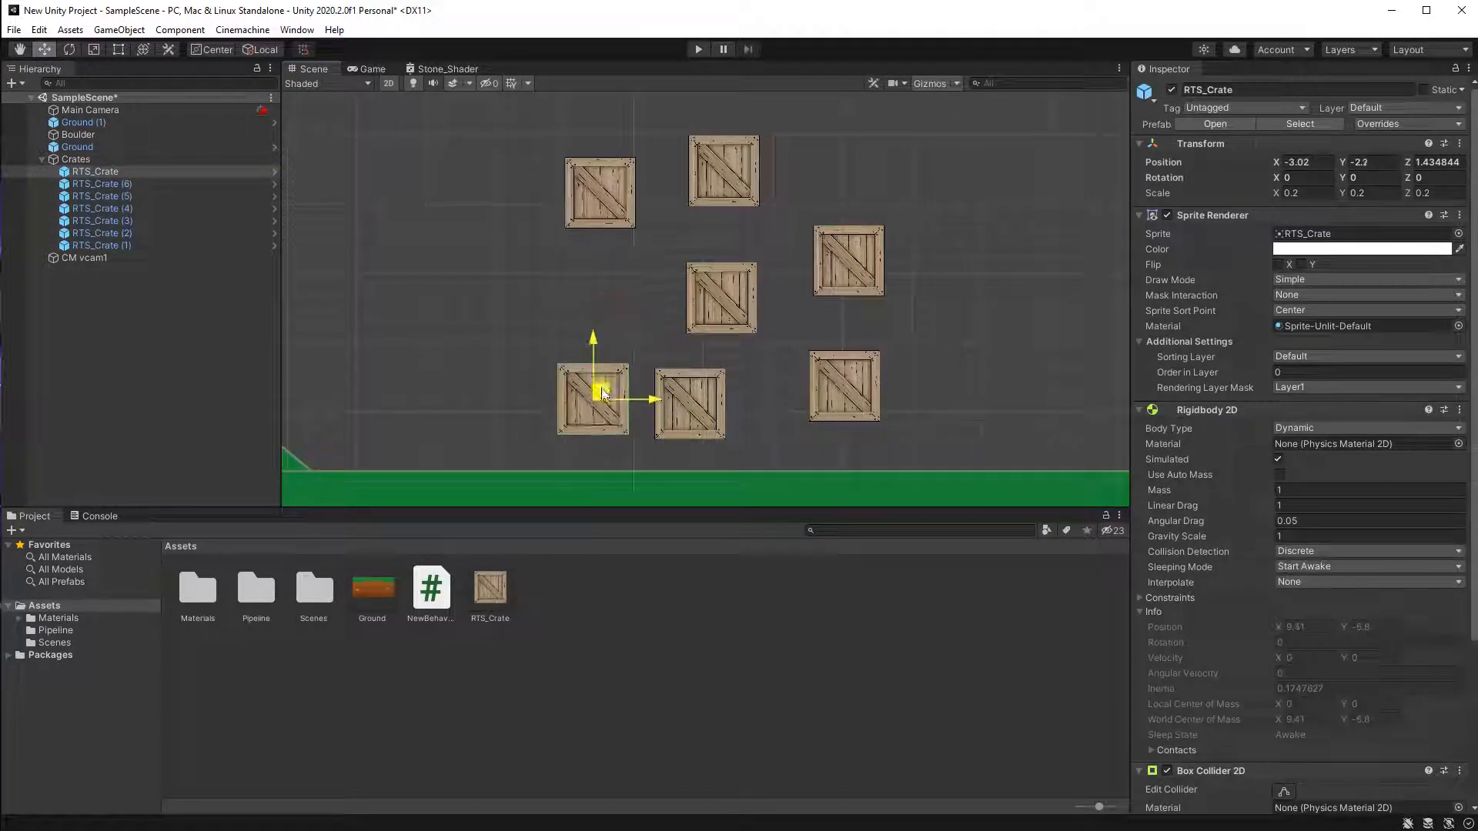
left_click(721, 298)
left_click_drag(727, 292, 880, 400)
left_click(860, 388)
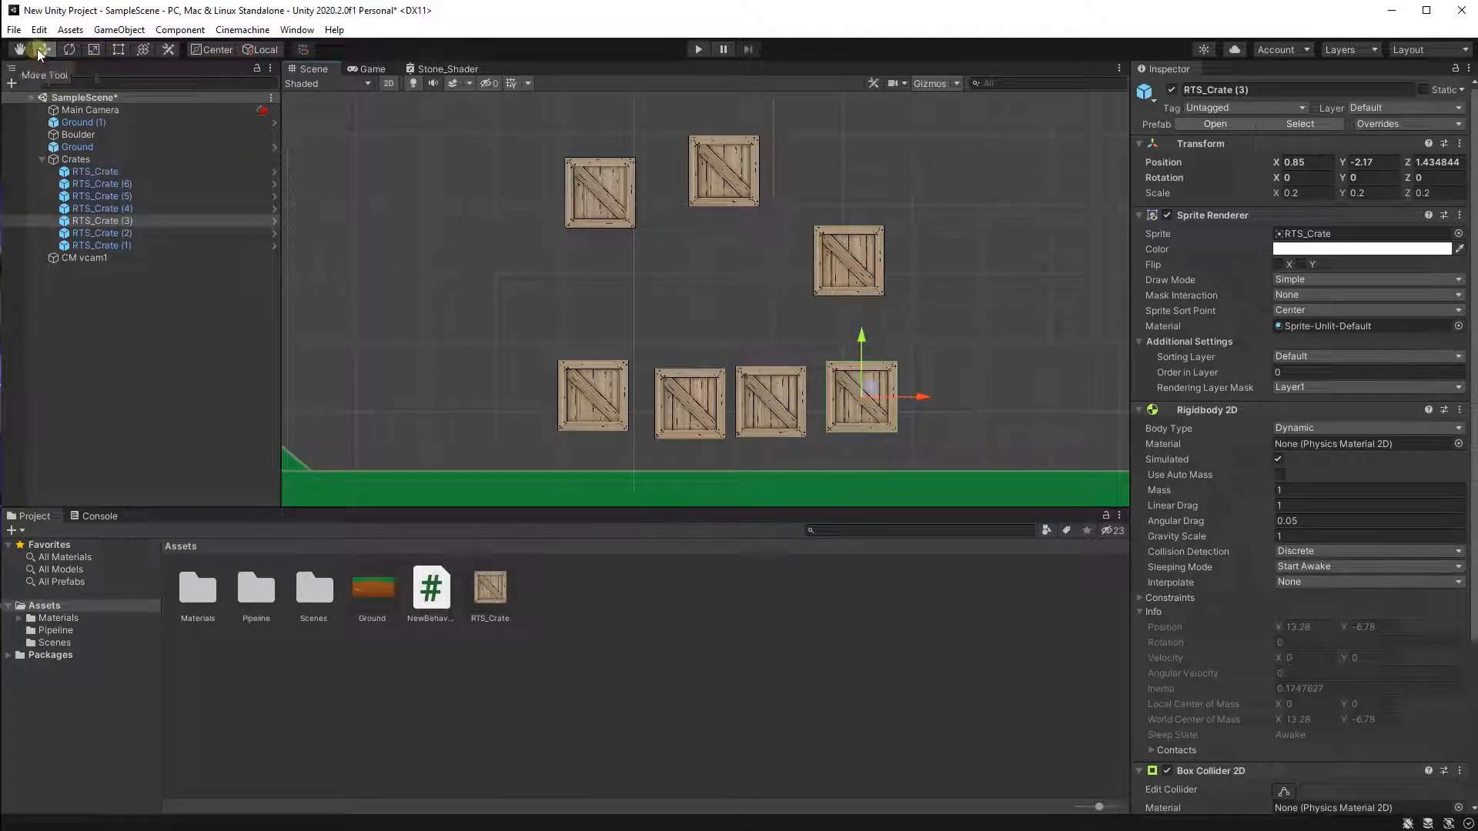
left_click(636, 206)
left_click(607, 185)
left_click_drag(607, 185, 596, 306)
left_click(724, 170)
left_click_drag(724, 170, 705, 308)
left_click(856, 248)
left_click_drag(857, 248, 801, 301)
left_click(878, 378)
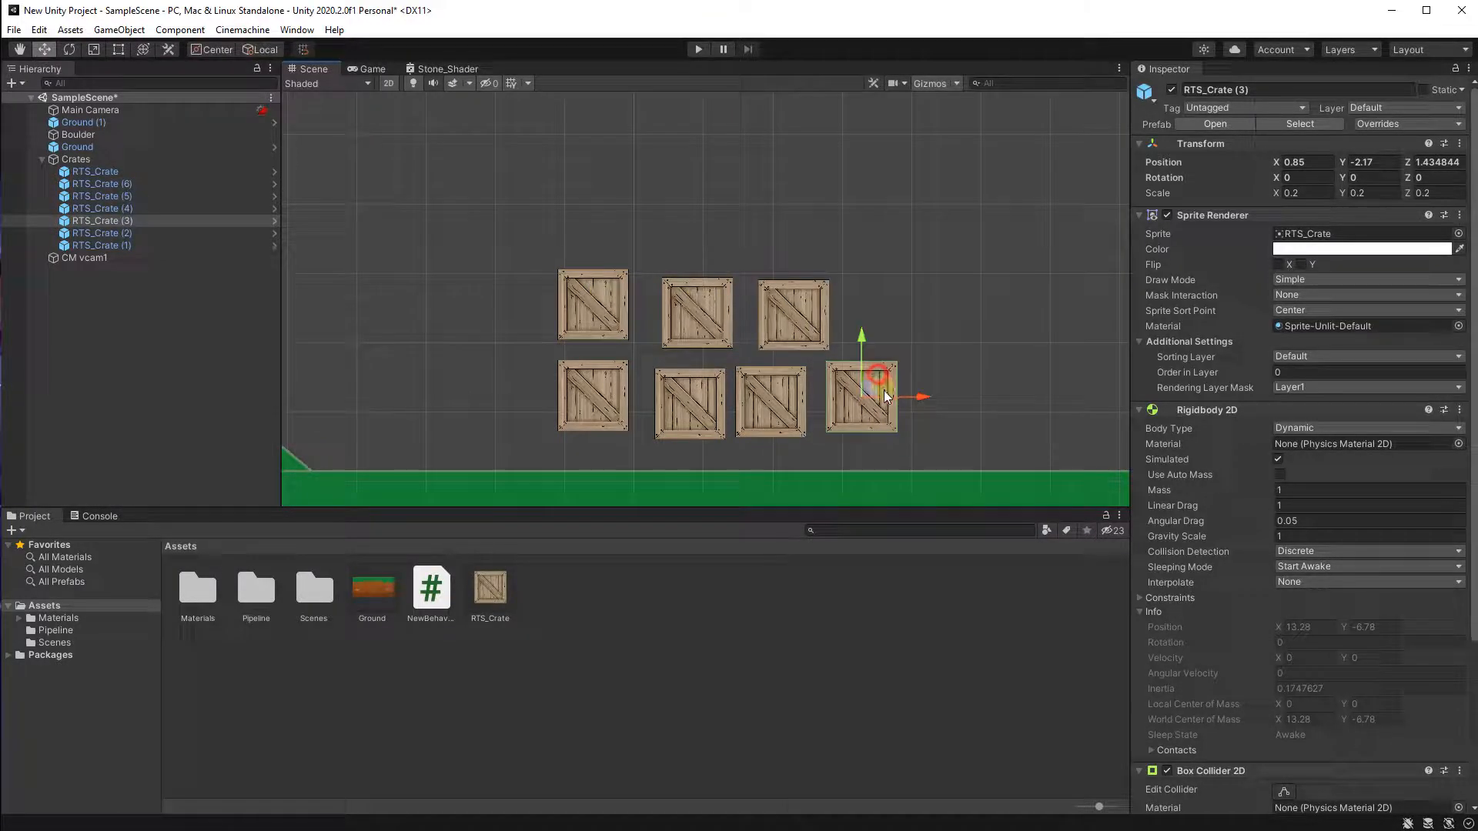
left_click_drag(871, 391, 869, 404)
scroll(678, 231, "down", 9)
middle_click_drag(623, 202, 799, 270)
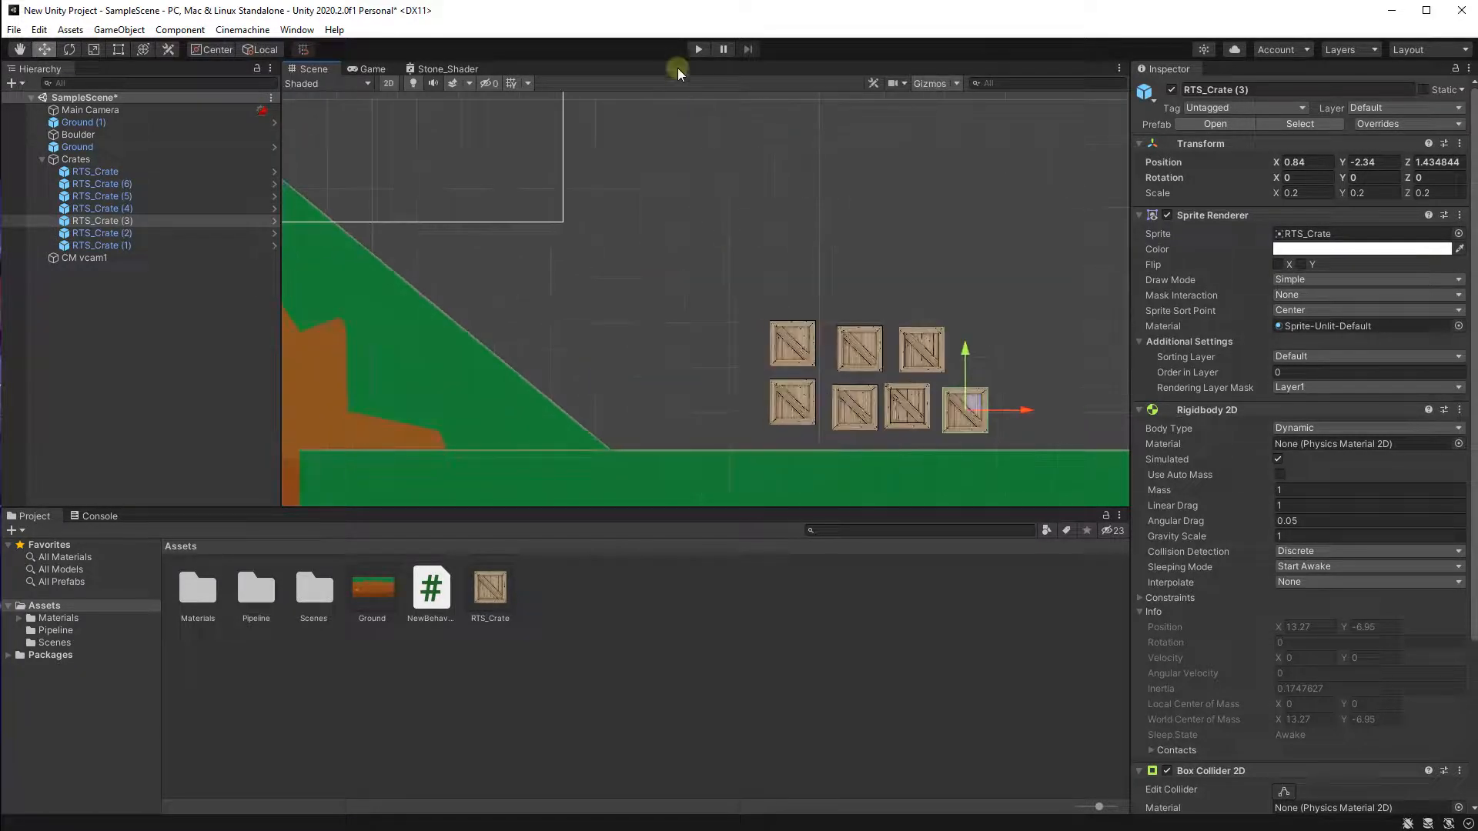
Play the scene to test the crate stack and boulder, then stop it.
left_click(698, 49)
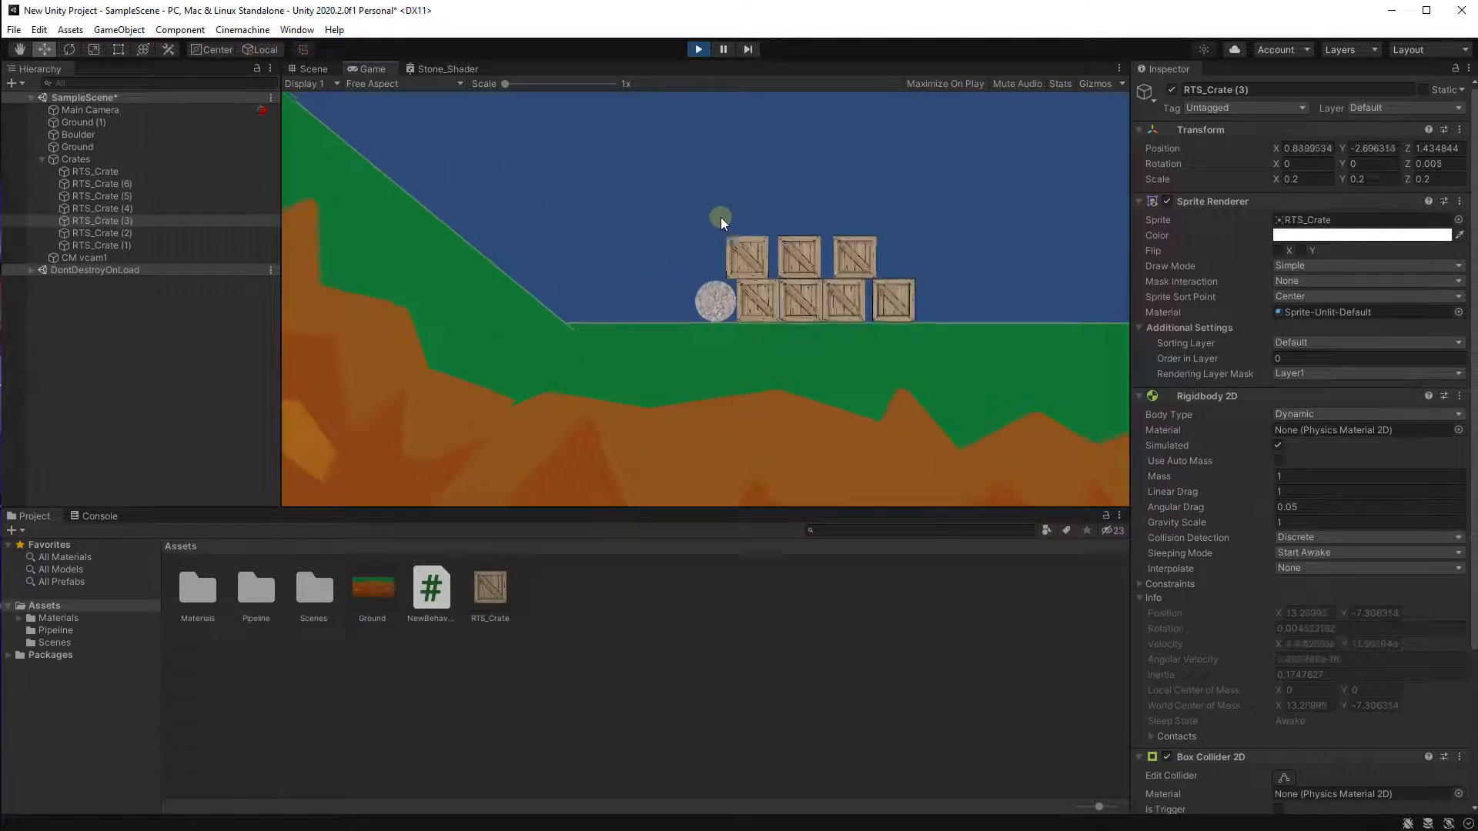
left_click(698, 51)
Set the Boulder's Rigidbody 2D mass to 3.
middle_click_drag(773, 259, 993, 471)
scroll(993, 472, "down", 5)
middle_click_drag(635, 266, 865, 336)
scroll(565, 256, "up", 4)
left_click(70, 135)
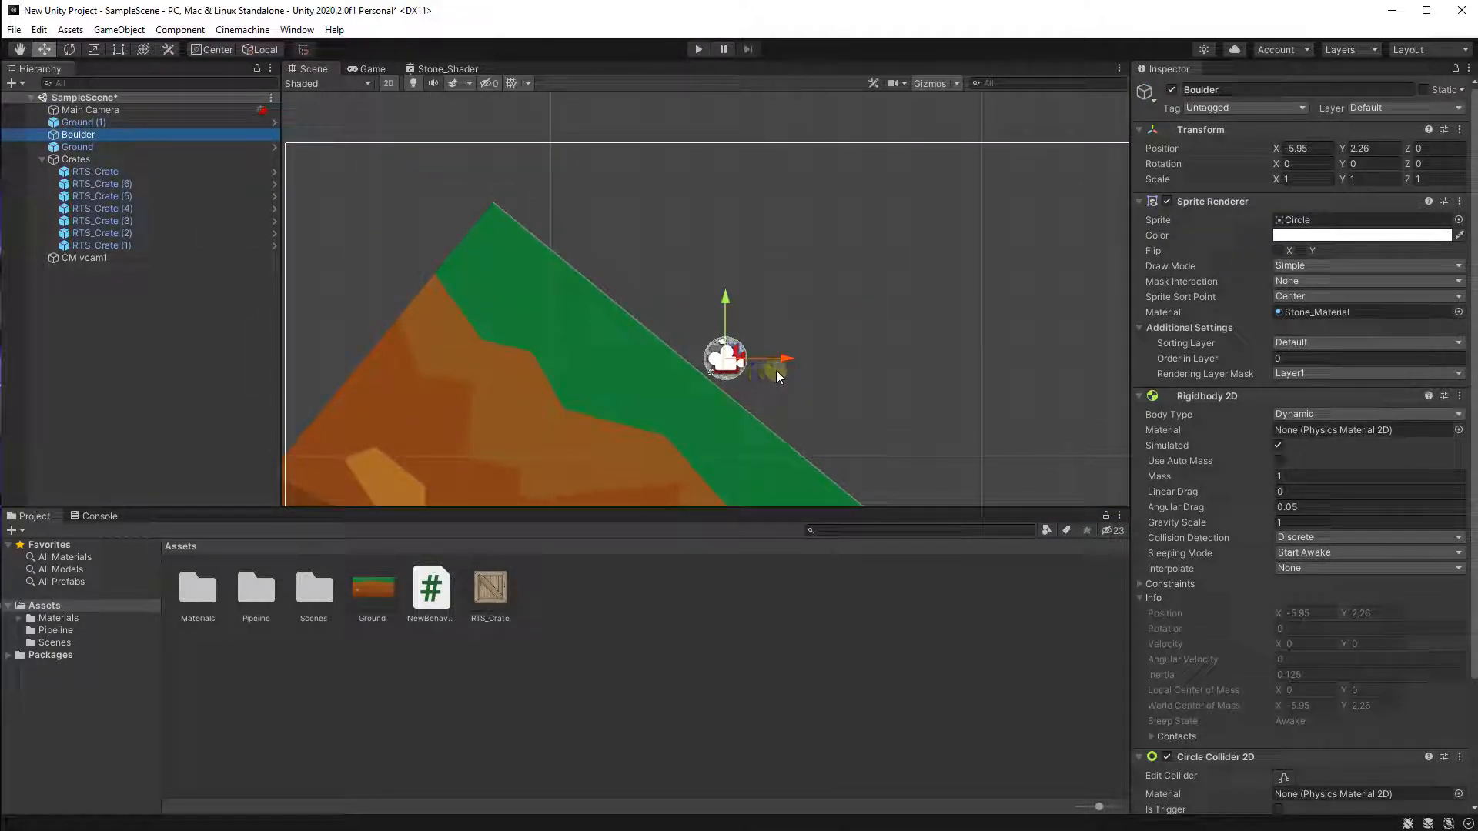
middle_click_drag(779, 384, 653, 302)
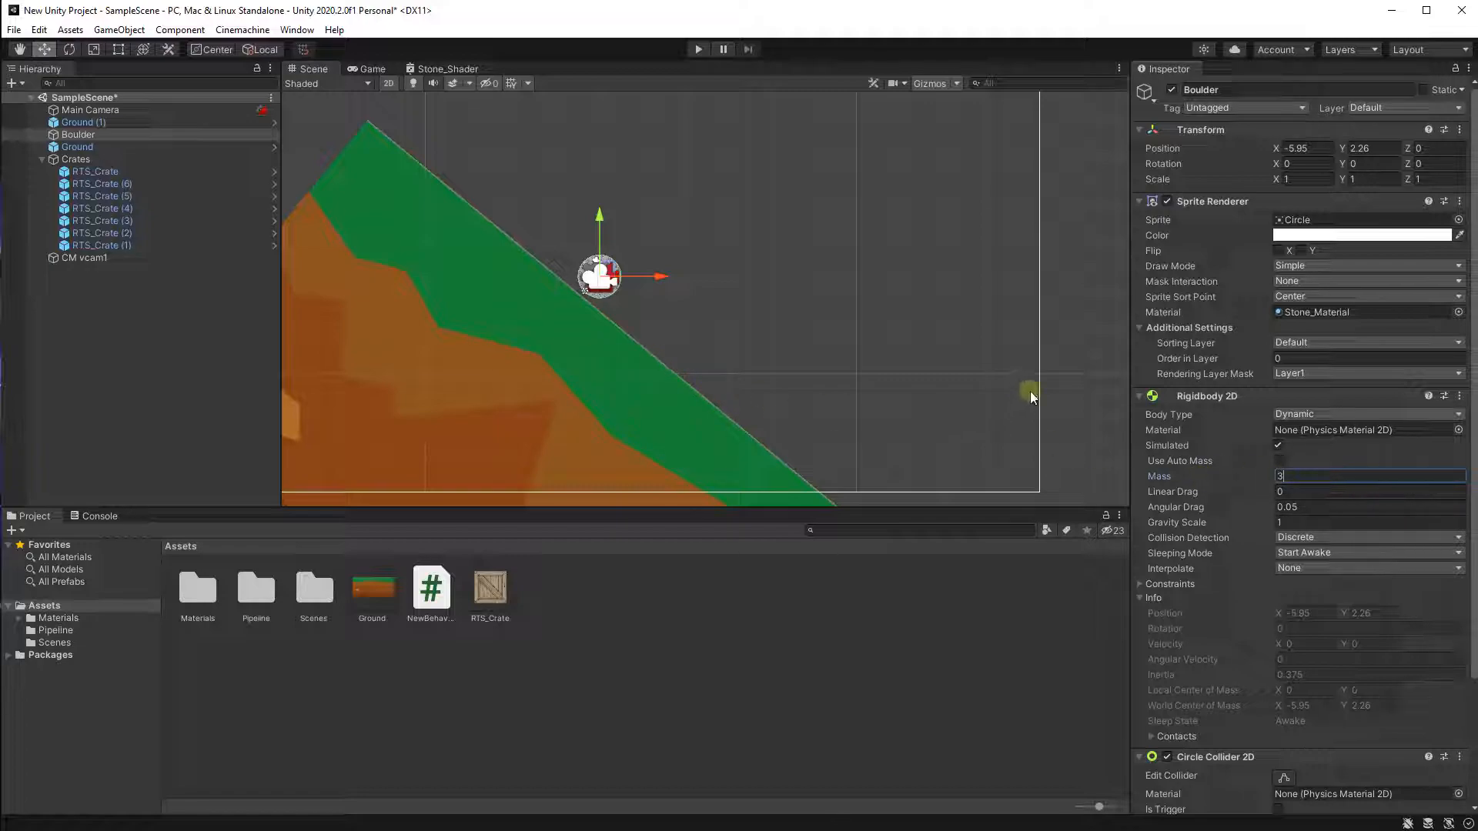
left_click(1075, 378)
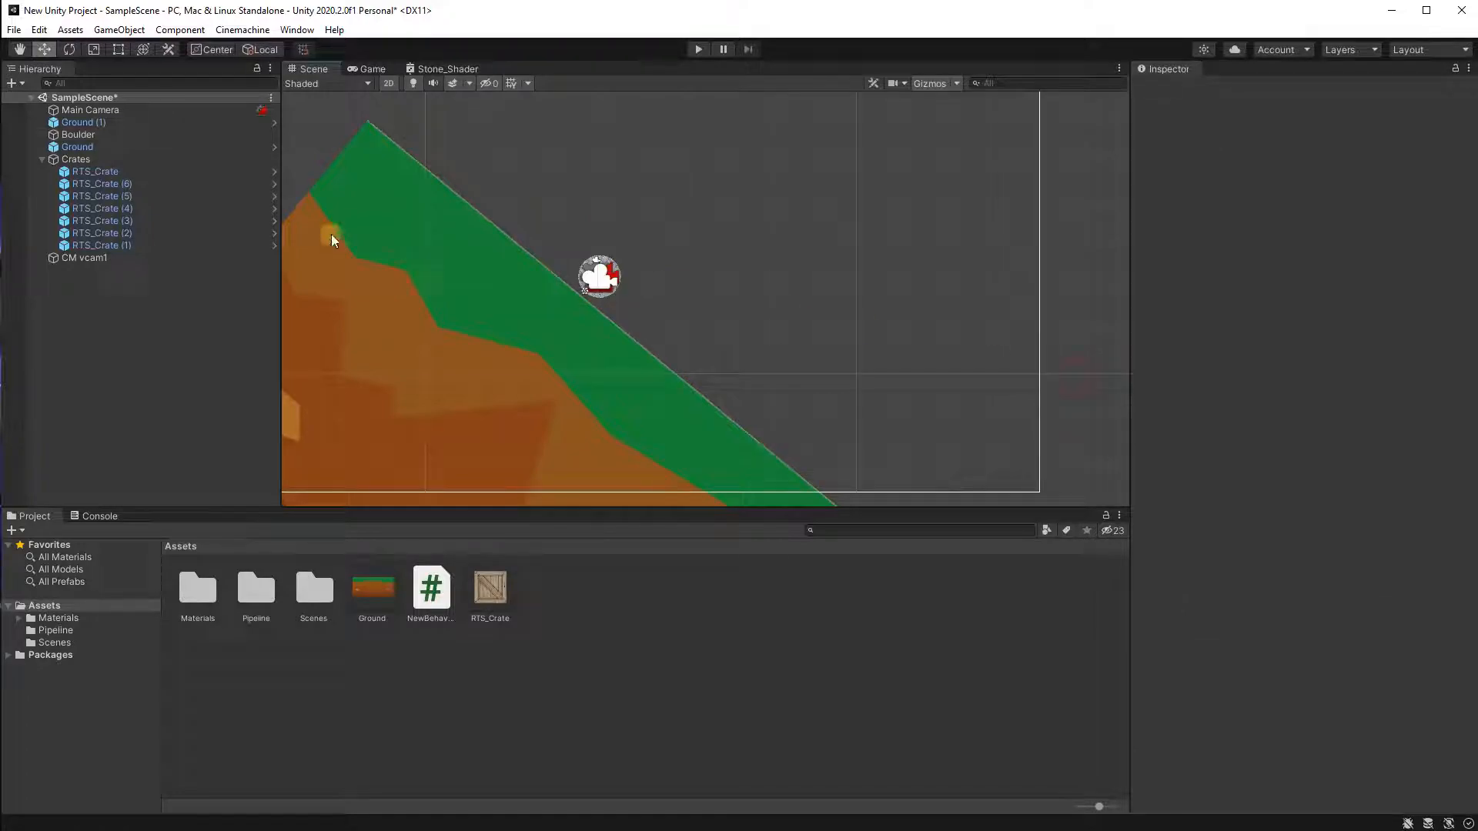
left_click(211, 135)
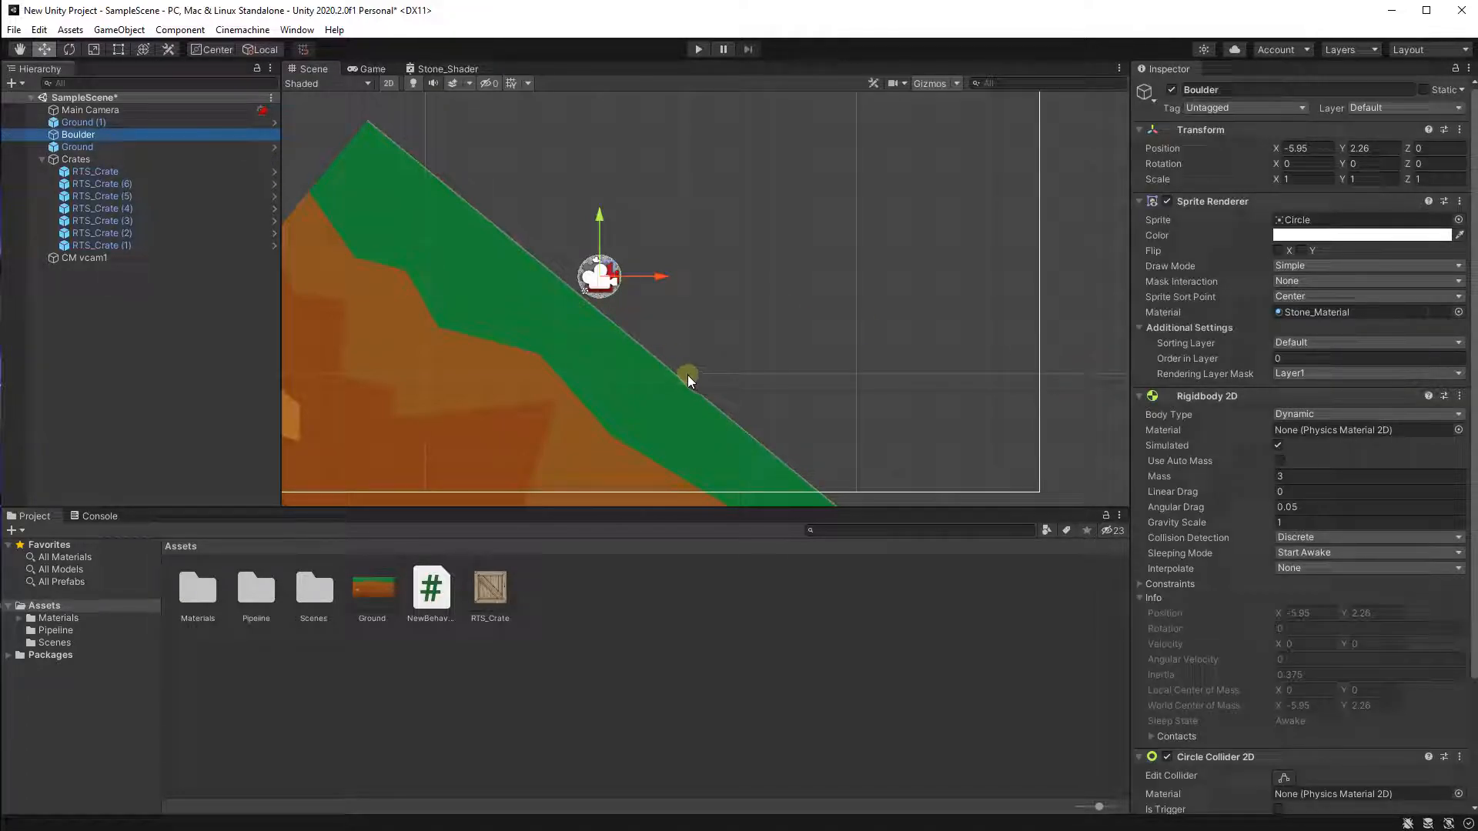
Set the RTS_Crate prefab's Rigidbody 2D mass to 0.5.
scroll(631, 385, "down", 1)
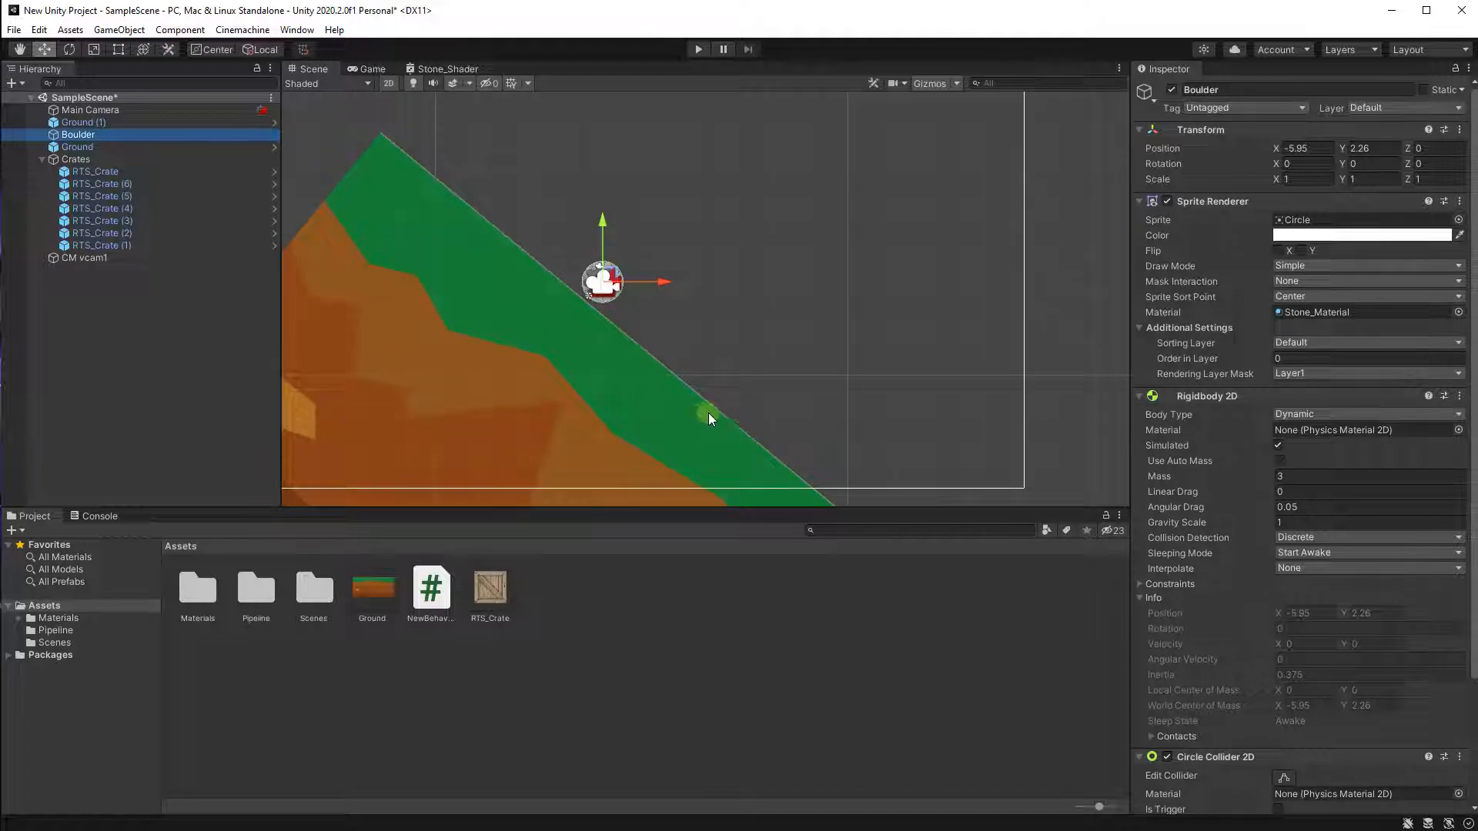
middle_click_drag(669, 416, 585, 395)
scroll(664, 360, "down", 5)
middle_click_drag(772, 387, 613, 226)
scroll(637, 307, "down", 4)
scroll(793, 424, "up", 6)
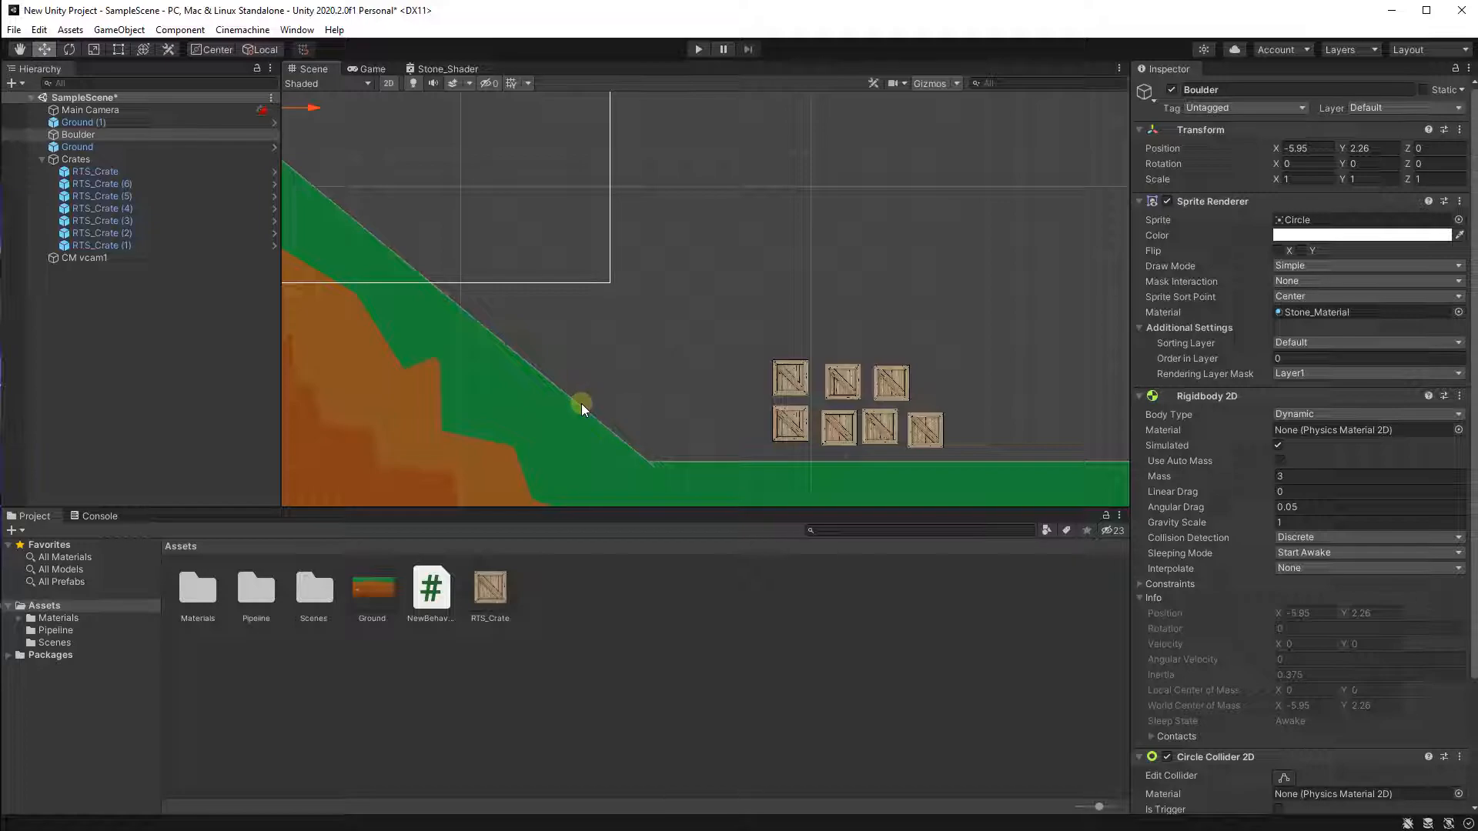
middle_click_drag(489, 381, 714, 428)
middle_click_drag(480, 347, 576, 463)
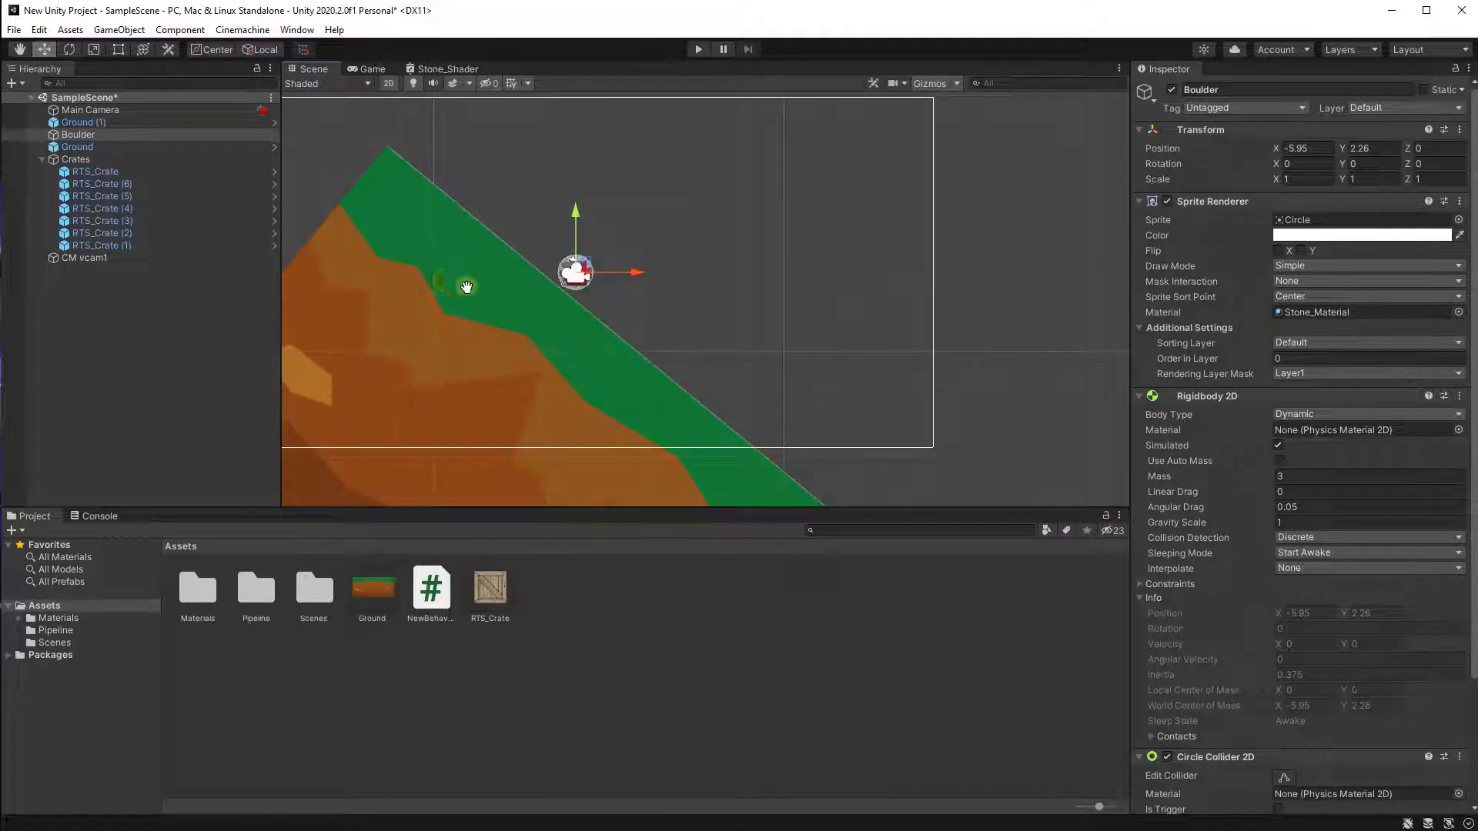
middle_click_drag(466, 287, 409, 331)
middle_click_drag(578, 408, 619, 392)
left_click(501, 604)
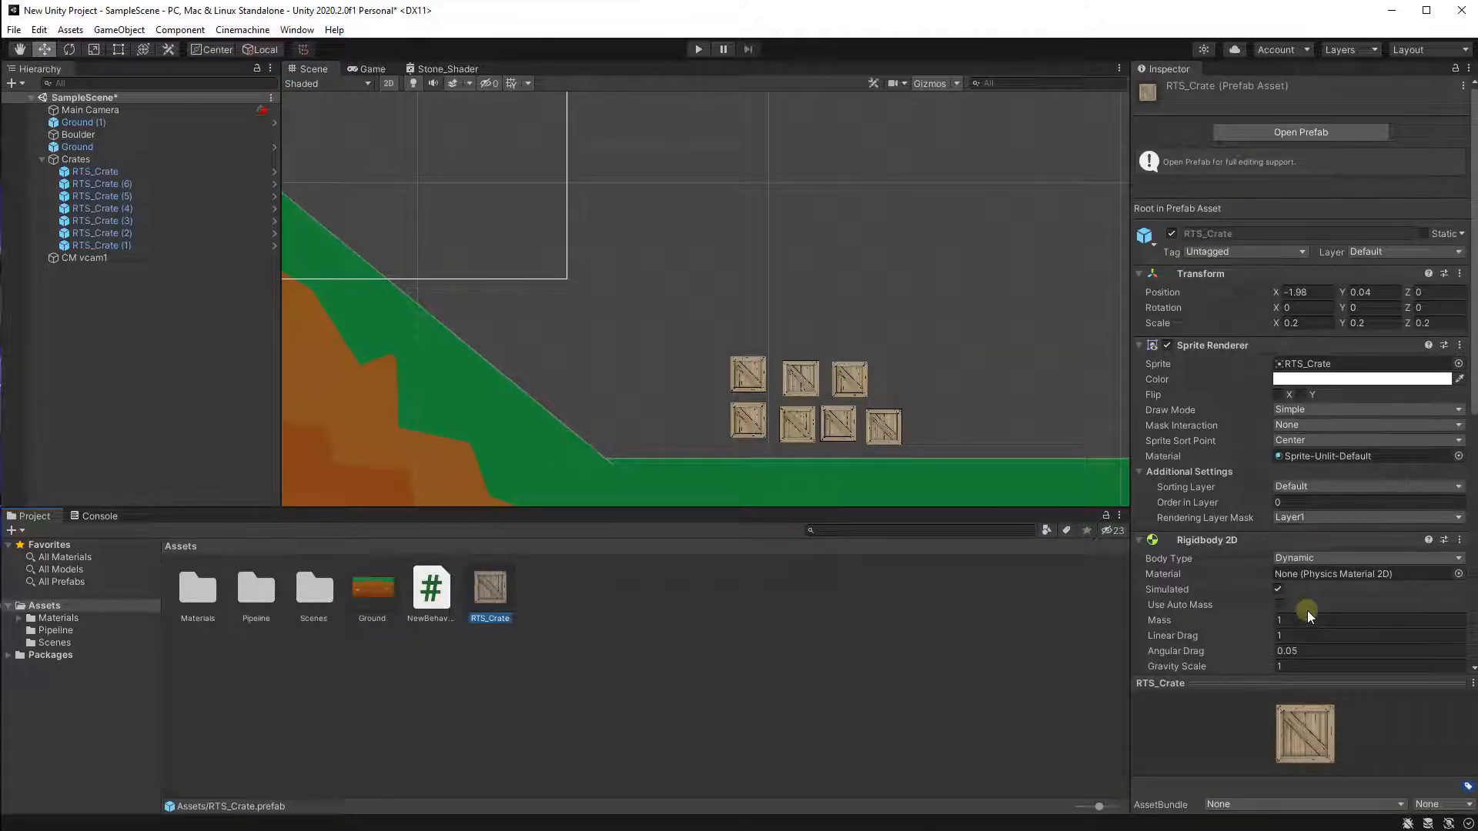
scroll(1218, 612, "down", 5)
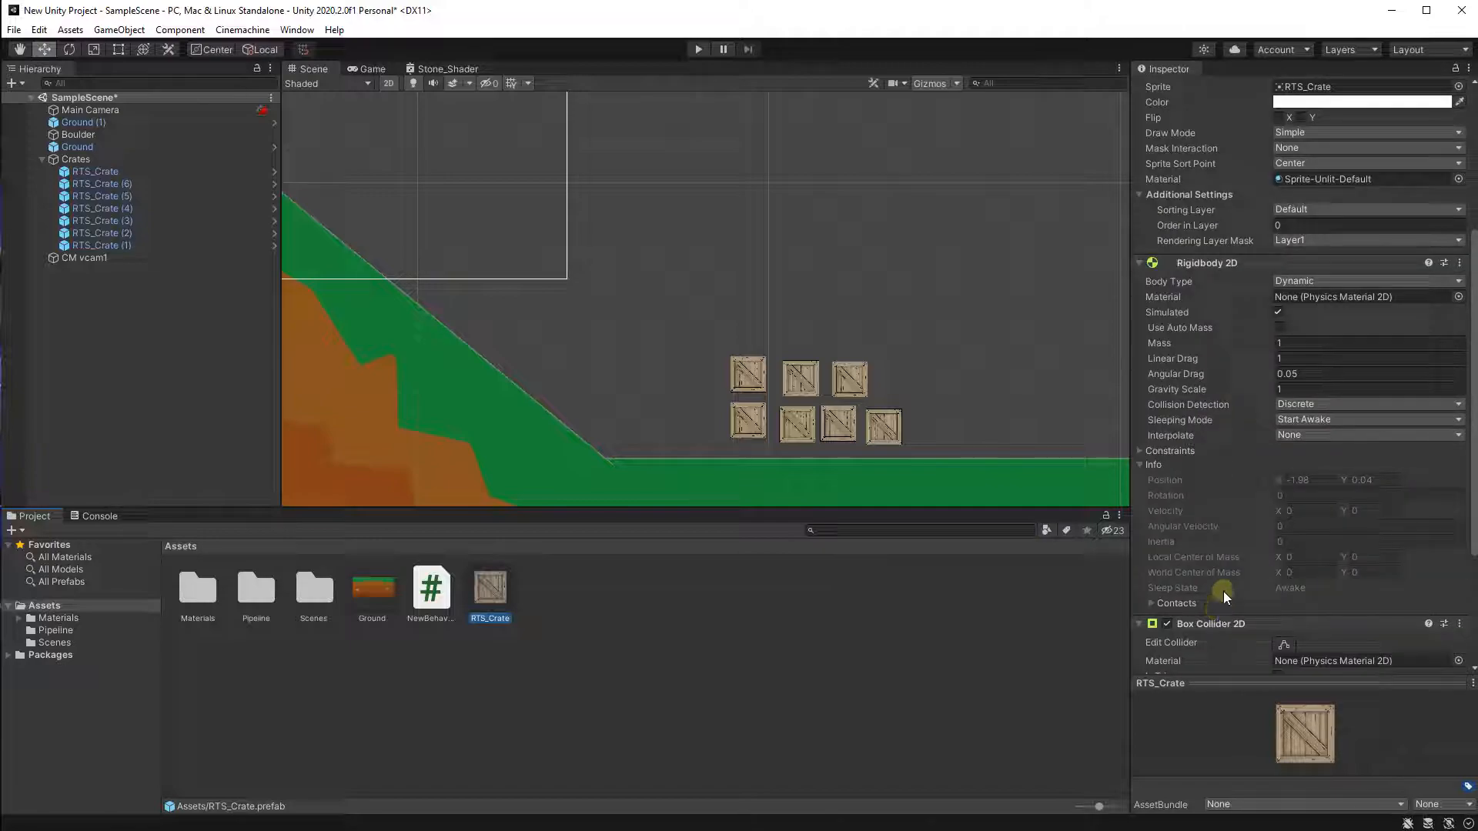
left_click(1299, 343)
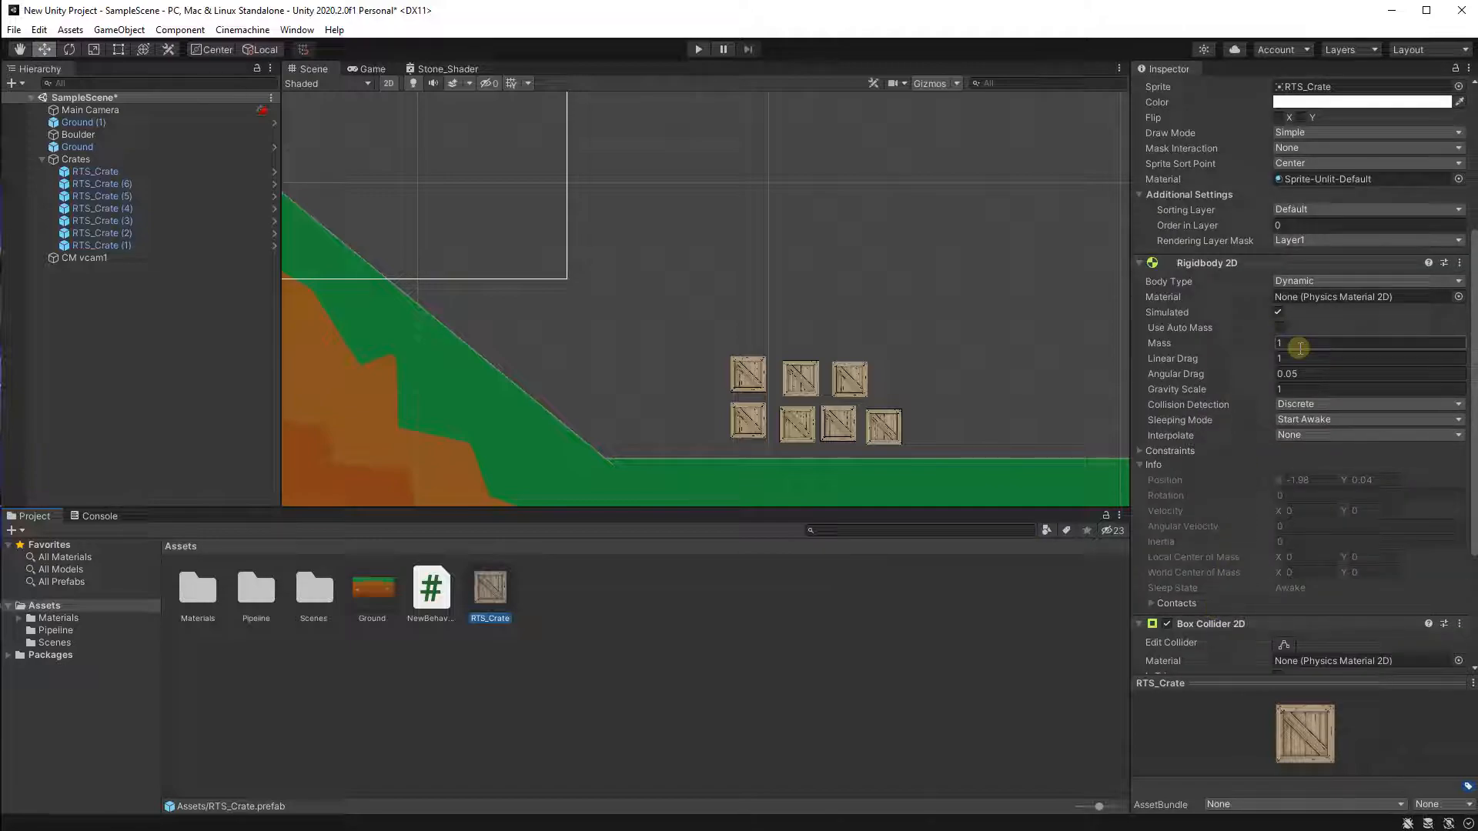
left_click(1300, 341)
type("0.5")
left_click(822, 249)
Inspect each crate instance under Crates to check its Rigidbody 2D mass.
scroll(750, 373, "up", 3)
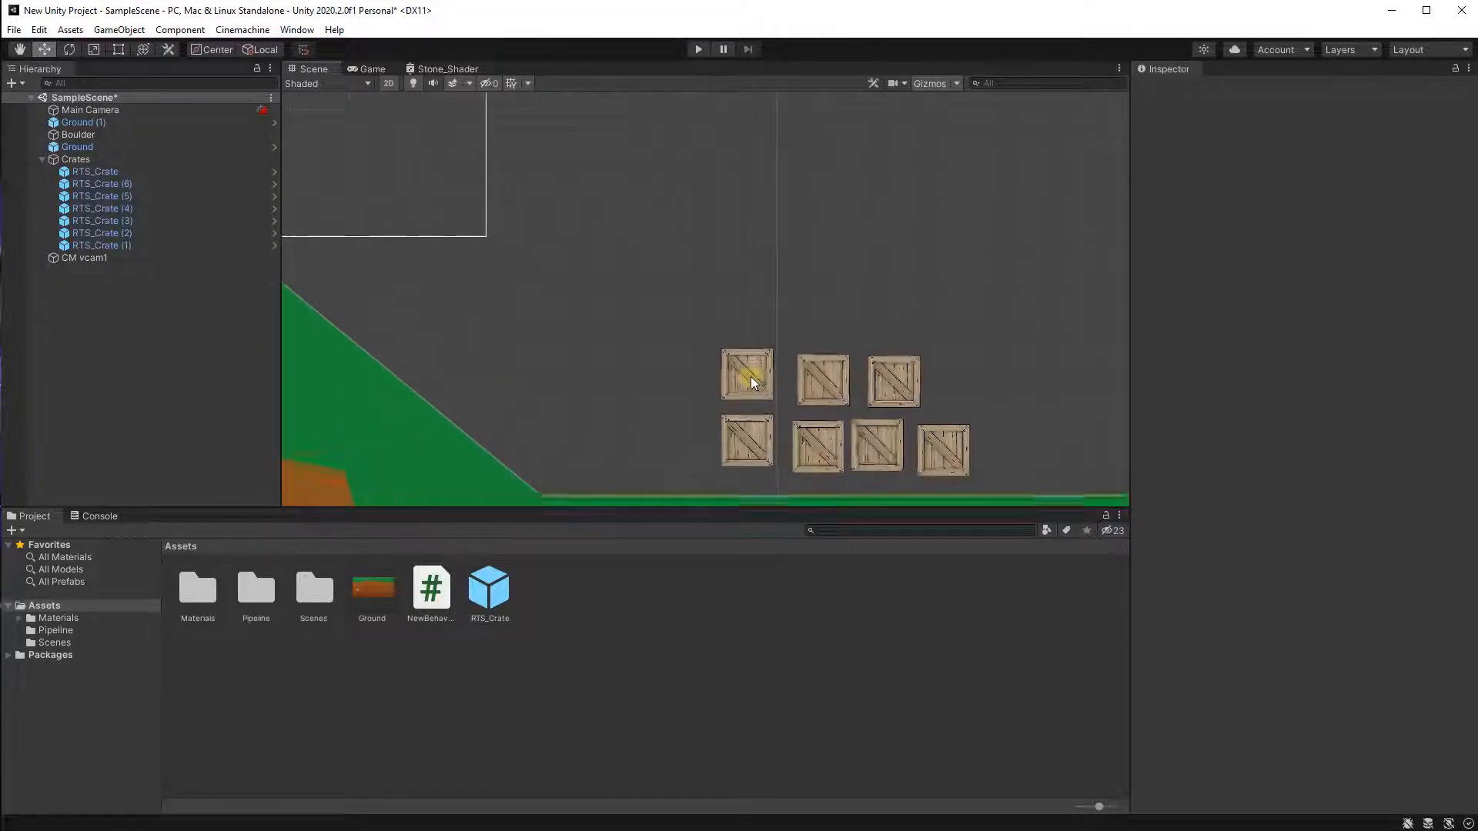
scroll(725, 383, "up", 2)
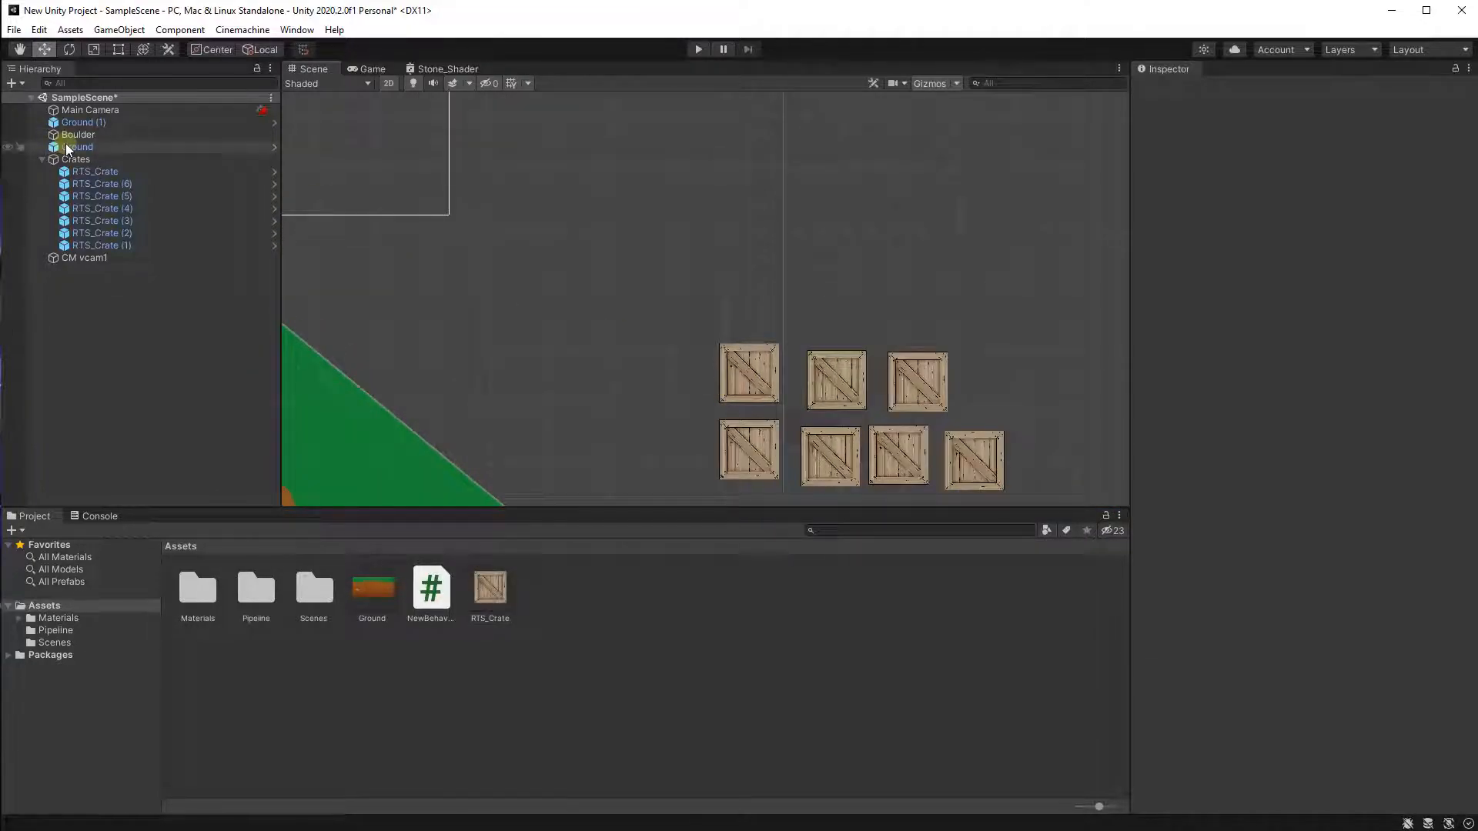
left_click(92, 172)
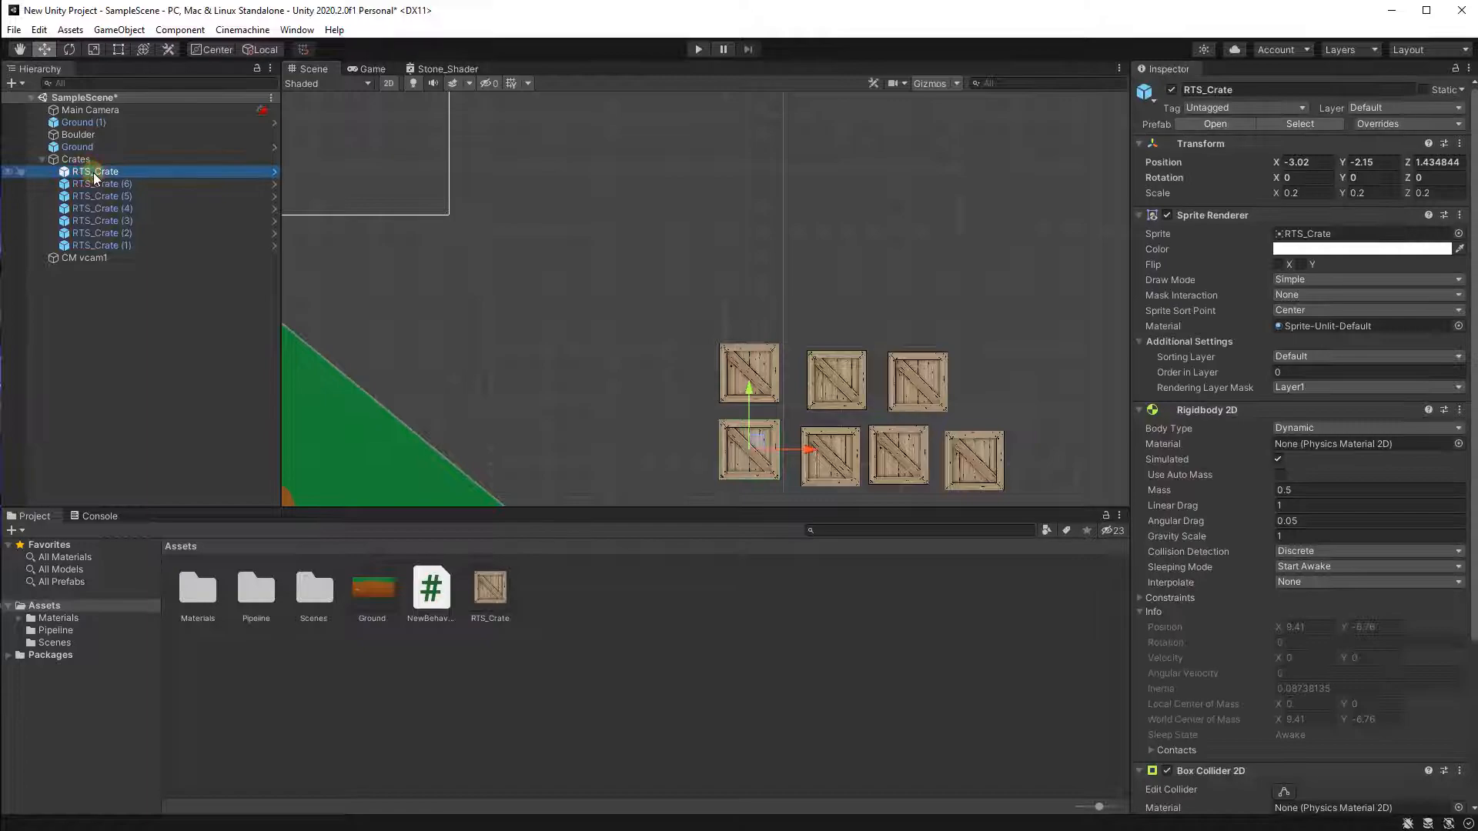
left_click(129, 223)
left_click(149, 200)
left_click(151, 222)
left_click(149, 237)
left_click(159, 246)
middle_click_drag(491, 228, 749, 369)
scroll(750, 369, "down", 6)
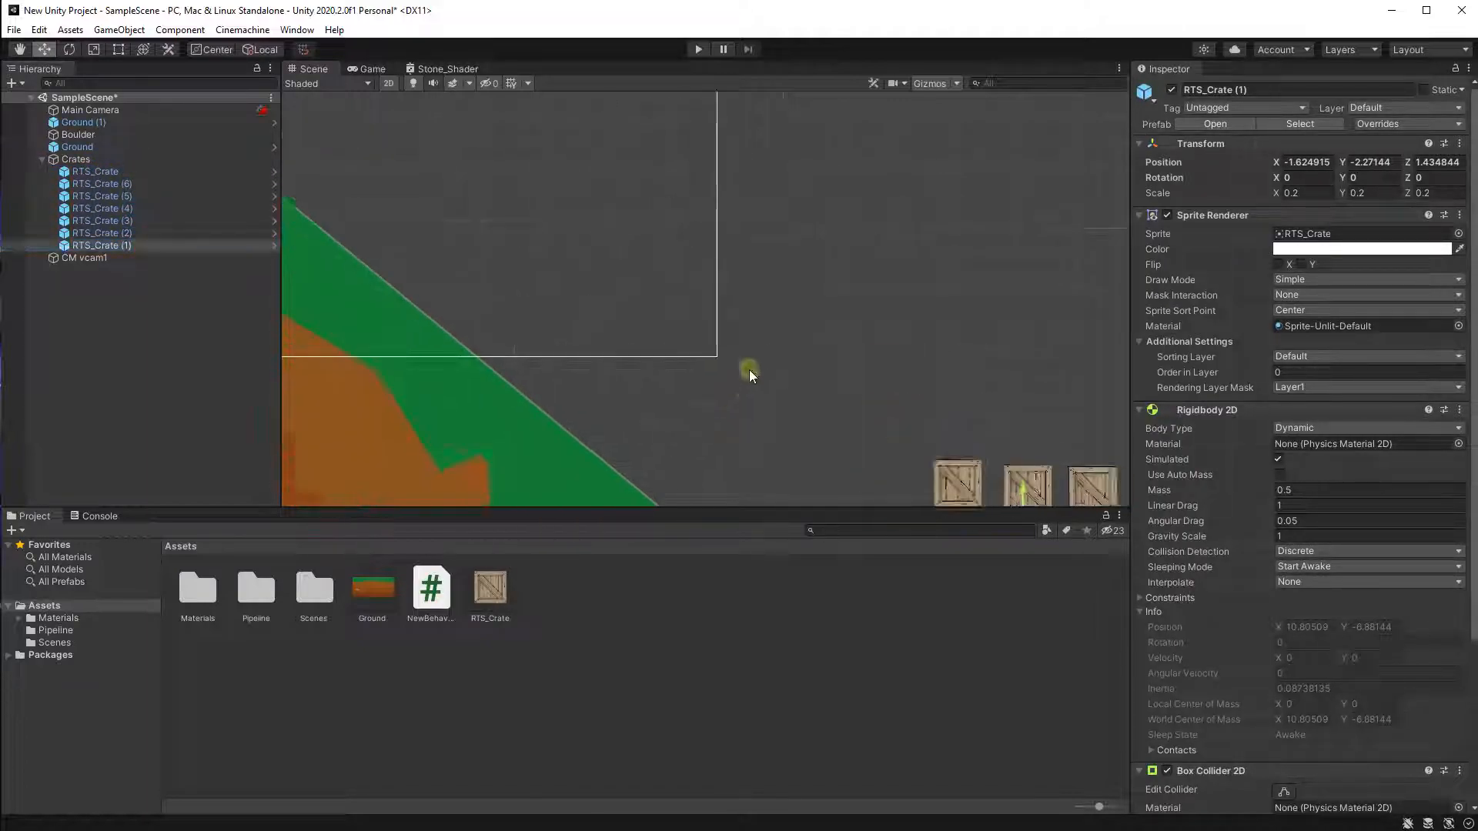
Play the scene to test the lighter crates, then stop it.
left_click(694, 50)
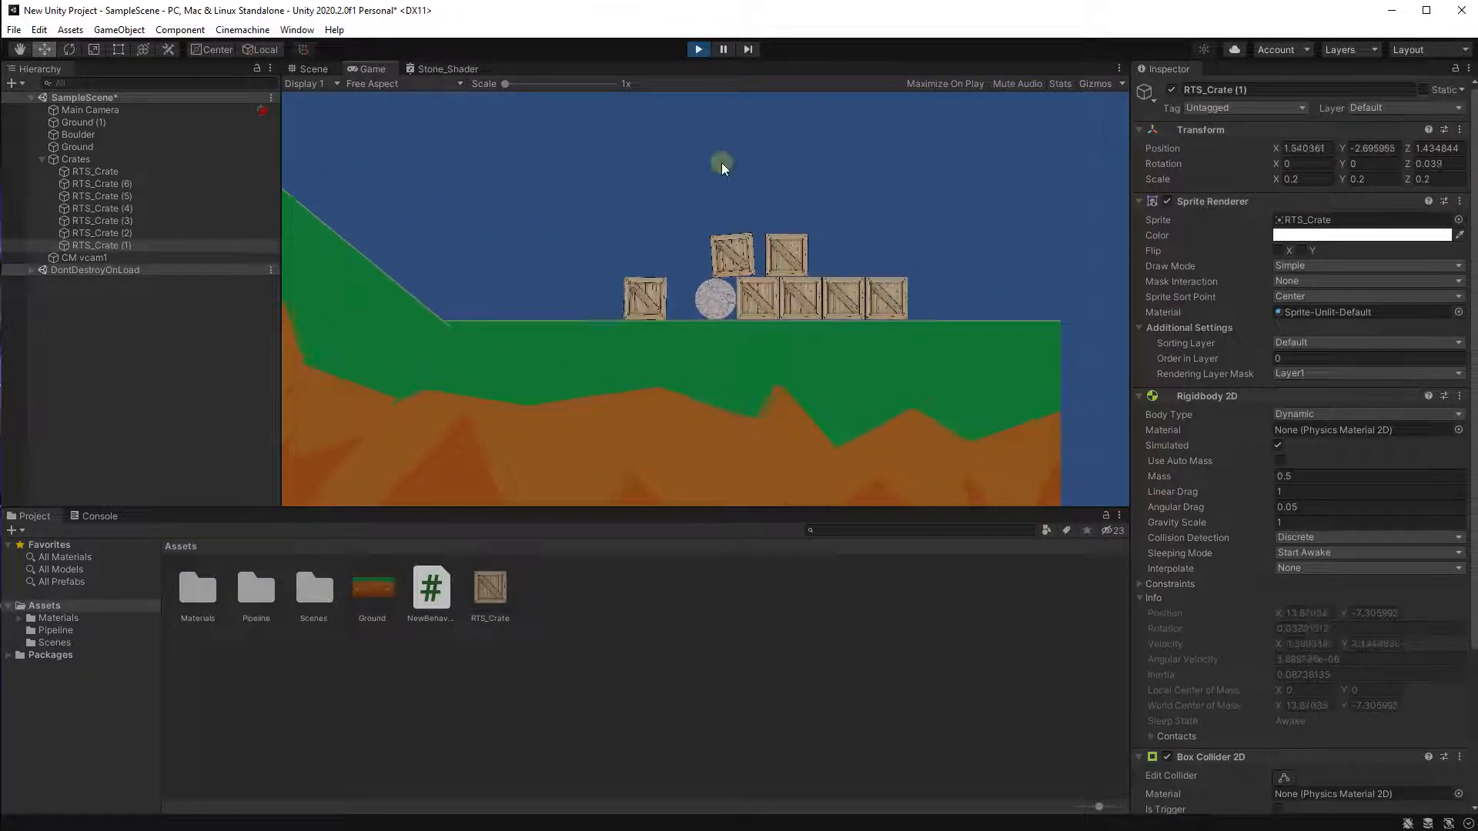
left_click(697, 51)
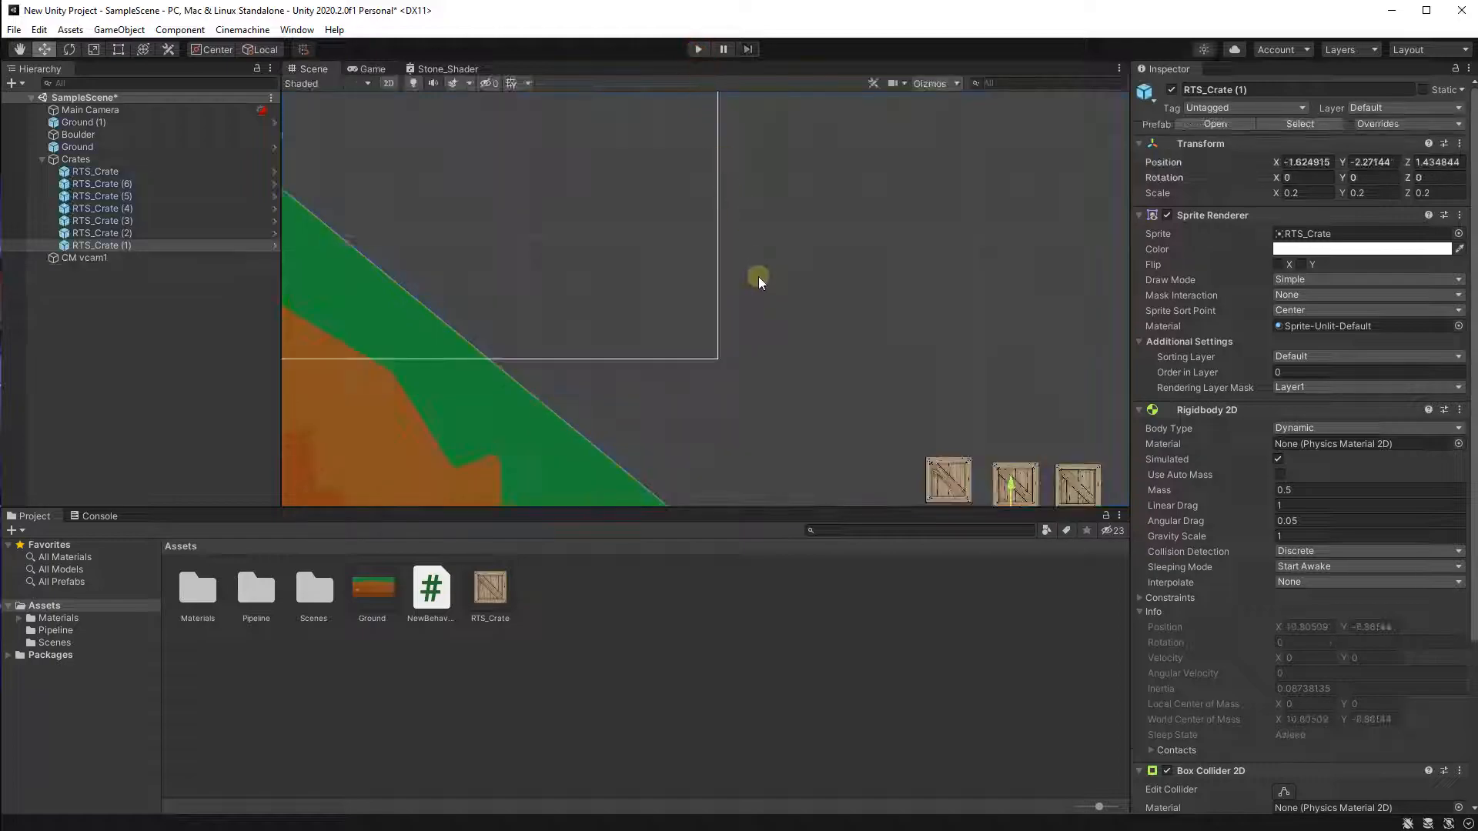
Select the flat Ground (1) and set its Sprite Renderer draw mode to Tiled.
scroll(810, 308, "down", 7)
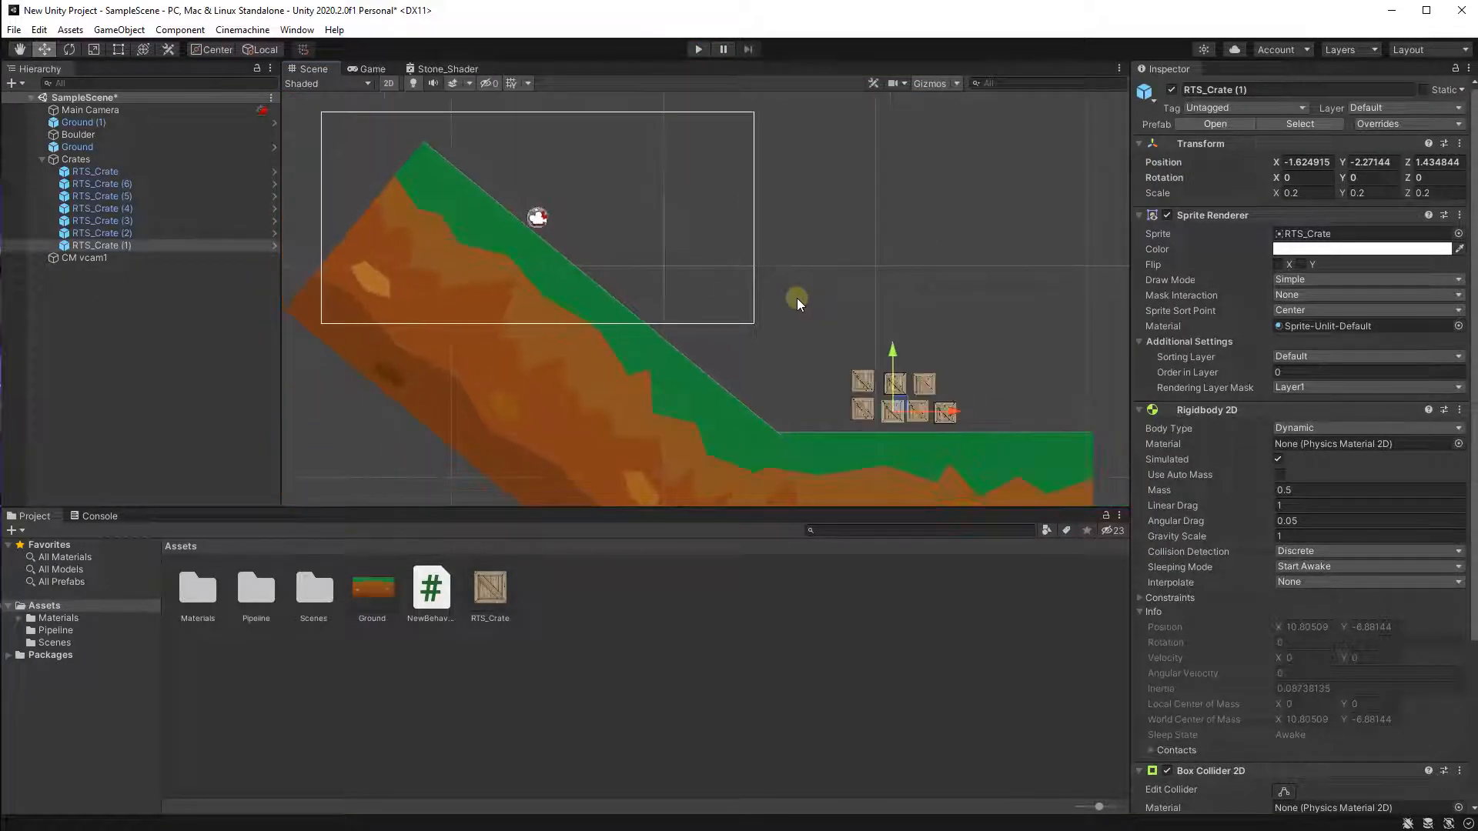
middle_click_drag(844, 301, 700, 243)
left_click(817, 234)
scroll(817, 351, "down", 3)
middle_click_drag(818, 352, 696, 307)
left_click(724, 428)
middle_click_drag(730, 397, 708, 351)
scroll(672, 354, "up", 3)
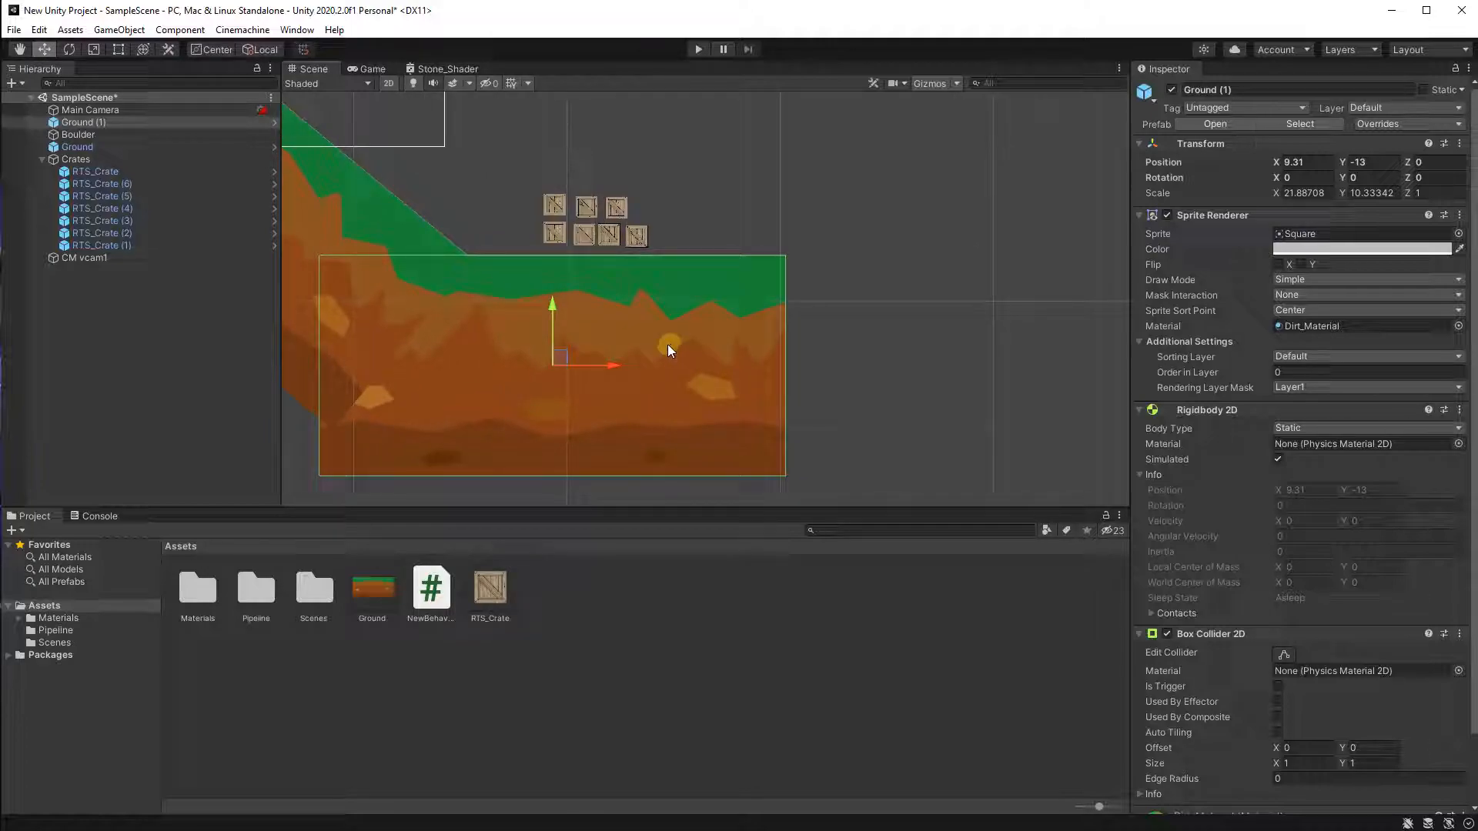
scroll(621, 328, "up", 2)
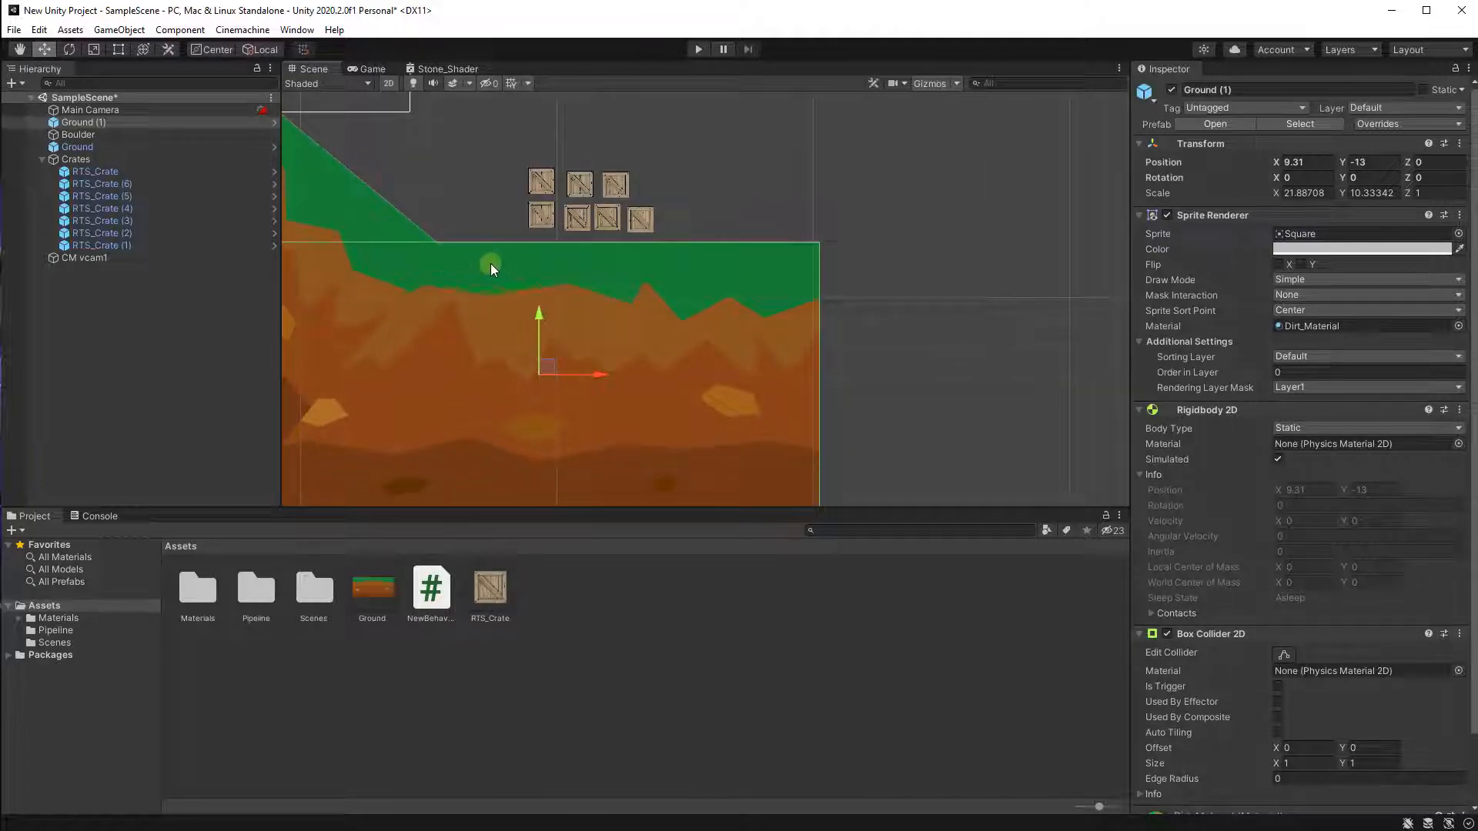
scroll(648, 296, "up", 4)
middle_click_drag(547, 397, 727, 379)
scroll(578, 373, "down", 5)
middle_click_drag(779, 257, 726, 374)
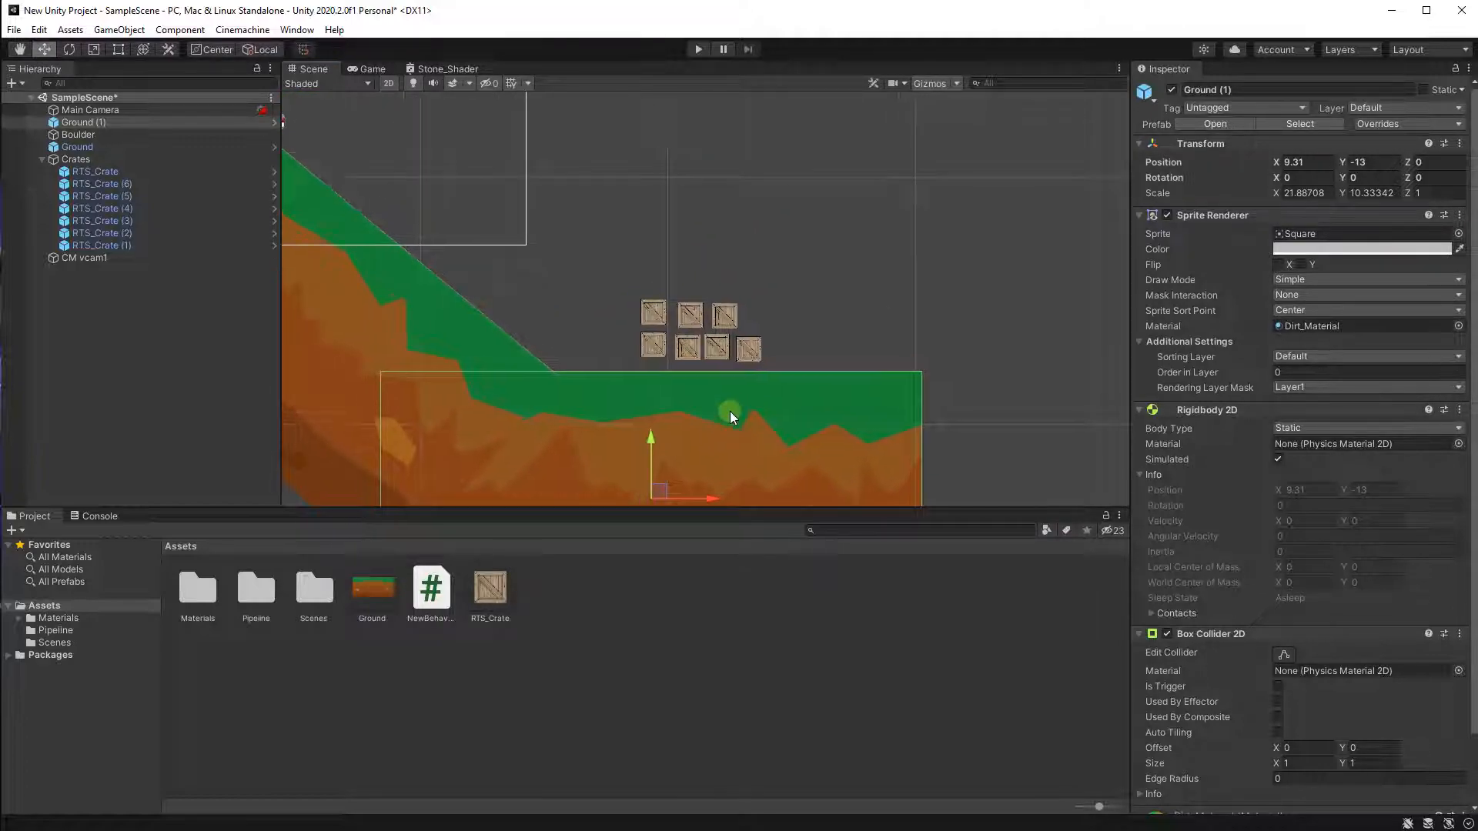
middle_click_drag(760, 312, 887, 344)
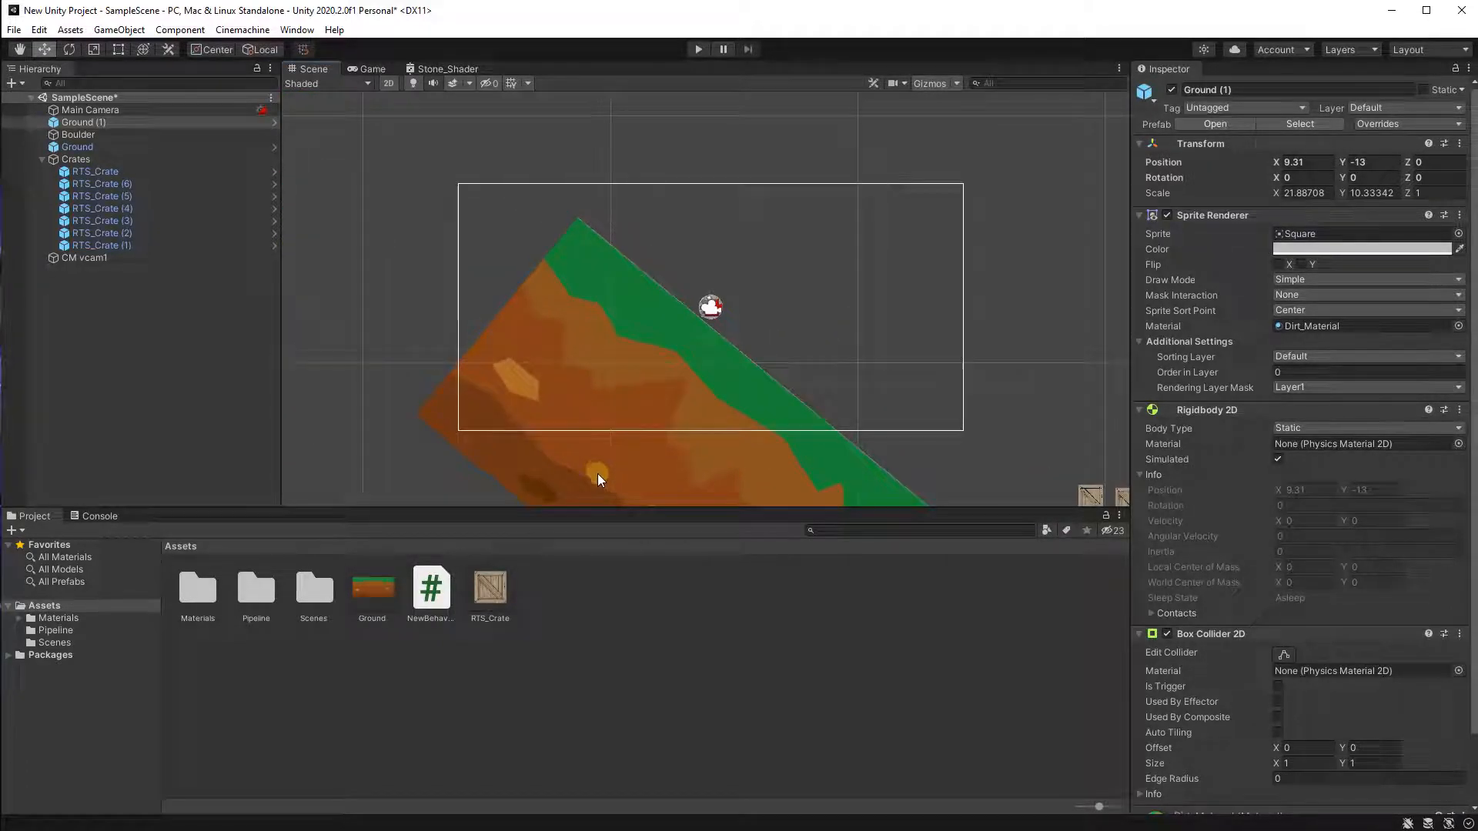
middle_click_drag(637, 502, 522, 354)
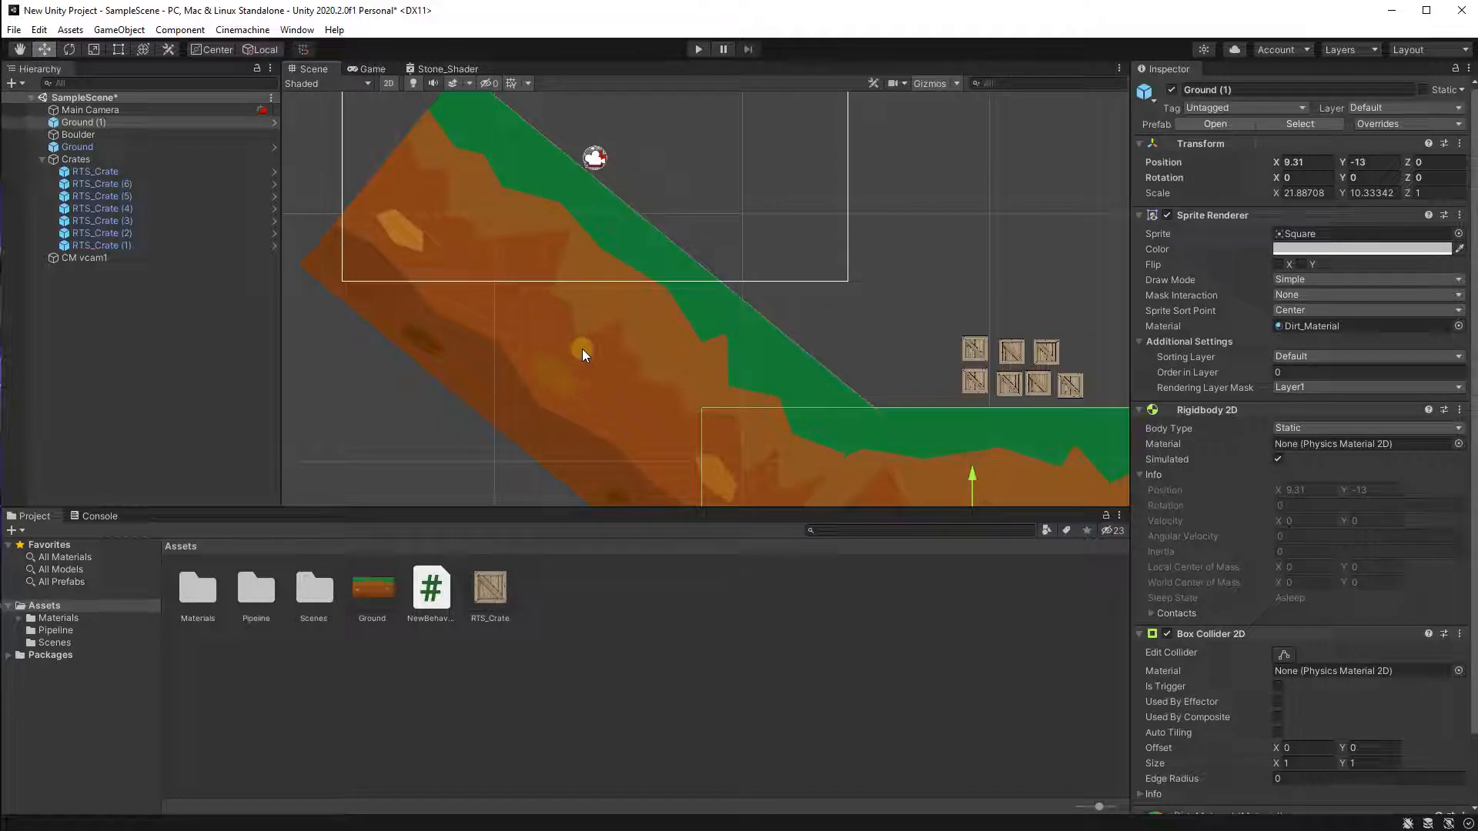
middle_click_drag(971, 371, 782, 288)
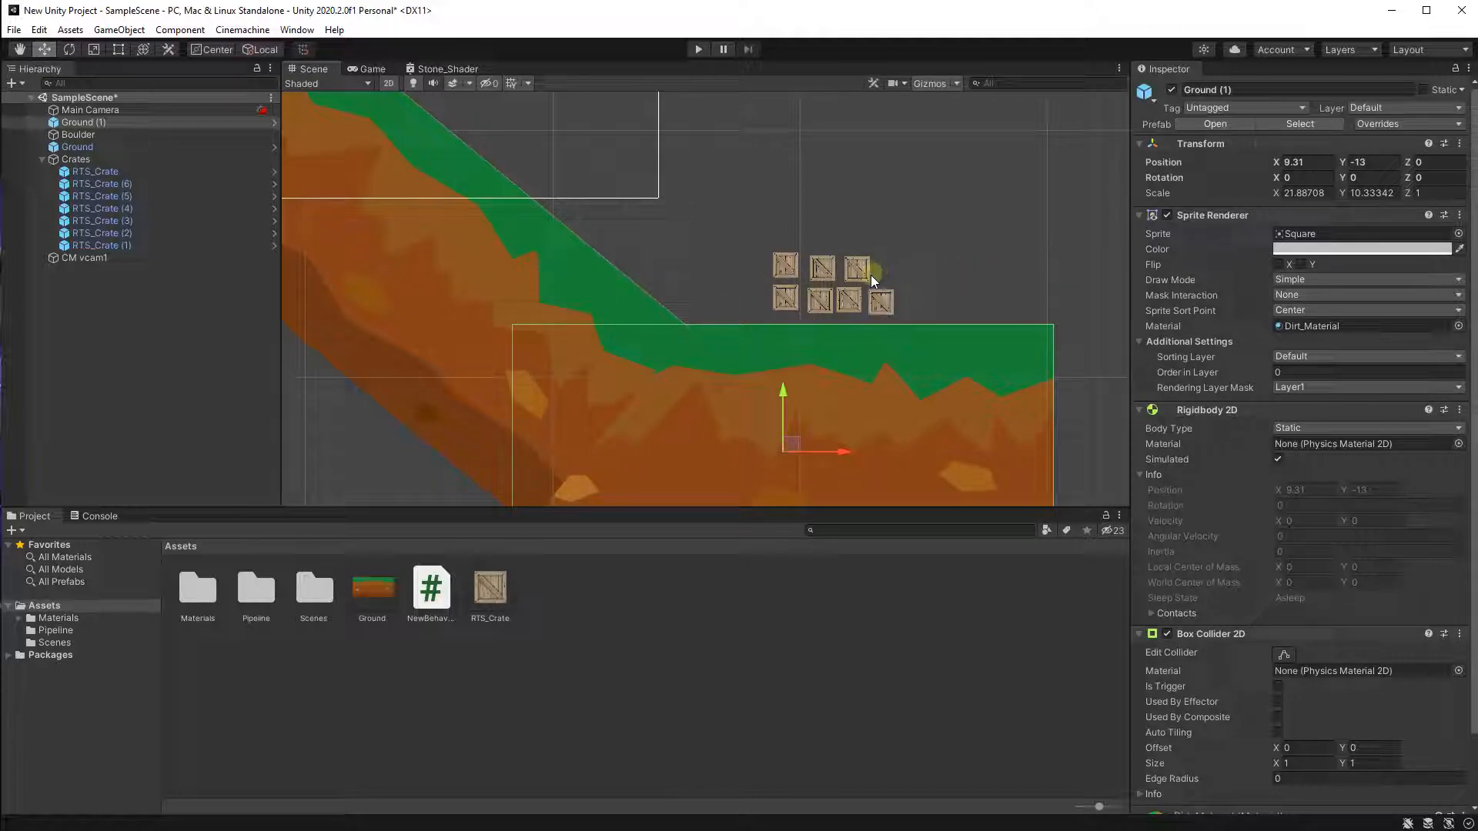
middle_click_drag(861, 279, 730, 228)
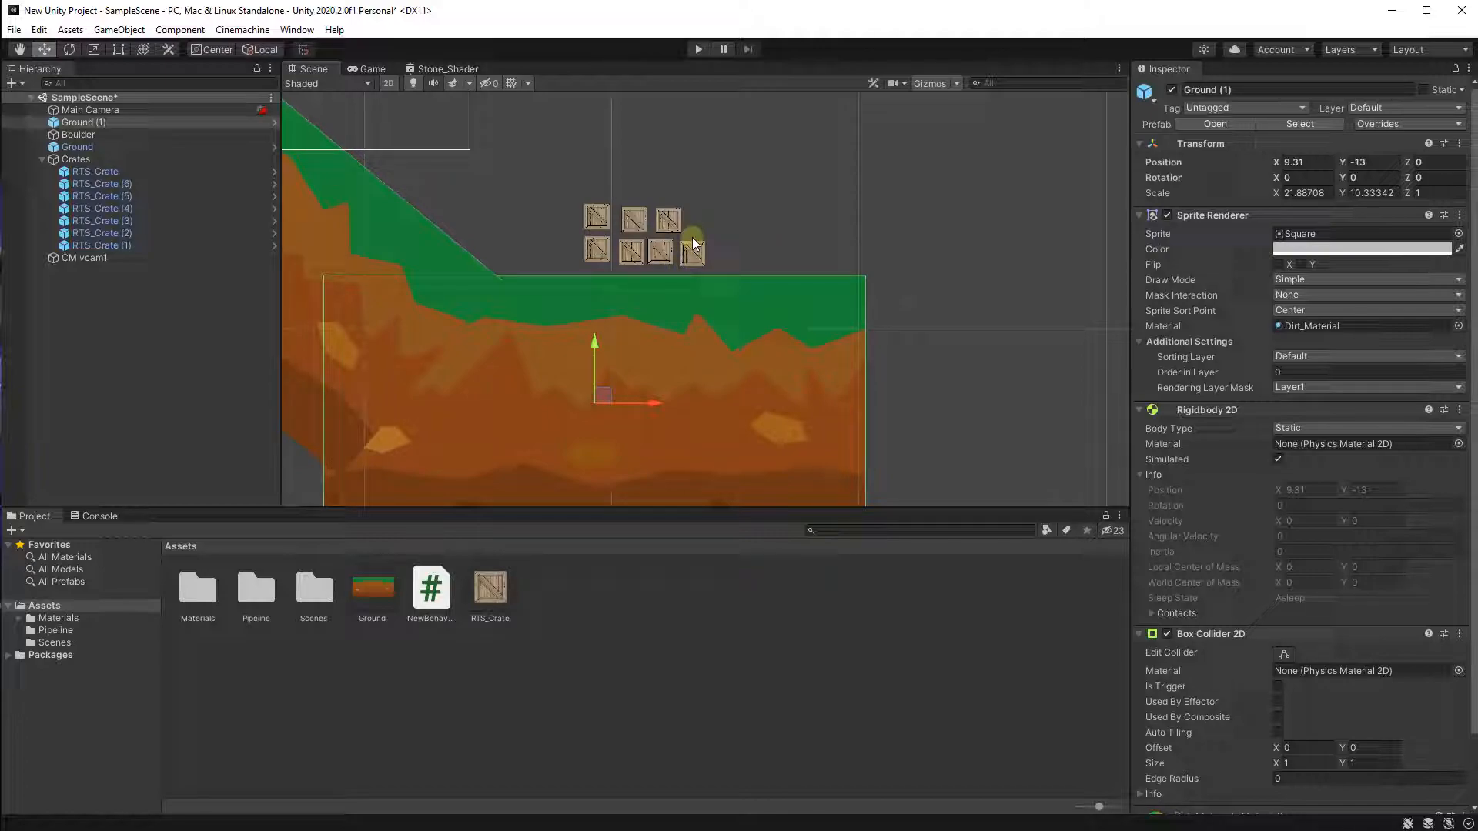
left_click(119, 51)
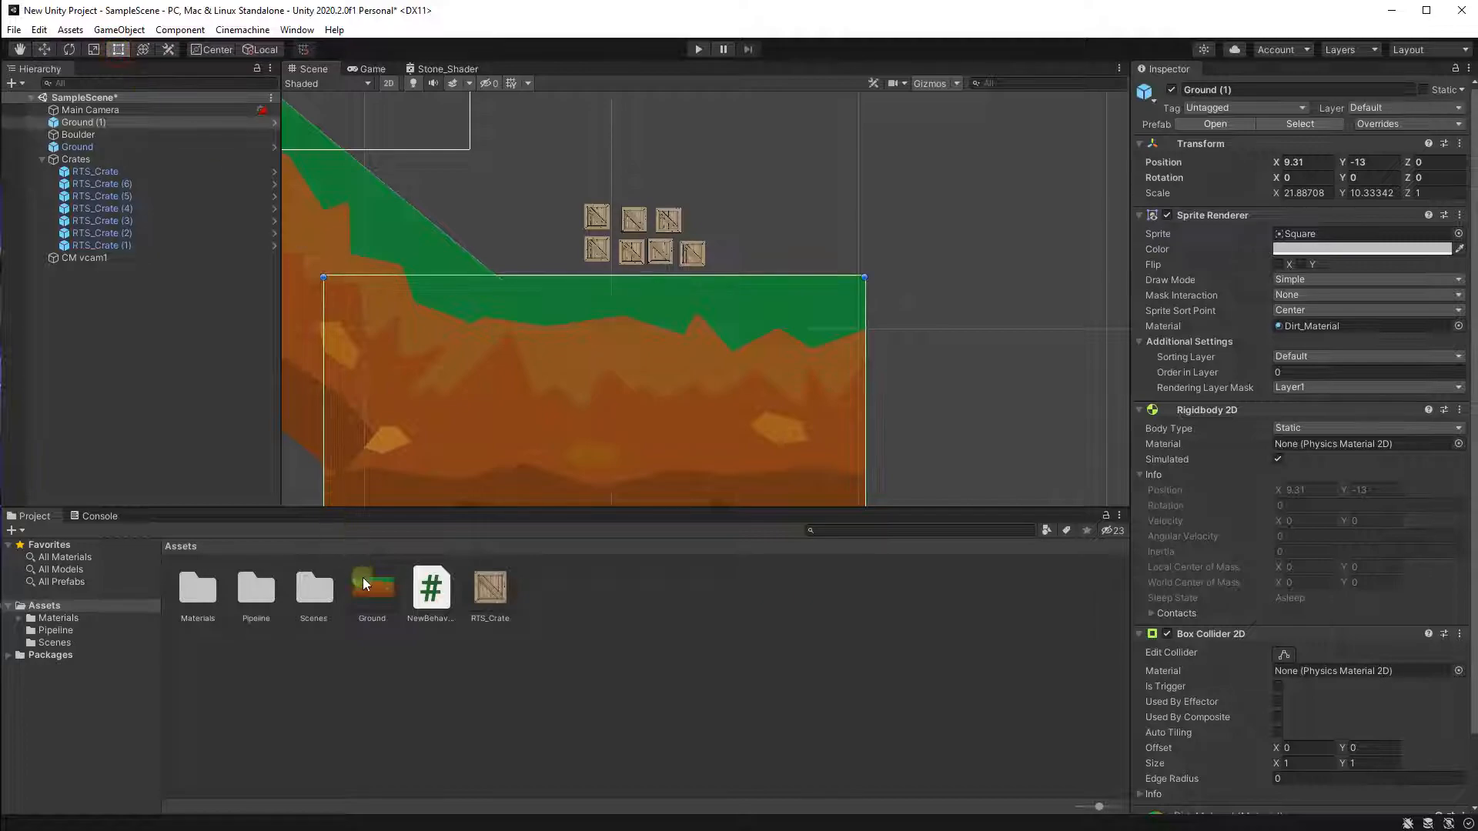
middle_click_drag(648, 450, 634, 359)
middle_click_drag(507, 359, 563, 482)
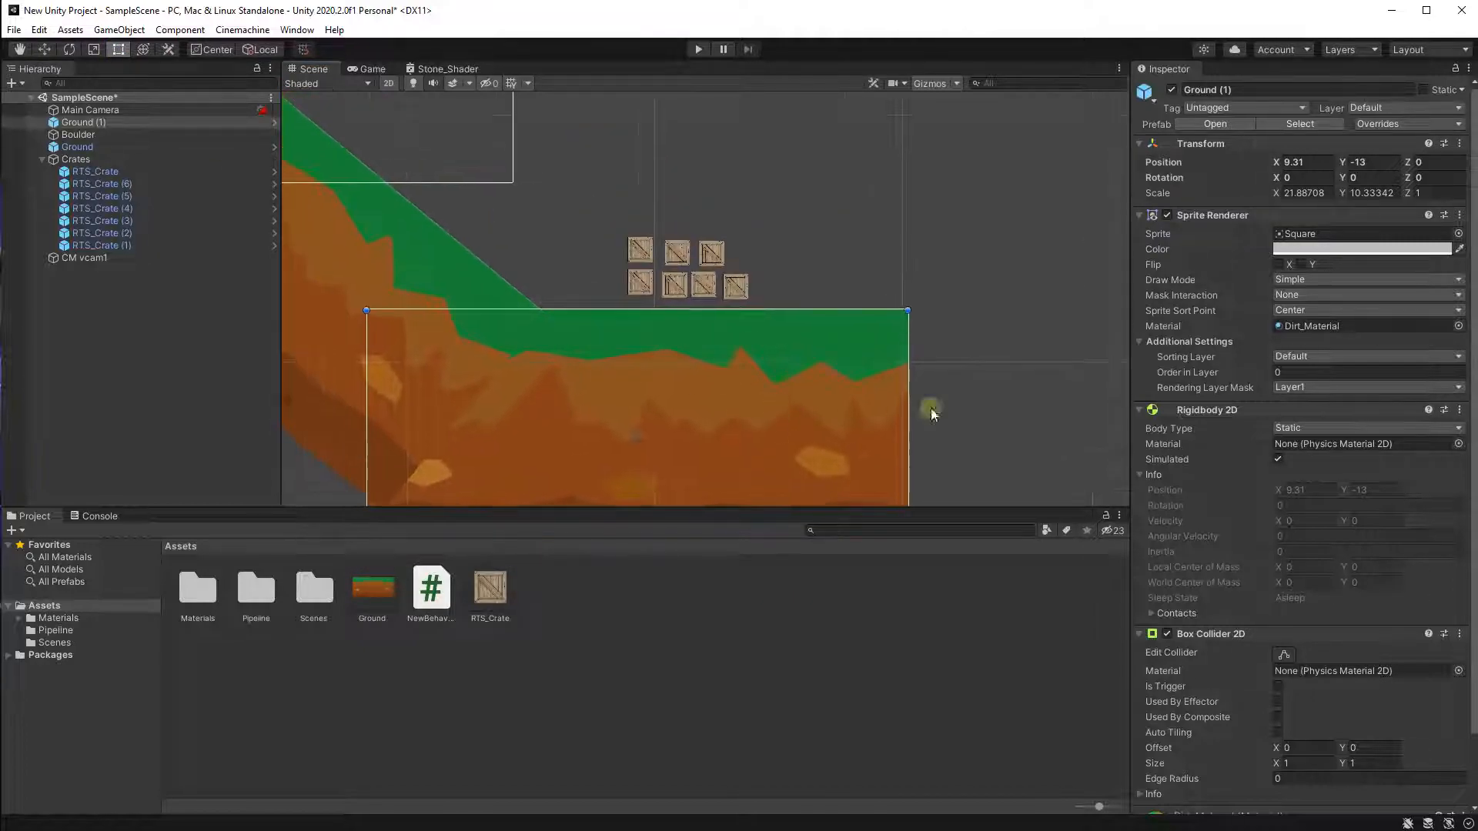
left_click(1300, 281)
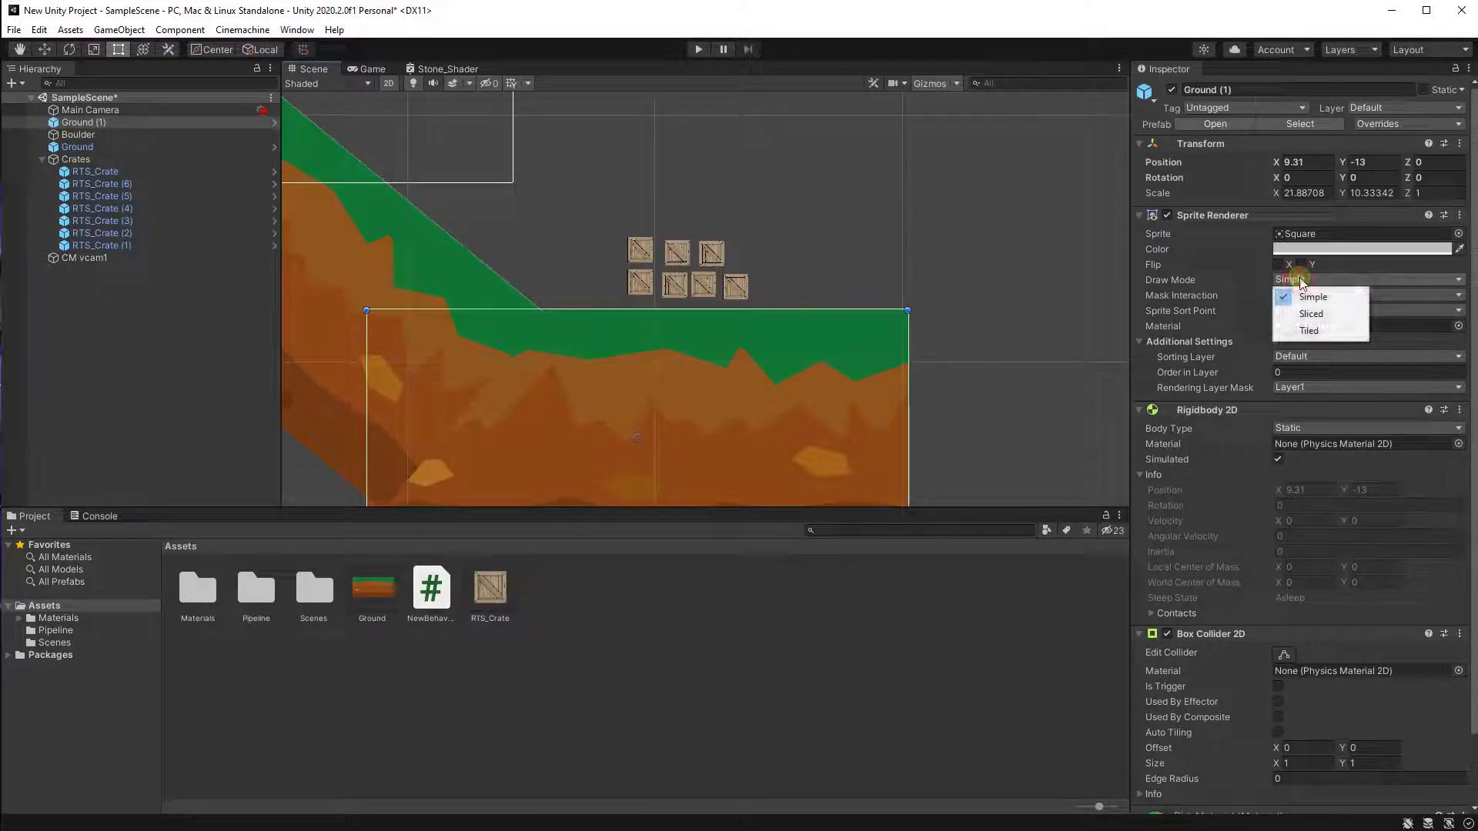
left_click(1313, 334)
Stretch Ground (1) to the right with the Rect tool to a tiled width of about 3.2.
scroll(834, 298, "down", 5)
mouse_move(896, 375)
middle_mouse_down()
mouse_move(834, 298)
mouse_move(649, 317)
middle_mouse_up()
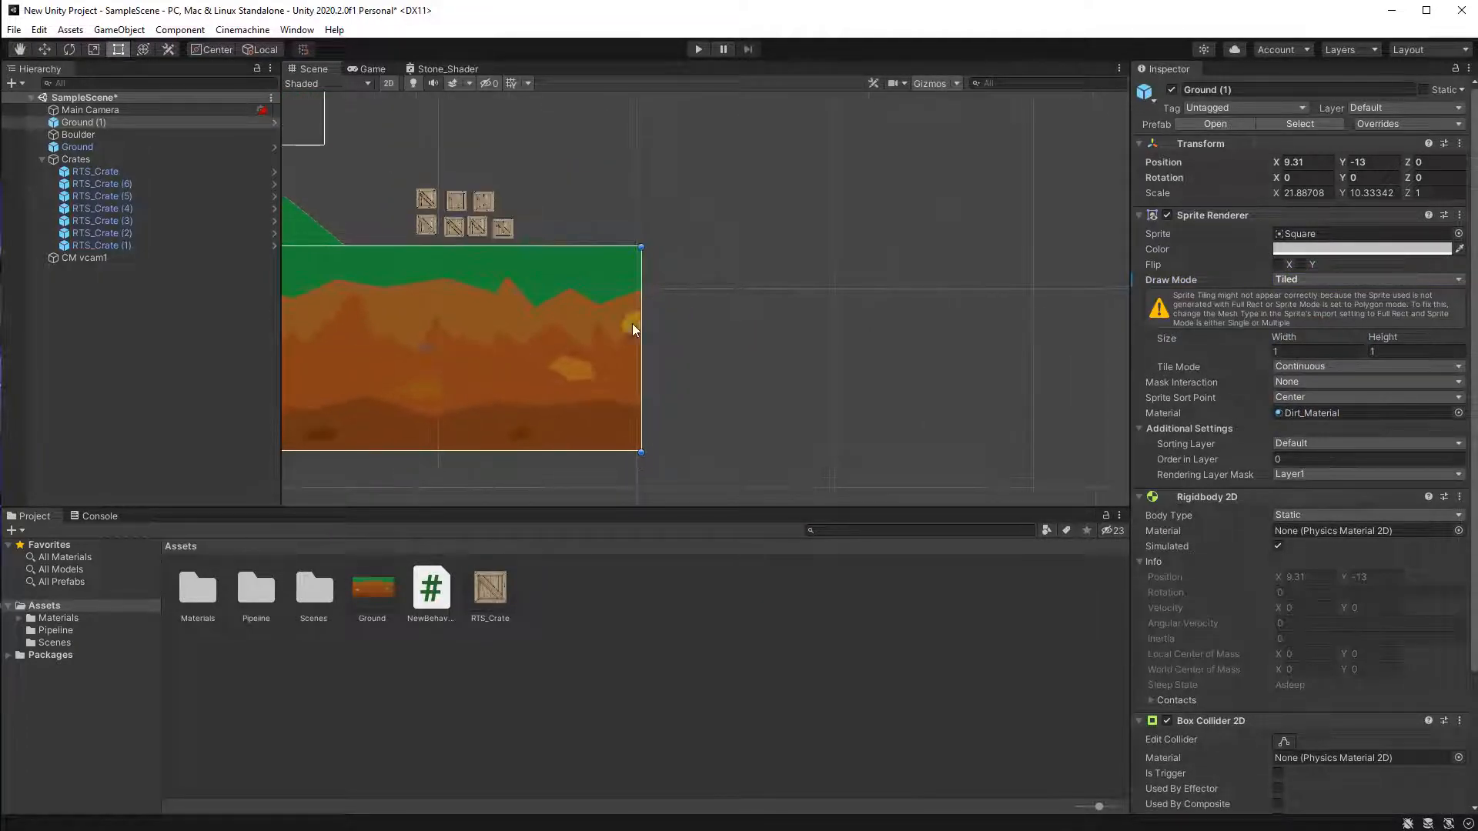
scroll(632, 330, "down", 2)
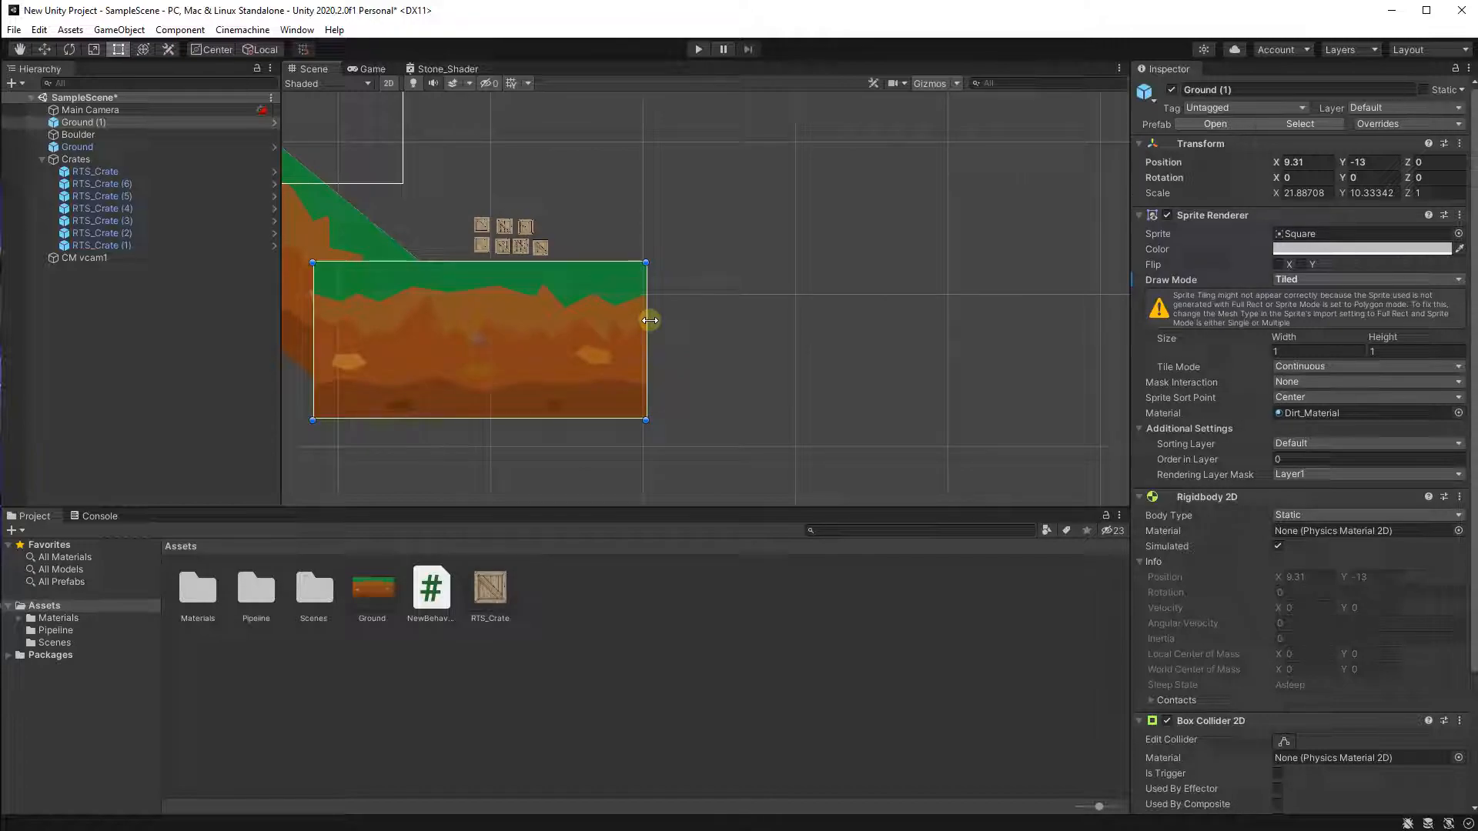
left_click_drag(650, 321, 1123, 350)
scroll(923, 351, "down", 1)
middle_click_drag(455, 379, 743, 398)
scroll(643, 371, "up", 3)
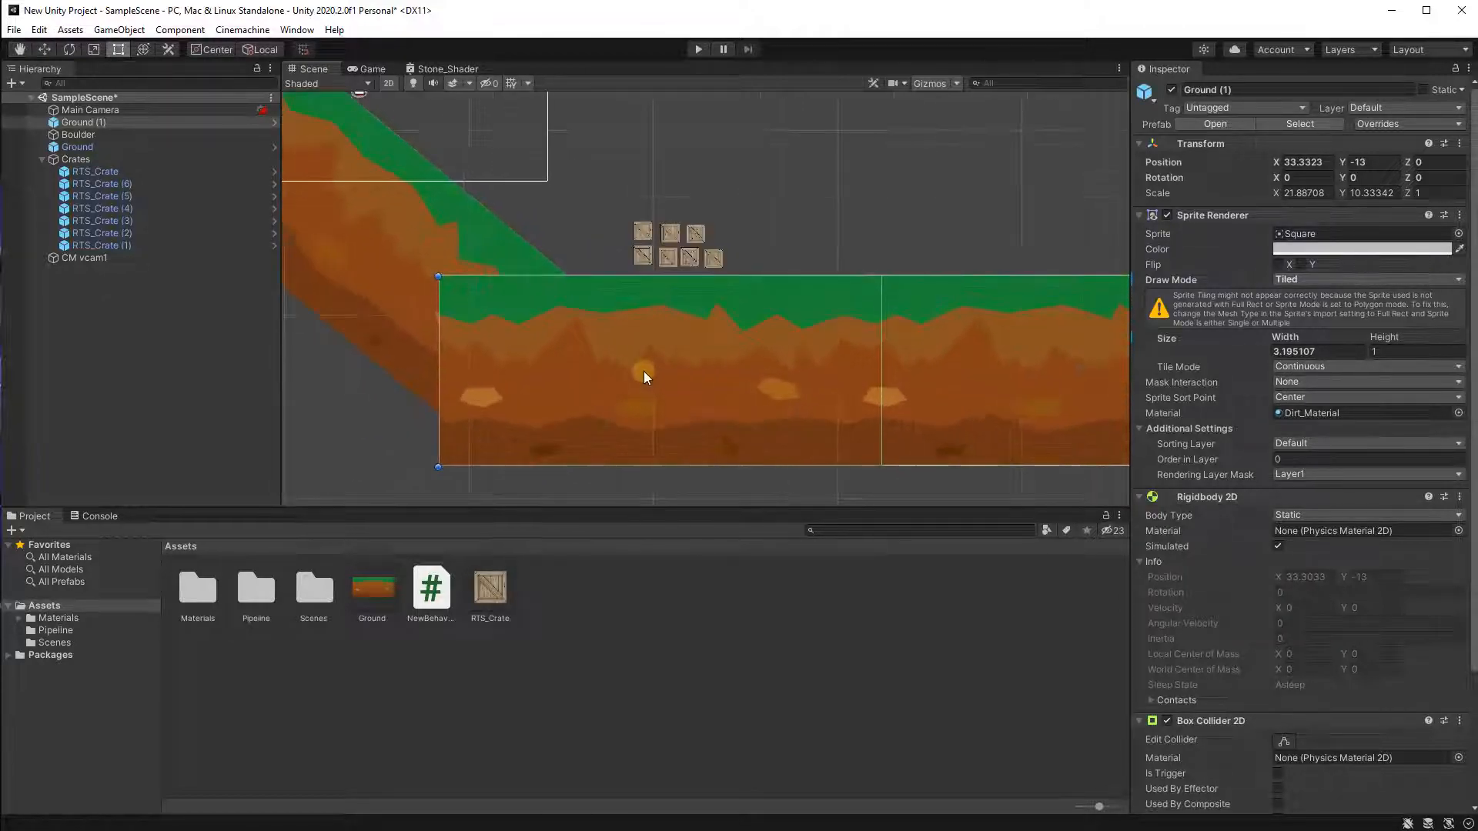
Enable Auto Tiling on Ground (1)'s Box Collider 2D.
key("Right")
scroll(769, 339, "up", 2)
key("Down")
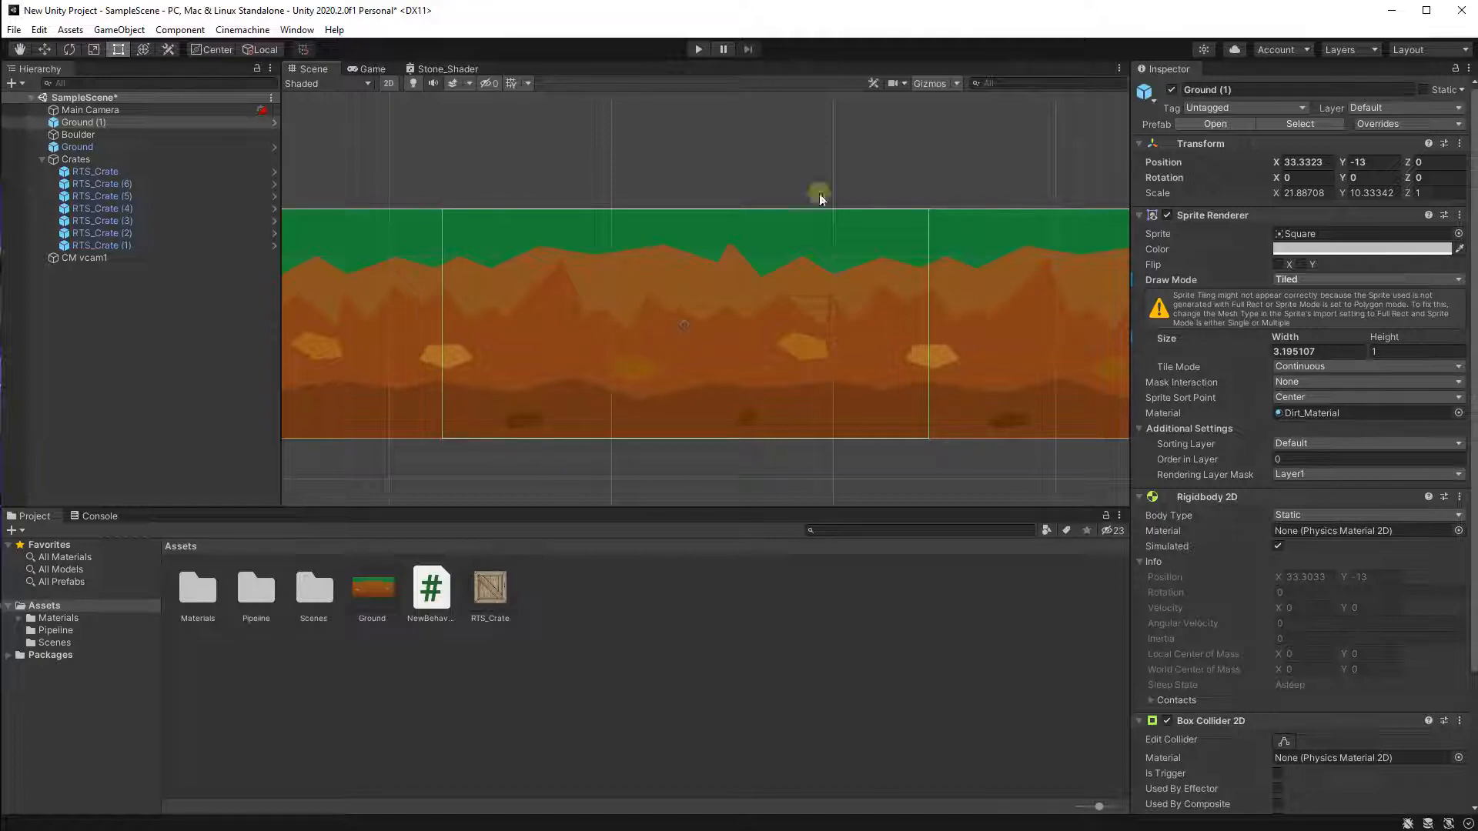
scroll(530, 296, "down", 2)
middle_click_drag(426, 334, 631, 348)
scroll(529, 325, "down", 1)
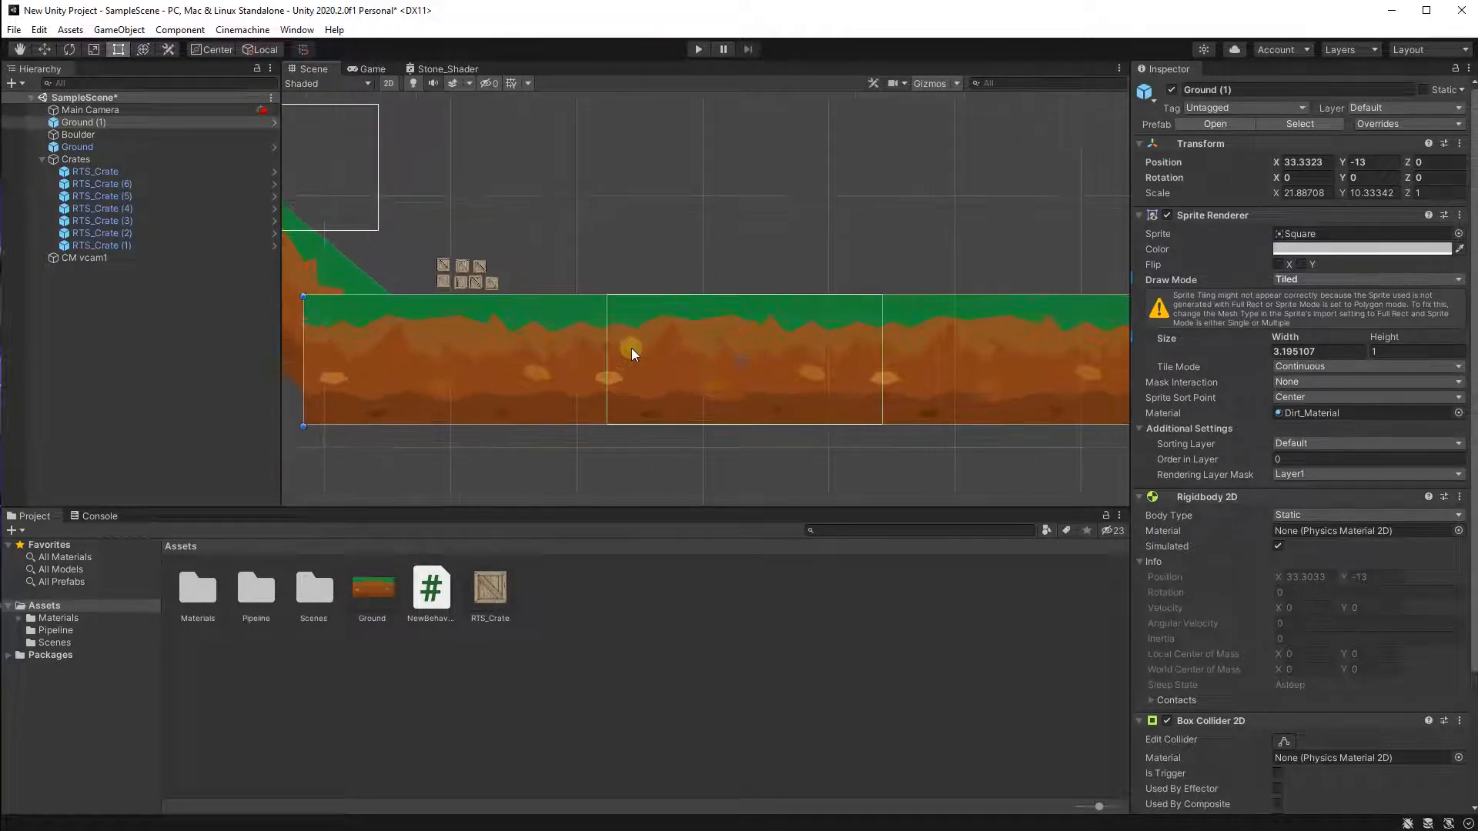
scroll(623, 354, "up", 1)
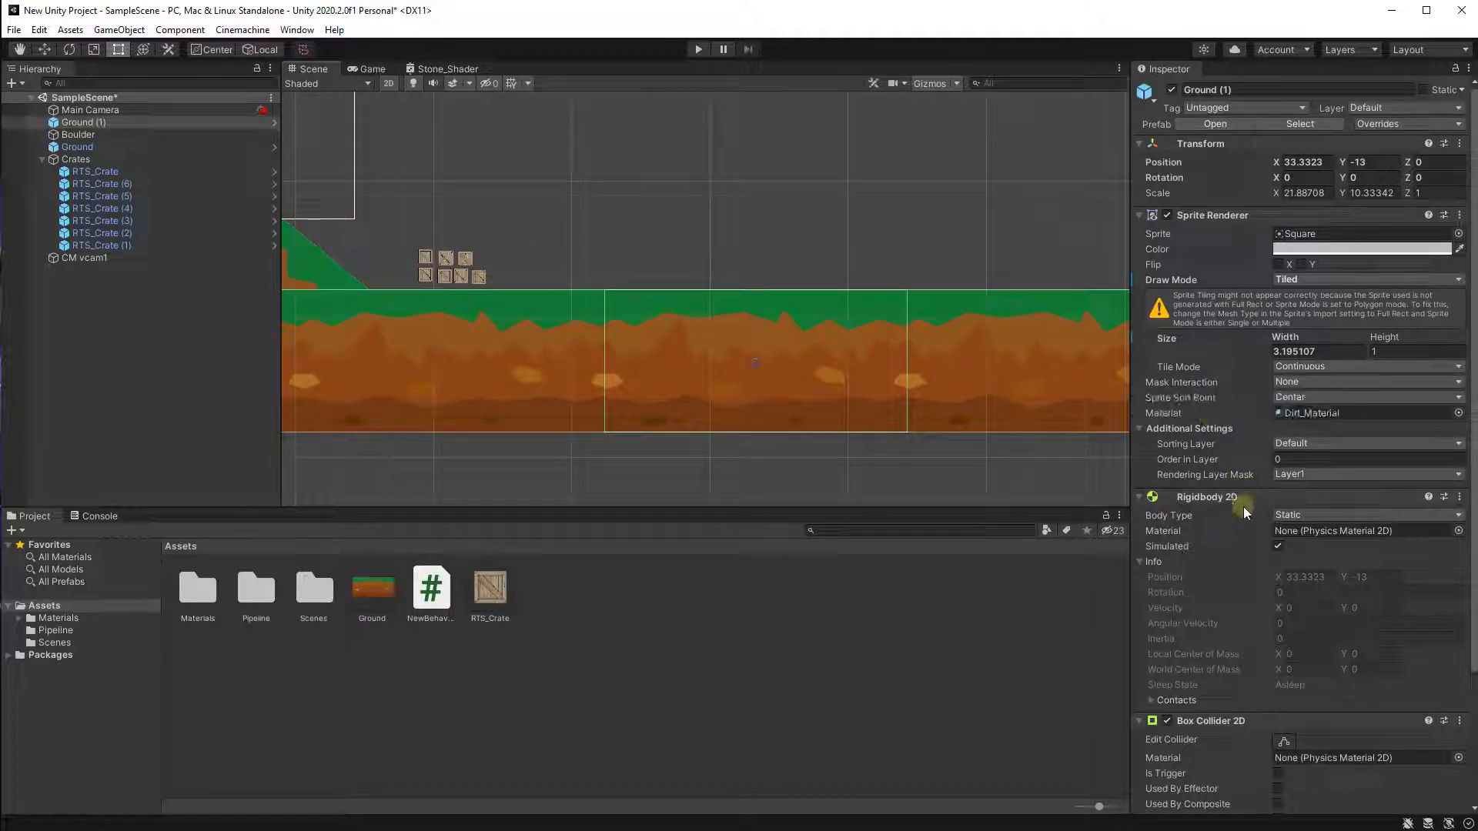
scroll(1224, 493, "down", 3)
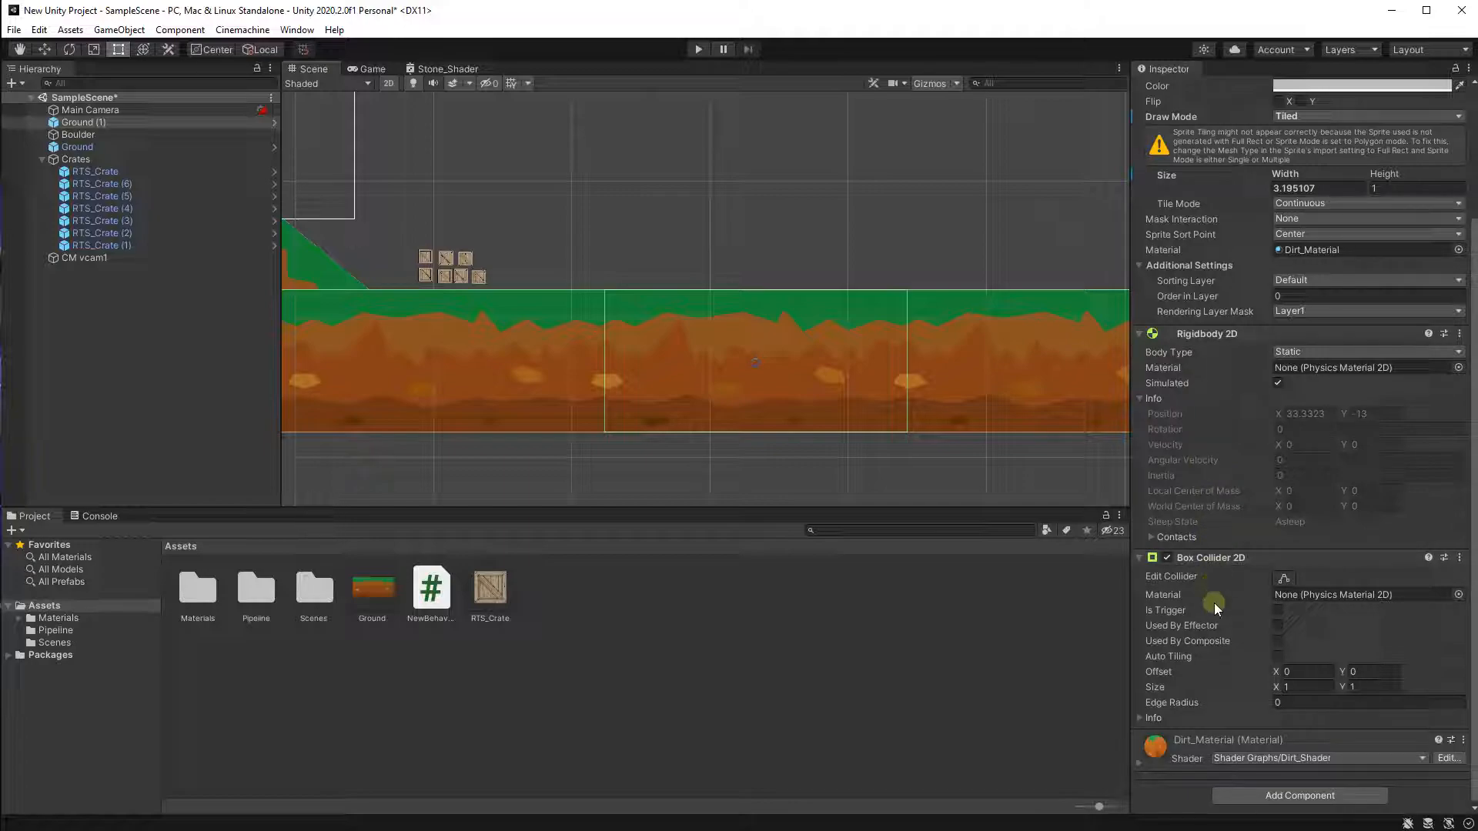
left_click(1277, 654)
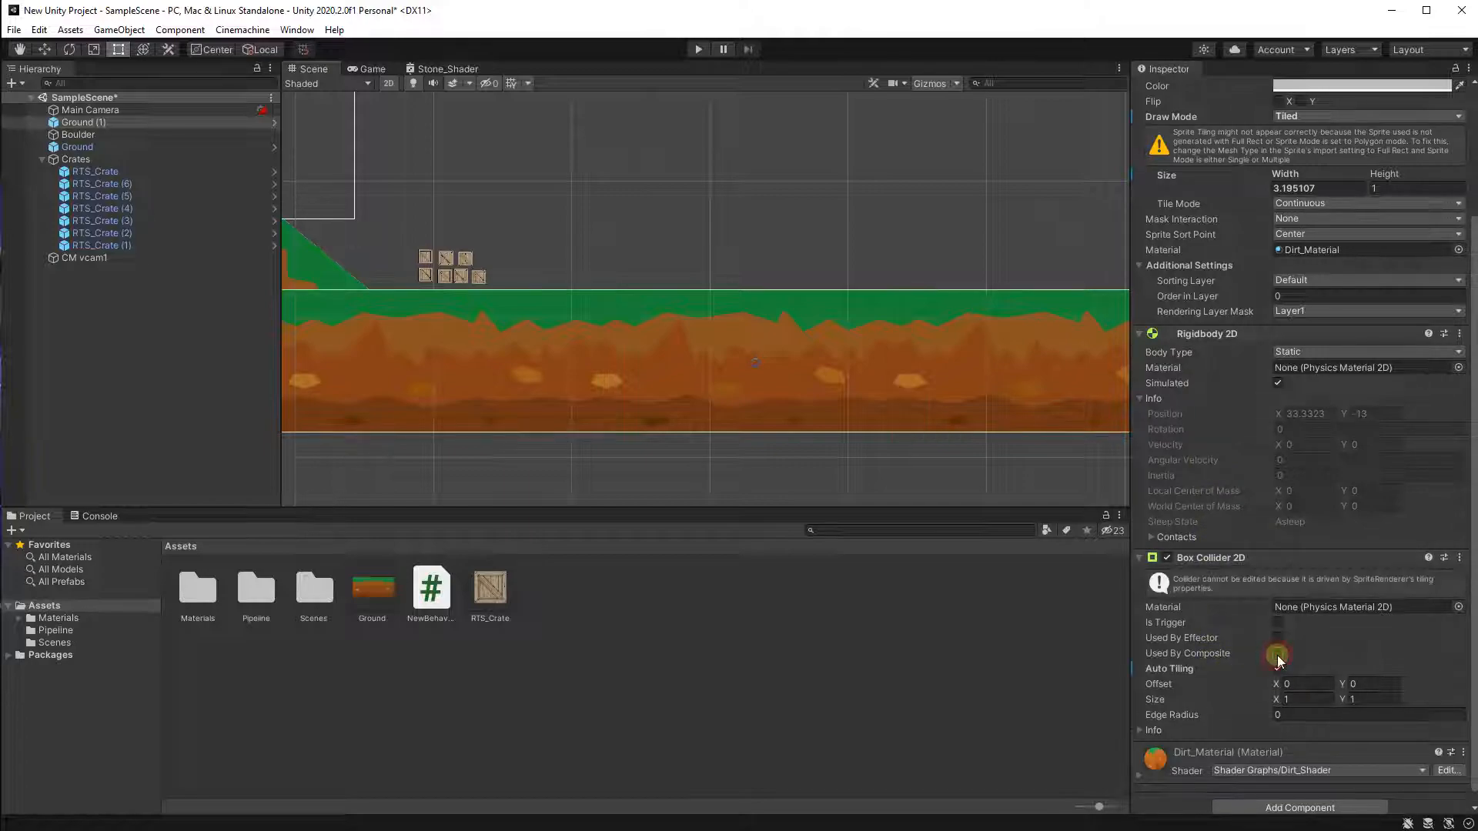
Examine the tiled flat ground and its collider in the scene view.
scroll(683, 362, "down", 3)
scroll(380, 313, "up", 2)
scroll(492, 391, "up", 2)
scroll(616, 246, "down", 2)
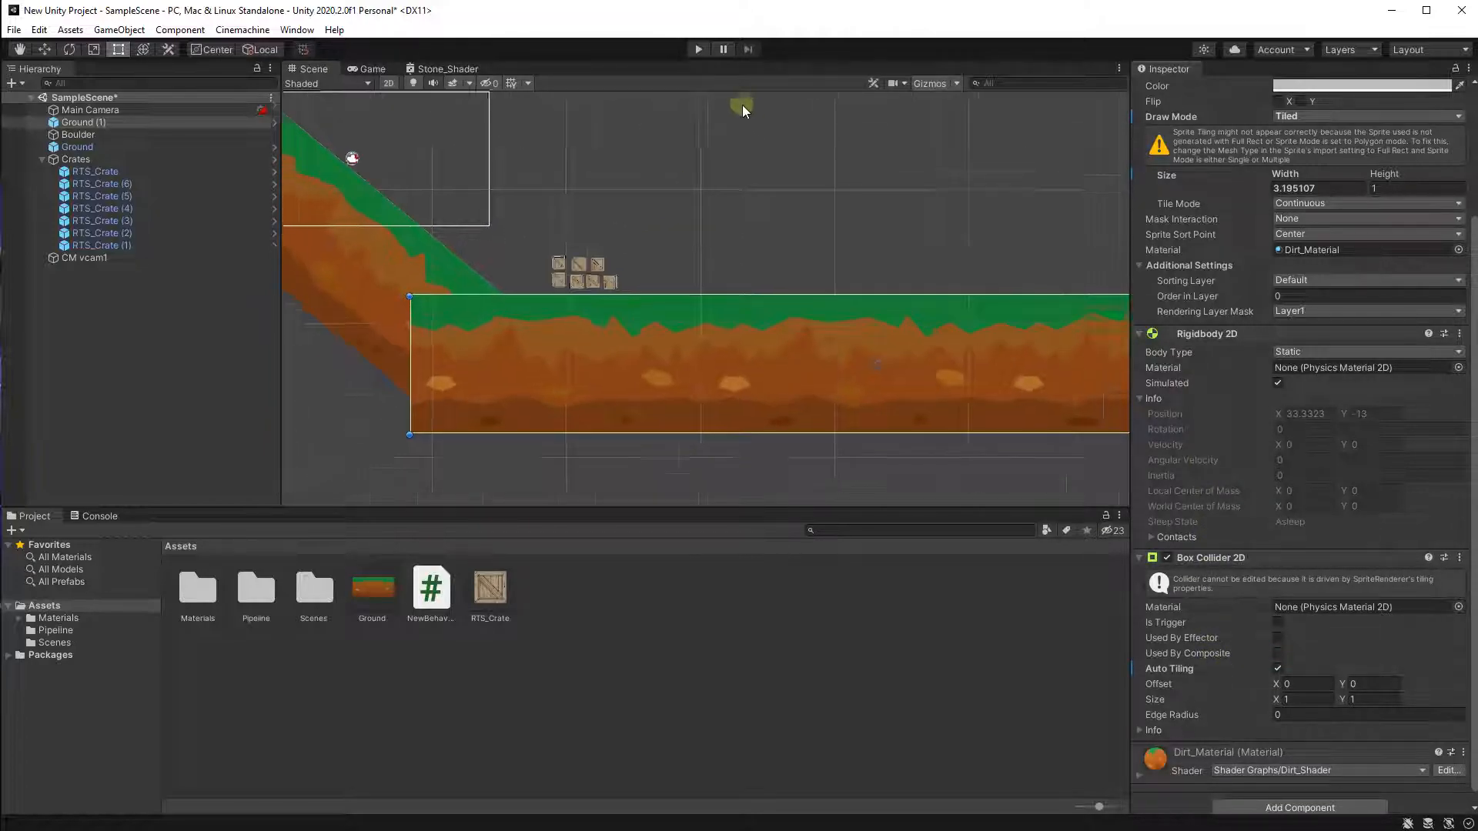
scroll(690, 274, "down", 2)
scroll(1301, 385, "up", 3)
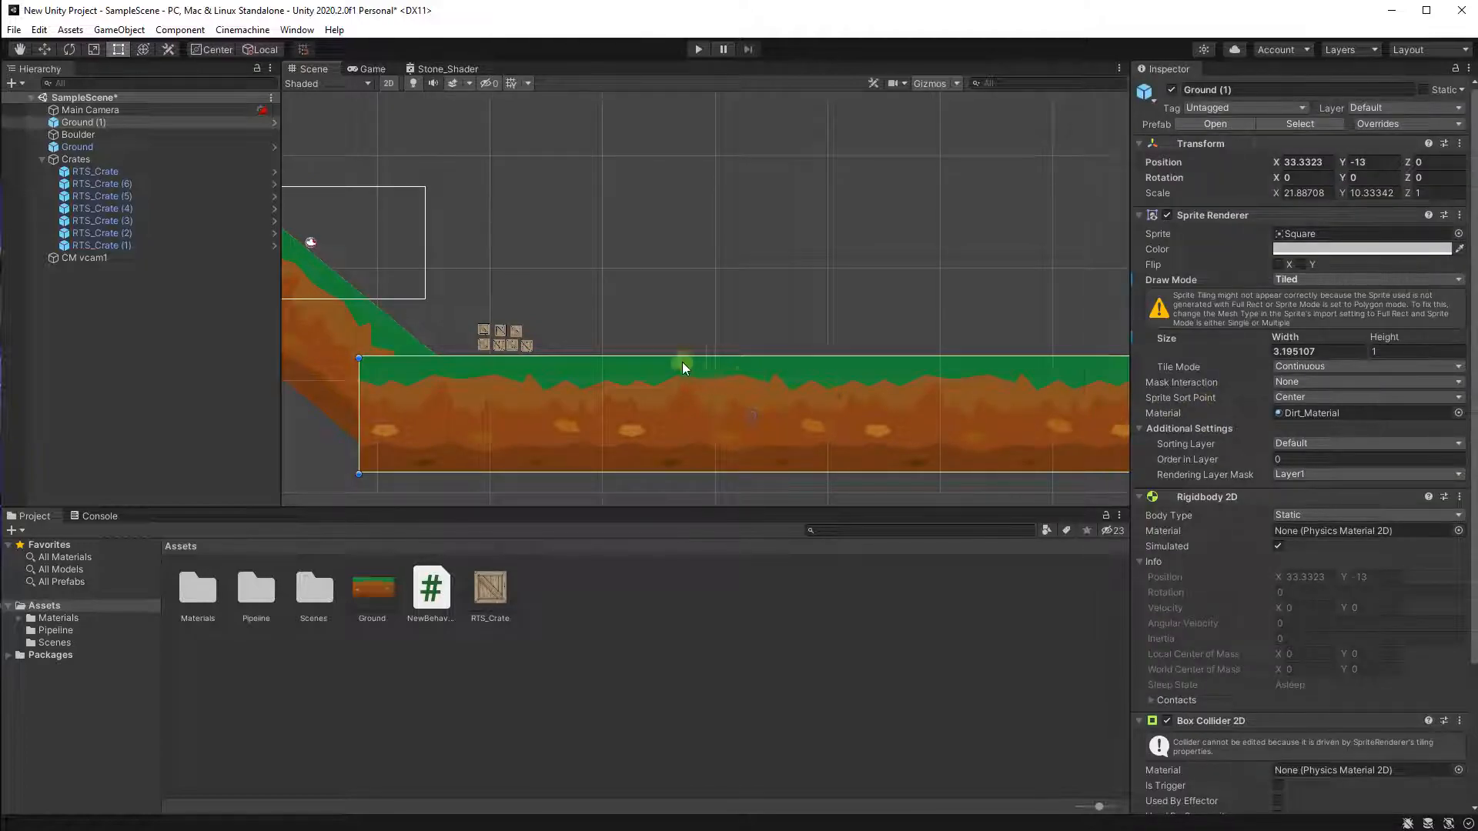
scroll(662, 346, "up", 2)
scroll(693, 354, "down", 2)
scroll(762, 381, "up", 1)
scroll(319, 372, "down", 1)
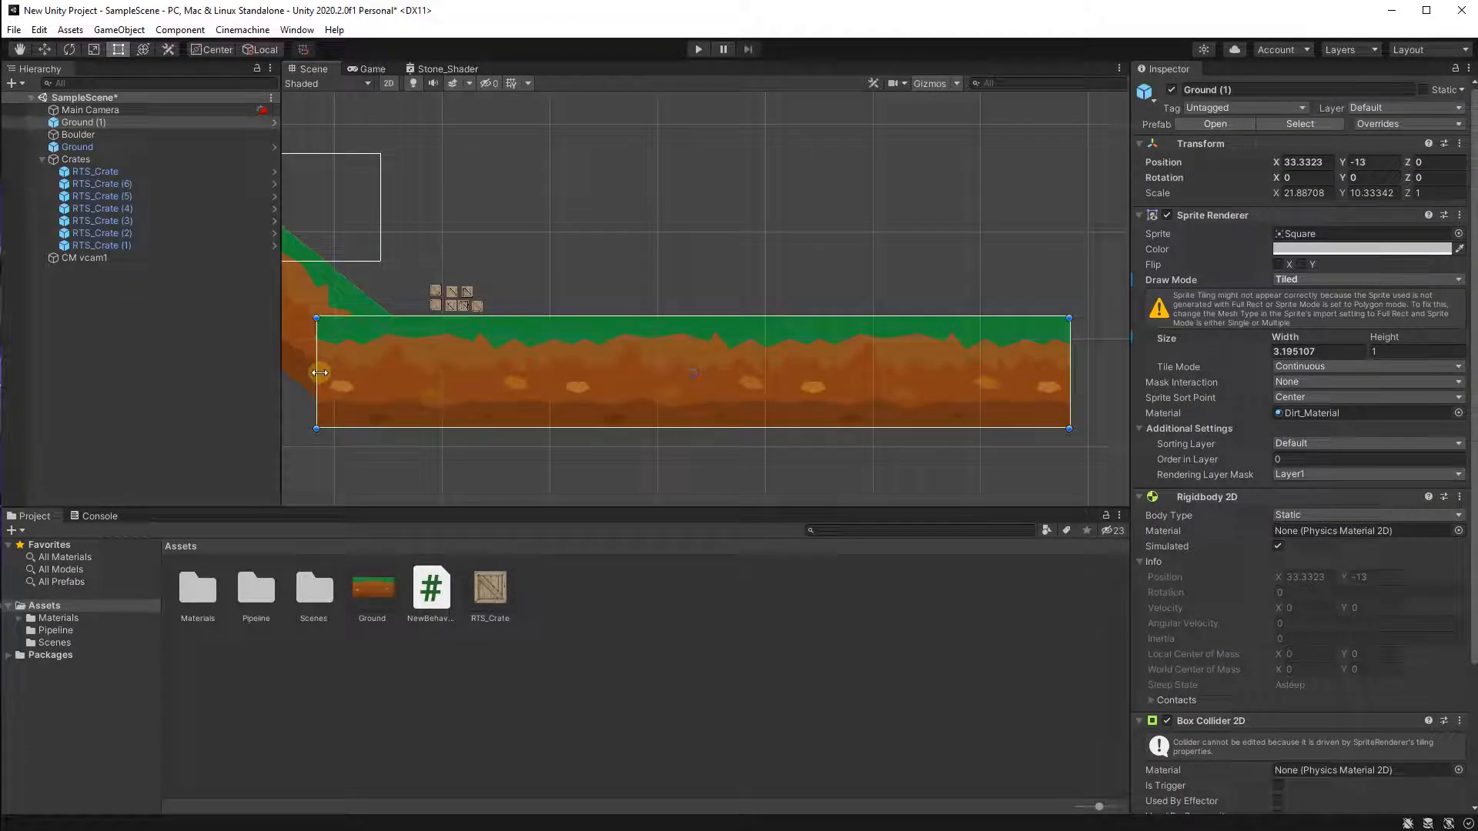
Switch Ground (1)'s draw mode to Simple and back to Tiled.
left_click(1316, 279)
left_click(1308, 293)
scroll(583, 377, "up", 2)
scroll(583, 376, "down", 2)
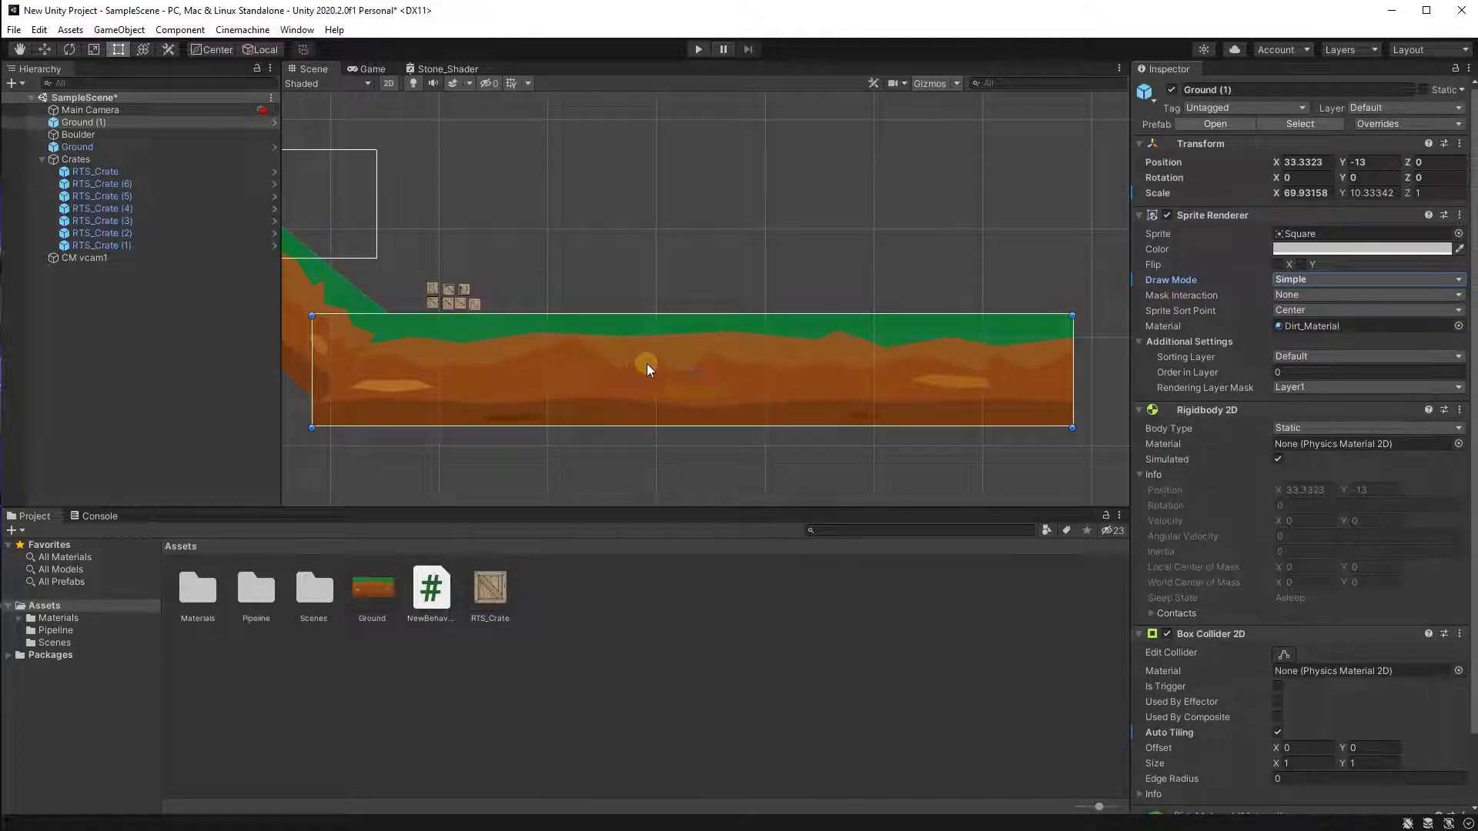
left_click(1313, 280)
left_click(1310, 327)
Set the sloped Ground's draw mode to Tiled and enable Auto Tiling on its Box Collider 2D.
scroll(605, 330, "down", 2)
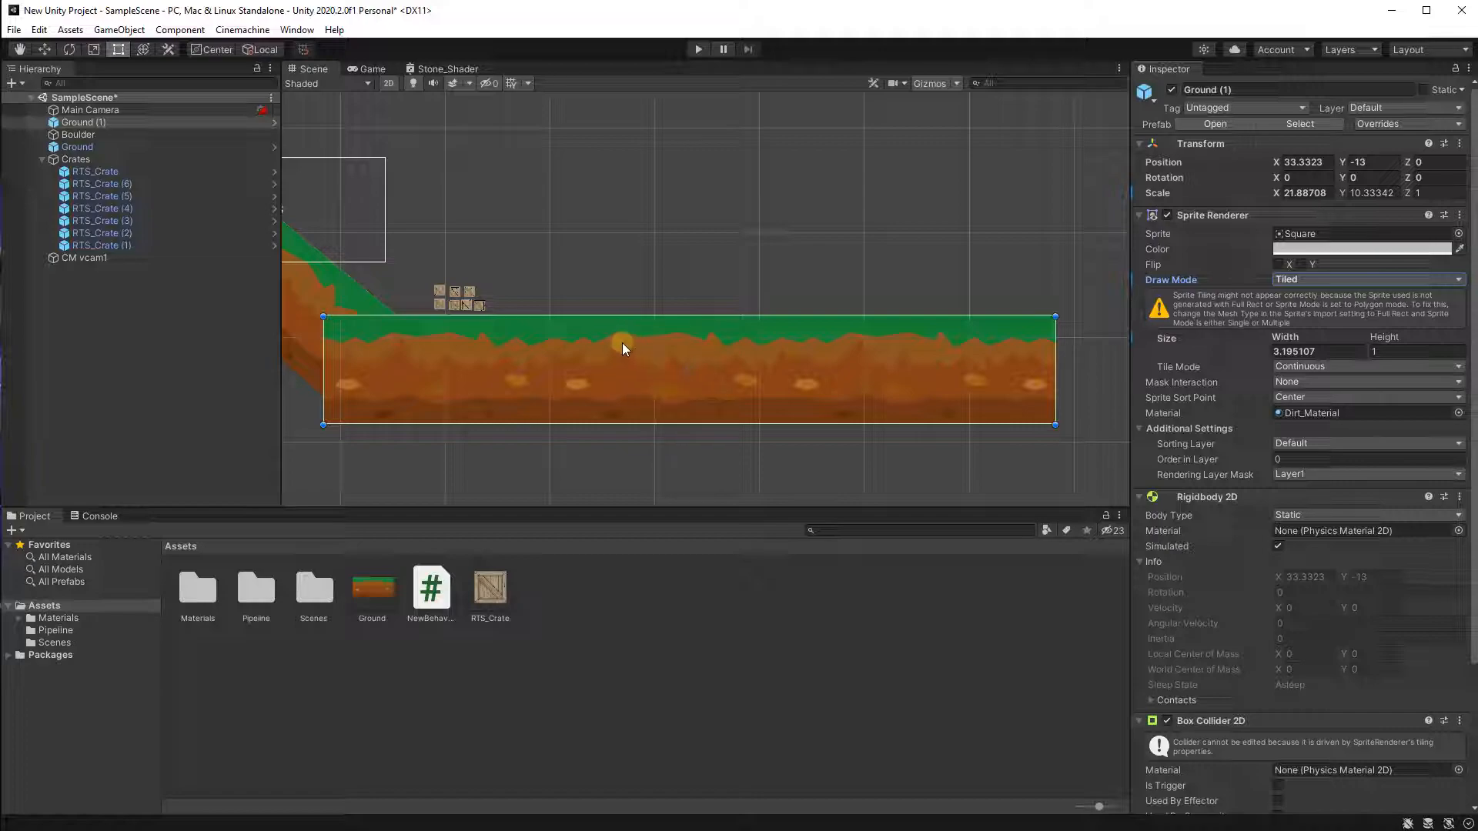
middle_click_drag(571, 332, 670, 347)
left_click(700, 208)
scroll(420, 337, "up", 7)
scroll(411, 335, "up", 9)
middle_click_drag(328, 103, 730, 391)
scroll(574, 470, "up", 3)
middle_click_drag(503, 357, 469, 222)
left_click(639, 479)
scroll(698, 402, "down", 3)
middle_click_drag(698, 401, 469, 354)
scroll(469, 354, "down", 4)
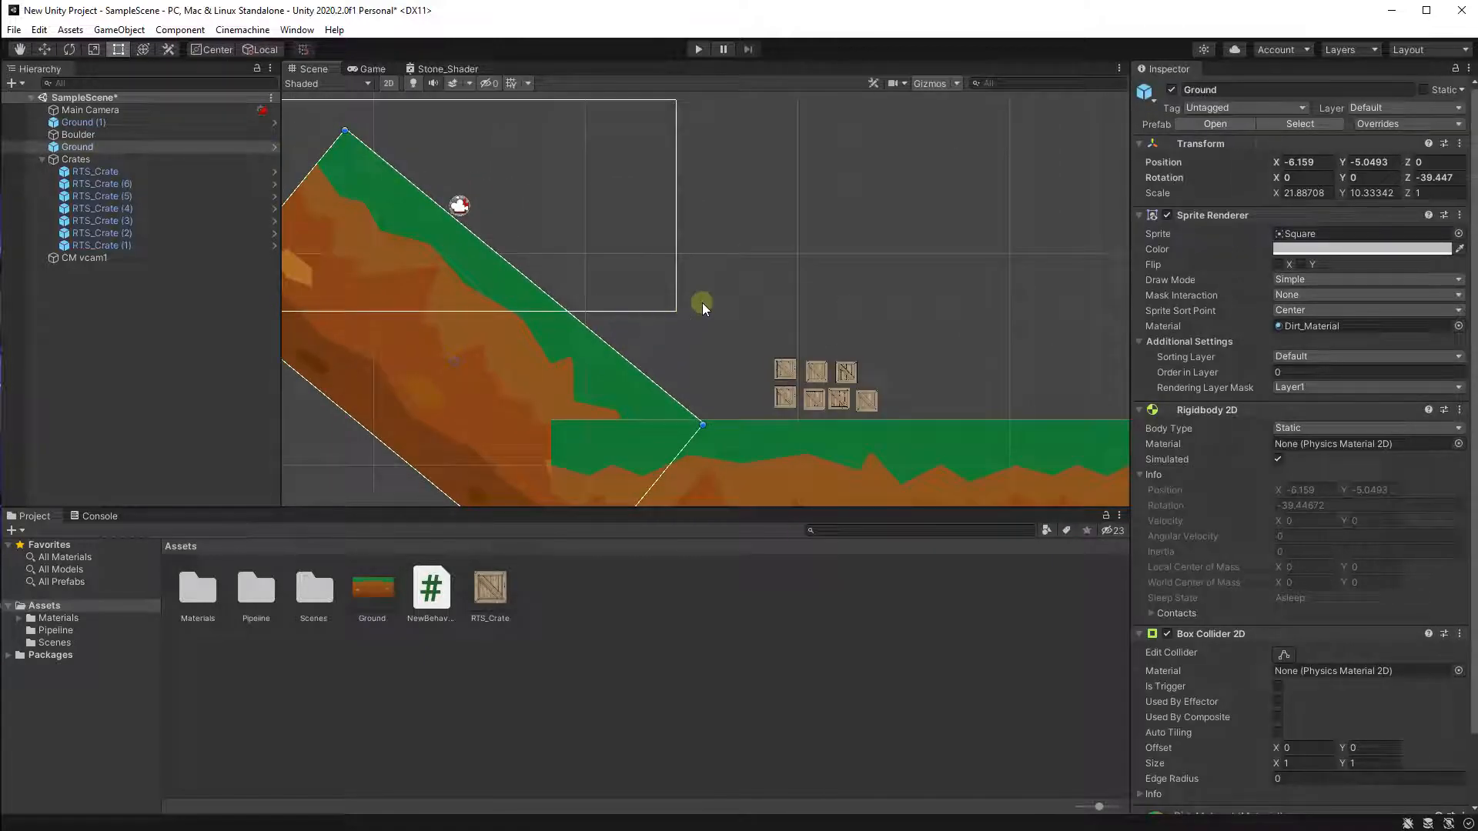
left_click(1280, 282)
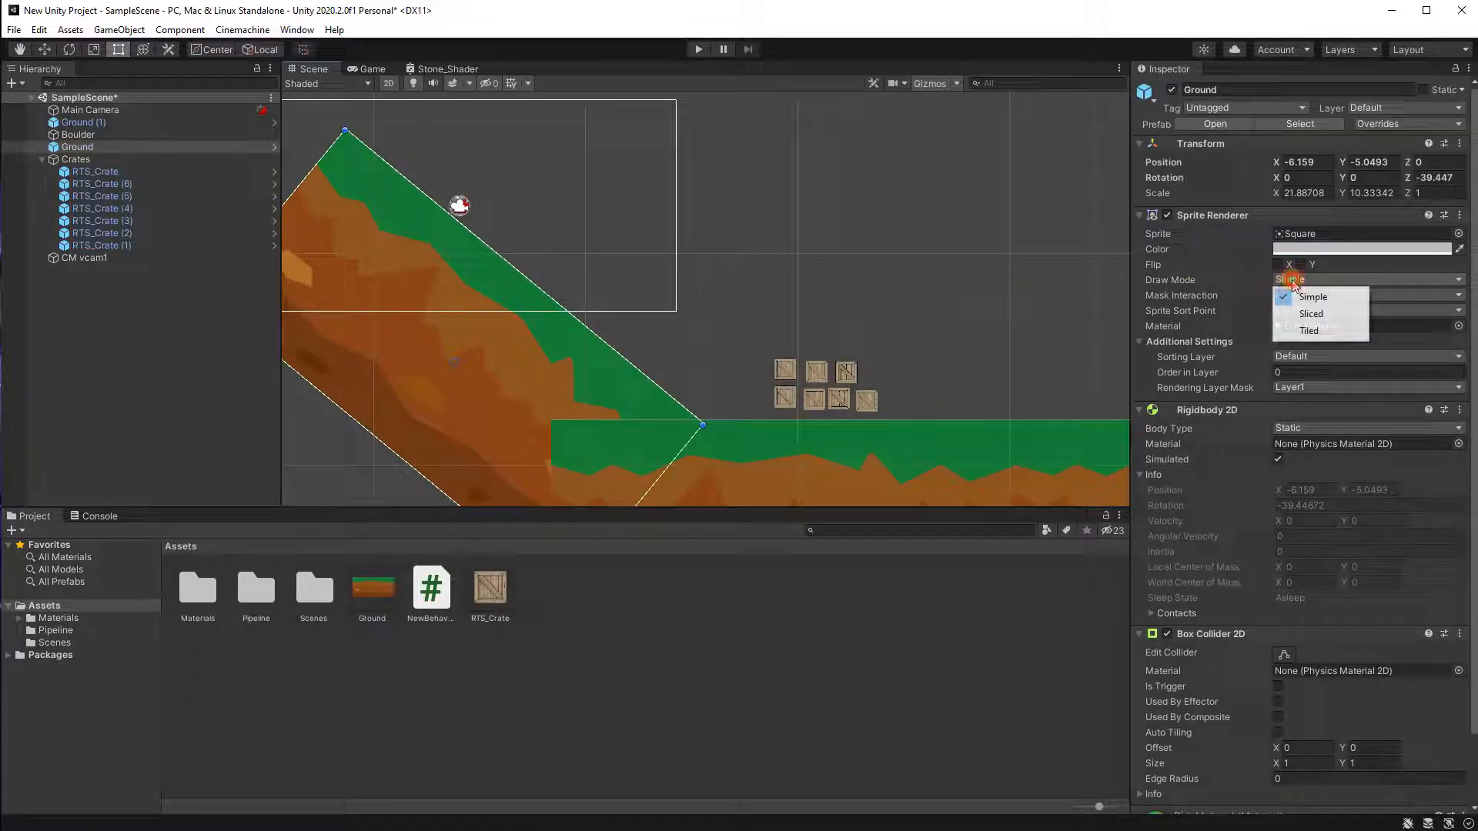
left_click(1298, 331)
scroll(1193, 432, "down", 3)
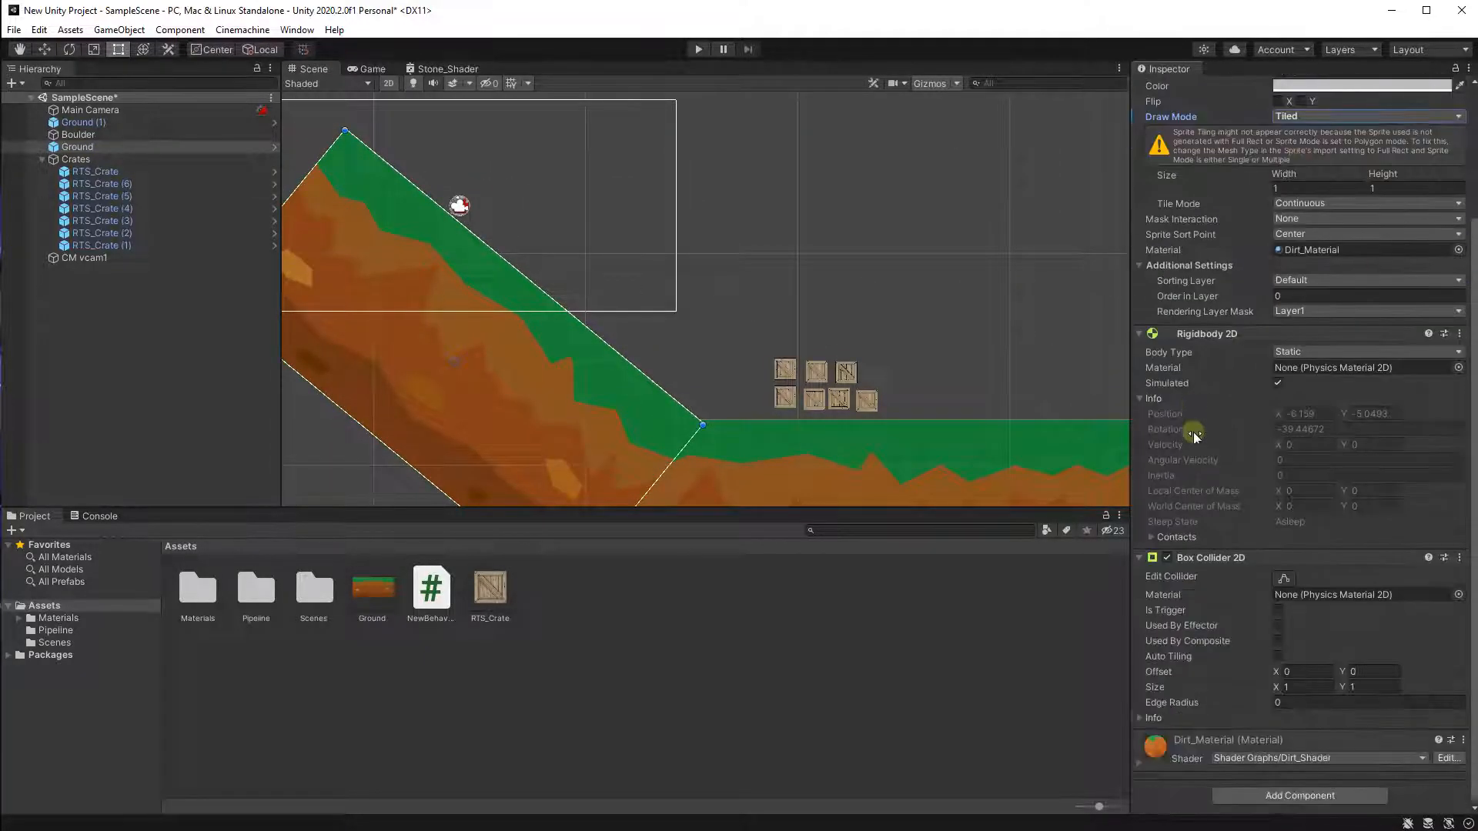
left_click(1280, 655)
Stretch the sloped Ground up and to the left with the Rect tool to lengthen the slope.
middle_click_drag(514, 323, 724, 430)
scroll(1254, 658, "up", 3)
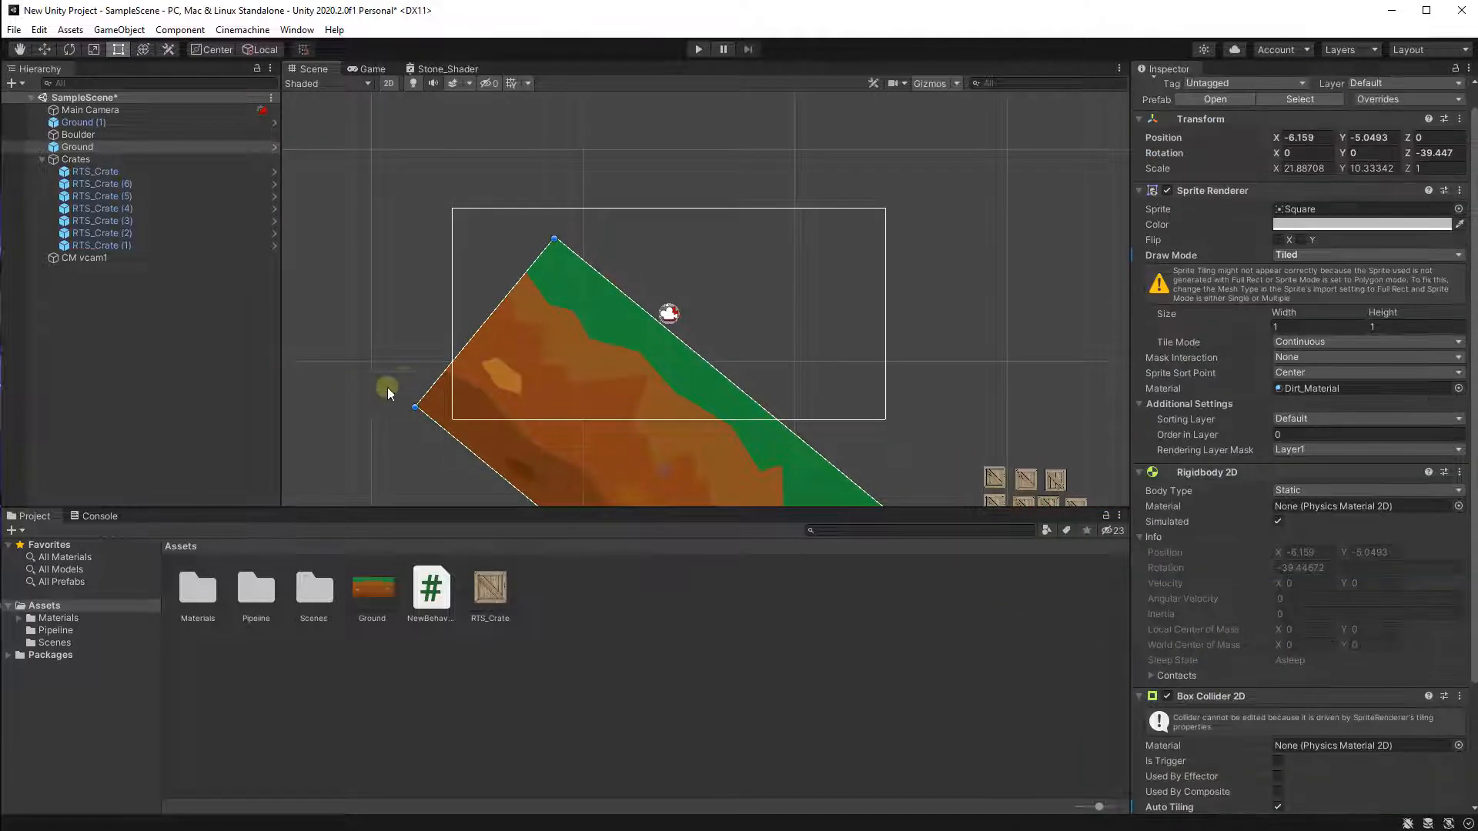
middle_click_drag(436, 377, 481, 416)
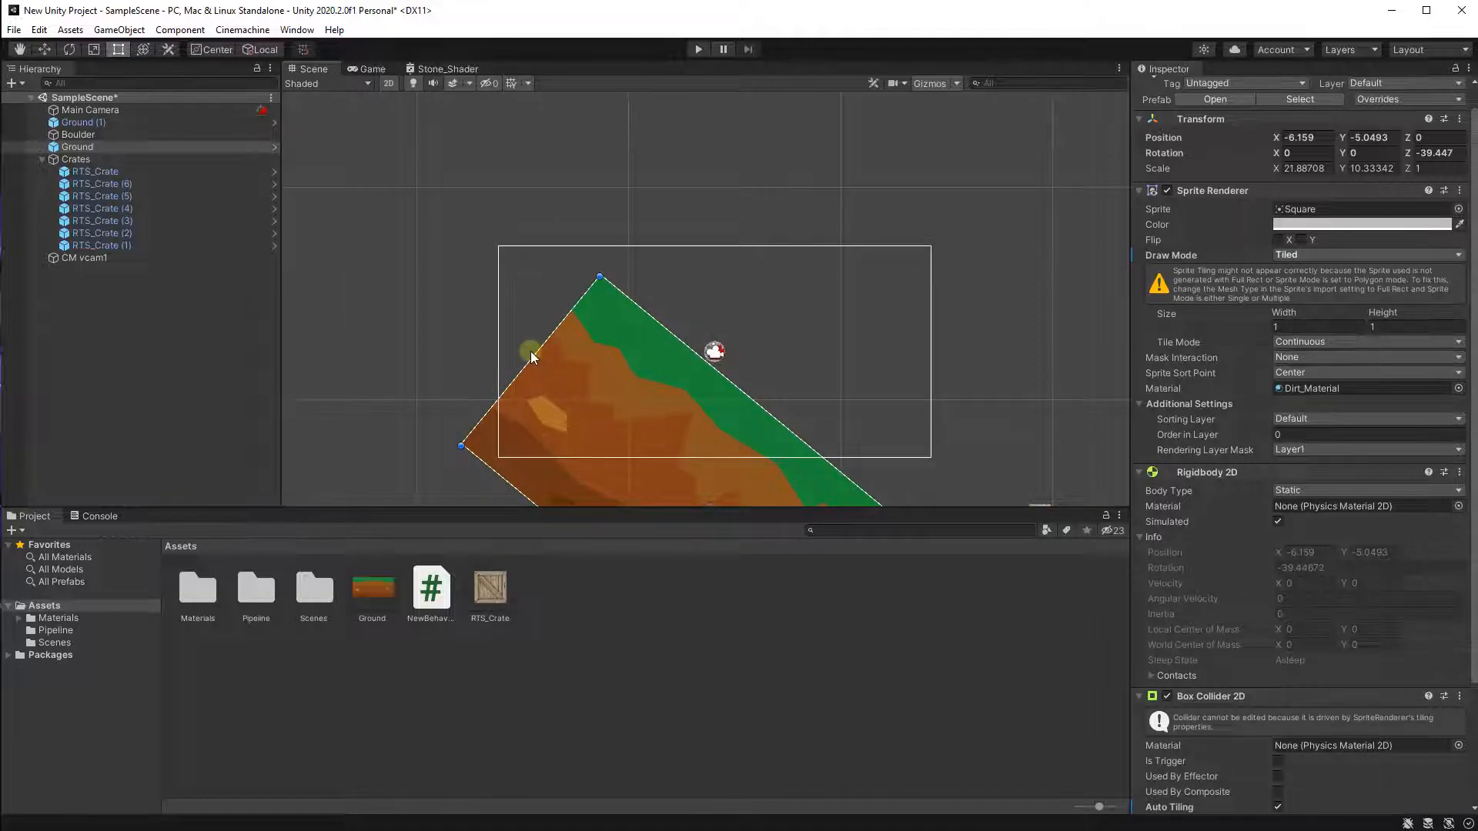
scroll(530, 351, "down", 2)
middle_click_drag(562, 345, 510, 298)
scroll(500, 296, "down", 2)
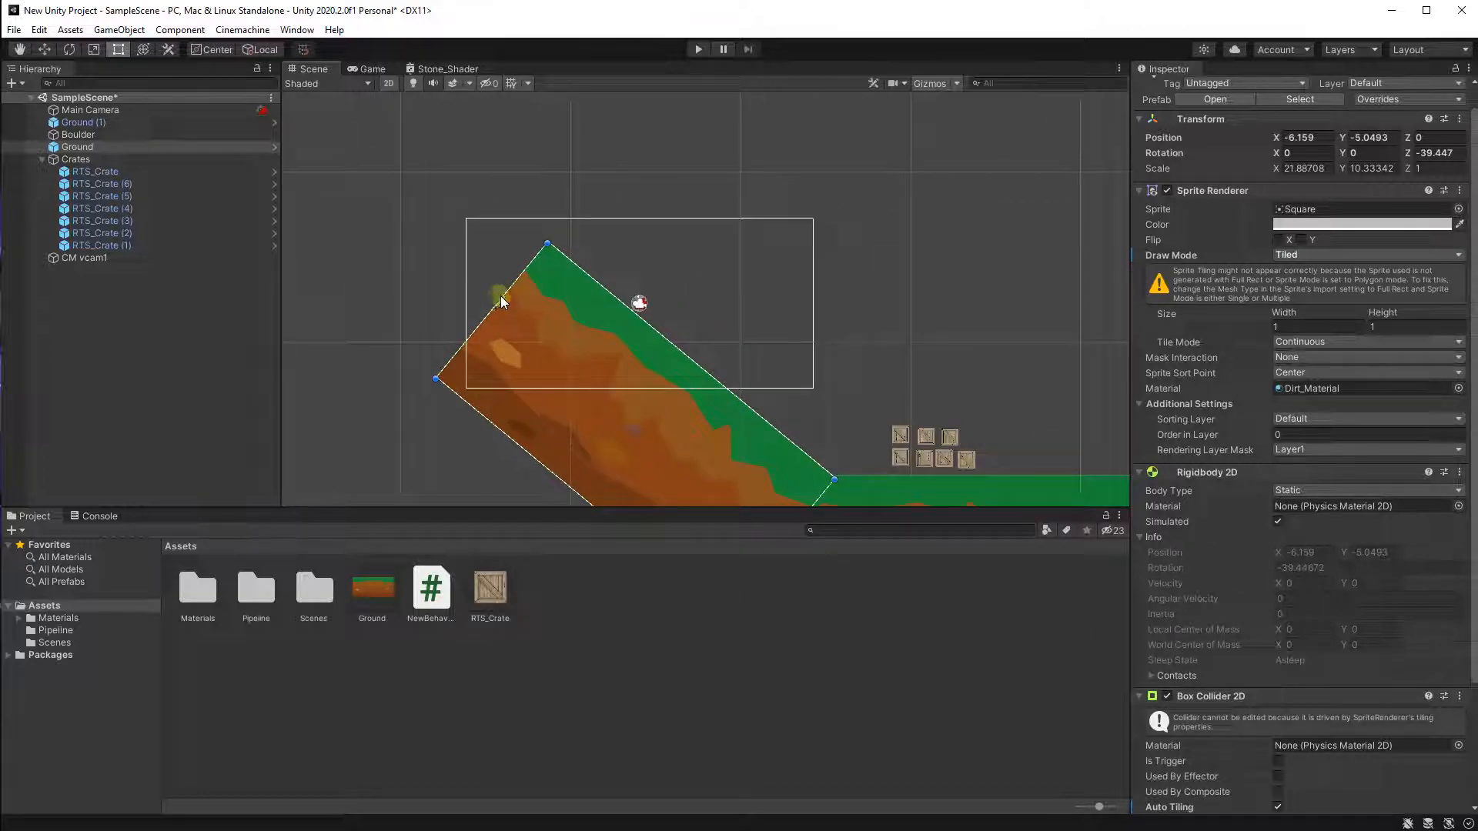
left_click_drag(508, 296, 257, 98)
middle_click_drag(454, 159, 626, 261)
Move the Boulder to the top of the lengthened slope, to about X -16, Y 11.
left_click(78, 133)
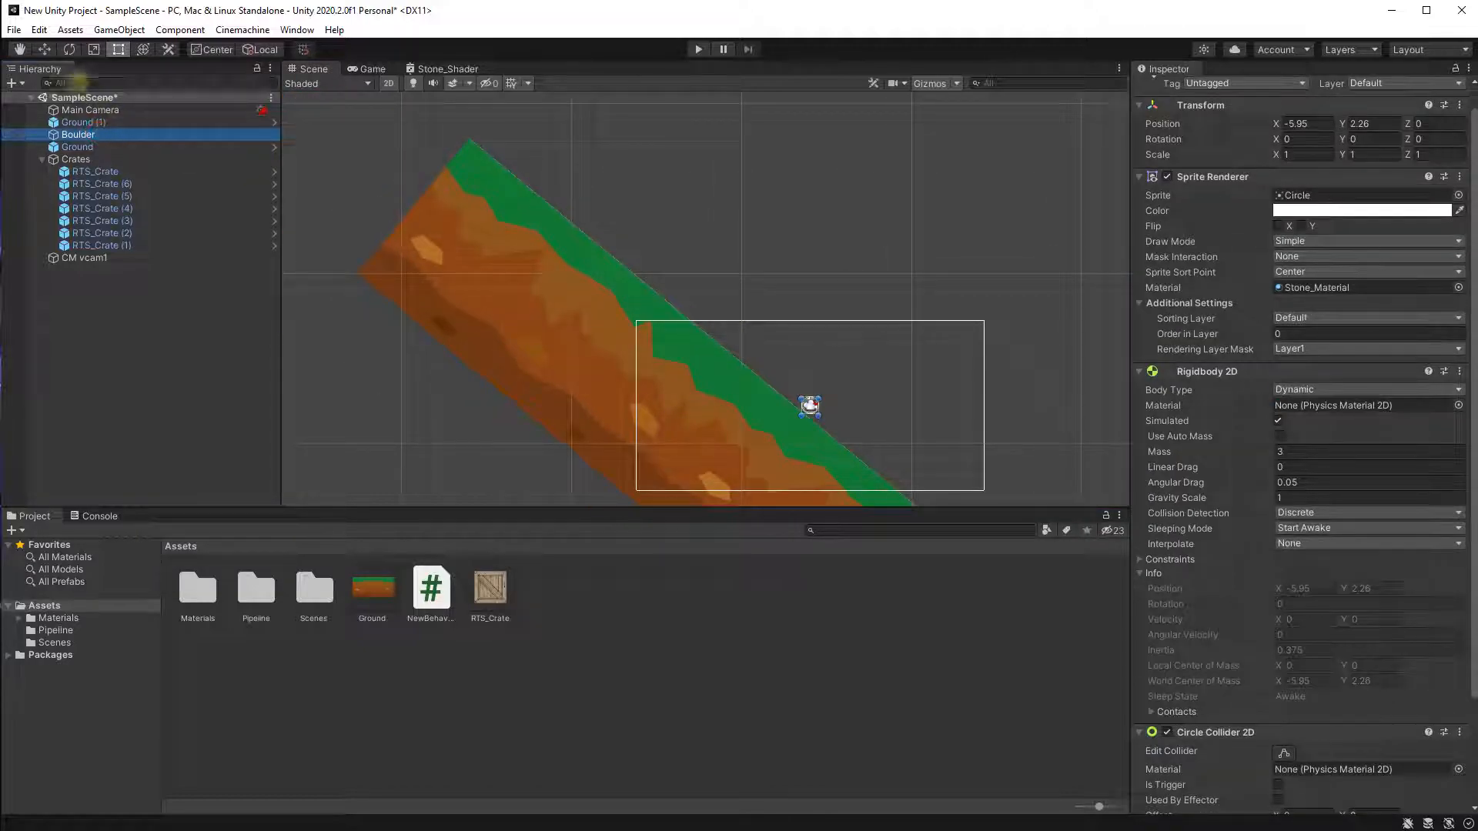
left_click(44, 50)
scroll(828, 389, "up", 1)
left_click_drag(818, 398, 625, 238)
scroll(831, 273, "up", 3)
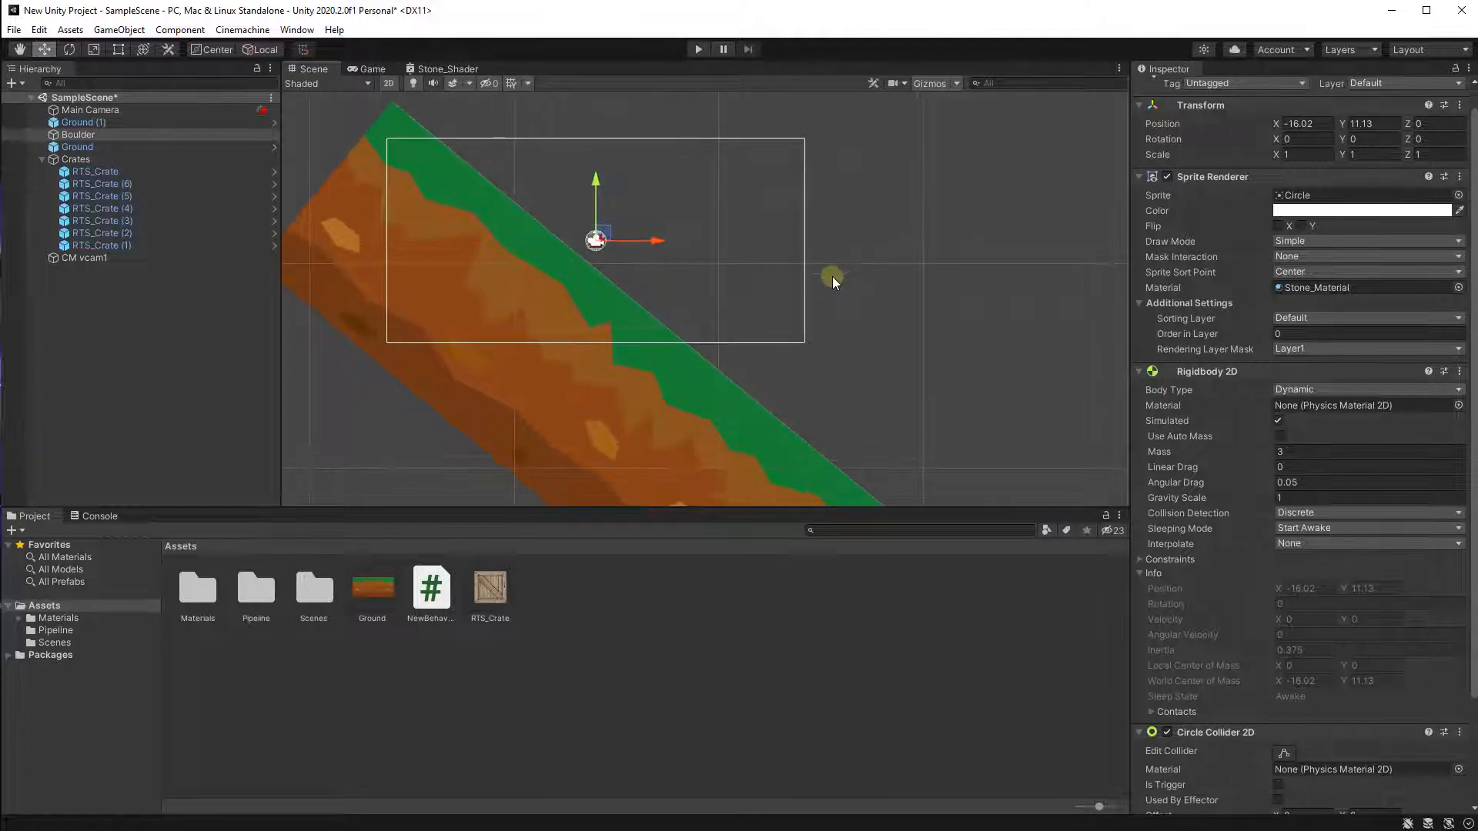
middle_click_drag(815, 310, 922, 344)
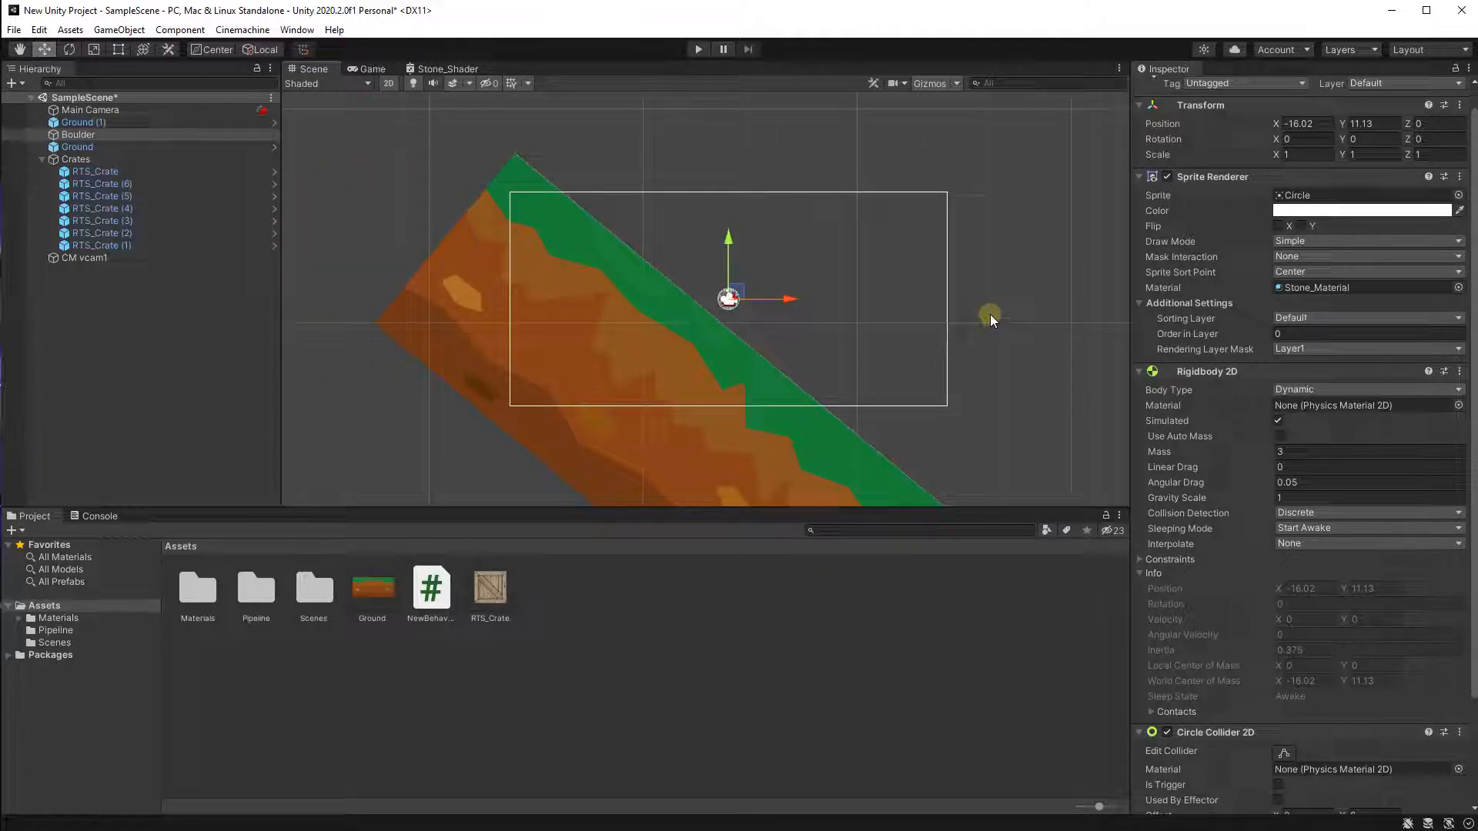
Play the scene to test the Boulder rolling down the longer slope.
left_click(775, 148)
middle_click_drag(775, 149, 687, 40)
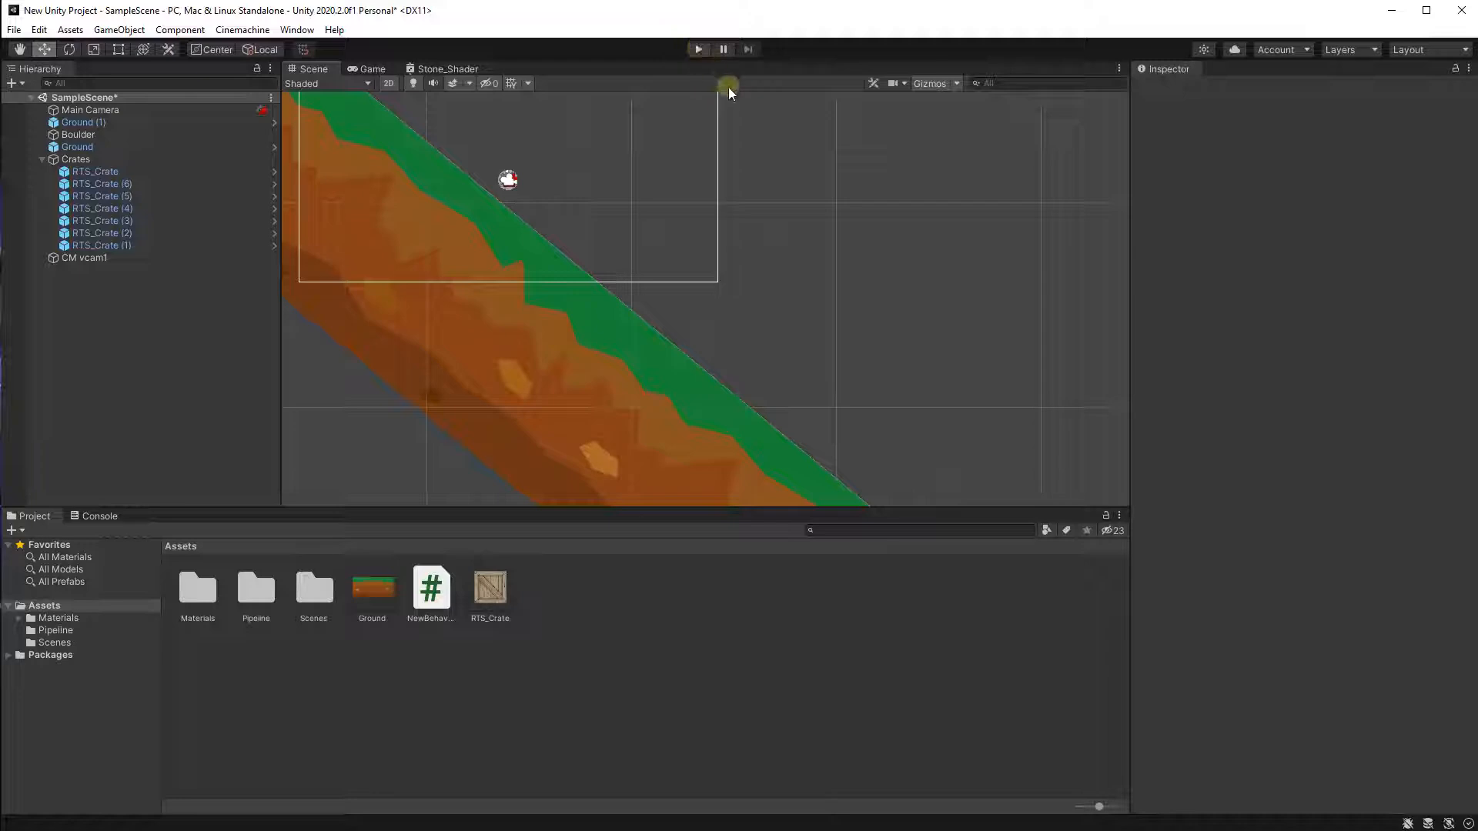
left_click(695, 50)
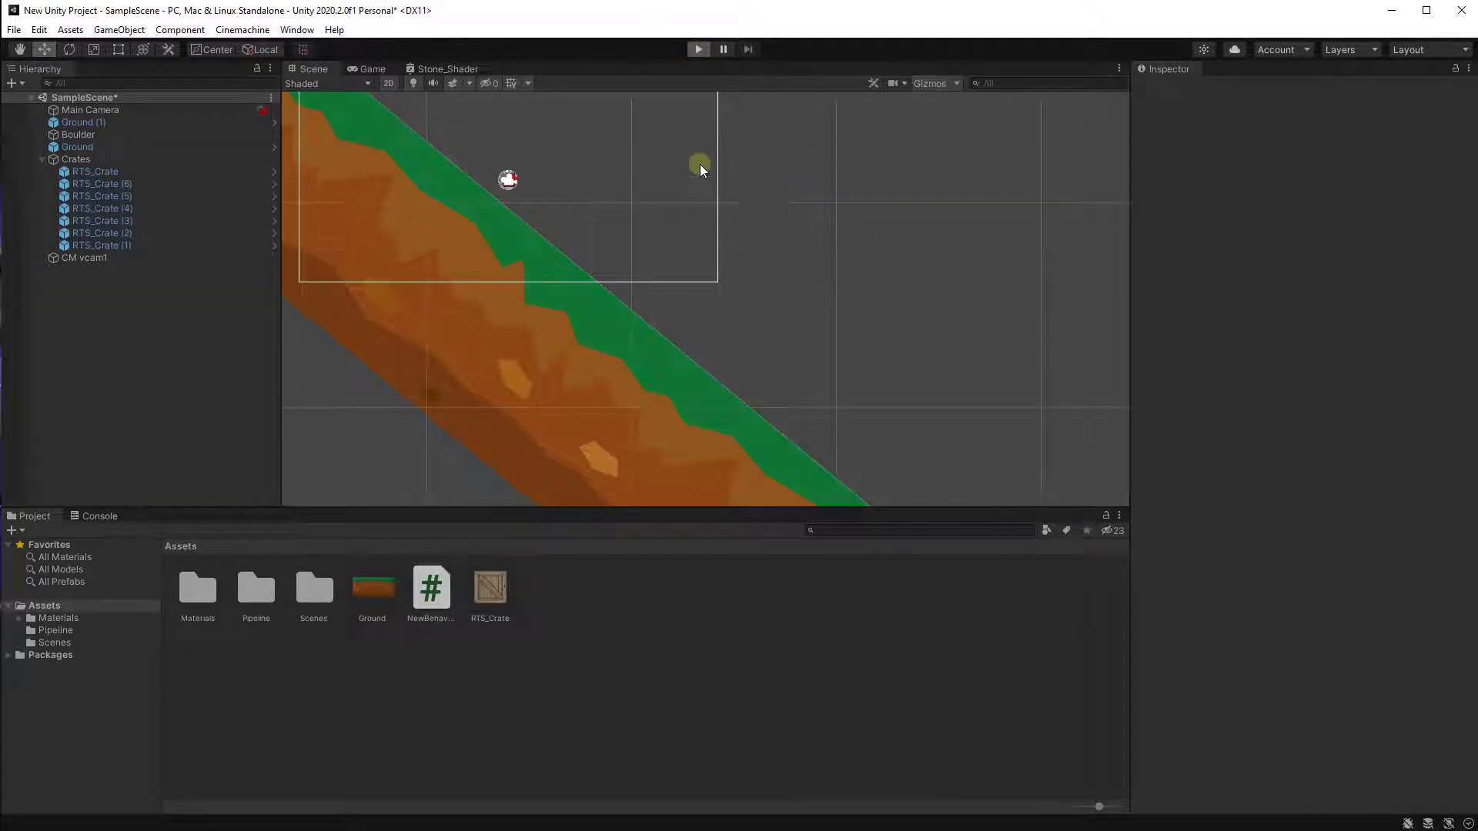